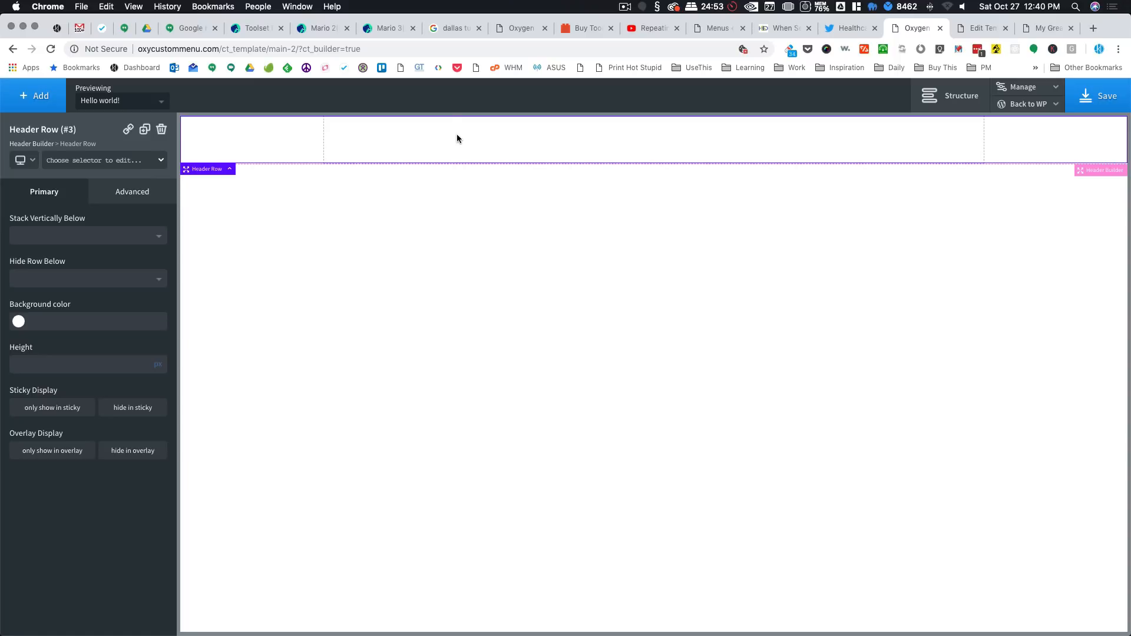
Step: Add a Link Wrapper element inside the empty header row
click(52, 97)
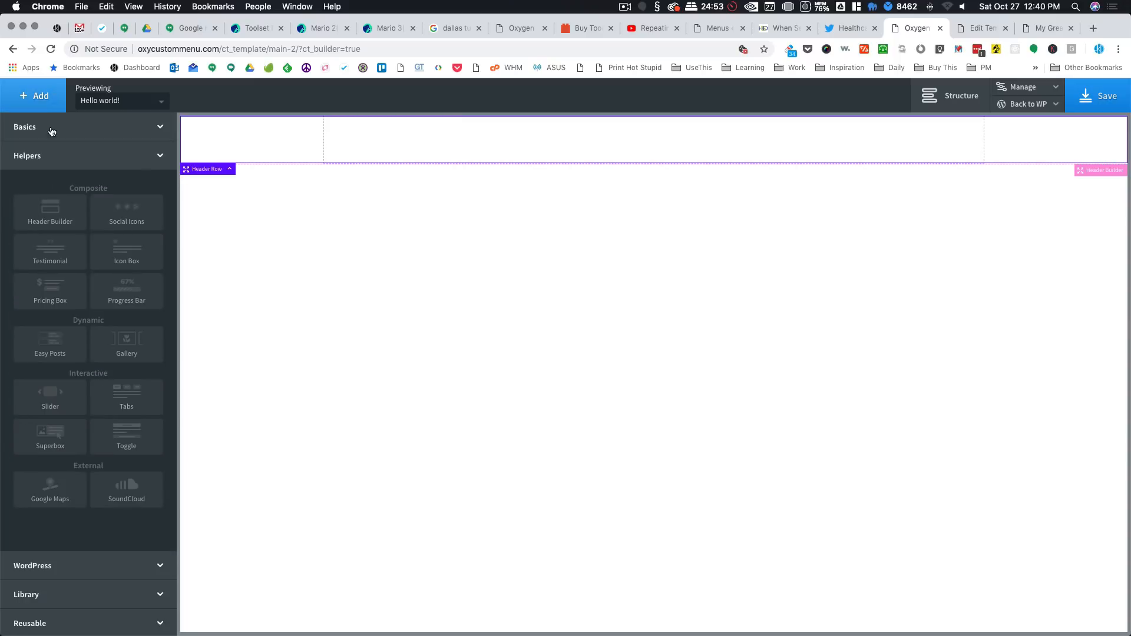
click(65, 570)
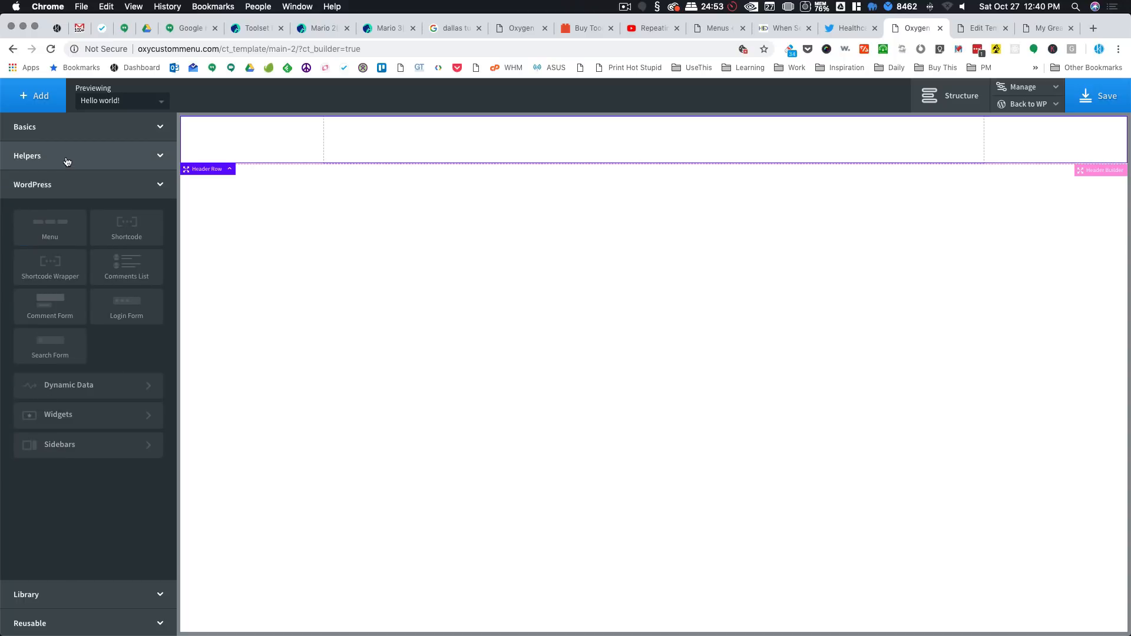
click(50, 132)
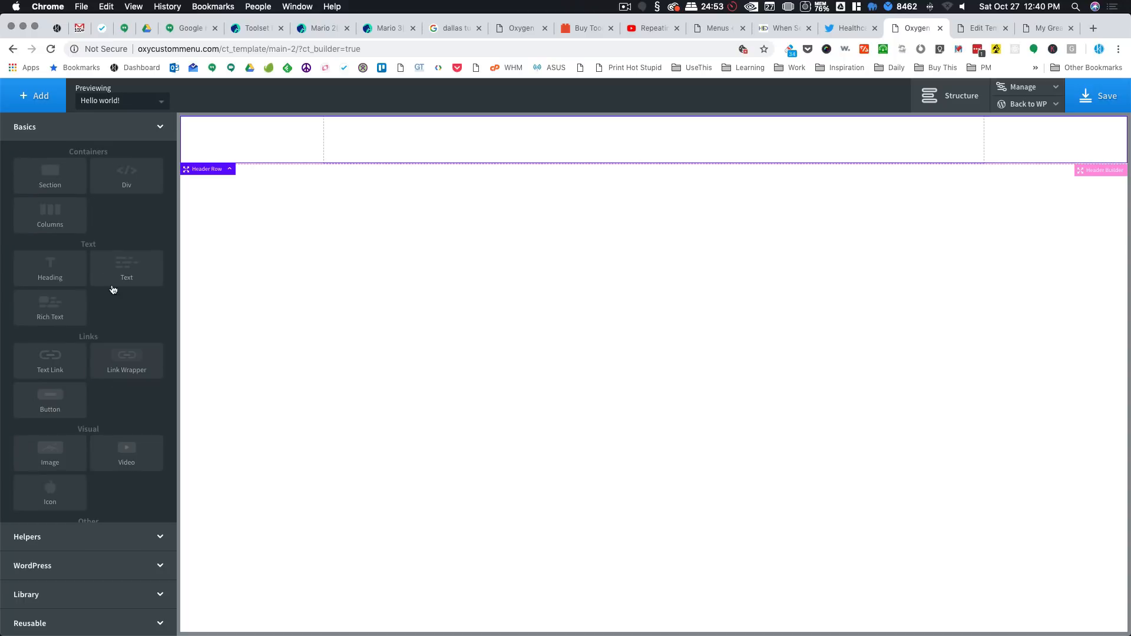
click(128, 358)
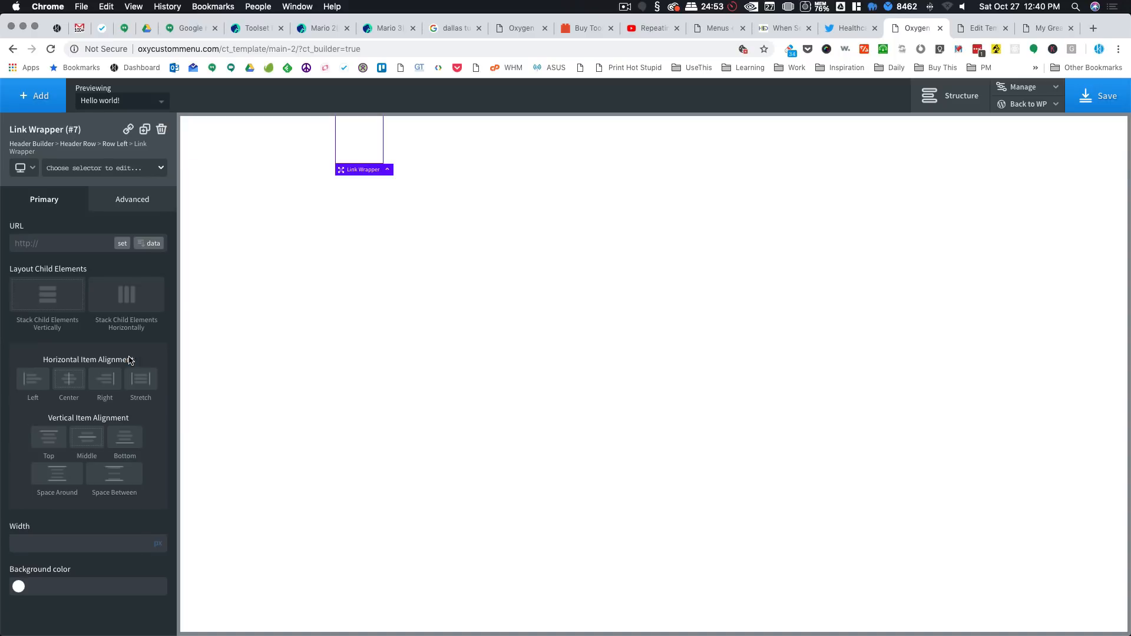
Step: Insert an Image element in the link wrapper and use the blue logo jkdreaminglogo2-google-logo.png from the media library
click(34, 98)
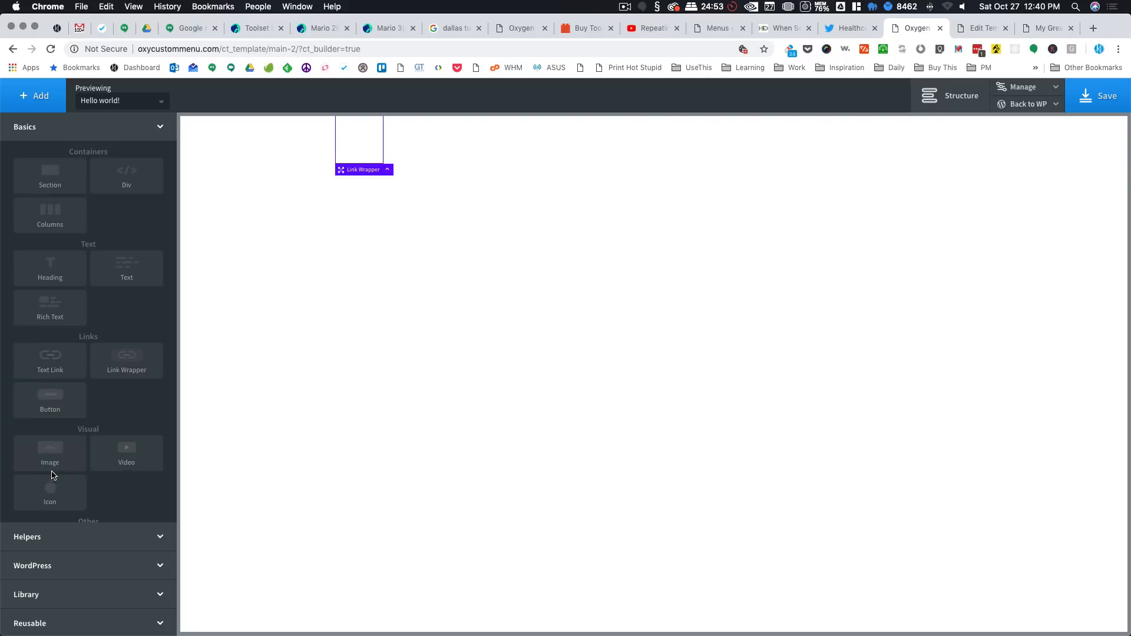
click(53, 467)
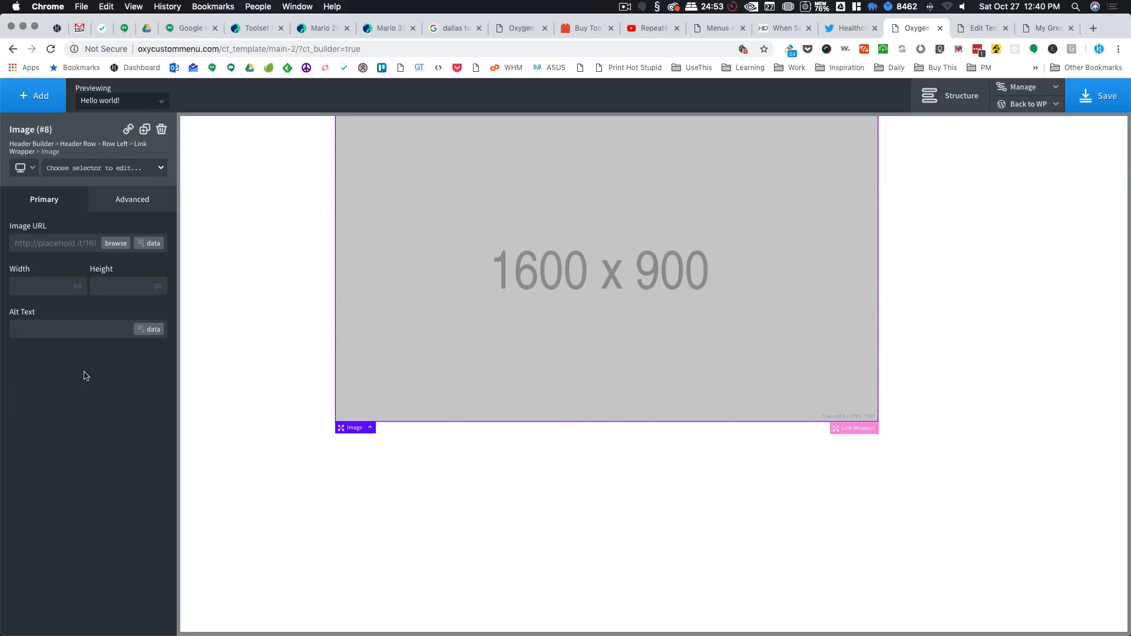
click(115, 247)
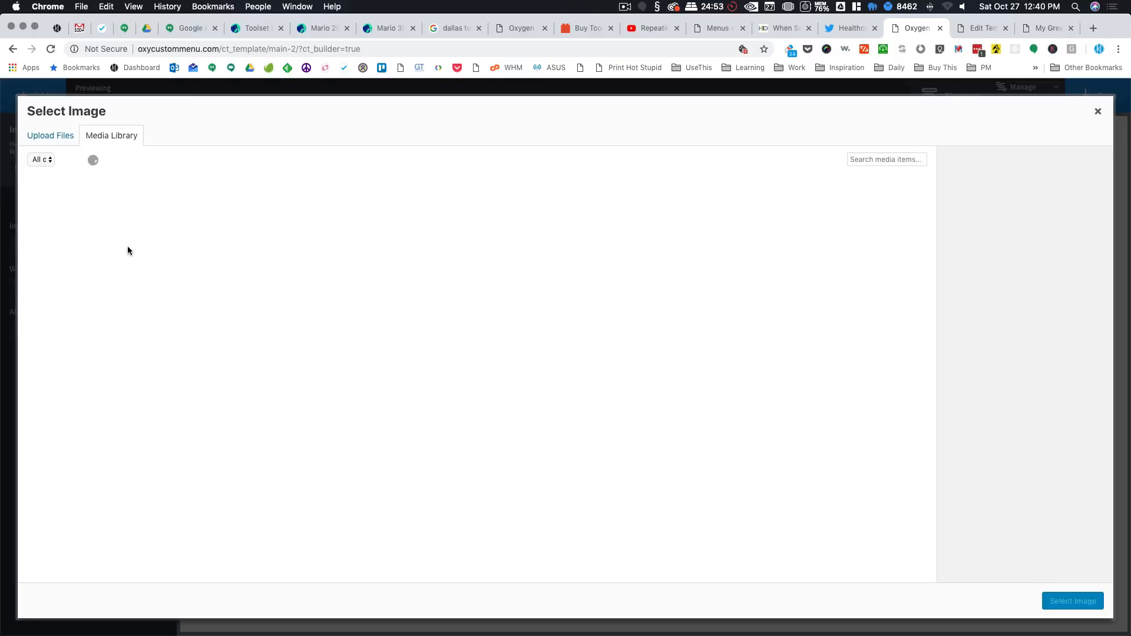
click(146, 222)
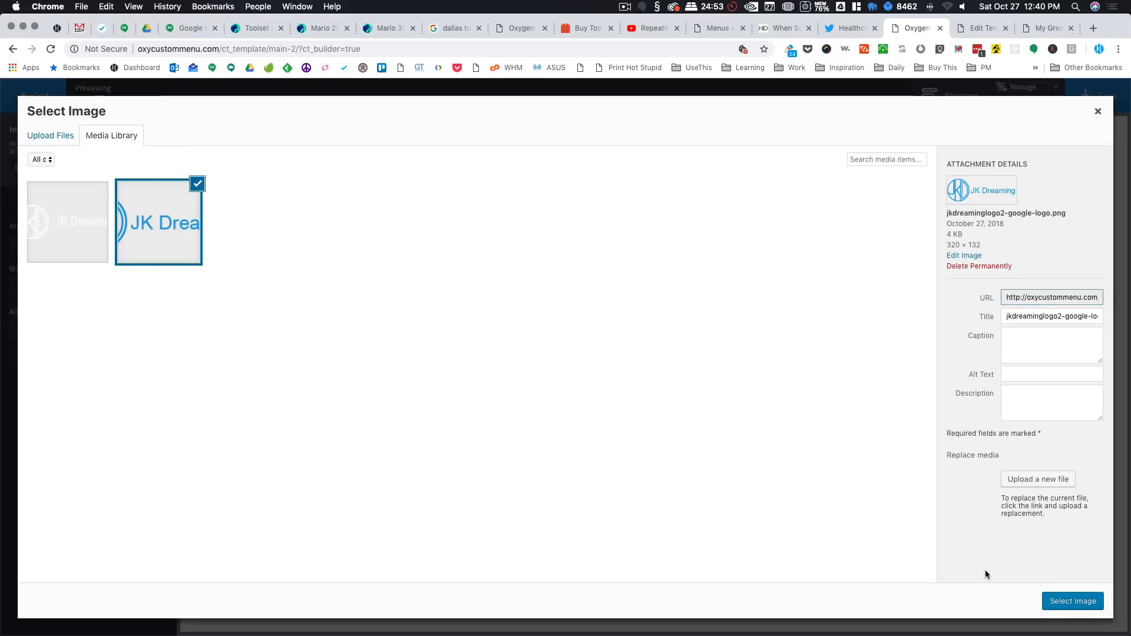
click(1070, 601)
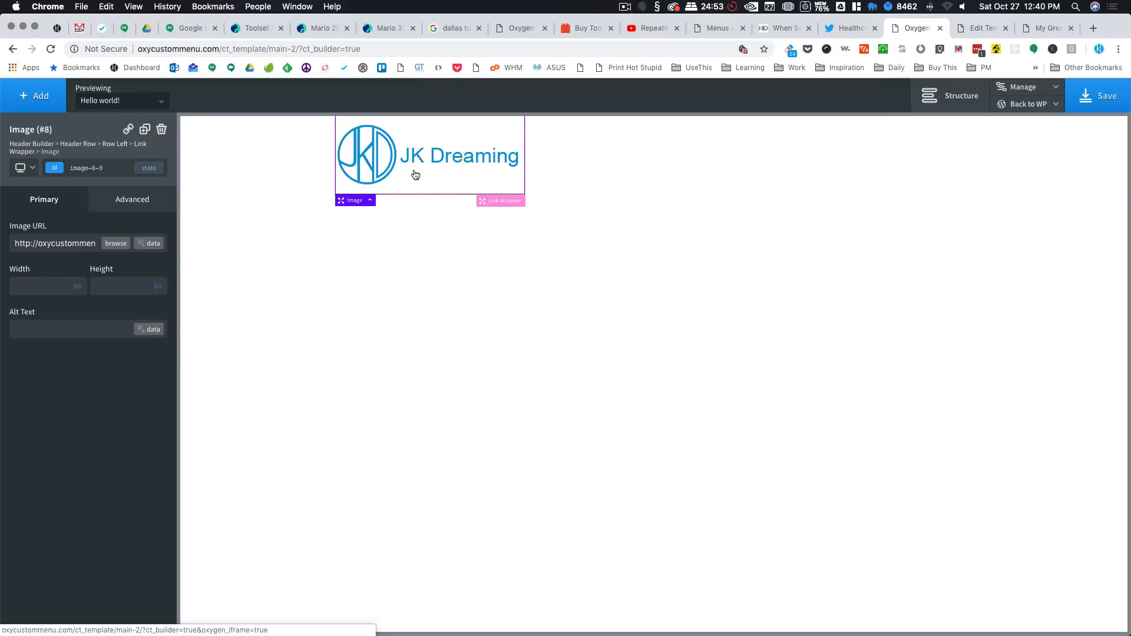
Step: Set the logo image's height to auto and its width to 180 px
click(157, 287)
click(162, 304)
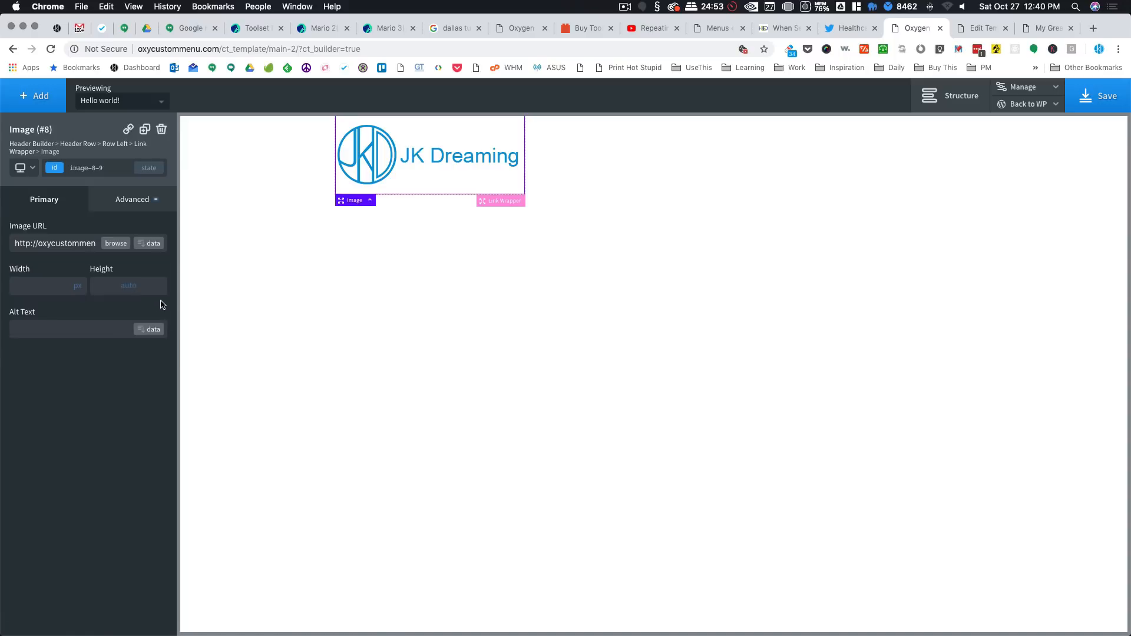
text(180)
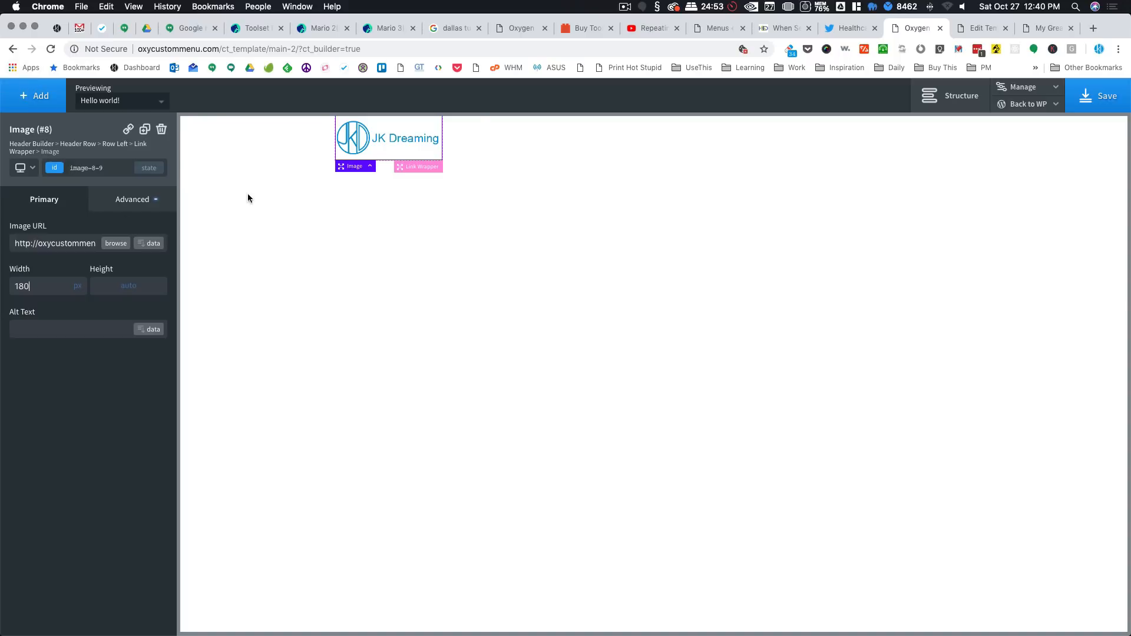
Step: Show the page structure and add an Icon element to the header row, next to the logo's link wrapper
click(968, 97)
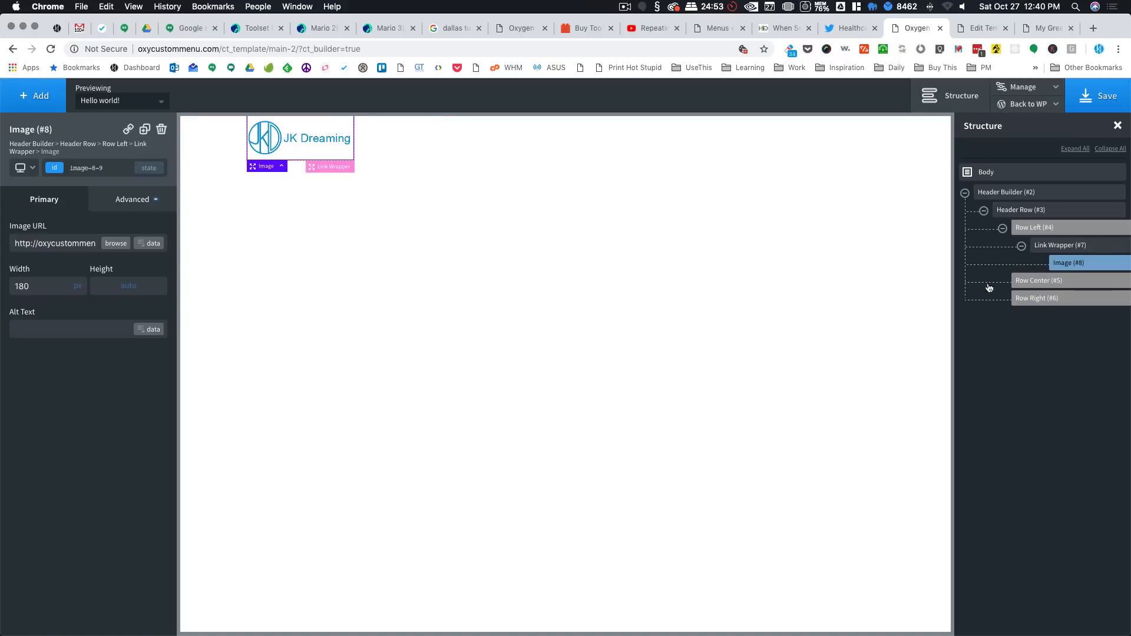
click(1052, 243)
click(1022, 246)
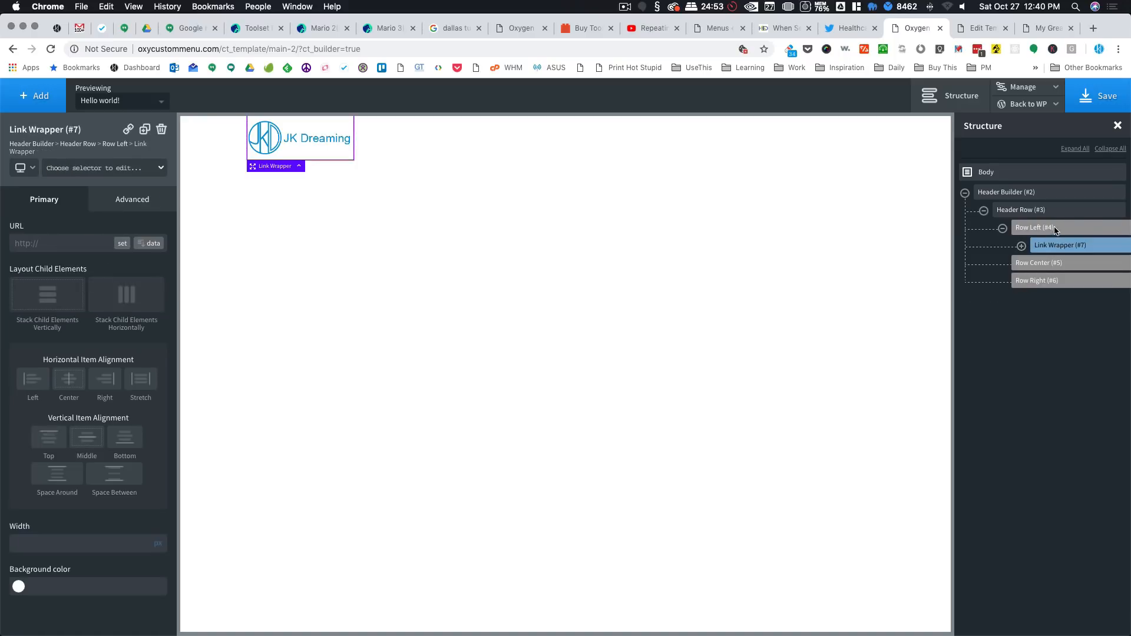
click(1055, 229)
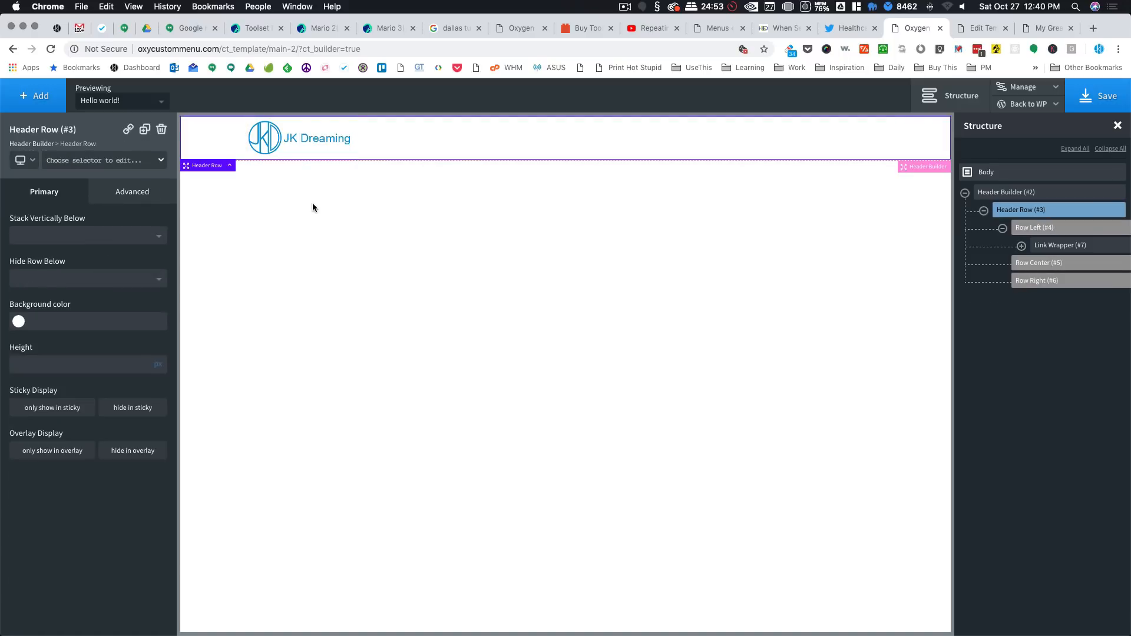
click(37, 95)
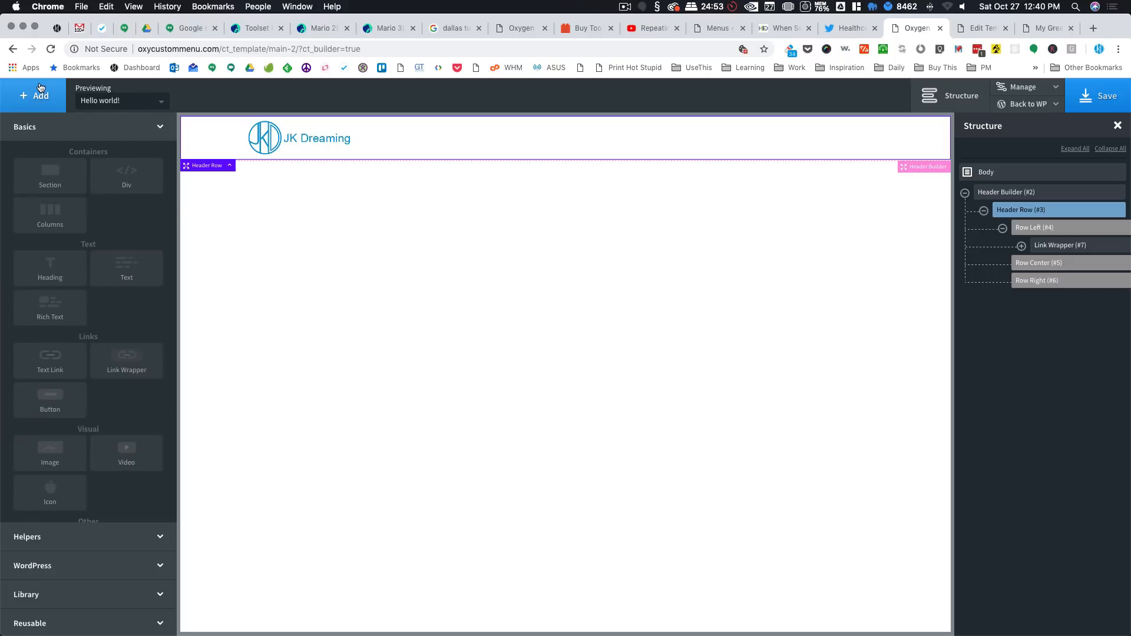
click(50, 492)
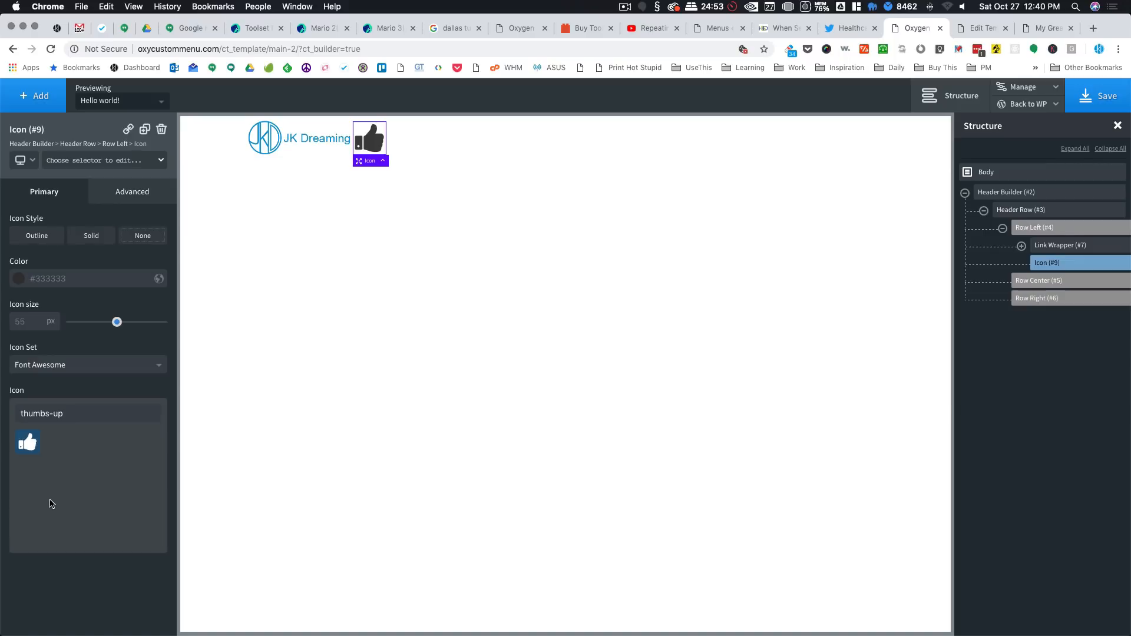
Step: Replace the thumbs-up symbol of the new icon with the Font Awesome align-right icon
triple_click(60, 407)
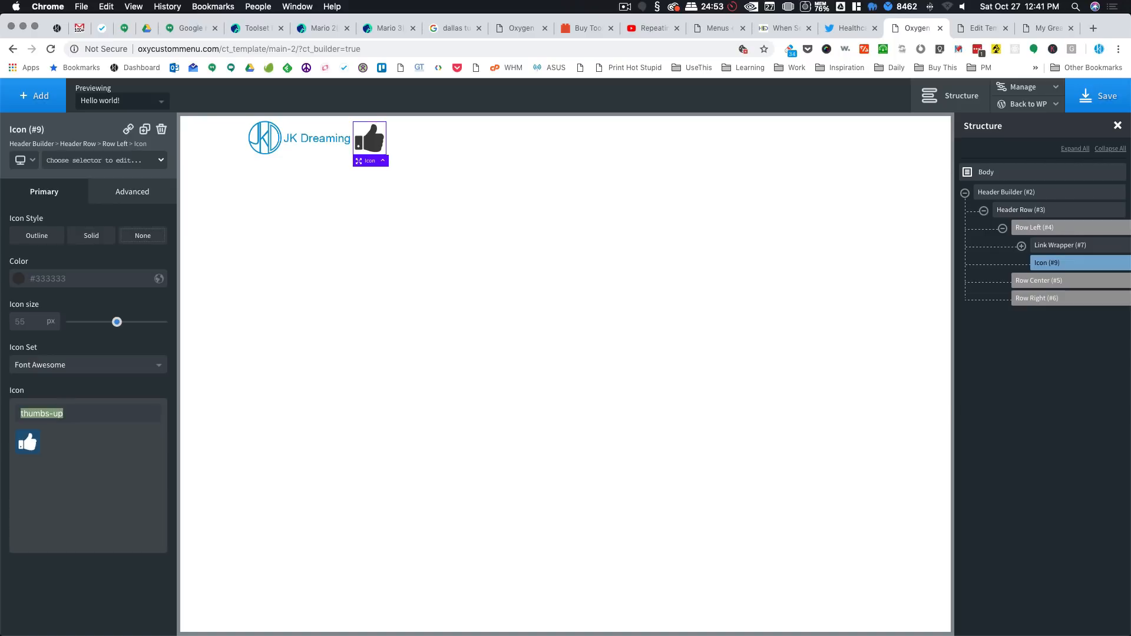
key(BackSpace)
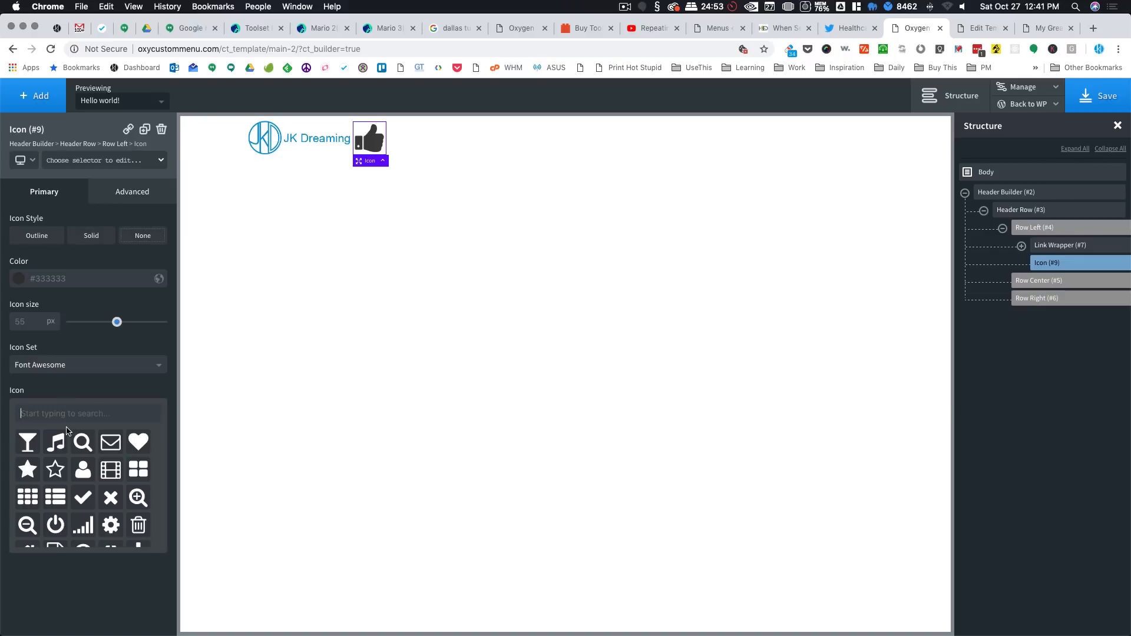
scroll(66, 448, down, 10)
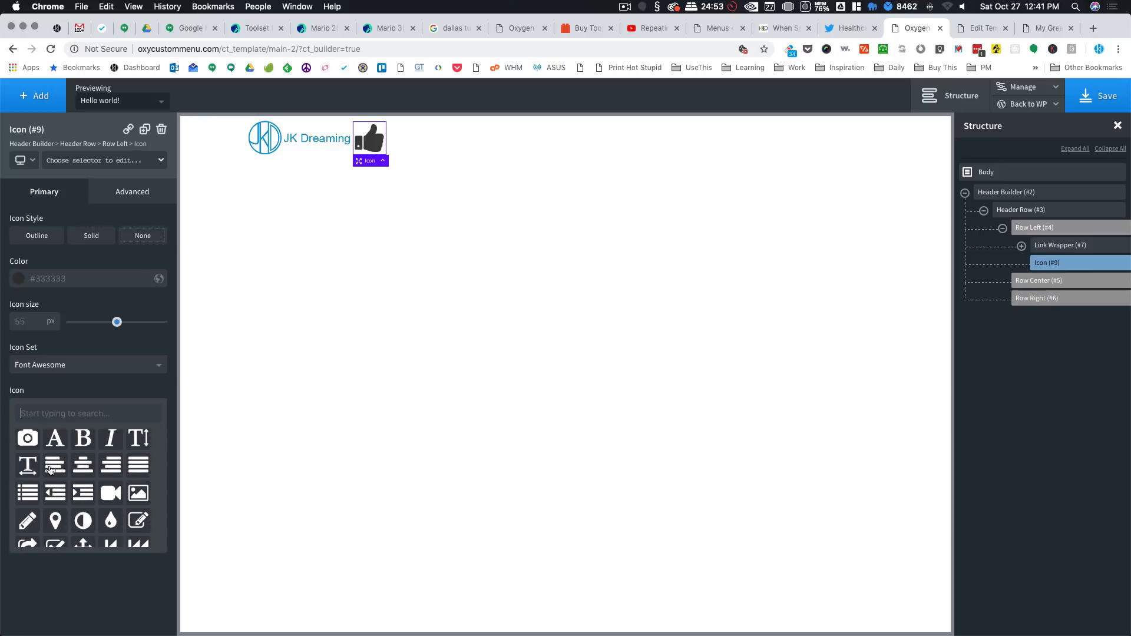
click(113, 468)
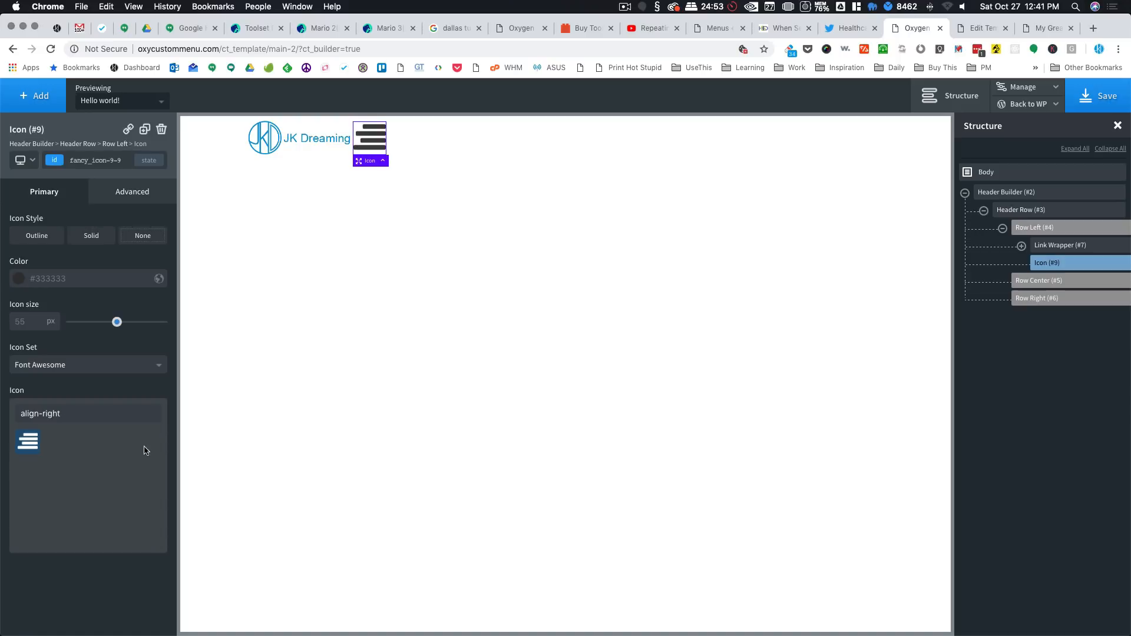
Step: Give the menu icon the Primary global color and reduce its size to 31 px
click(18, 279)
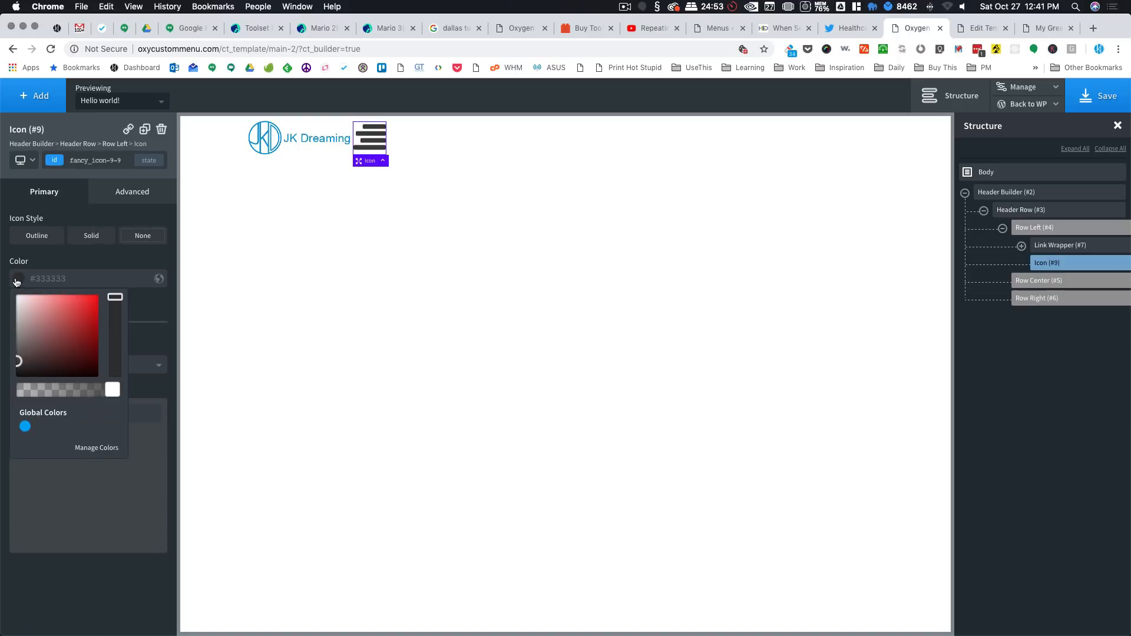
click(24, 426)
click(71, 543)
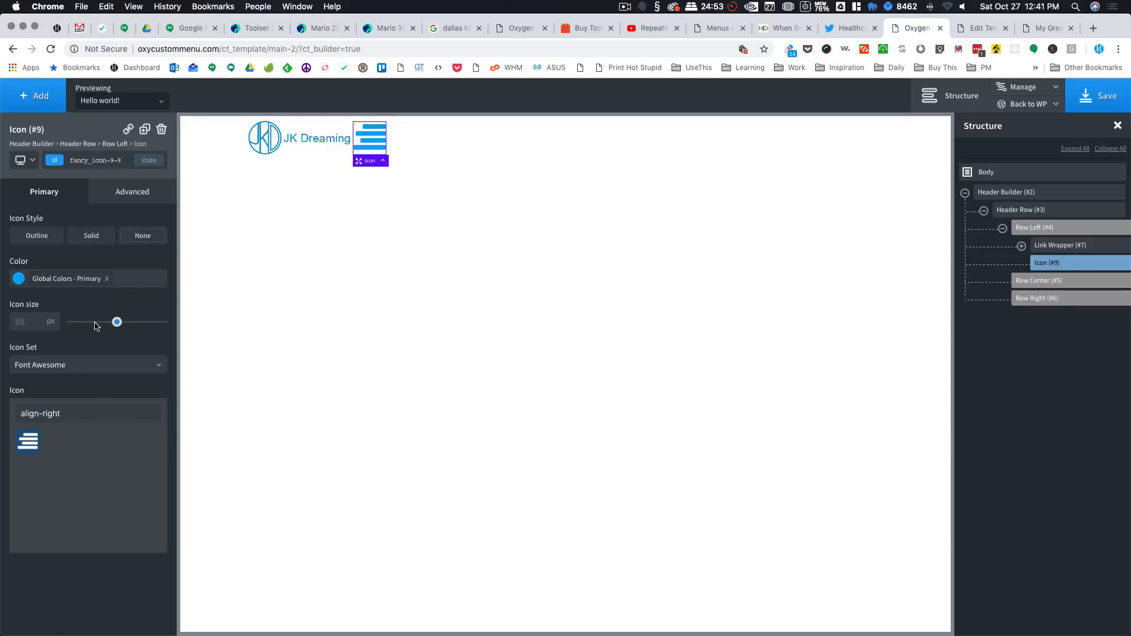
drag(109, 326, 93, 325)
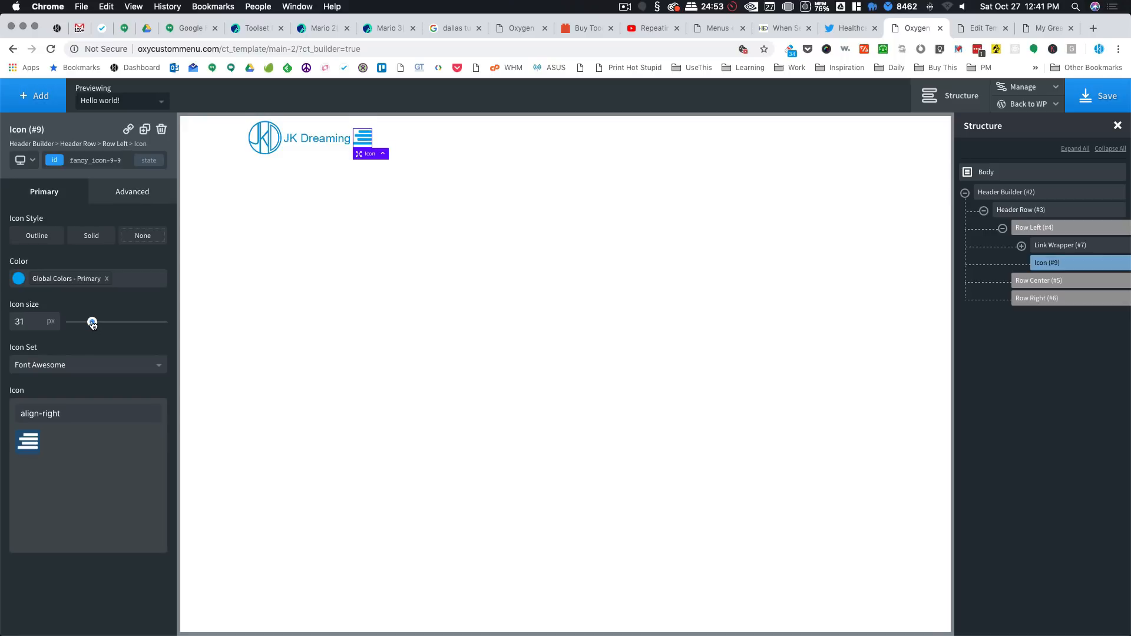
Step: Give the menu icon a left margin of 10 px and save the template
click(106, 195)
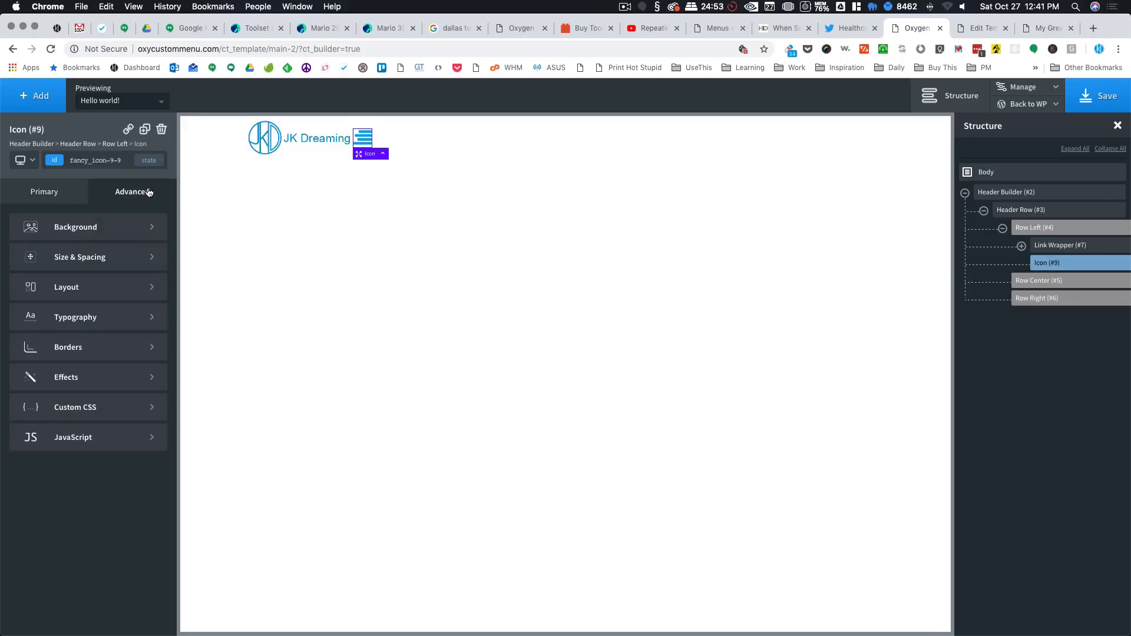
click(101, 268)
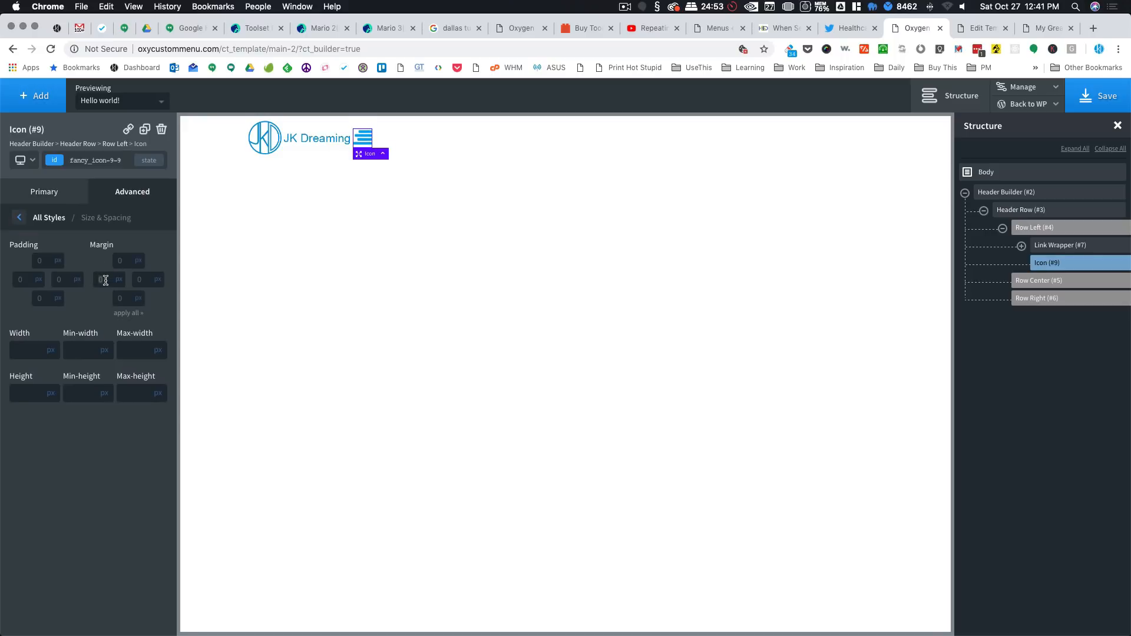
click(105, 280)
text(10)
click(1107, 95)
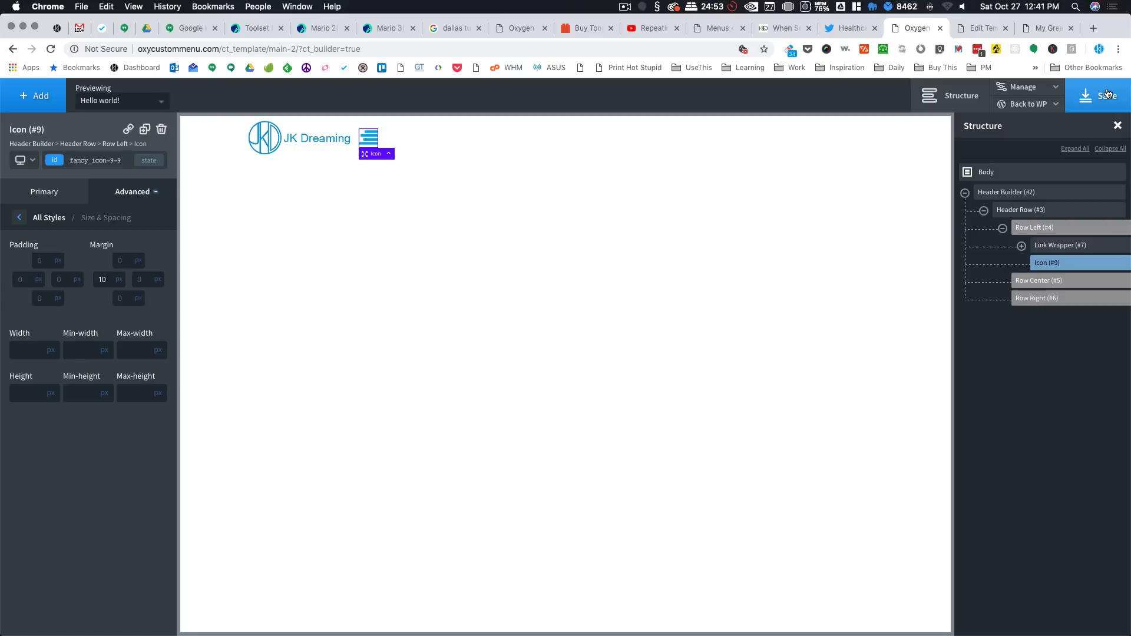
Step: Set the header row's container width to full-width and save the template
click(49, 218)
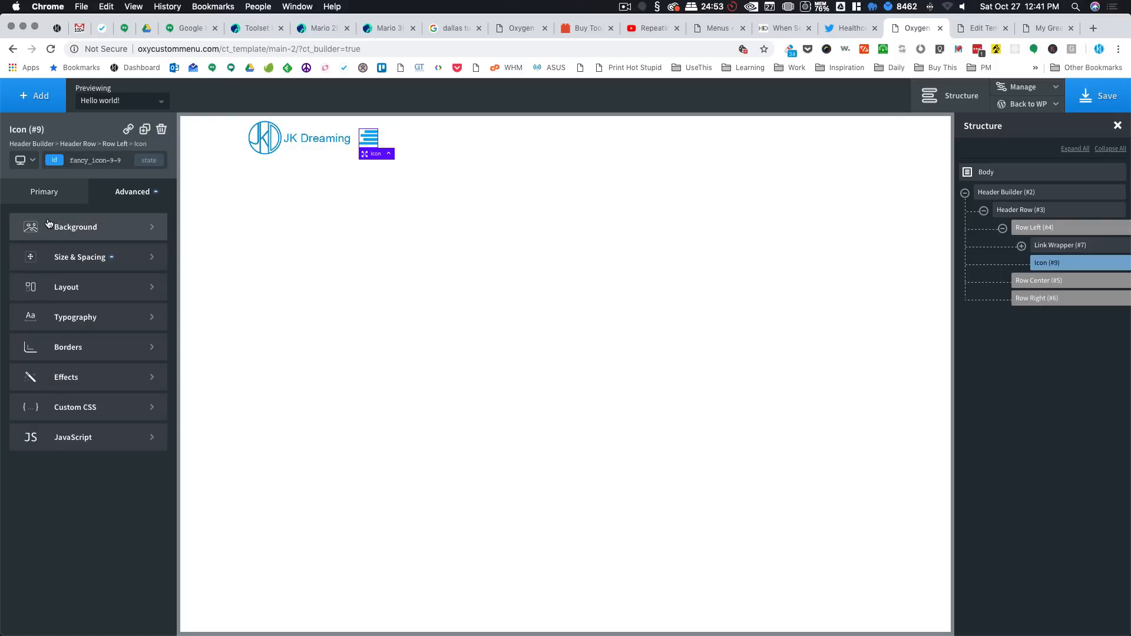
click(81, 259)
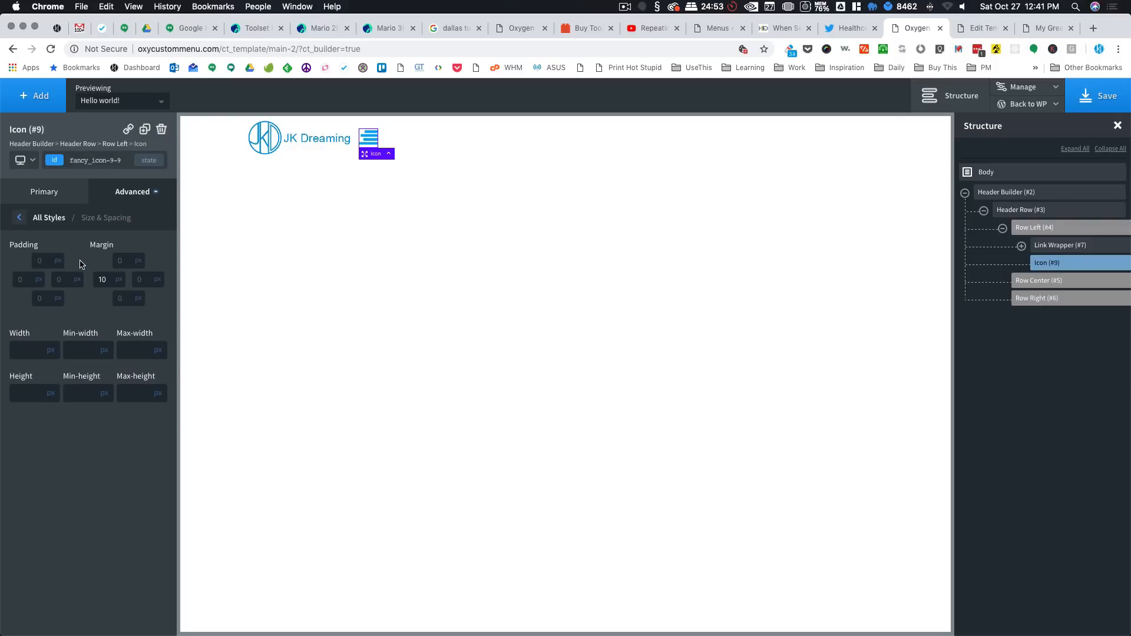
click(234, 145)
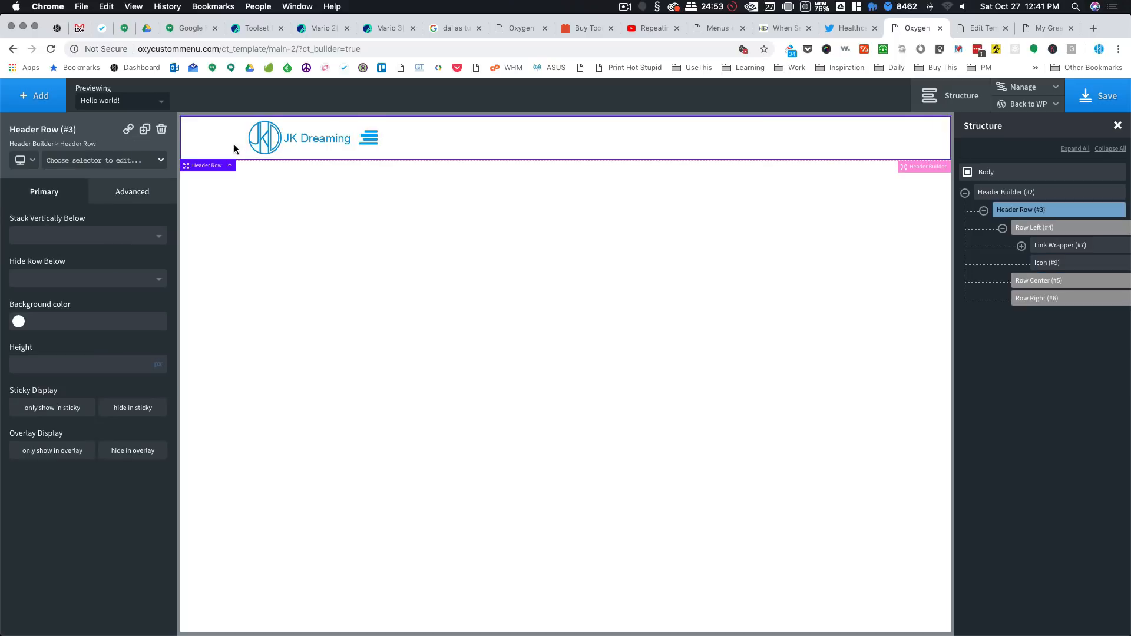
click(128, 193)
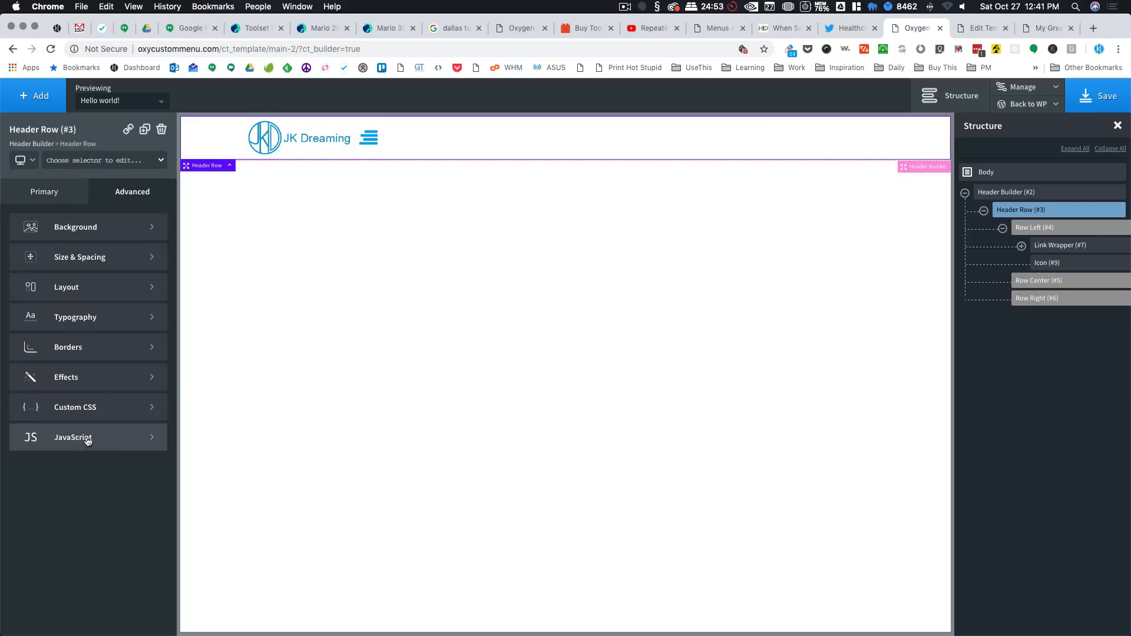
click(114, 267)
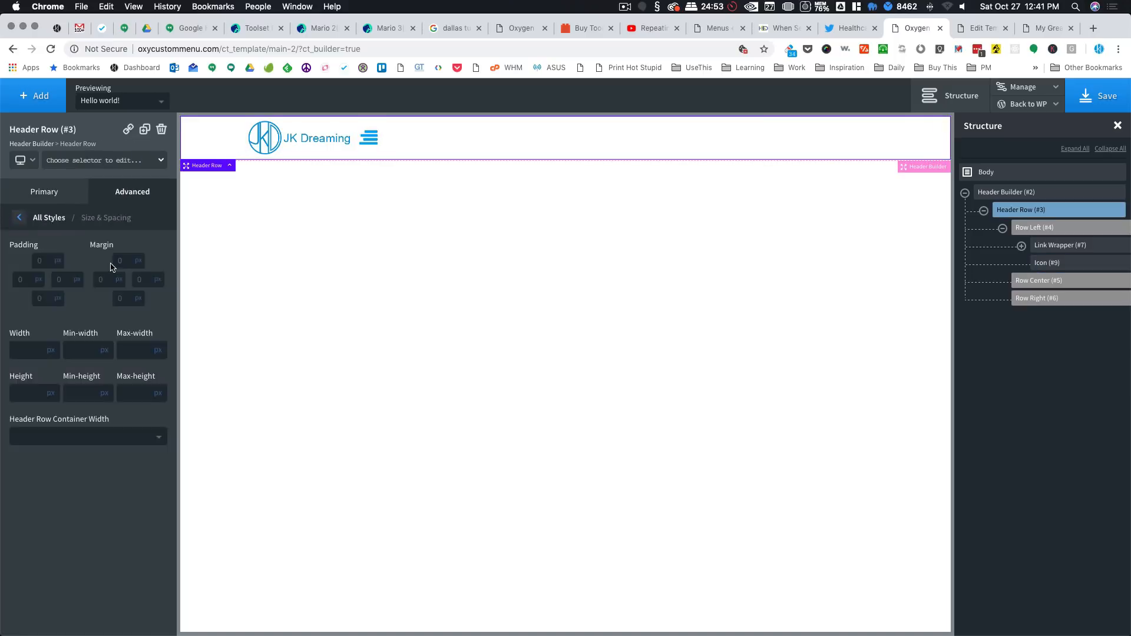
click(90, 442)
click(59, 478)
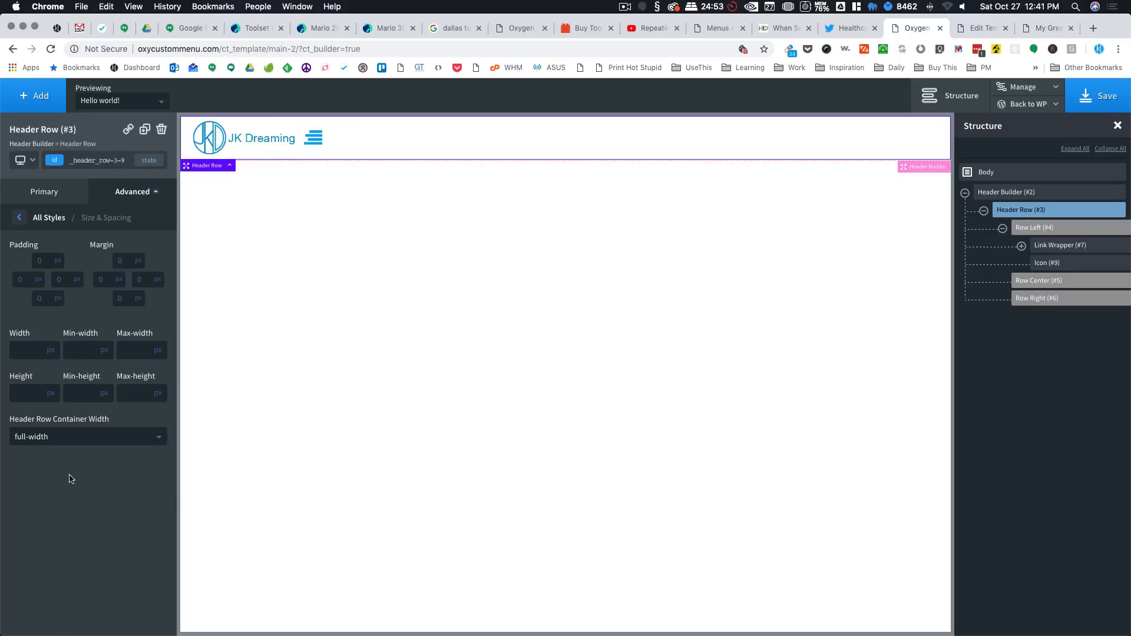
click(1103, 105)
Step: Switch the editing view to the Less than 480px breakpoint and return to the header row's overview of all styles
click(29, 161)
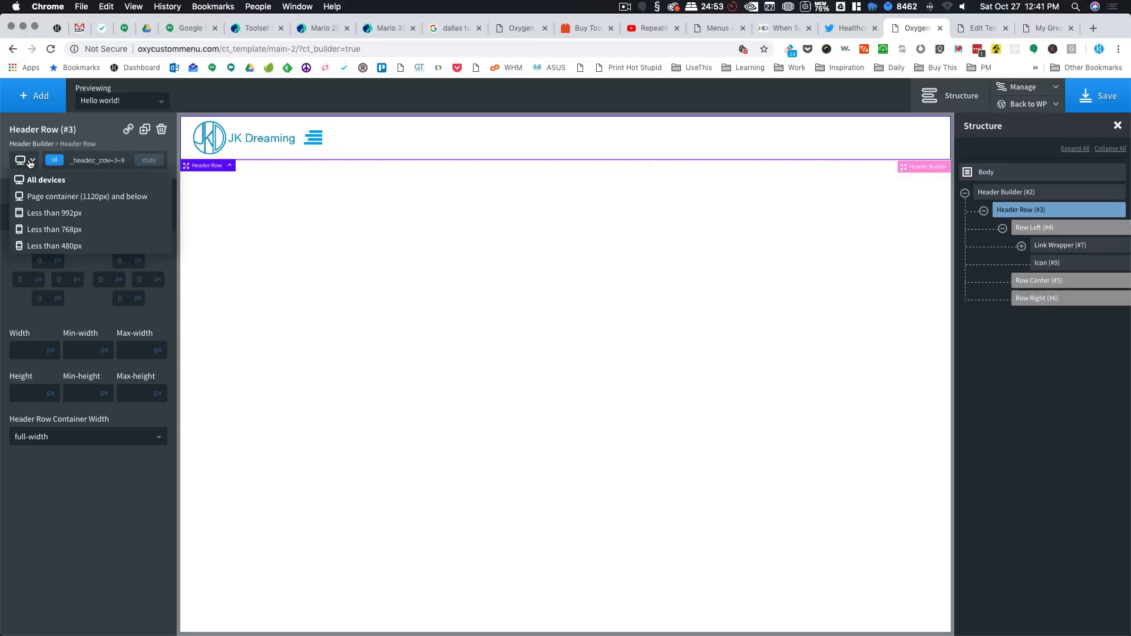
click(47, 246)
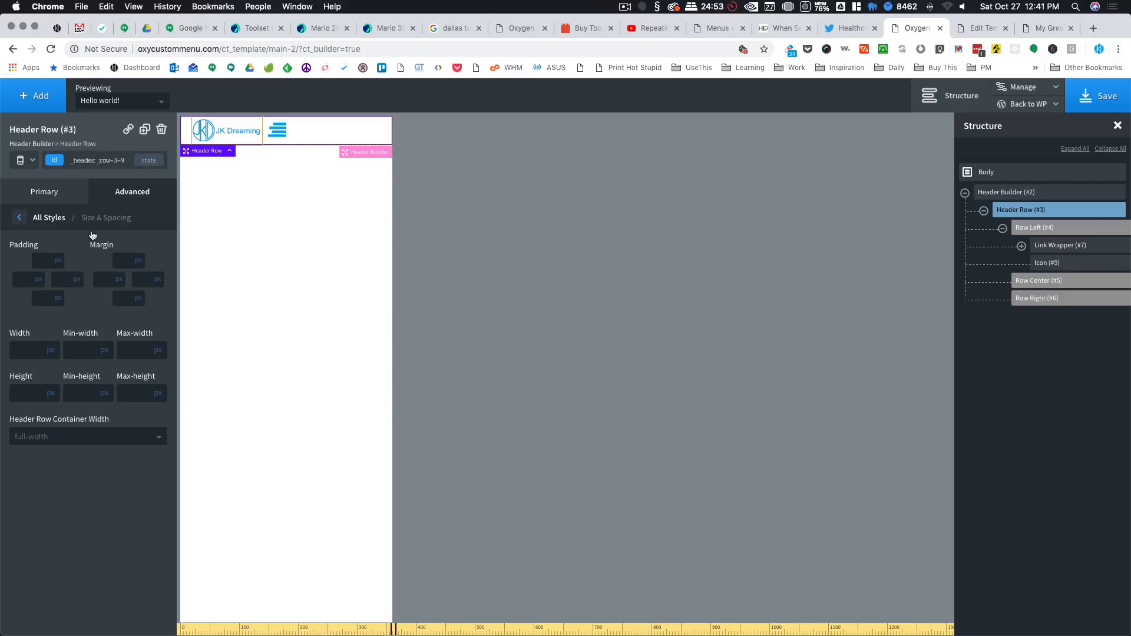
click(48, 219)
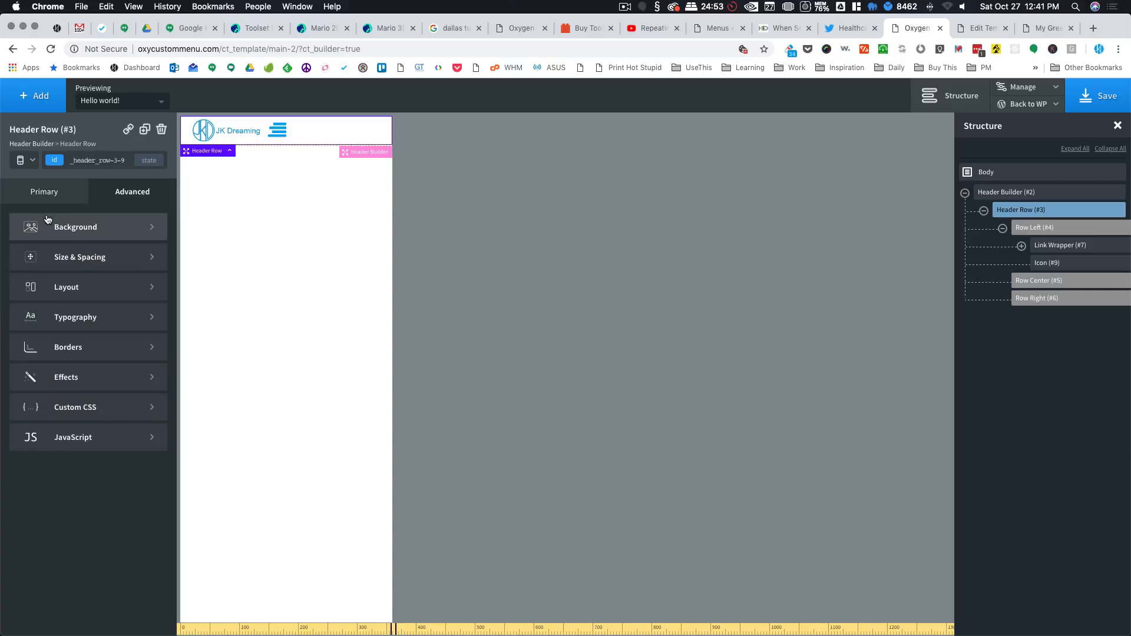
Step: Change the header's menu icon to the Font Awesome align-left symbol and save the template
click(276, 132)
double_click(52, 413)
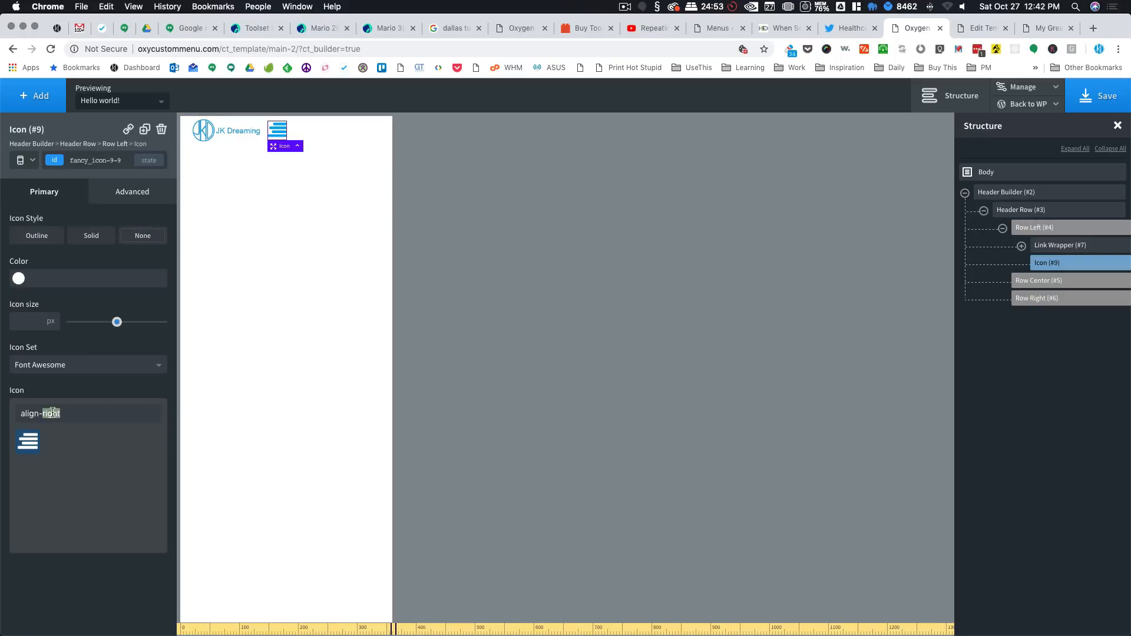
text(lef)
click(30, 444)
click(1104, 98)
Step: Collapse the Header Builder in the structure tree and add a Section below the header
click(984, 210)
click(966, 193)
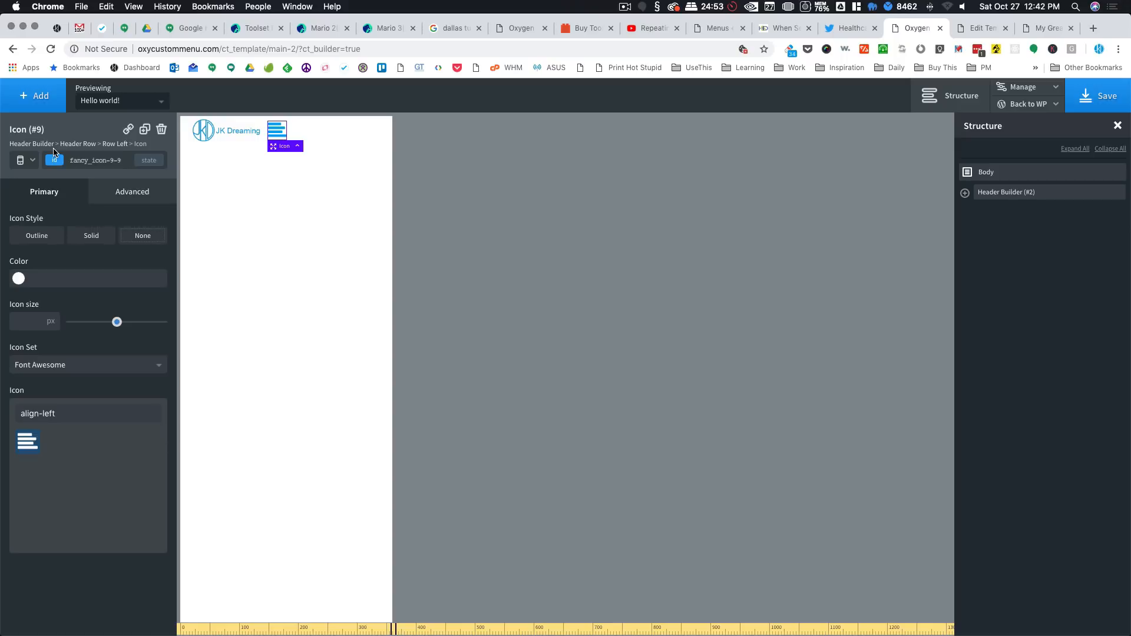
click(41, 91)
click(40, 178)
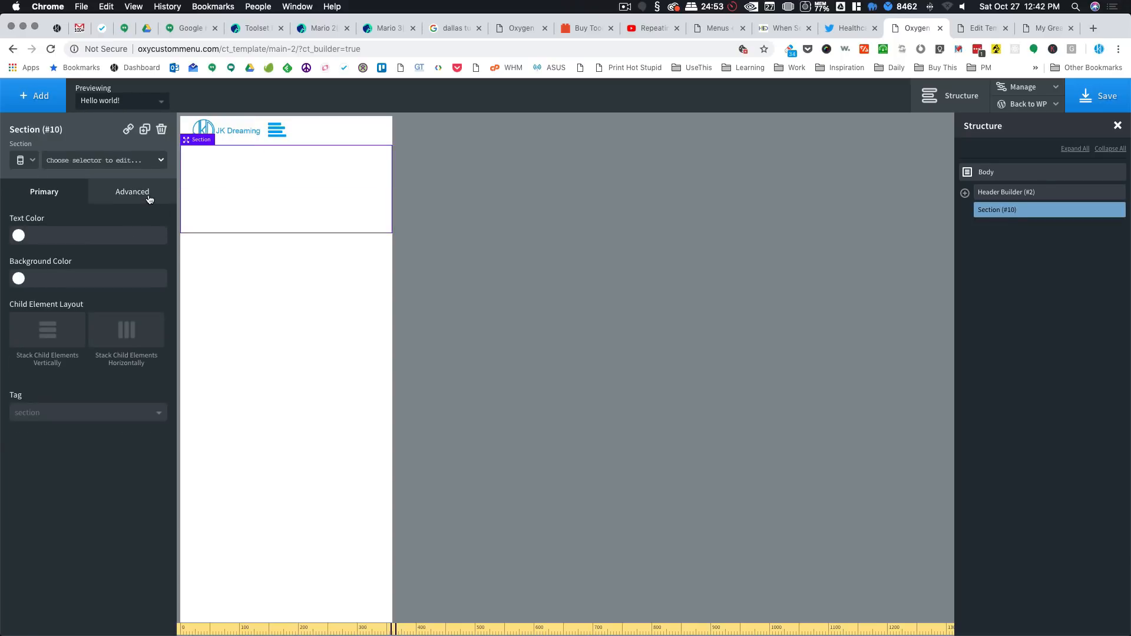
Step: Give the new section the Primary global color as background and #ffffff as text color
click(18, 278)
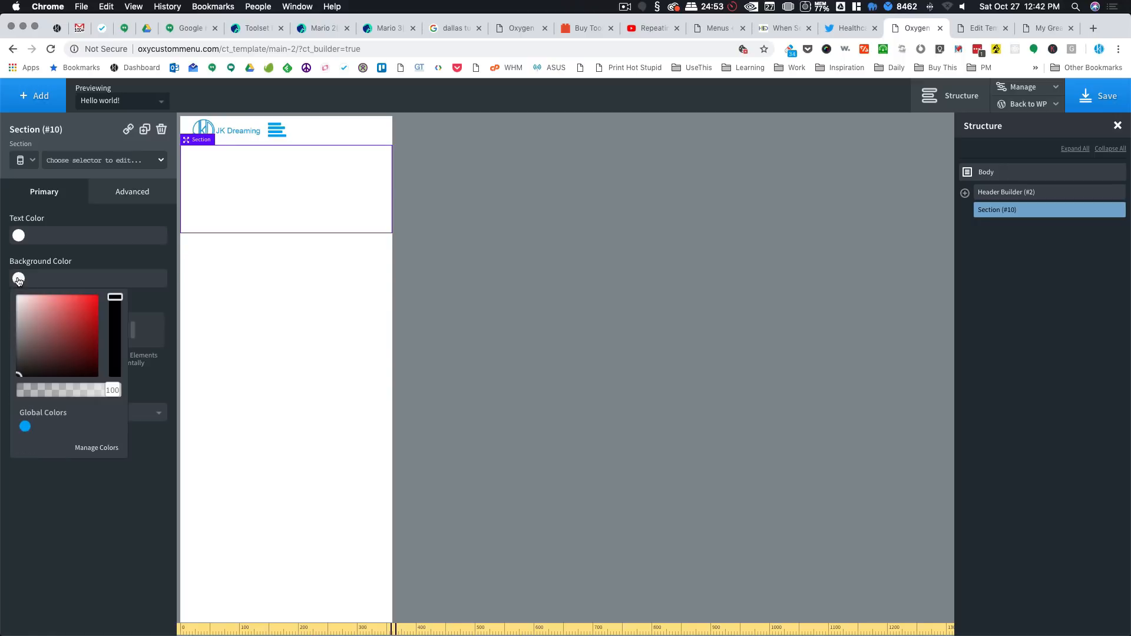
click(24, 428)
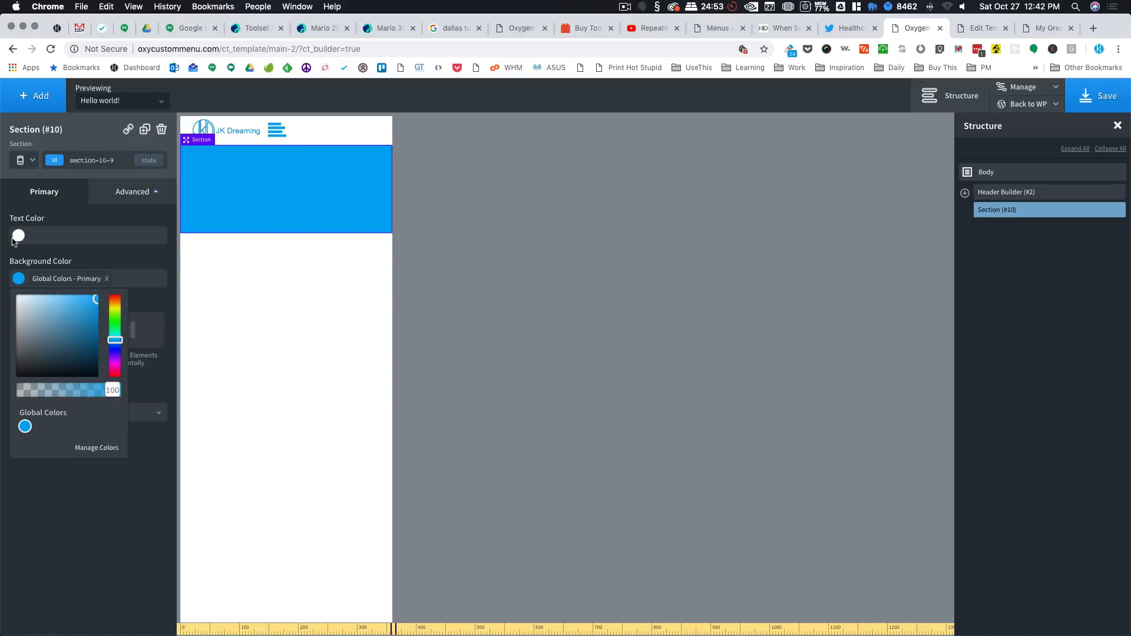
click(17, 239)
click(33, 297)
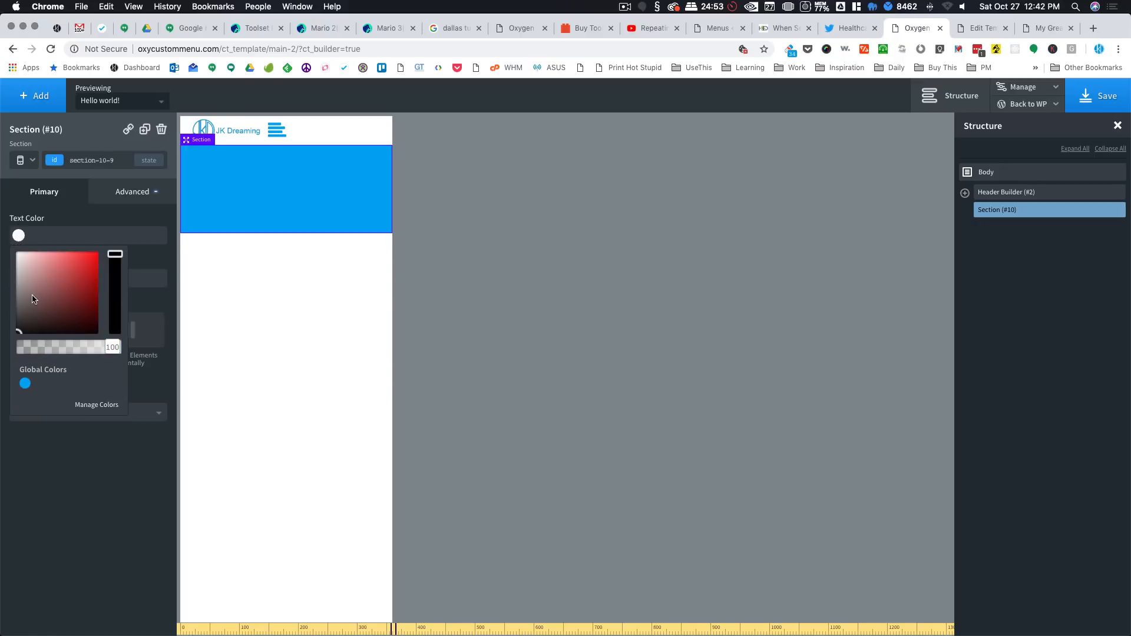
click(19, 271)
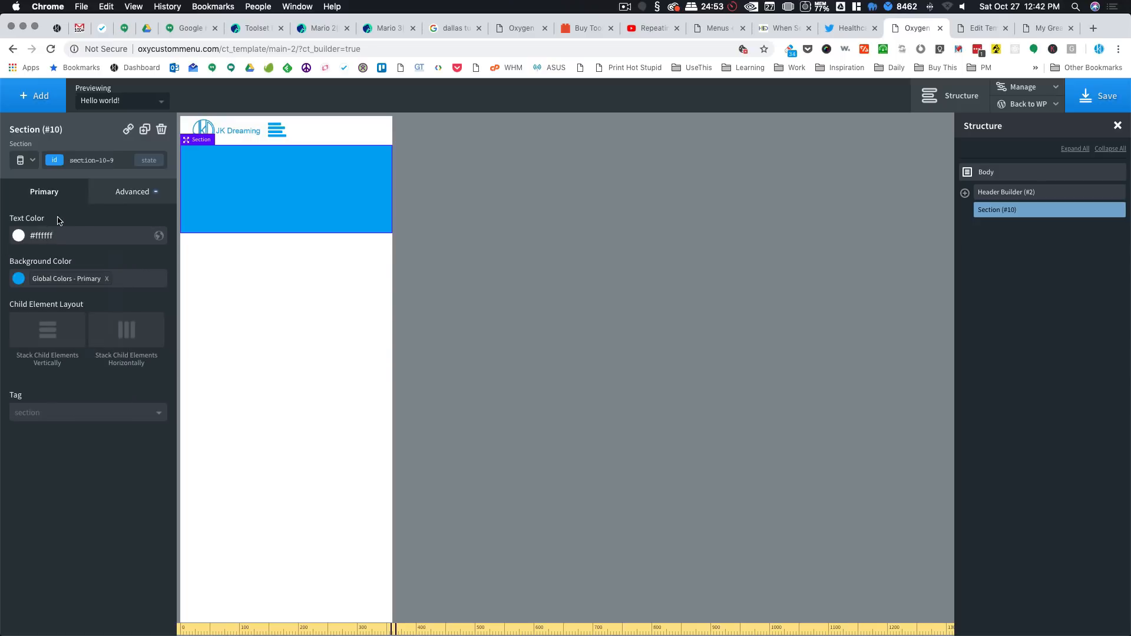
Step: Set the section's width to 100% and its height to 100 vh at the Less than 480px breakpoint
click(104, 199)
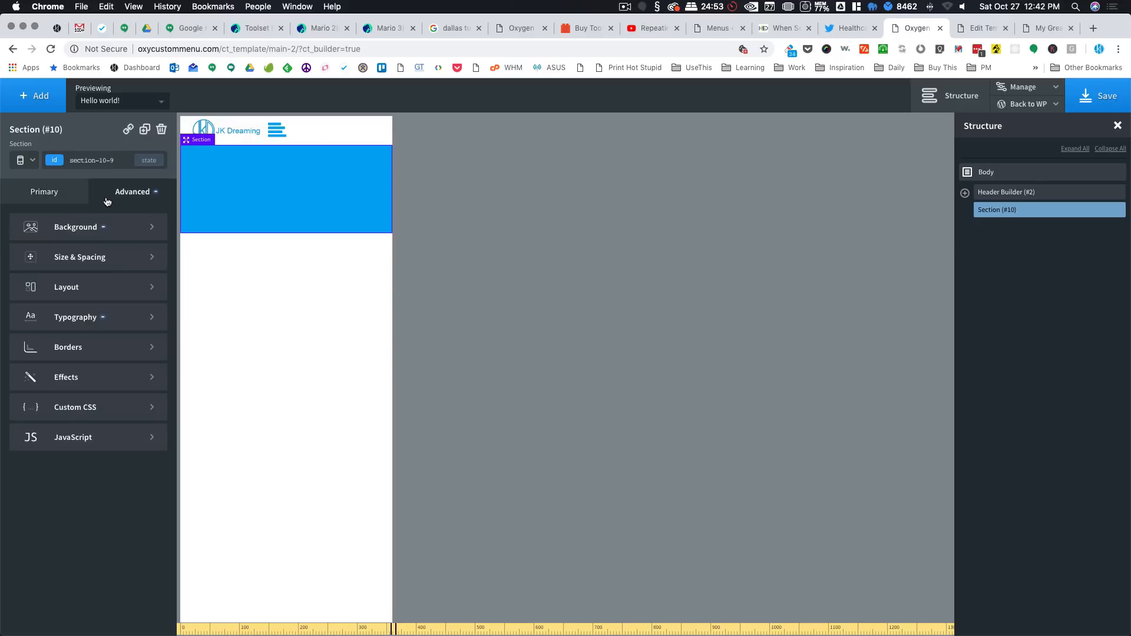
click(75, 257)
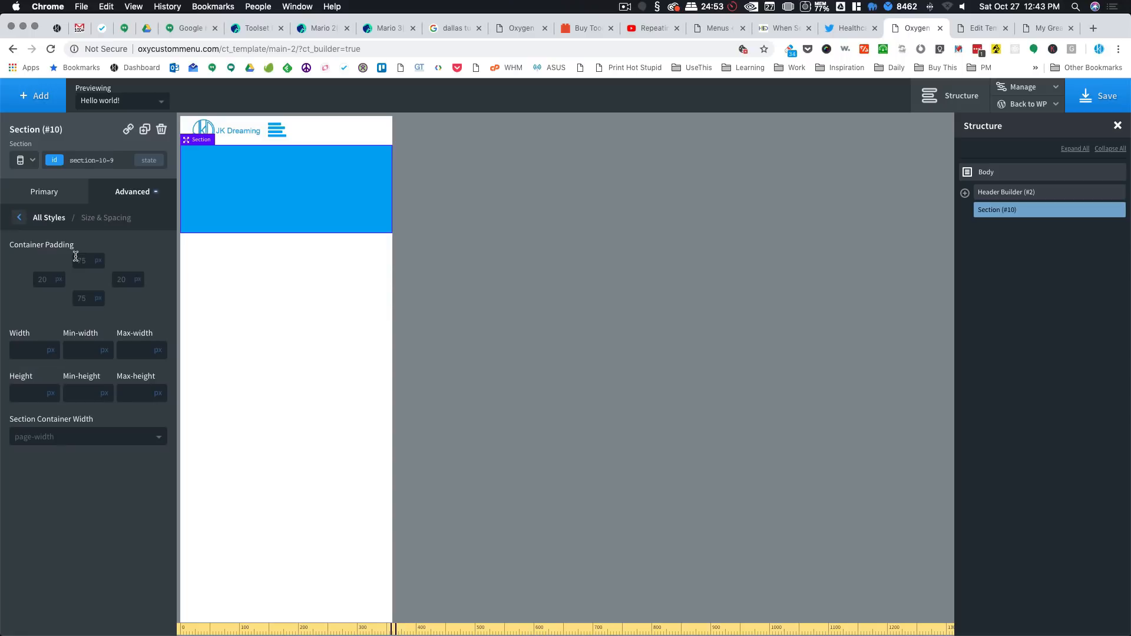
click(40, 350)
text(100)
click(51, 352)
click(55, 344)
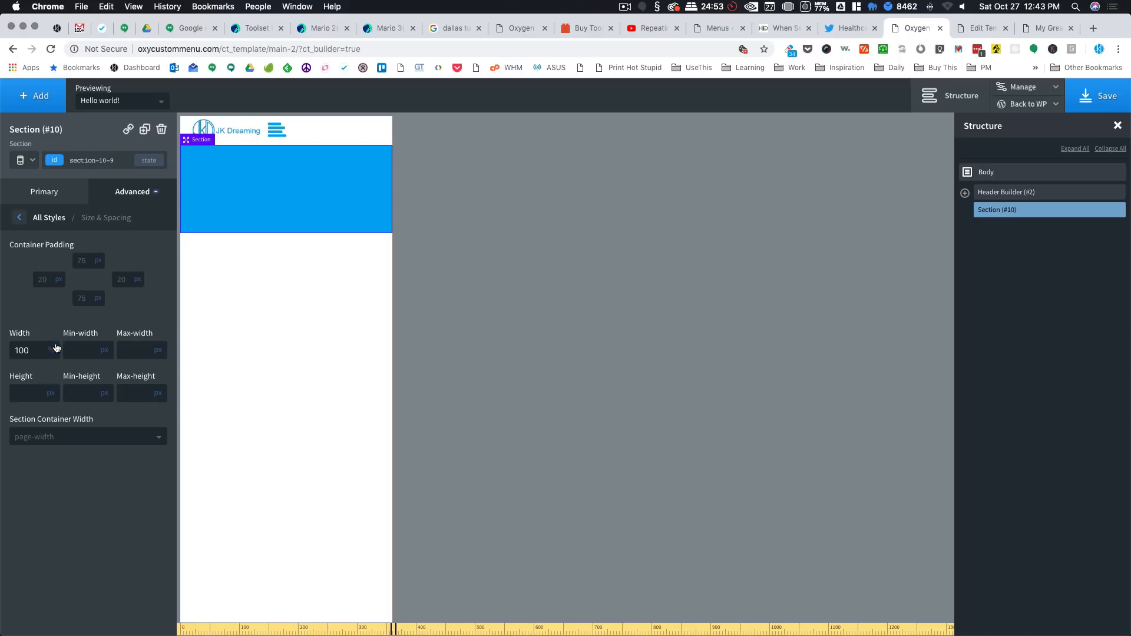
click(31, 392)
text(100)
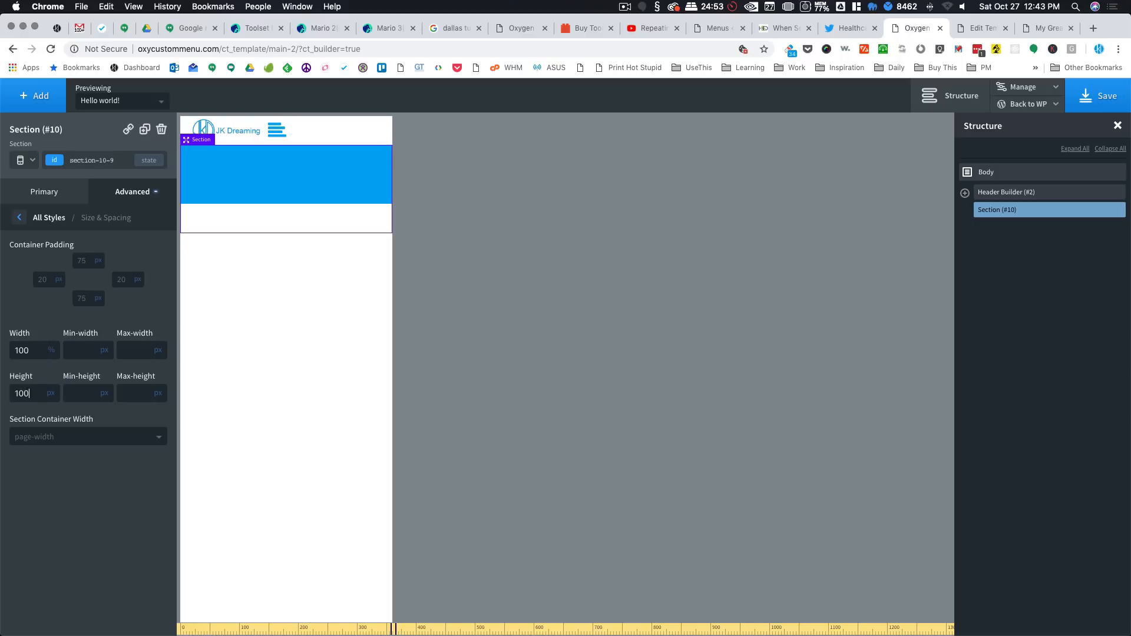
click(51, 395)
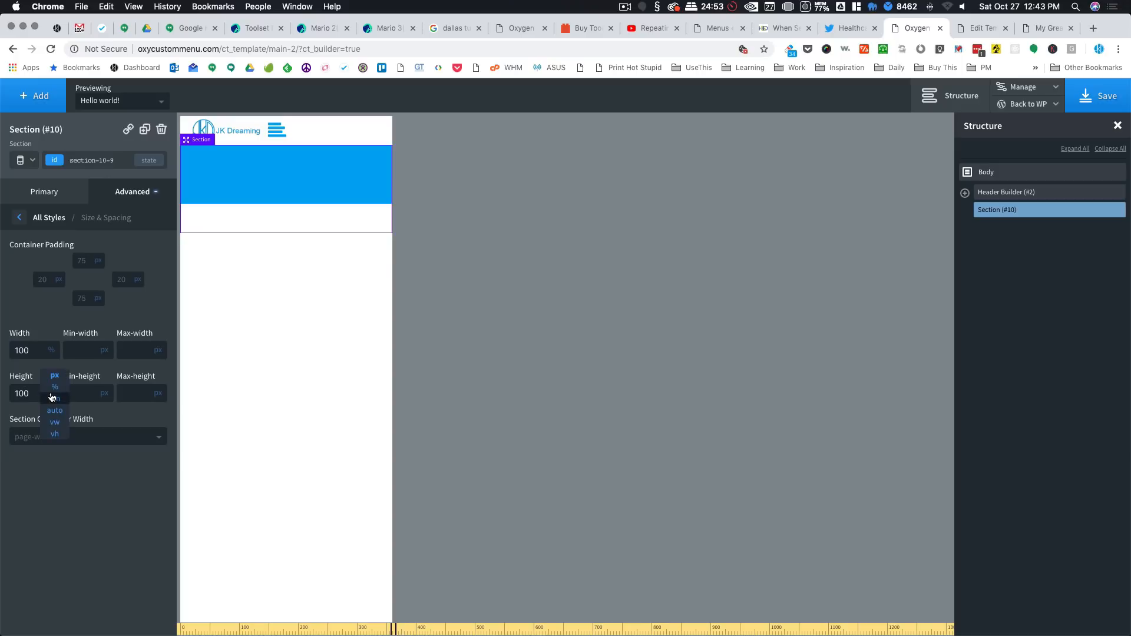
click(54, 434)
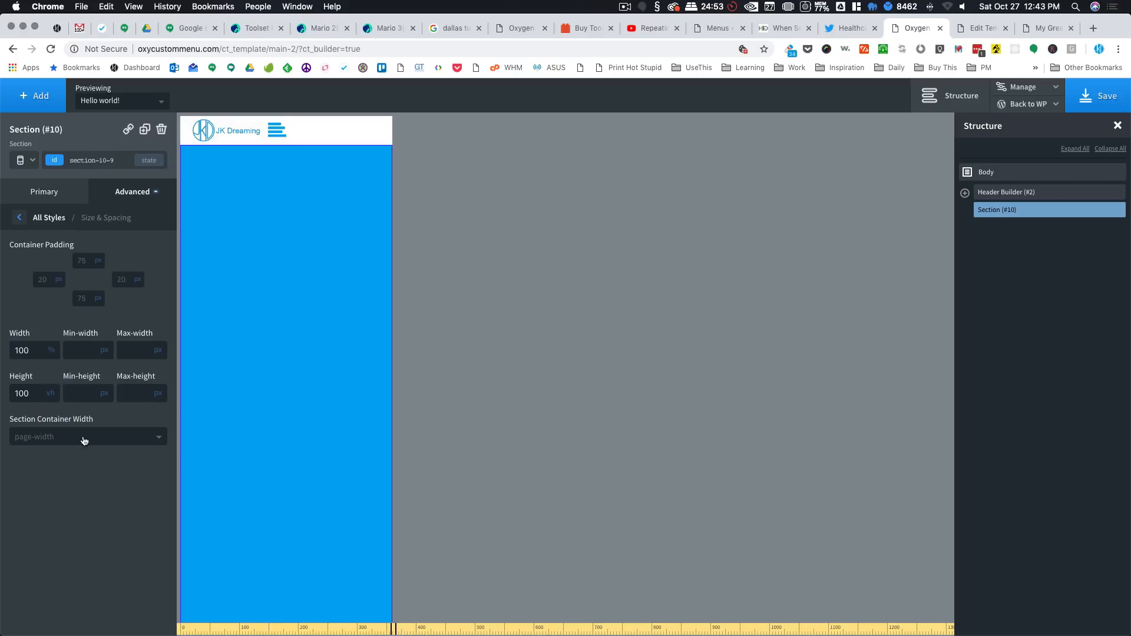
Step: Set the section's container width to full width and save the template
click(84, 440)
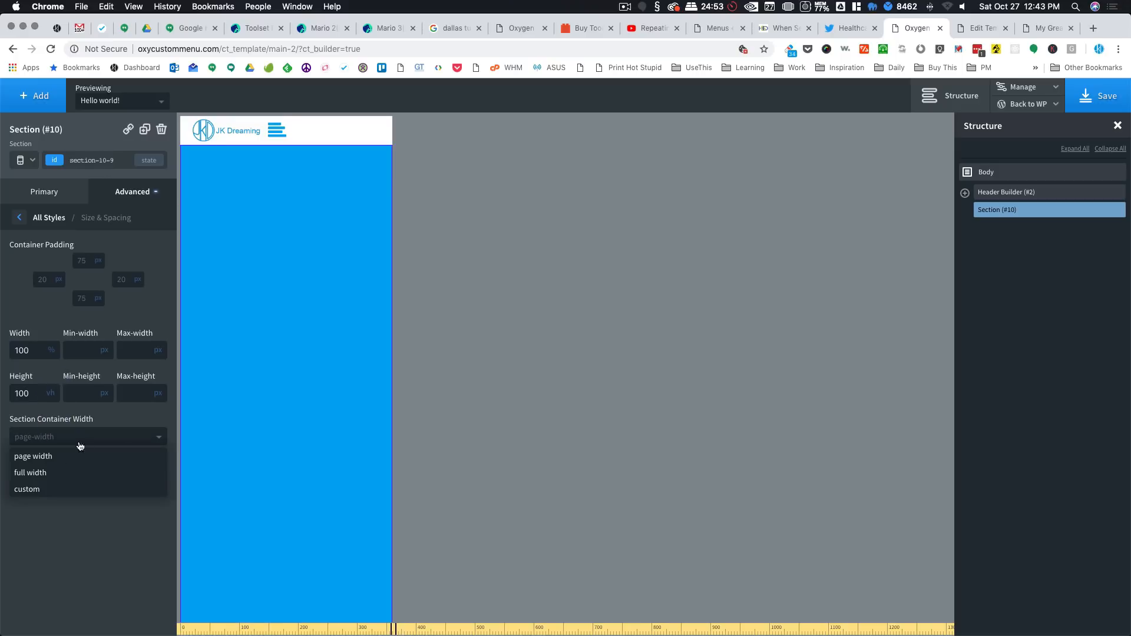
click(44, 474)
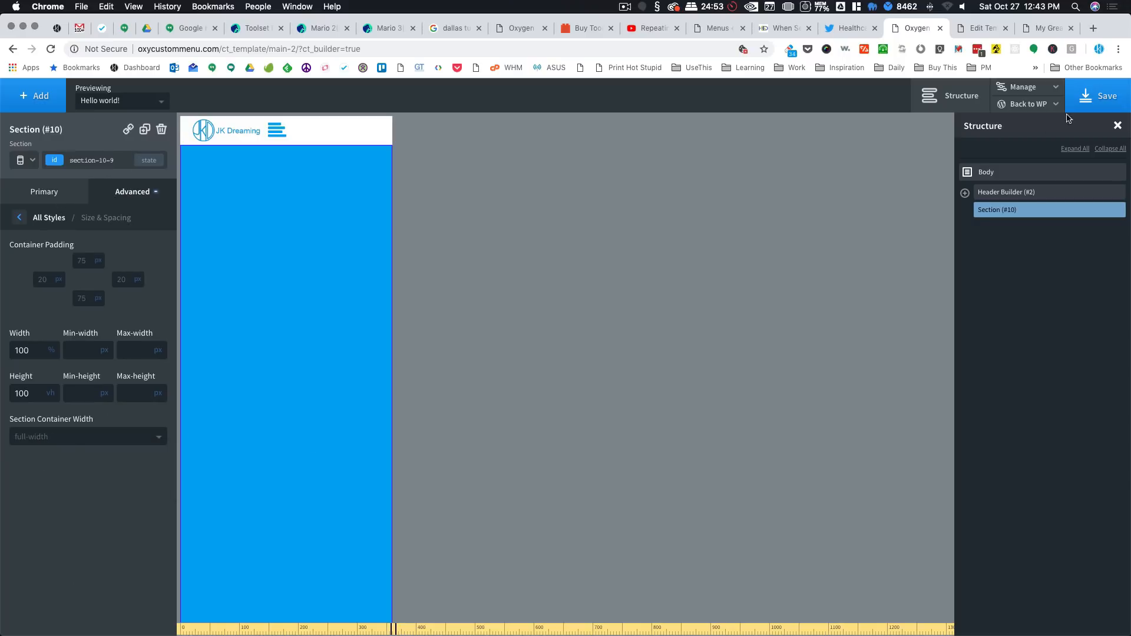
click(1092, 100)
Step: Switch back to the All devices view and set the section's width to 100% and height to 100 vh
click(24, 162)
click(25, 176)
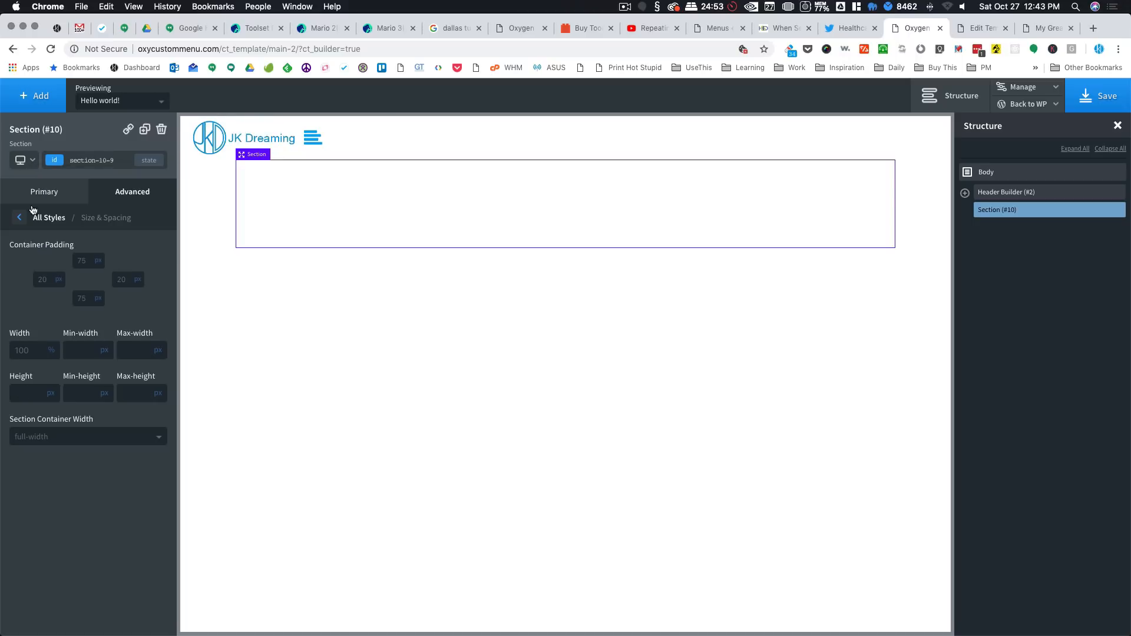
double_click(24, 347)
text(1)
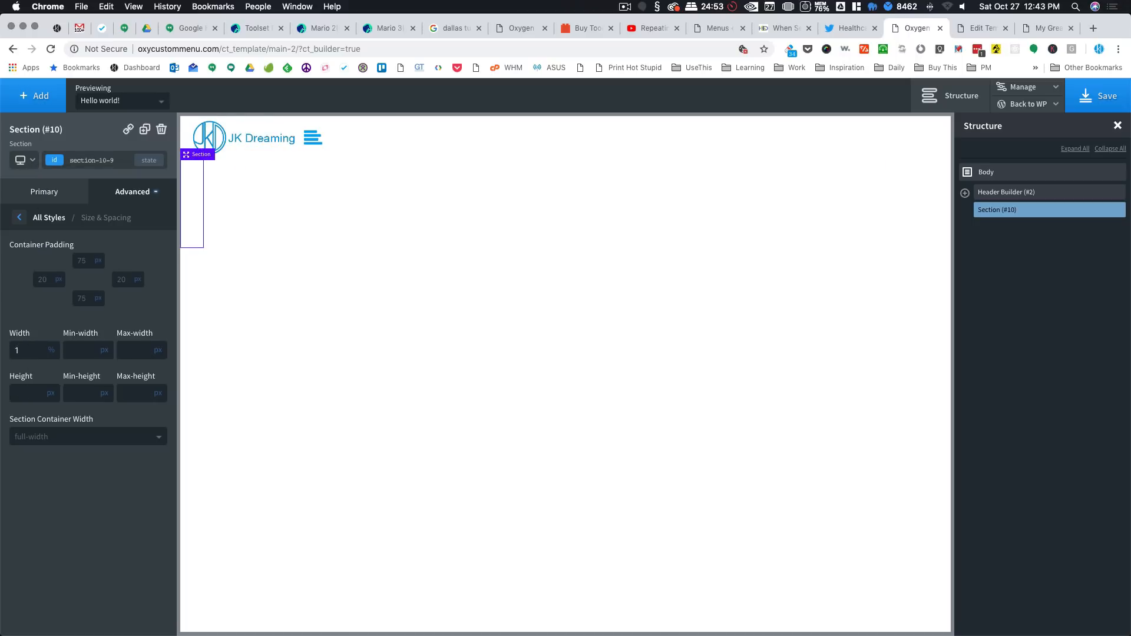
text(00)
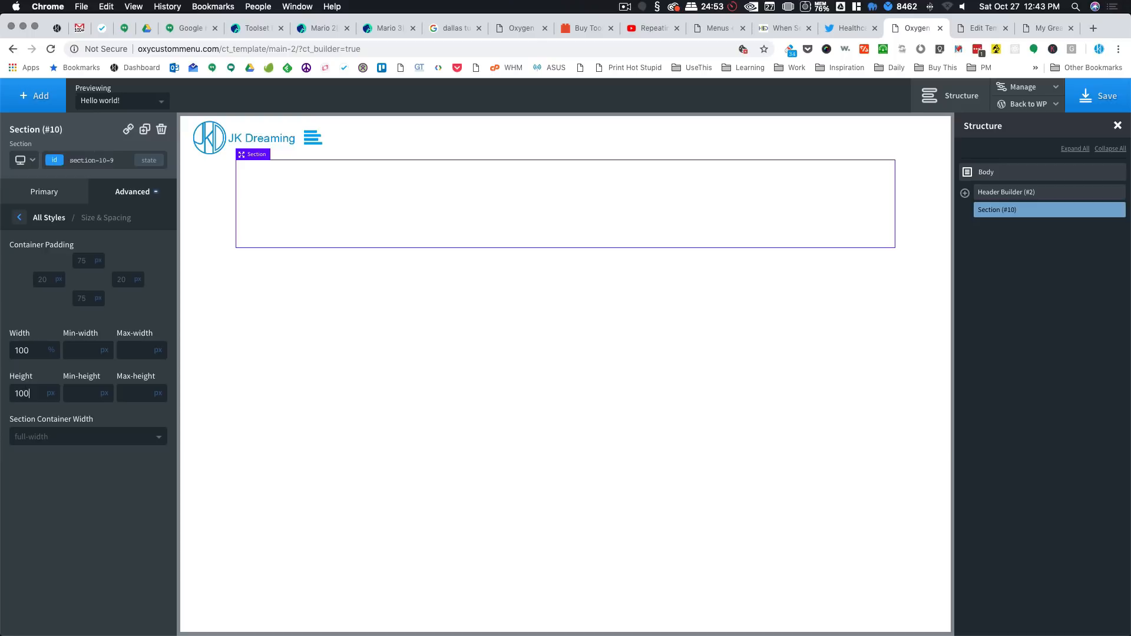
click(51, 390)
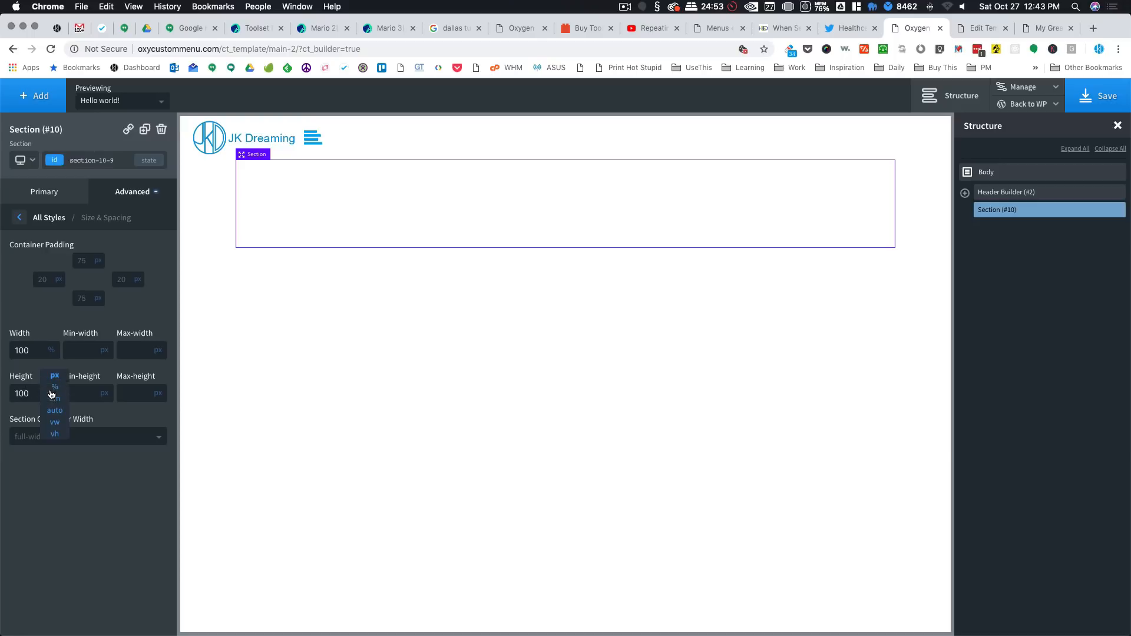
click(55, 433)
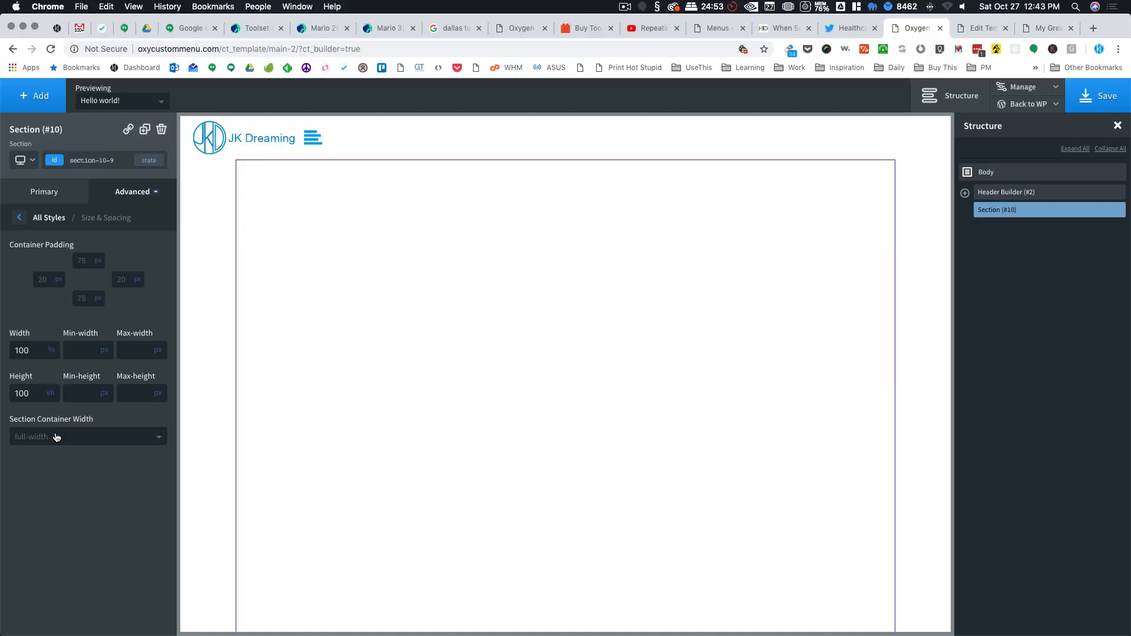
Step: Give the section the Primary global color as its background for all devices
click(55, 220)
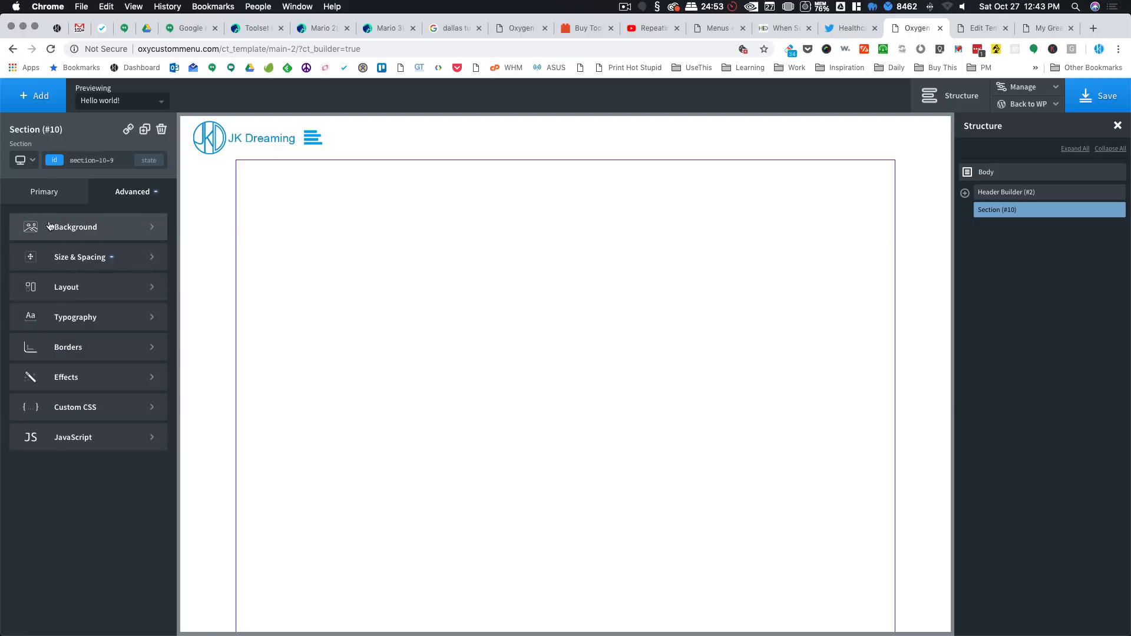
click(43, 189)
click(23, 281)
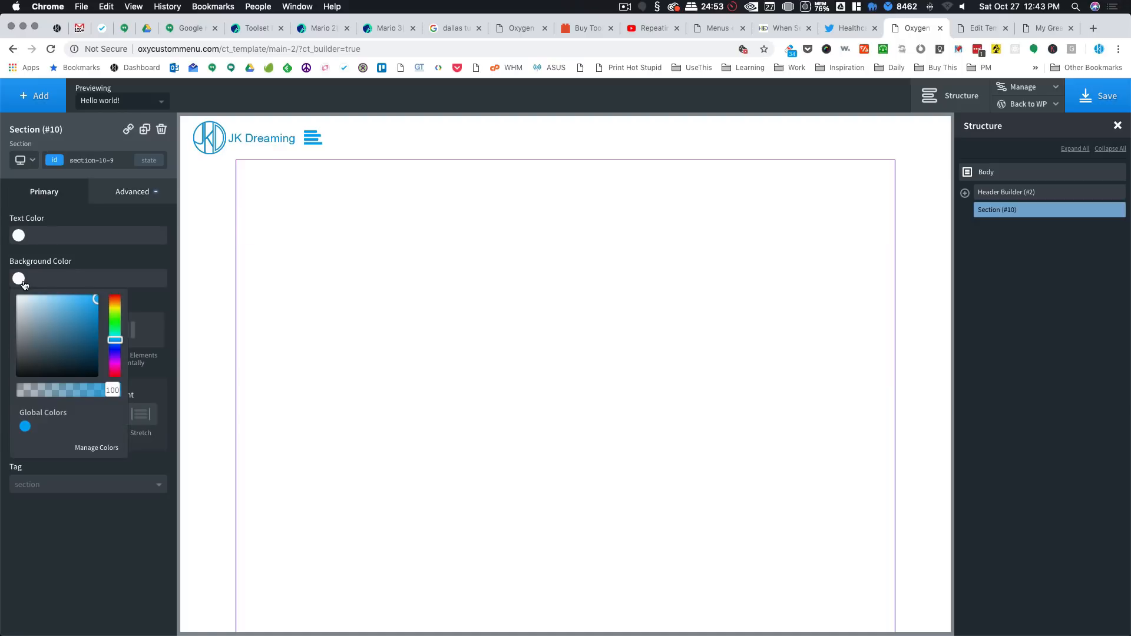
click(25, 426)
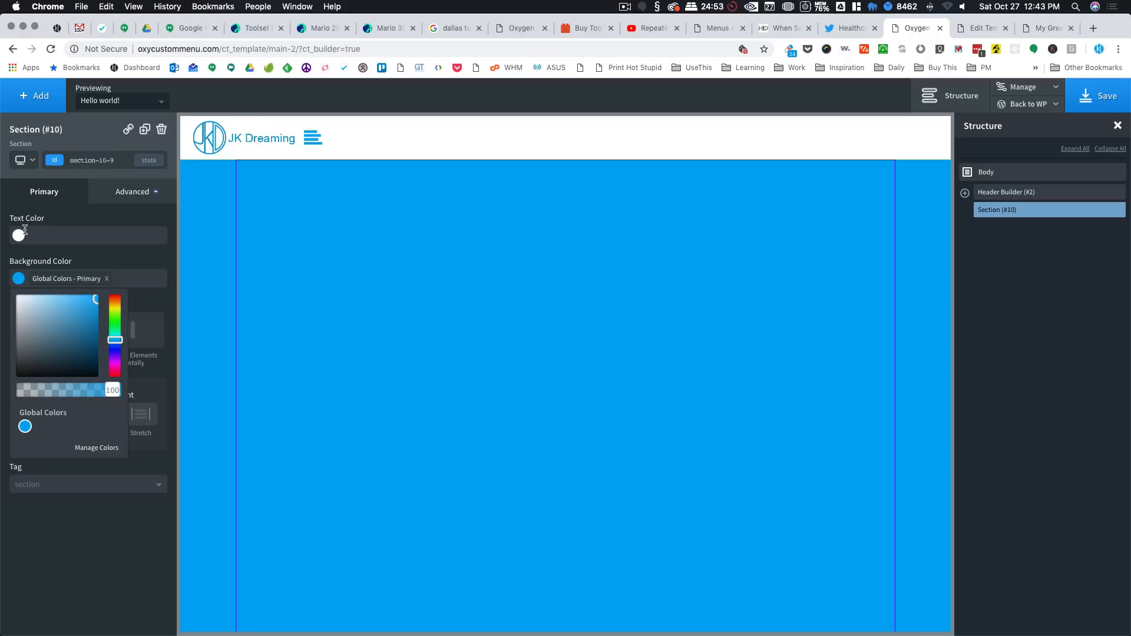
Step: Set the section's text color to #ffffff and store it as a new global color named White
click(19, 235)
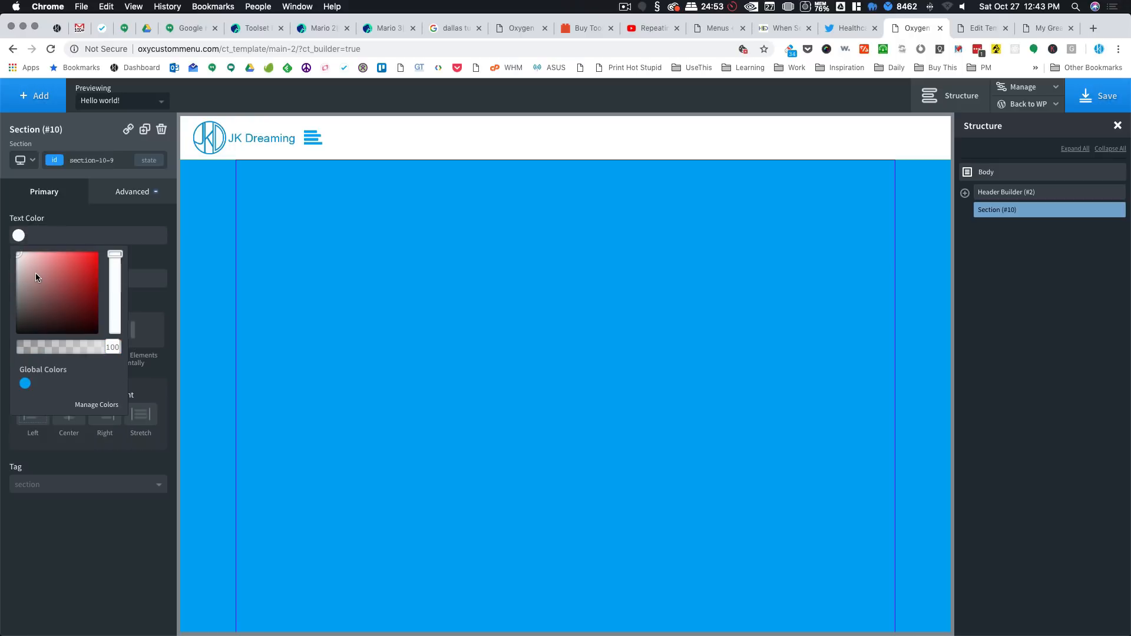
drag(36, 274, 7, 245)
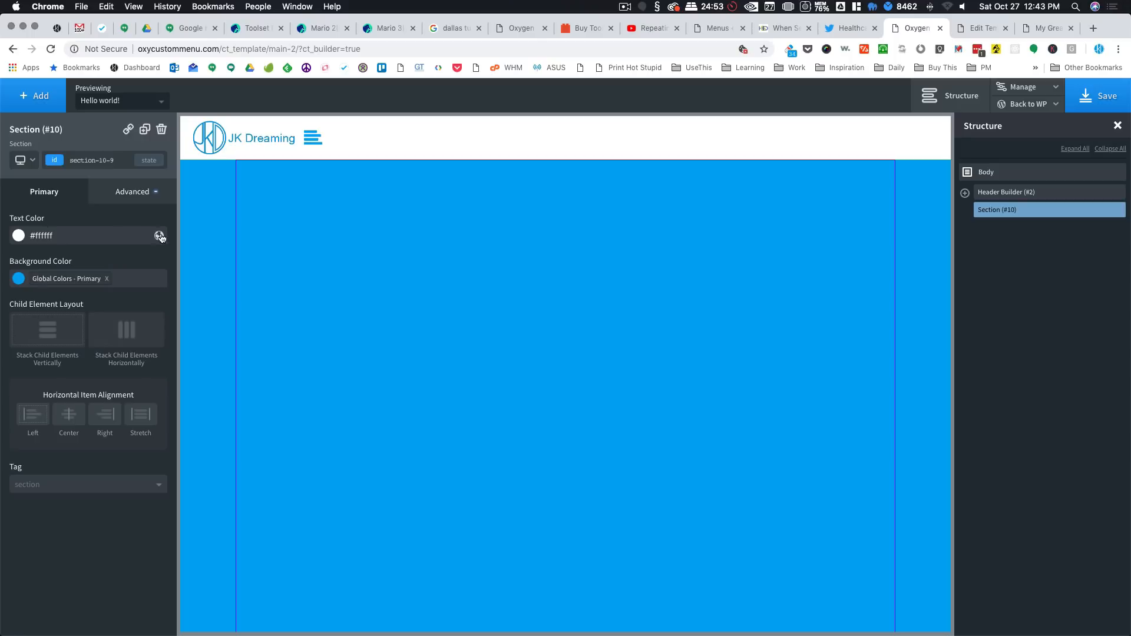
click(159, 236)
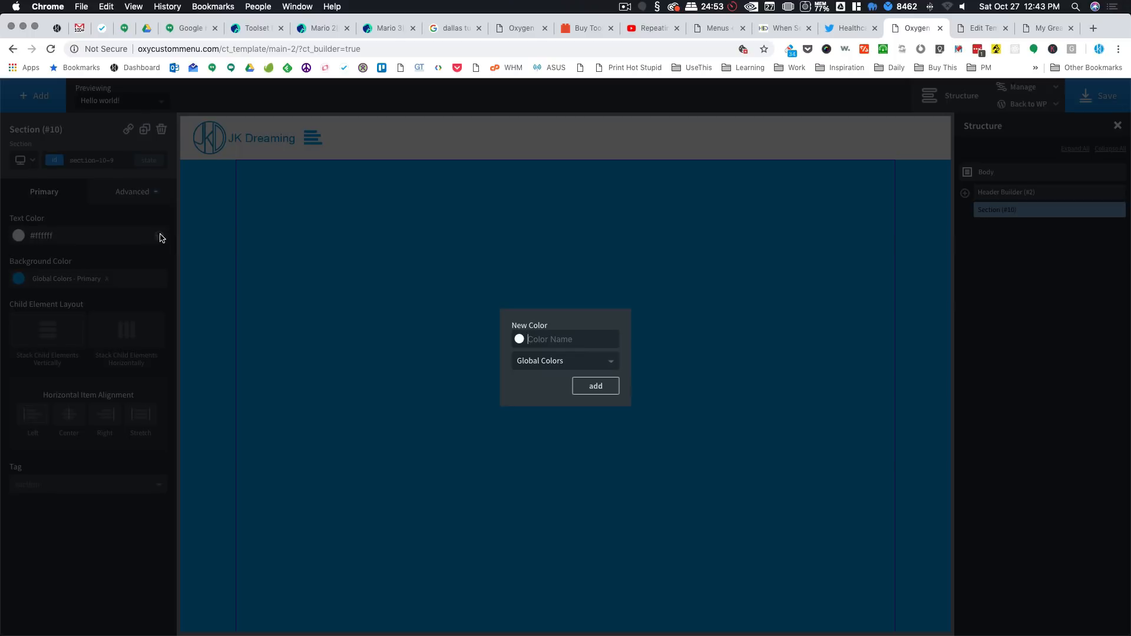
text(White)
click(600, 387)
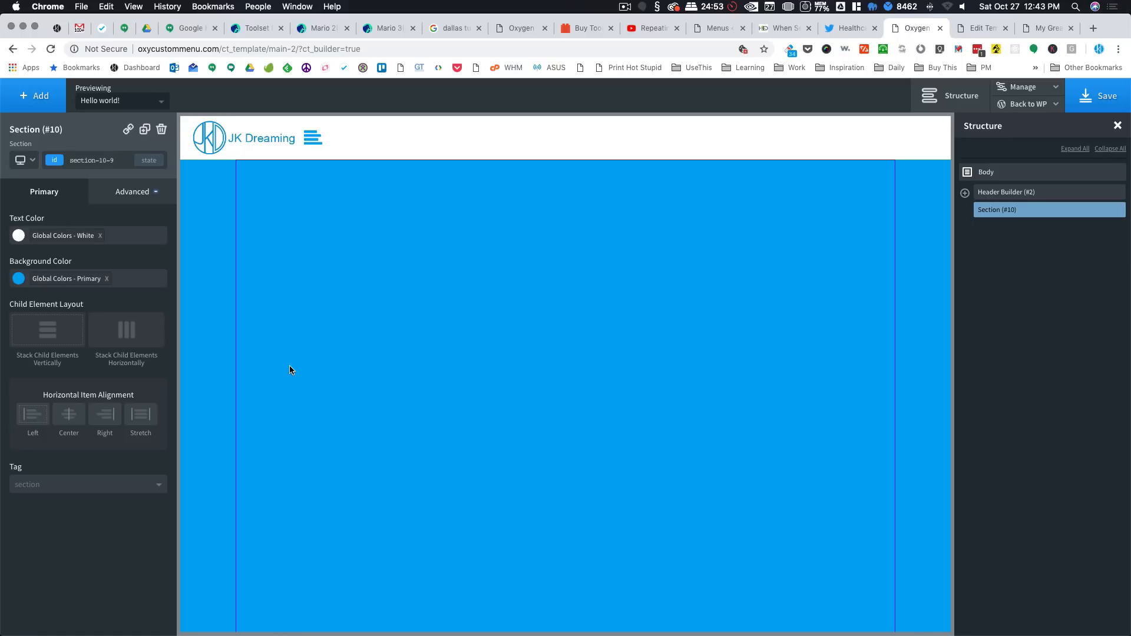
Step: Add an image to the section using the white logo jkdreaminglogo-long-200px.png from the media library
click(30, 103)
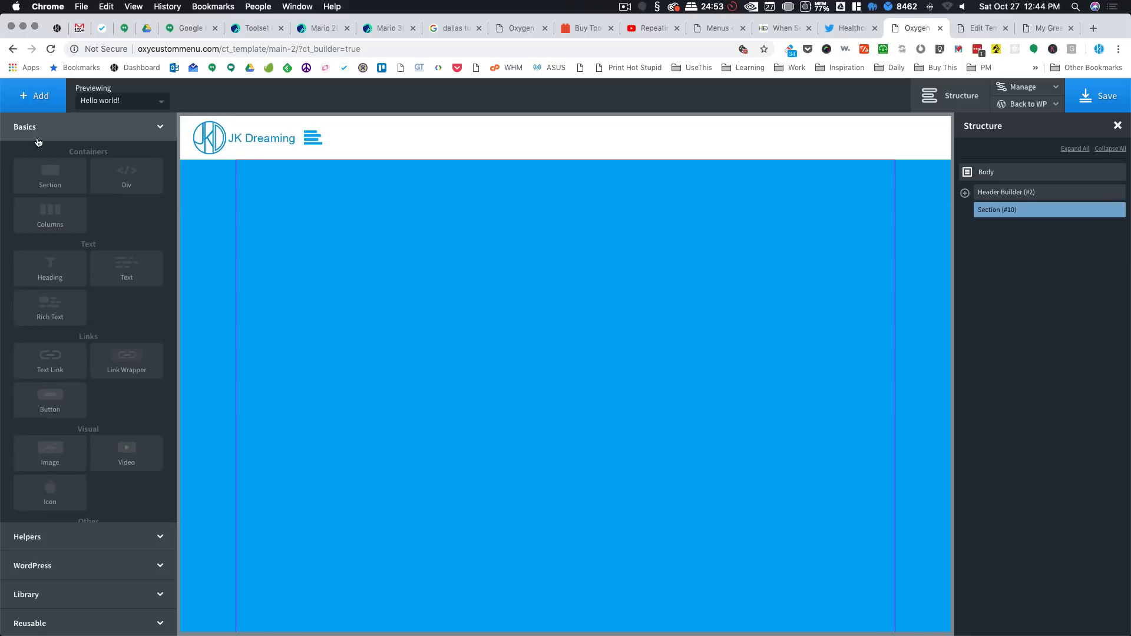
click(54, 456)
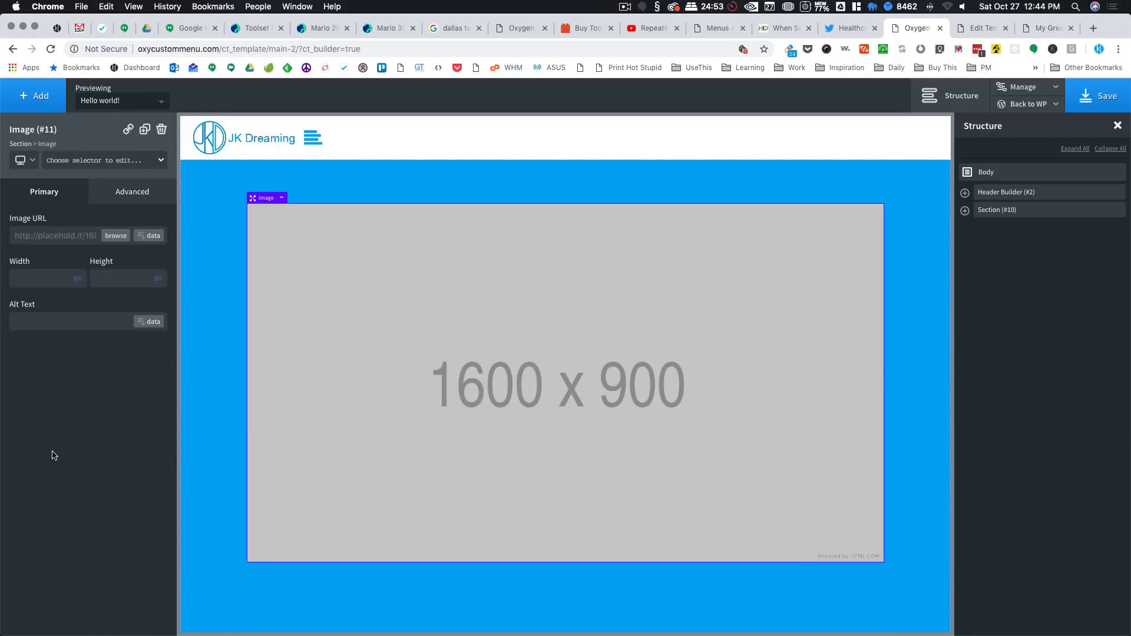
click(116, 238)
click(77, 232)
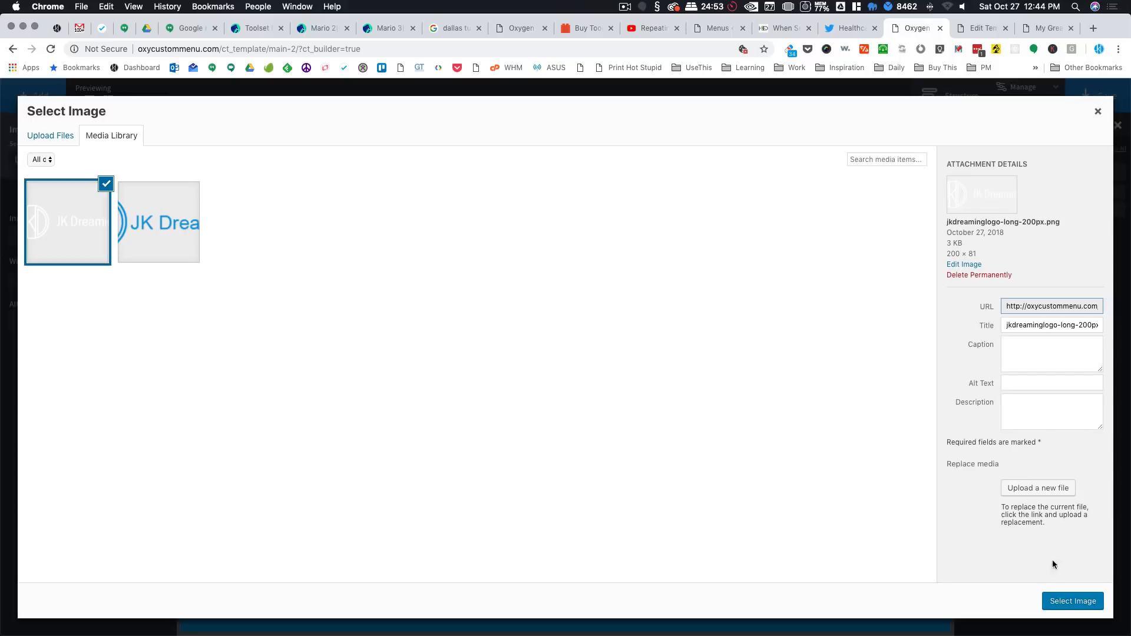
click(1054, 599)
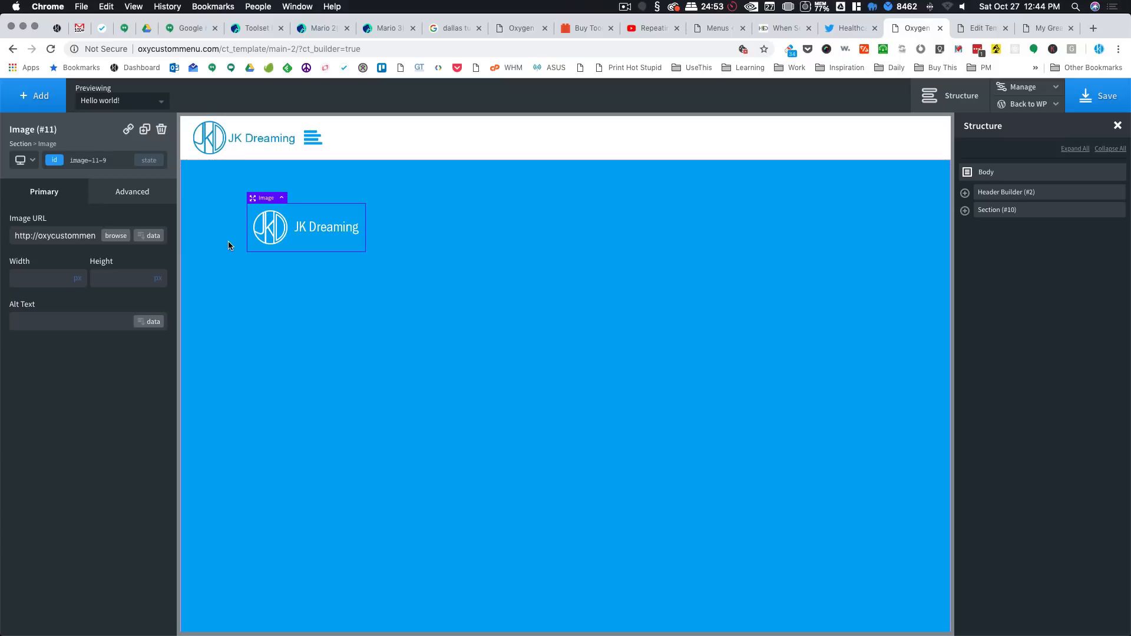
Step: Add a 50/50 two-column layout to the blue section and move the white logo into its first column
click(39, 97)
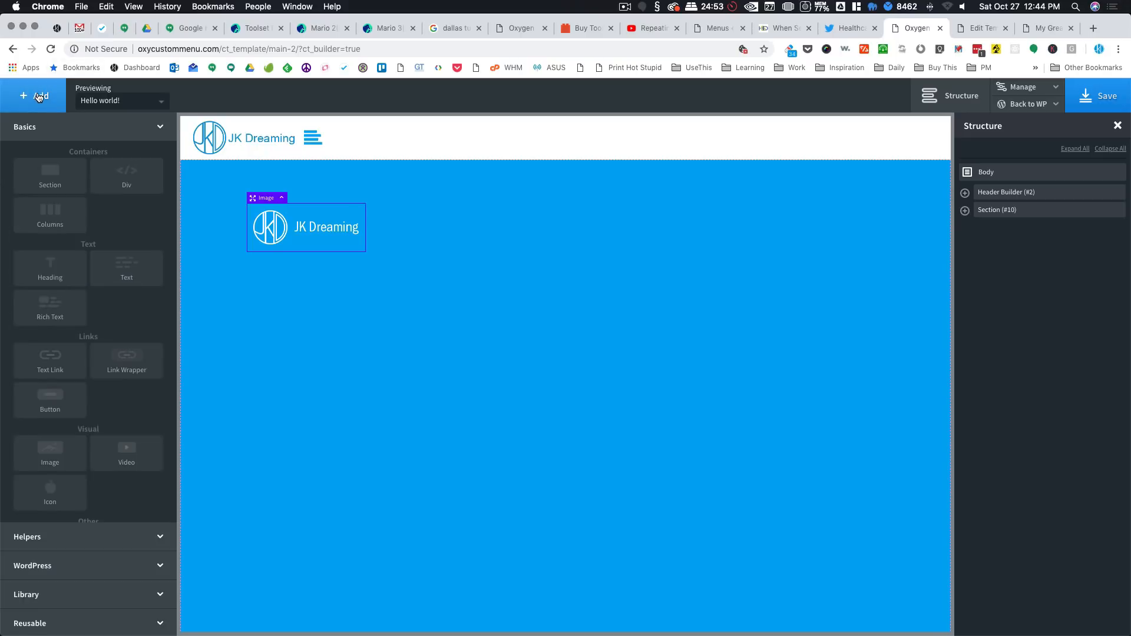
click(38, 216)
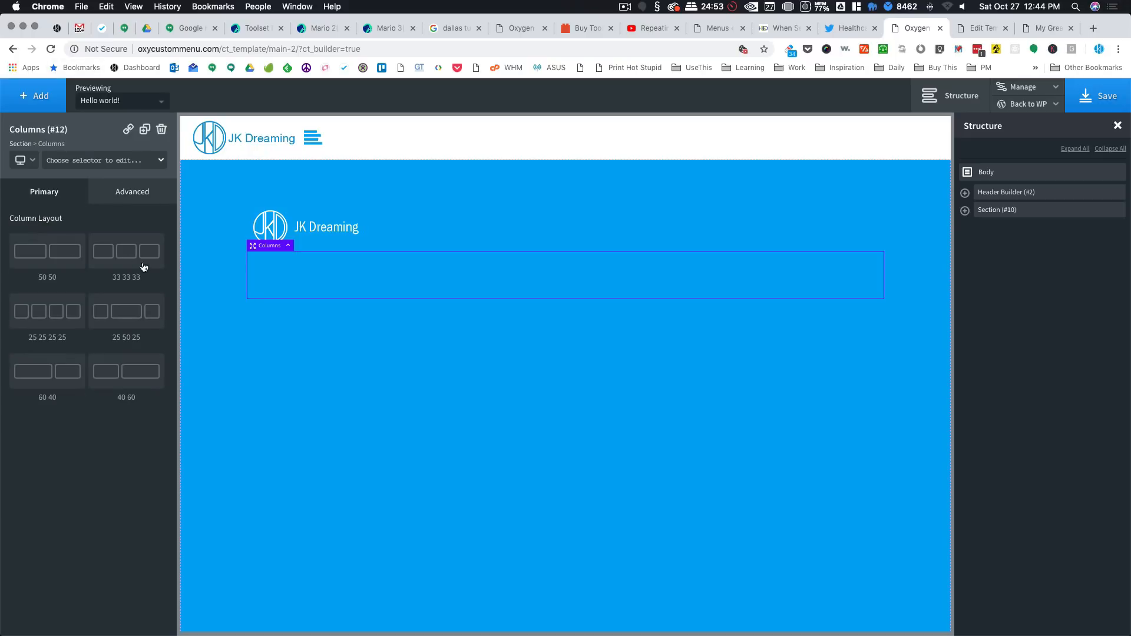
click(61, 252)
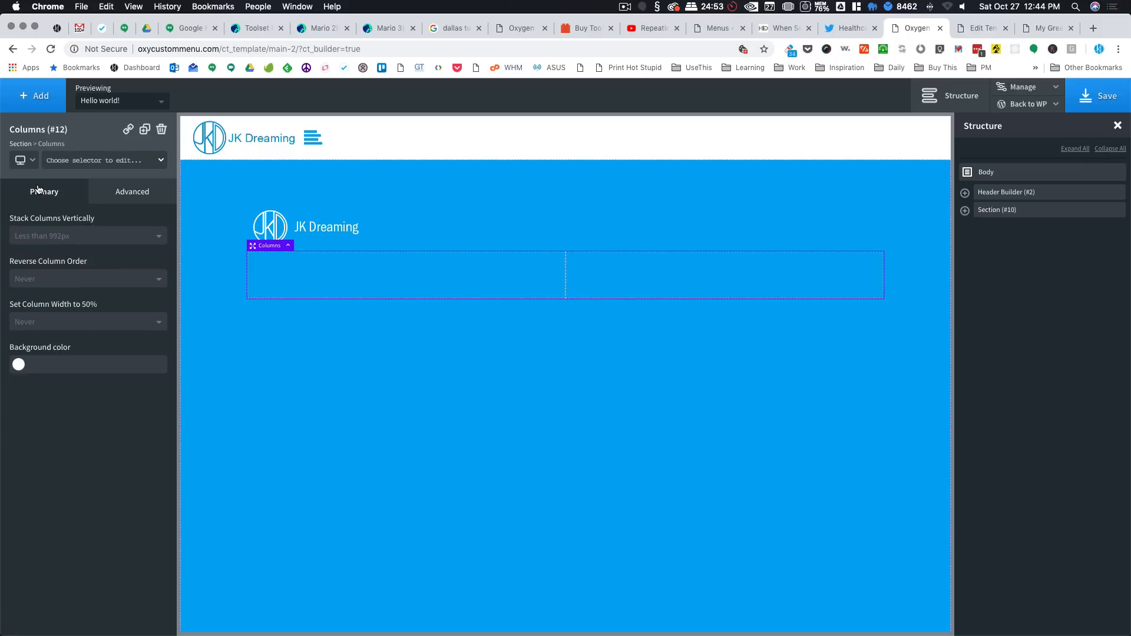
click(285, 228)
drag(286, 228, 279, 264)
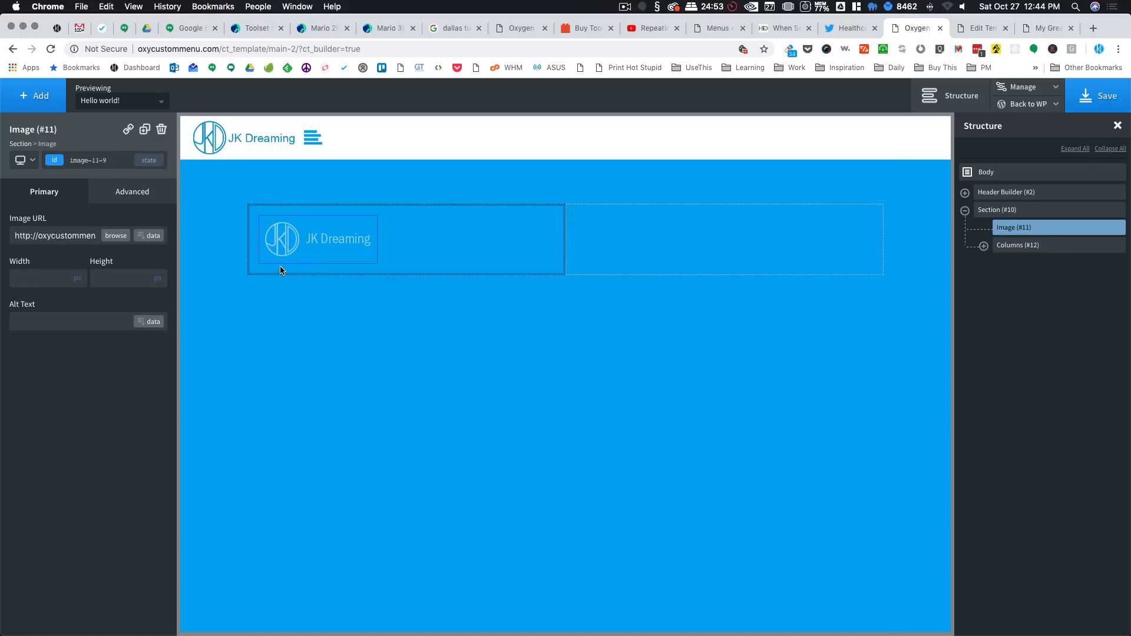
Step: Add a WordPress menu beneath the logo in the first column and set its layout to vertical
click(397, 242)
click(18, 104)
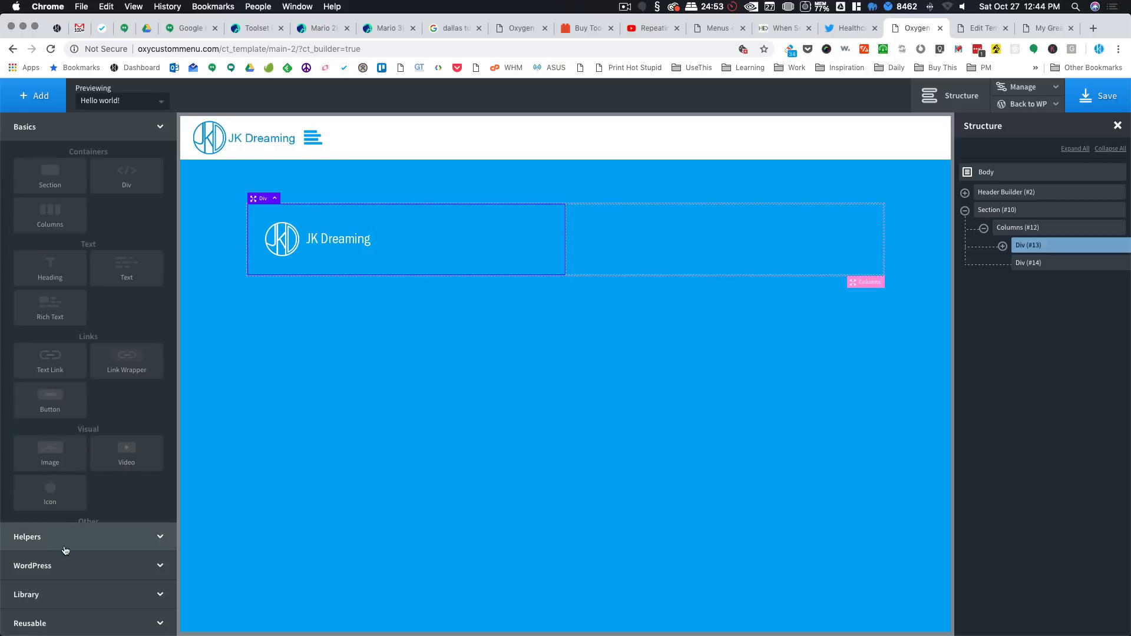
click(67, 566)
click(53, 238)
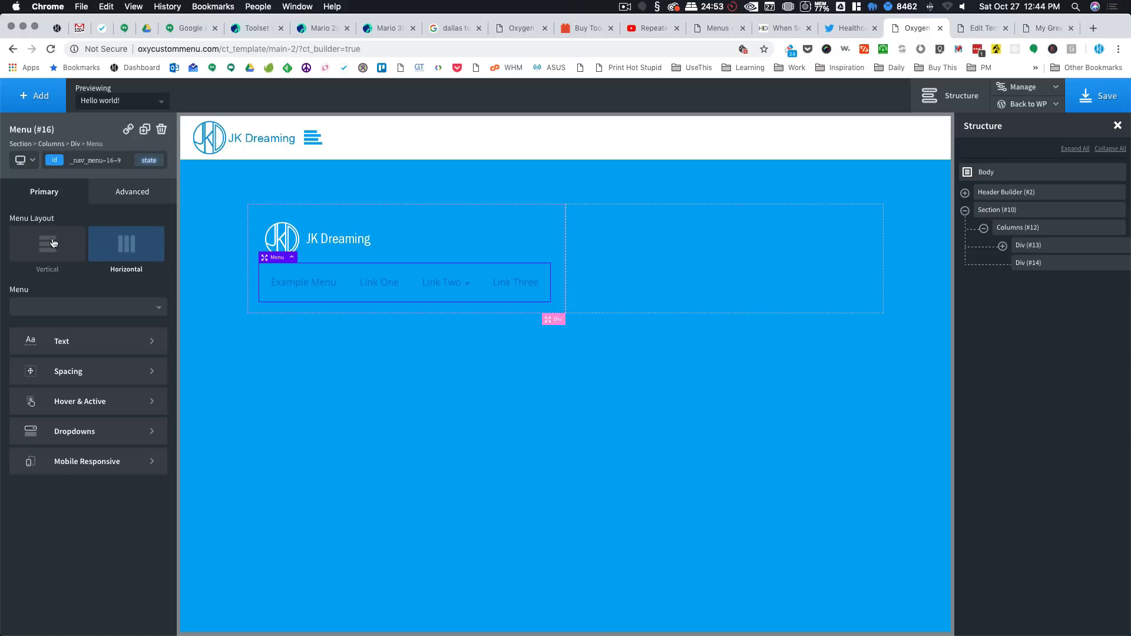
click(62, 246)
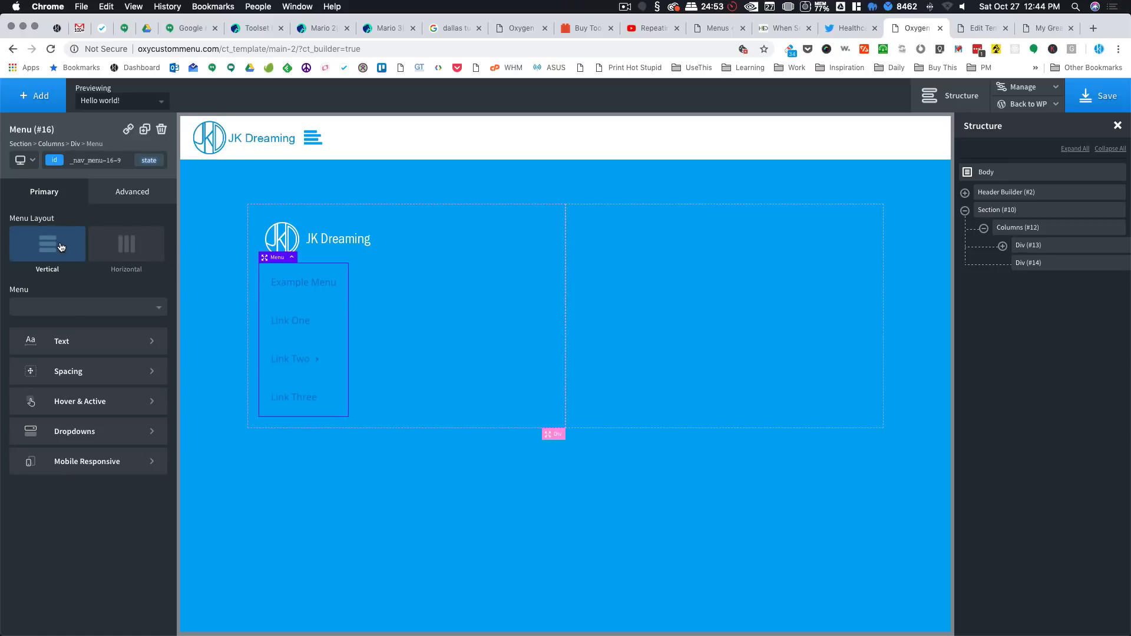
Step: Set the menu's text color to the White global color and its font weight to 600
click(71, 343)
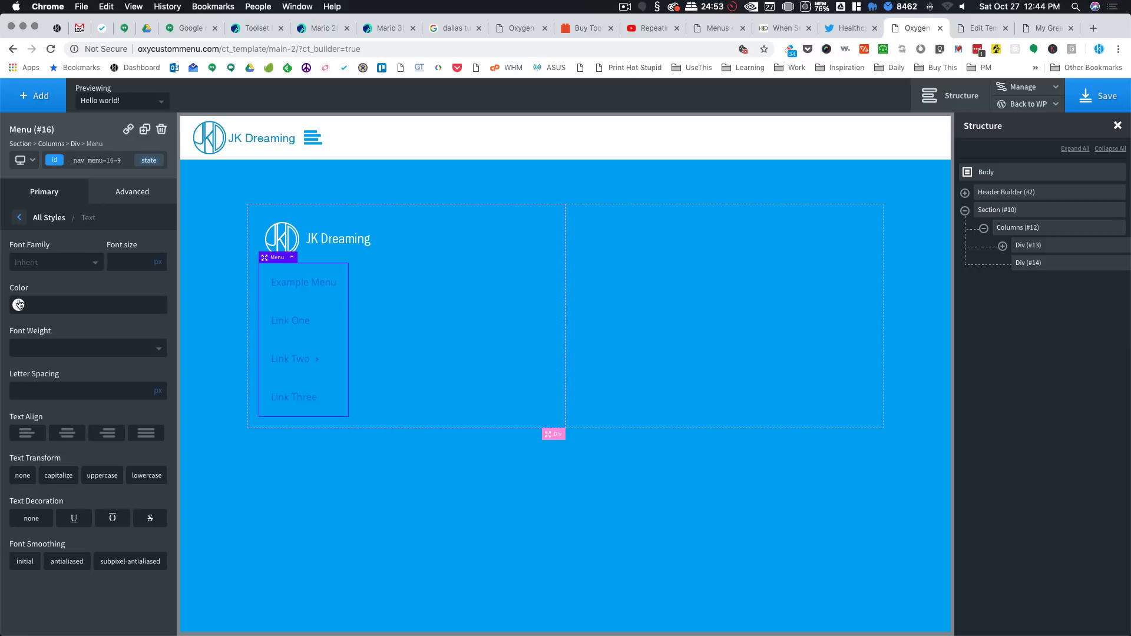
click(19, 305)
click(39, 453)
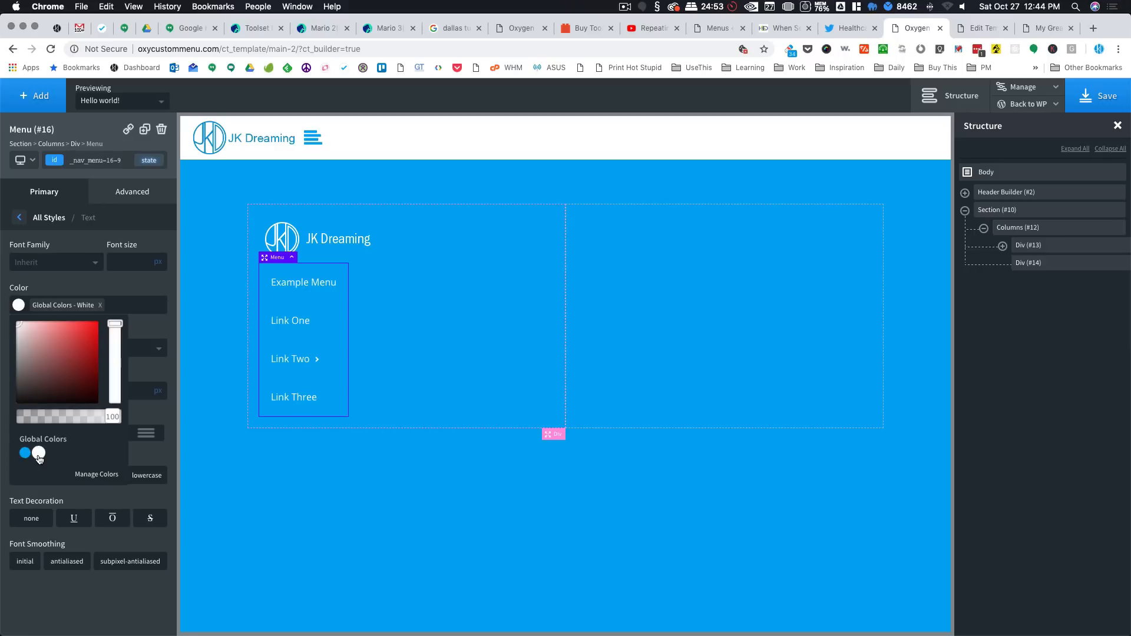
click(127, 290)
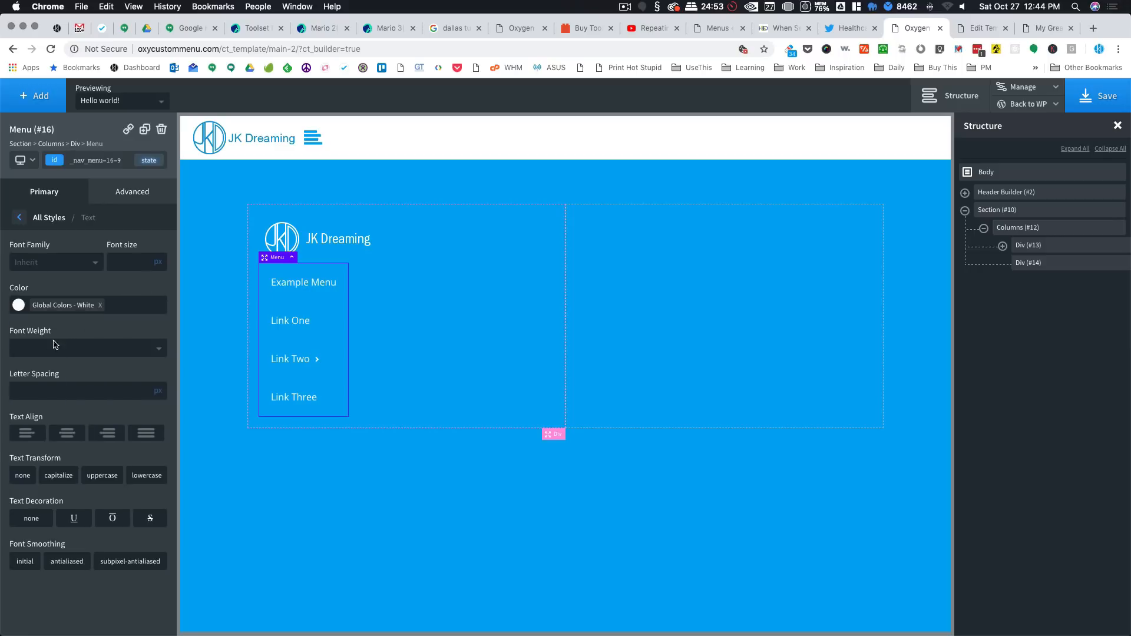
click(98, 351)
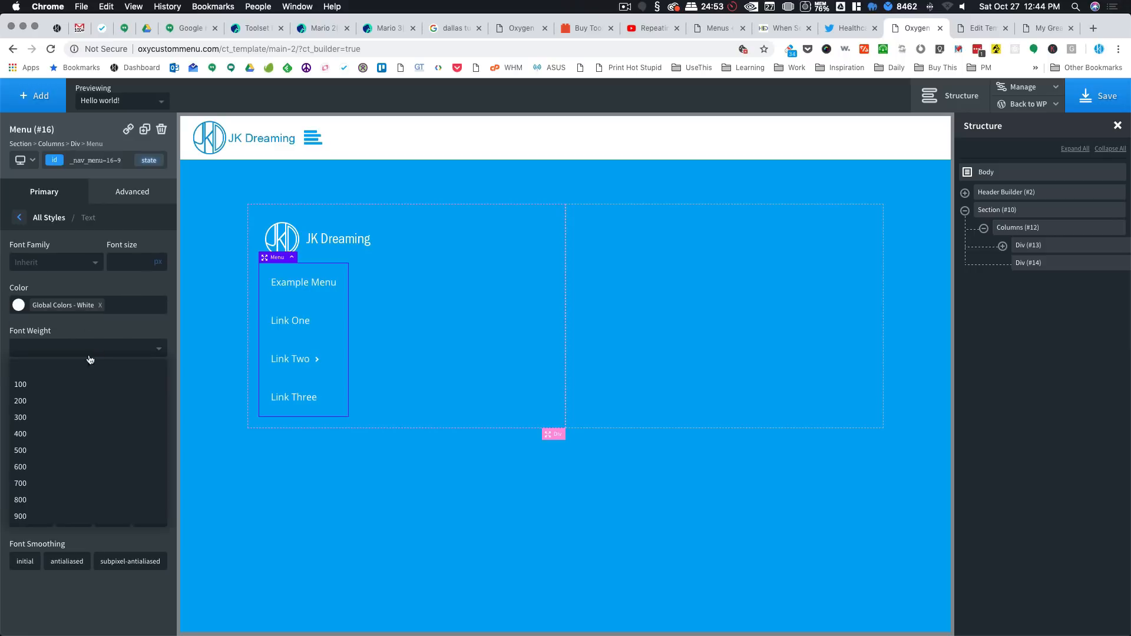
click(33, 466)
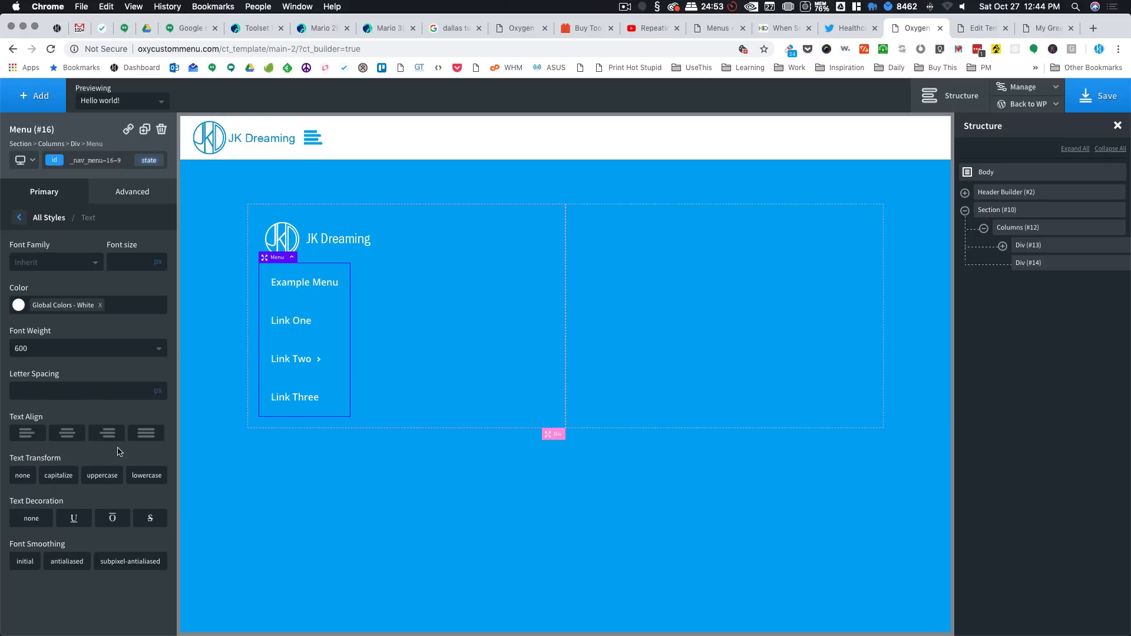
Step: Left-align the menu text with antialiased font smoothing and set its font size to 24 px
click(21, 435)
click(78, 564)
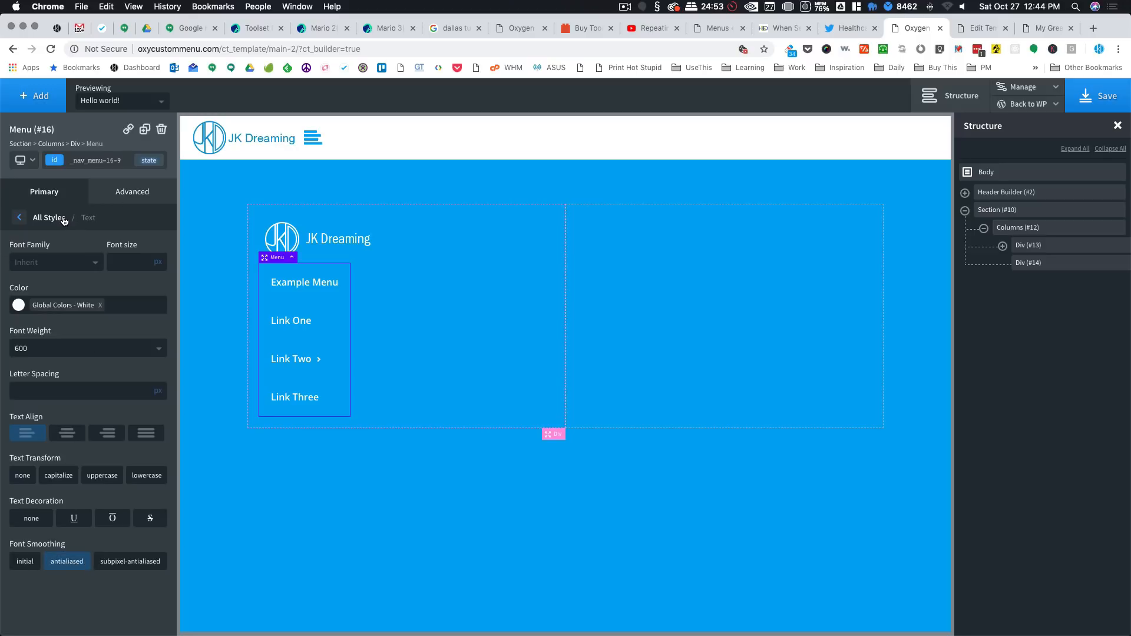
click(136, 259)
text(24)
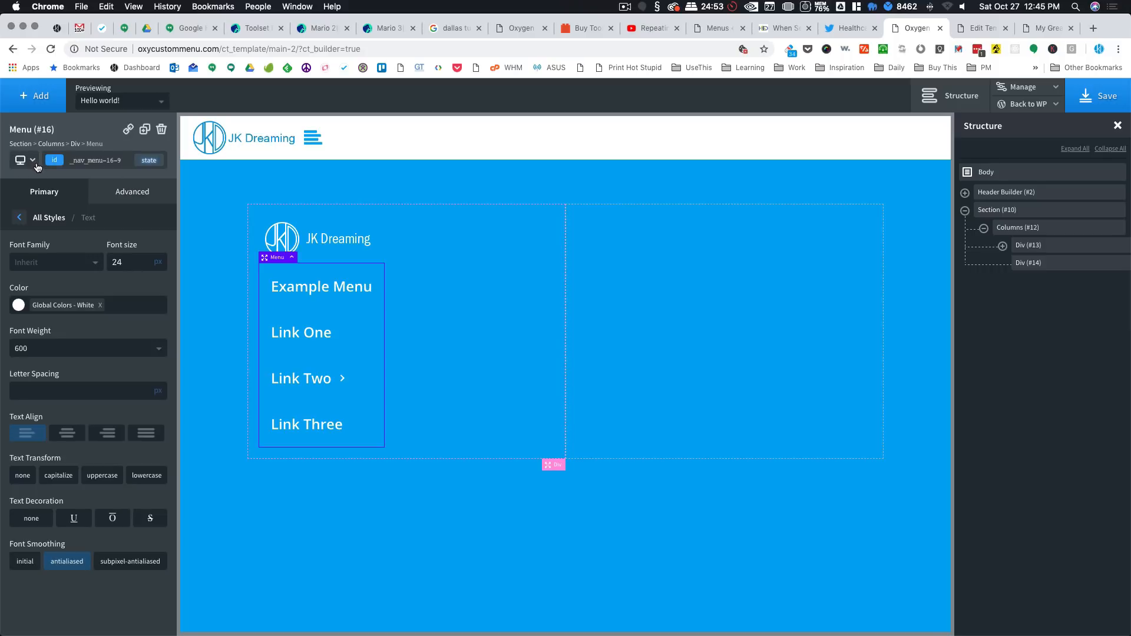
mouse_move(347, 379)
mouse_move(318, 391)
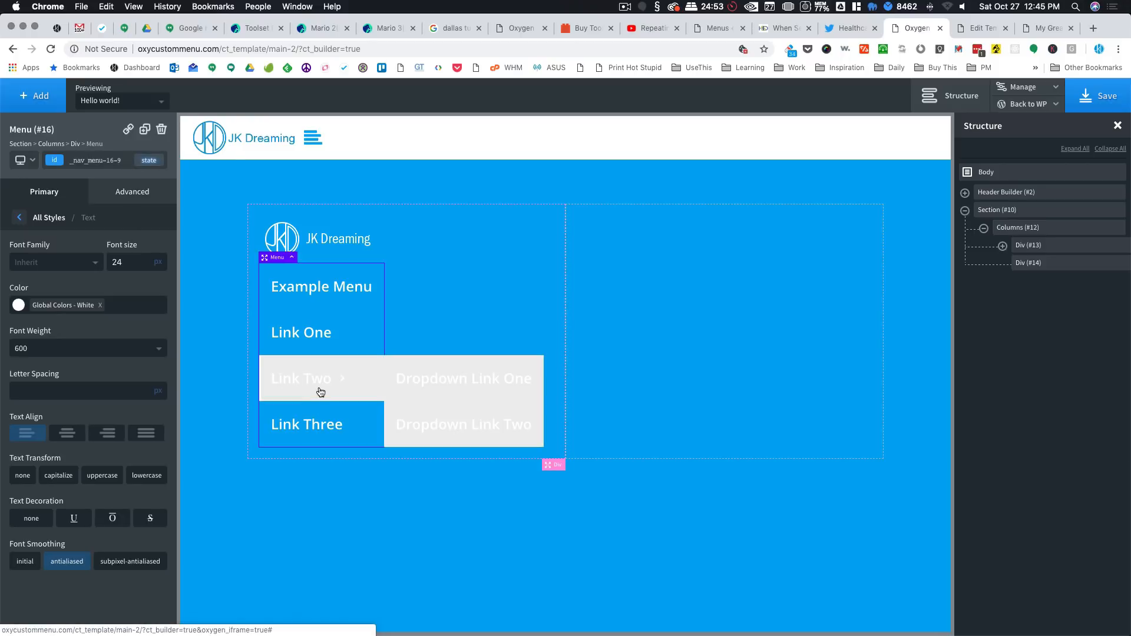
click(124, 188)
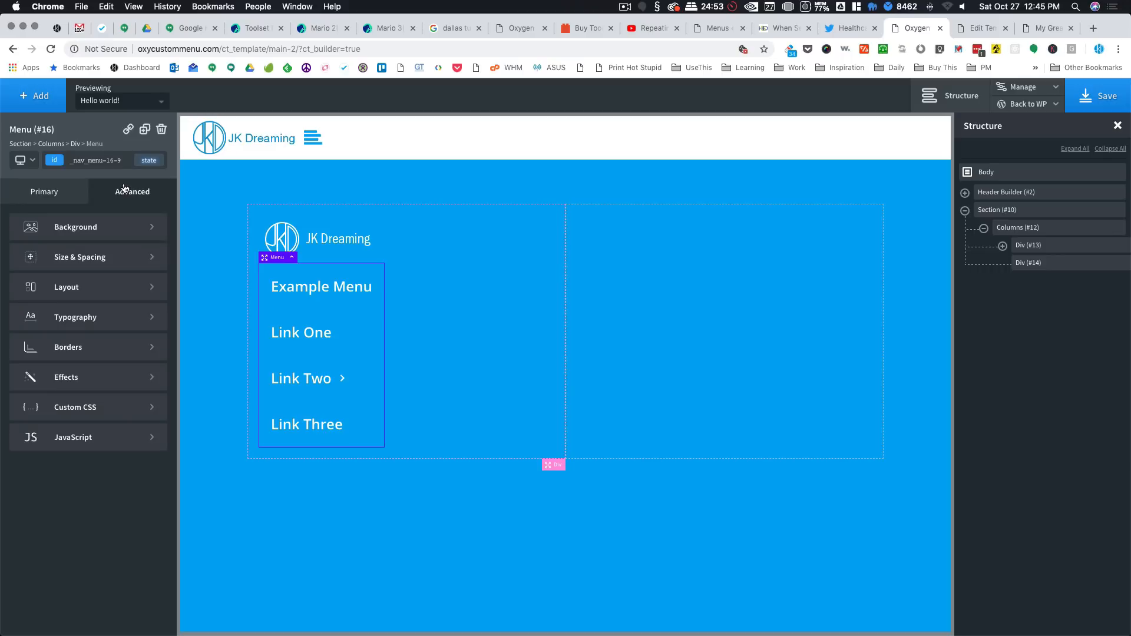
click(82, 327)
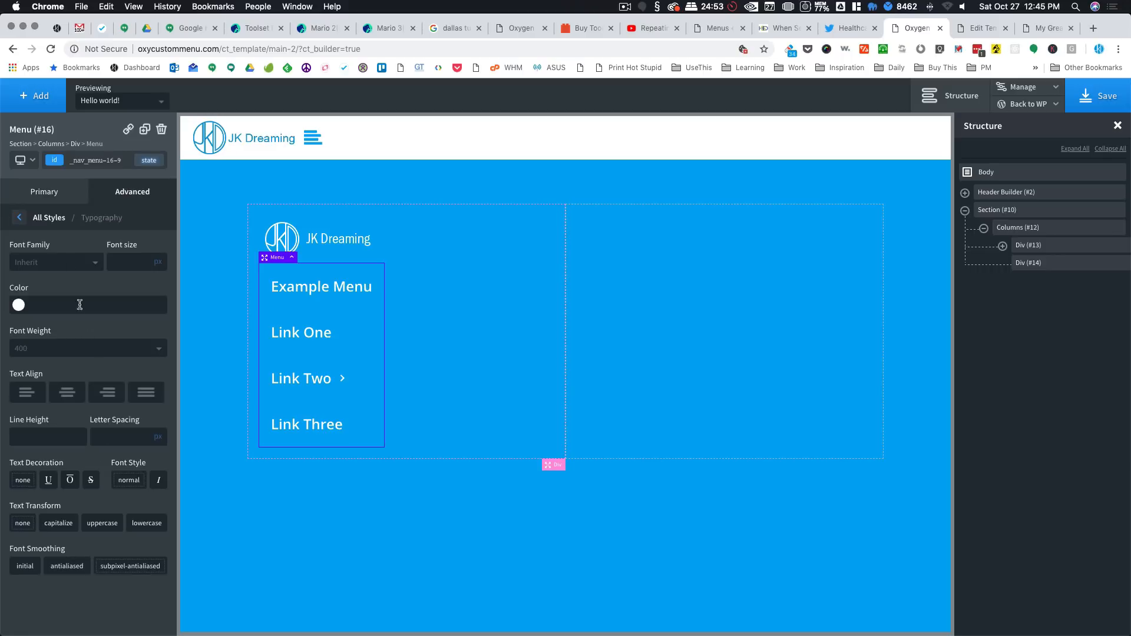
click(43, 217)
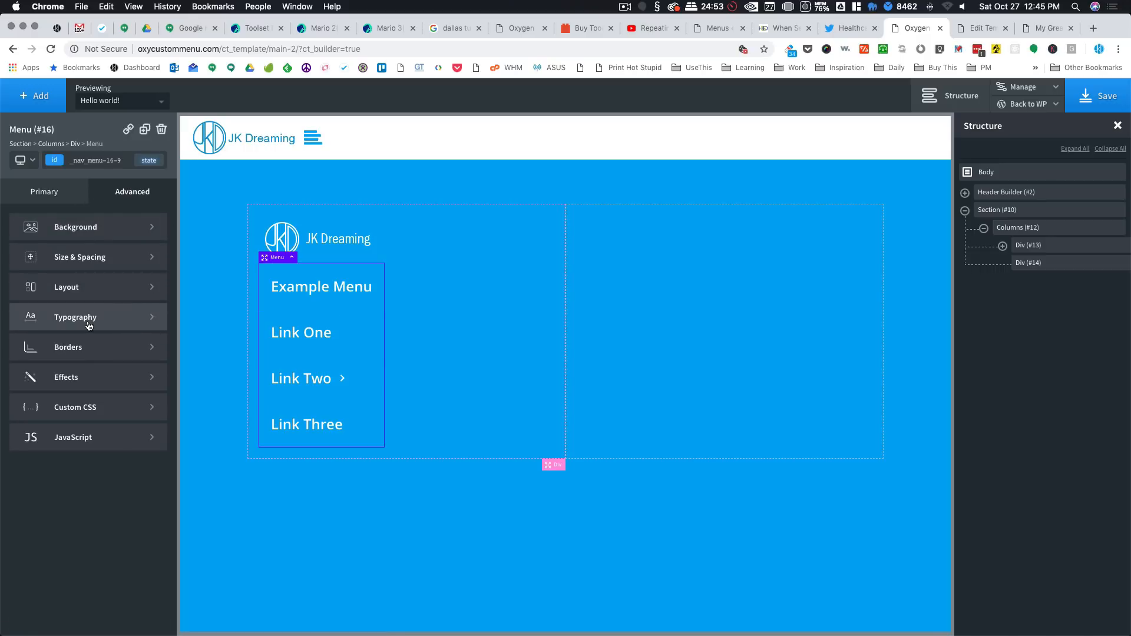
Step: Set the menu's hover text color to black, #000000
click(44, 197)
click(90, 411)
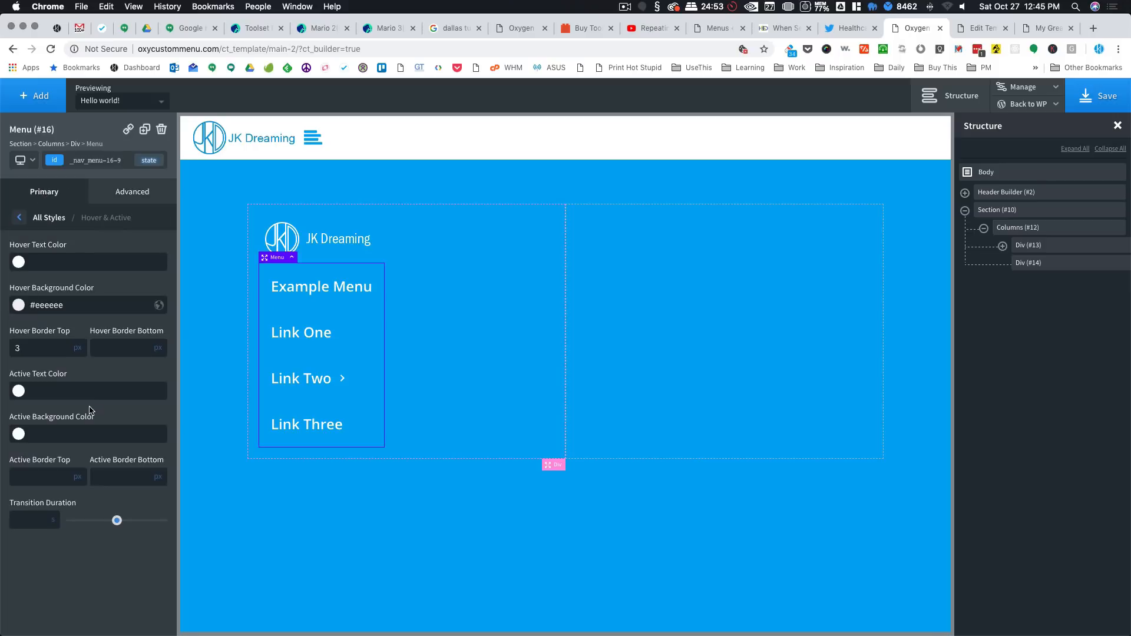
click(18, 263)
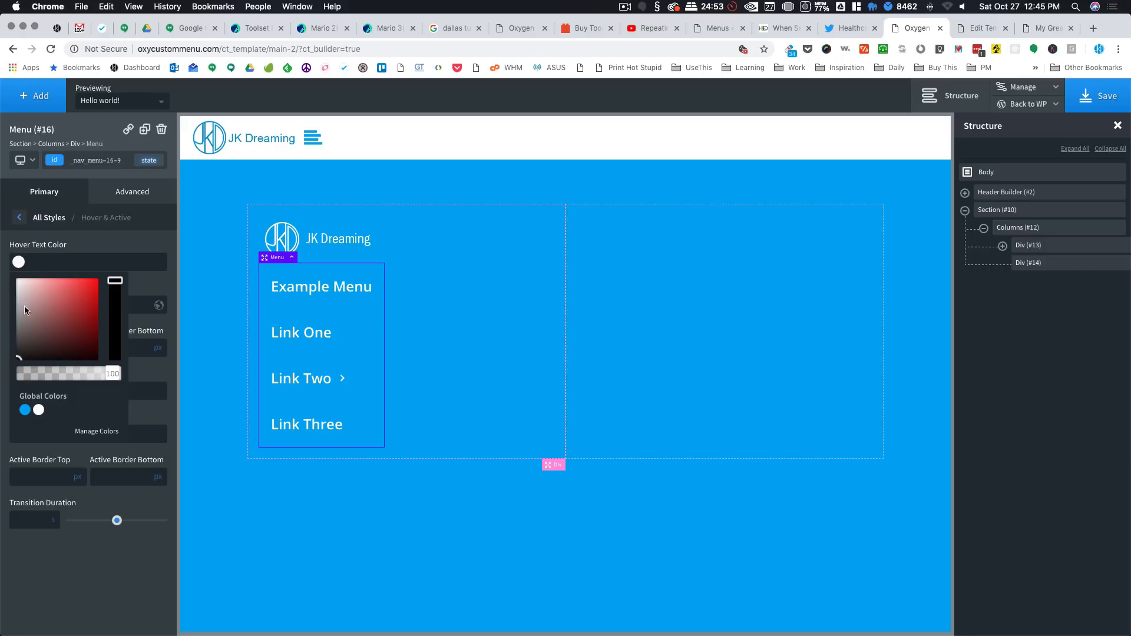
drag(26, 320, 2, 364)
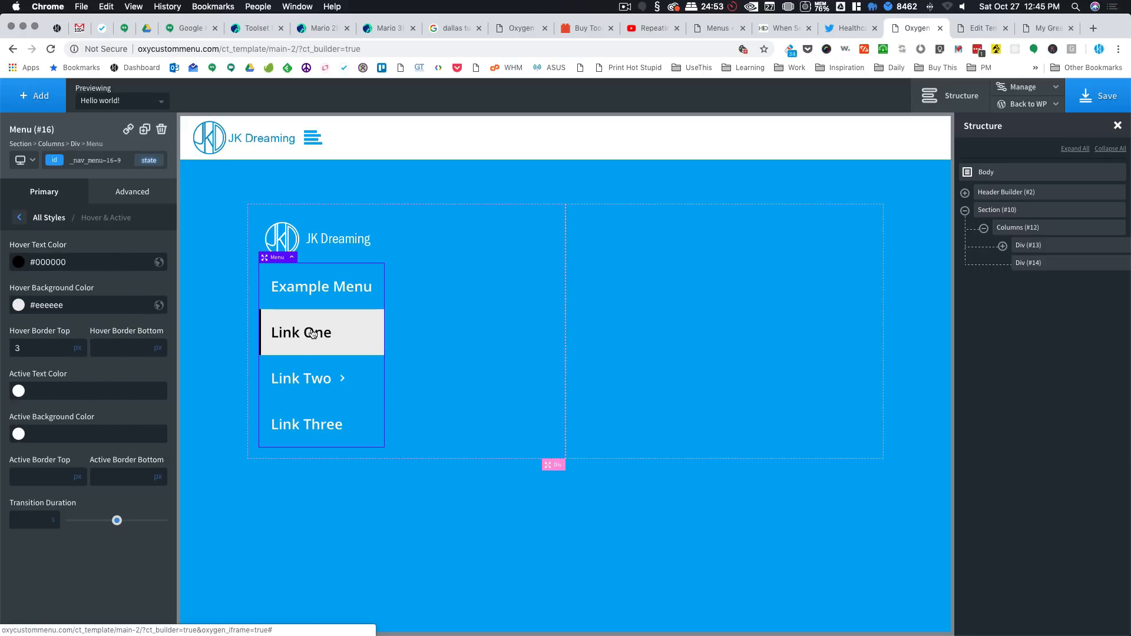
Step: Clear the menu's hover background color and preview the hover effect on the links
mouse_move(309, 381)
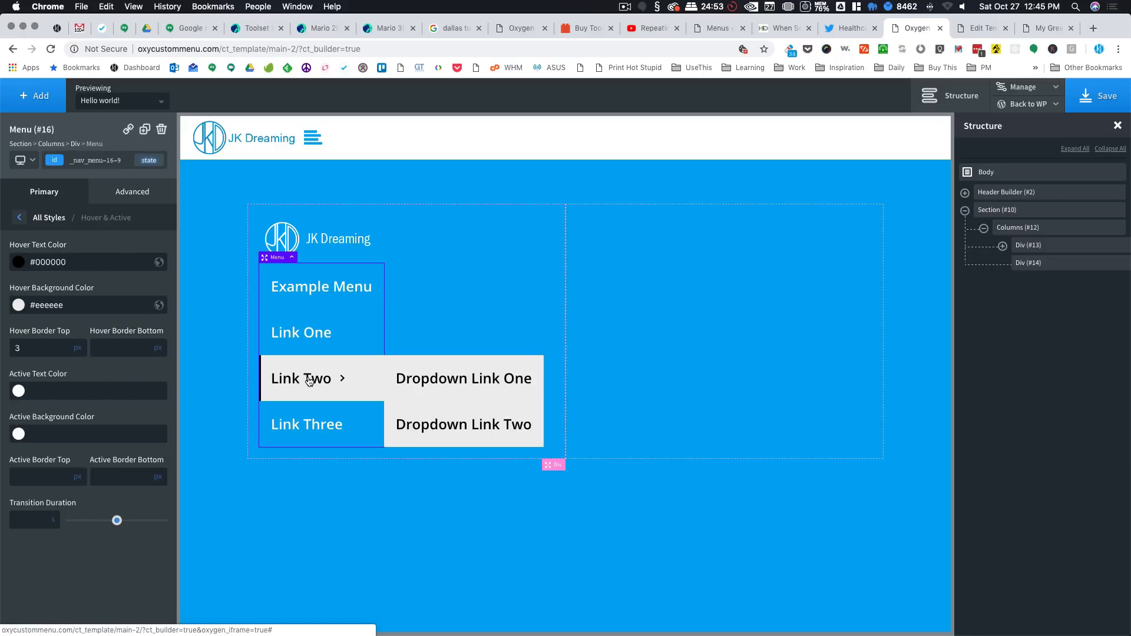
triple_click(47, 300)
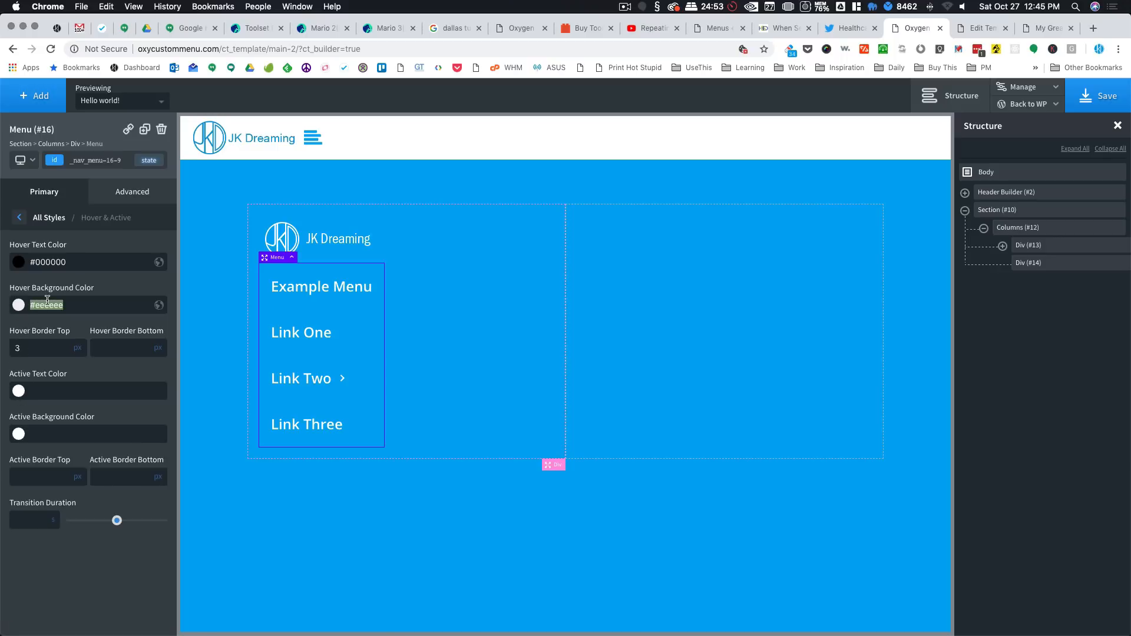
key(BackSpace)
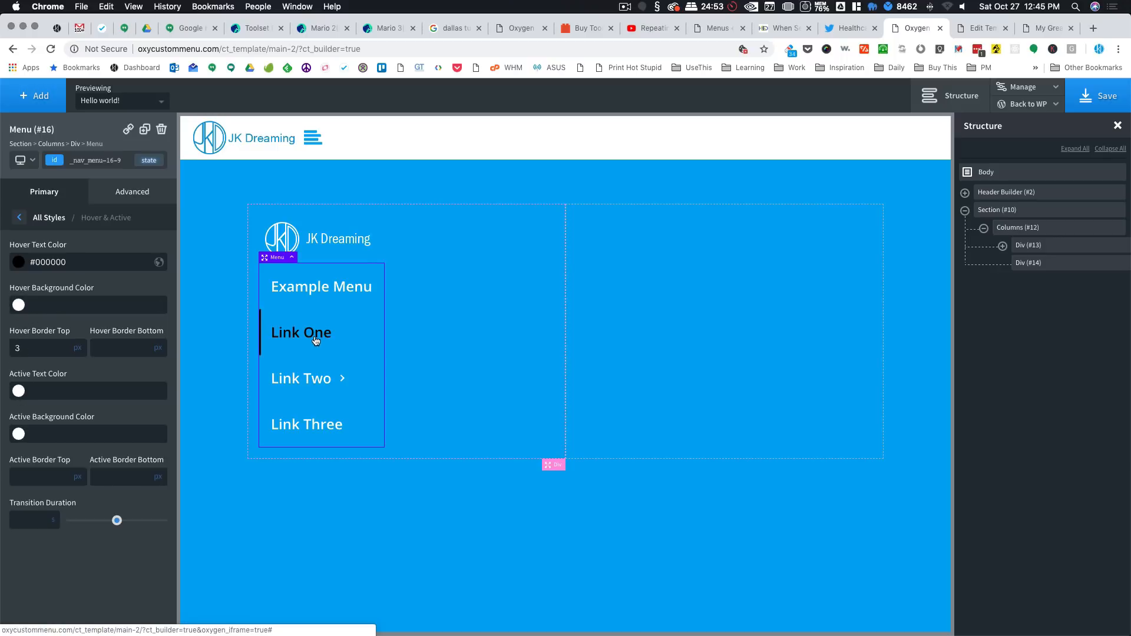
mouse_move(315, 392)
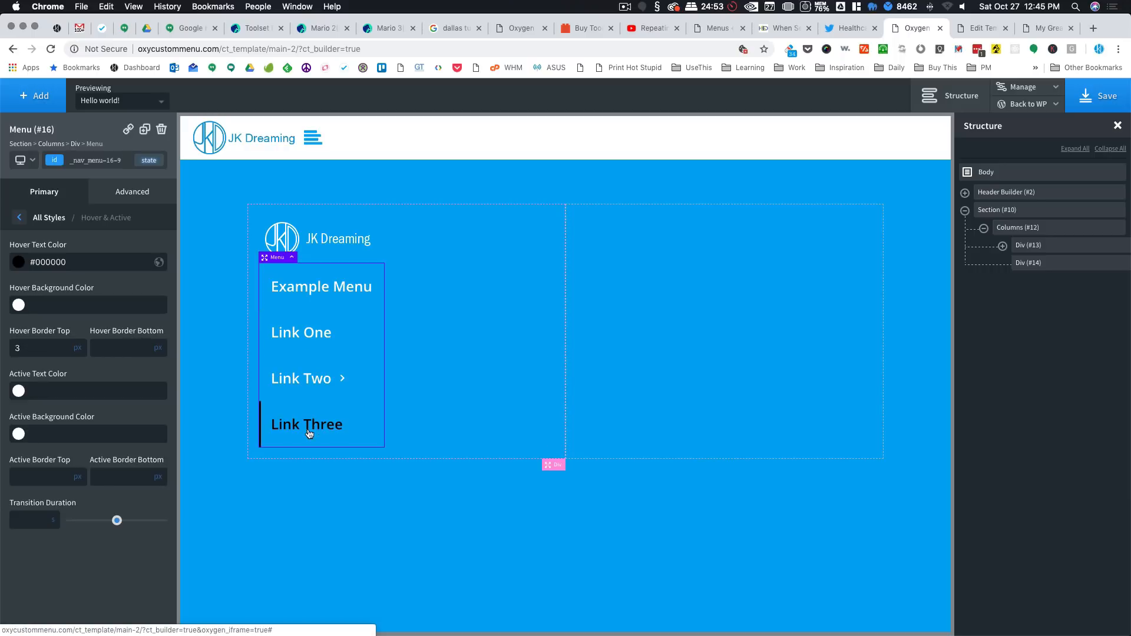
mouse_move(305, 372)
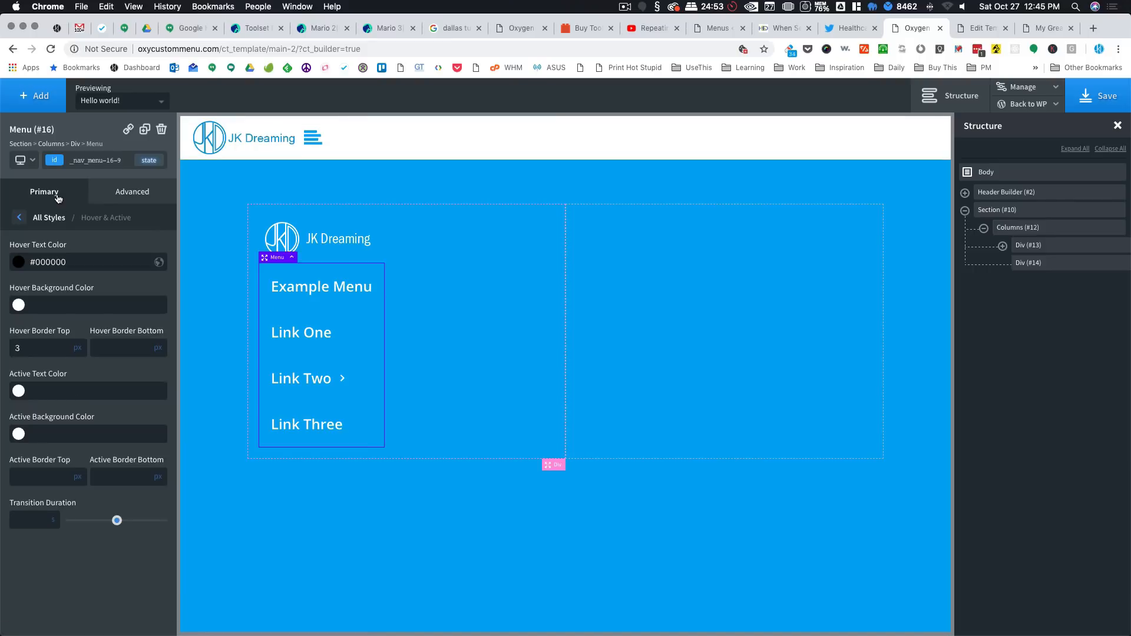
Step: Make the menu dropdowns' background color and background hover color fully transparent, rgba(0,0,0,0)
click(50, 219)
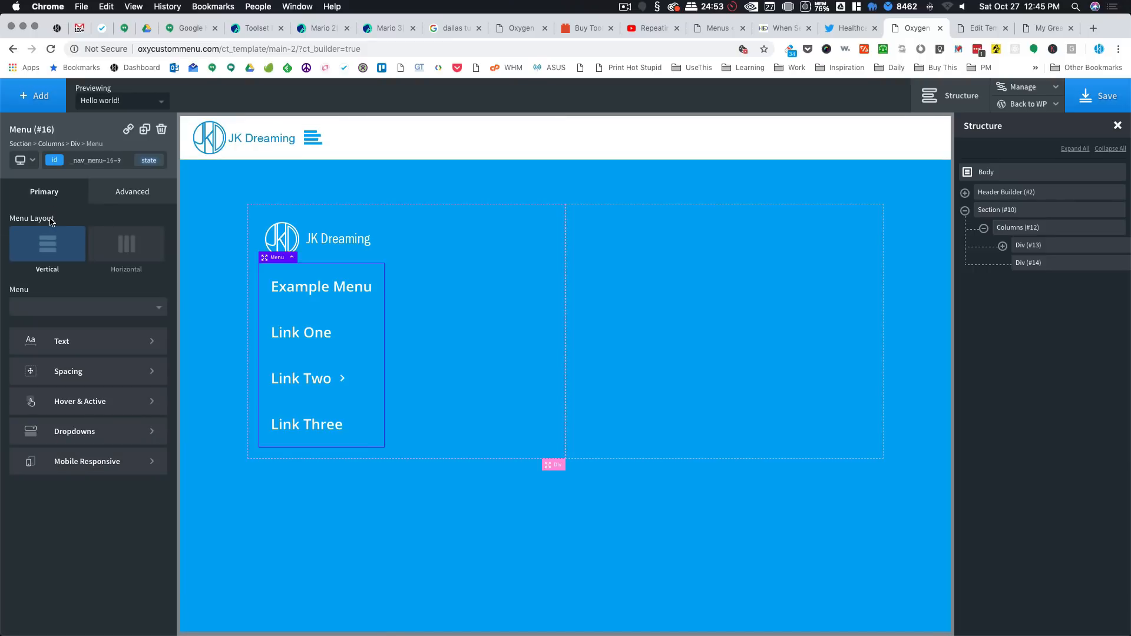
click(86, 429)
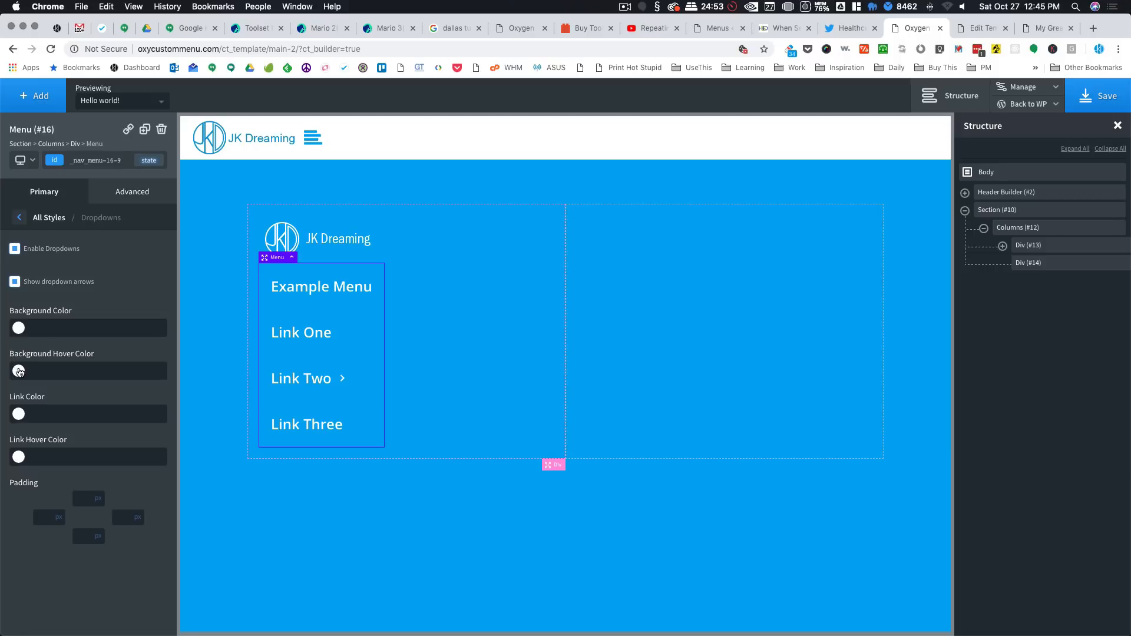
click(19, 371)
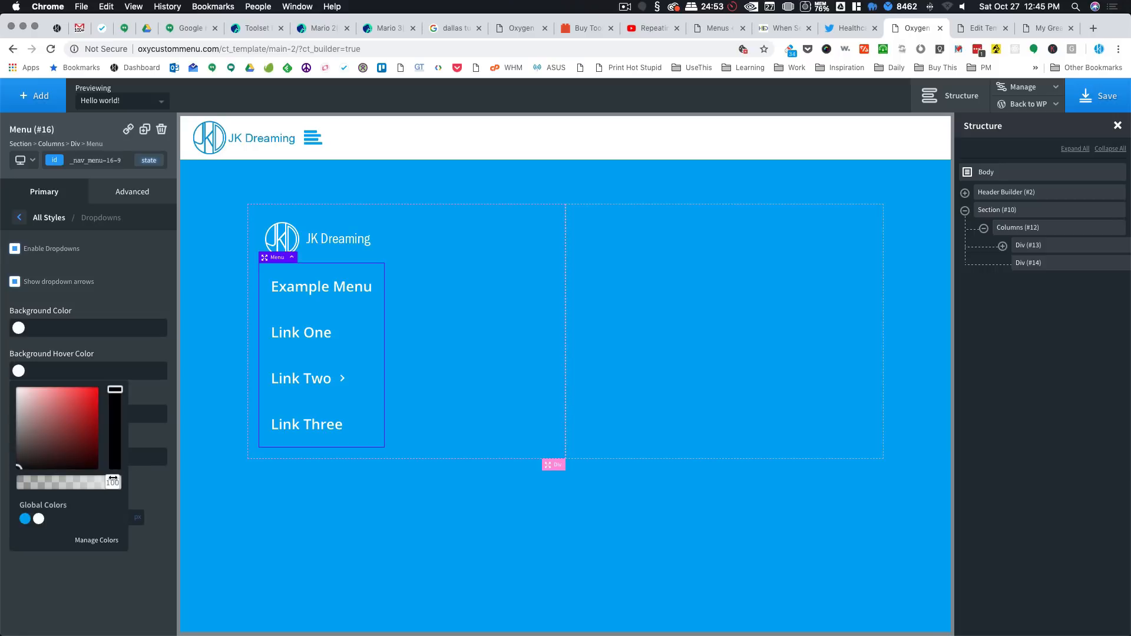
drag(113, 478, 22, 481)
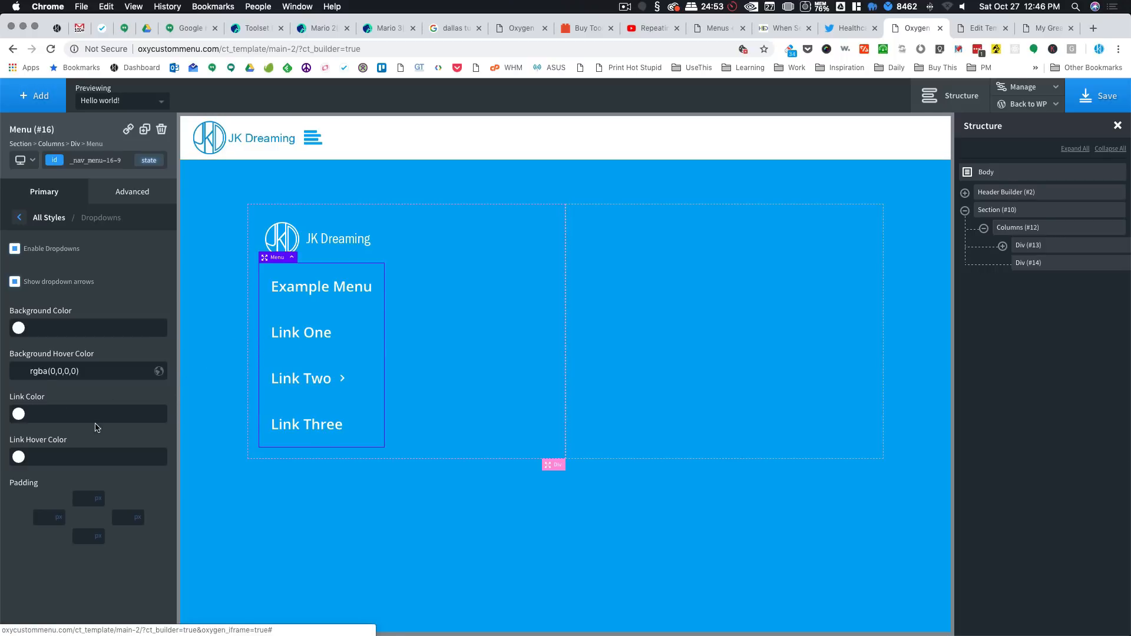
click(18, 329)
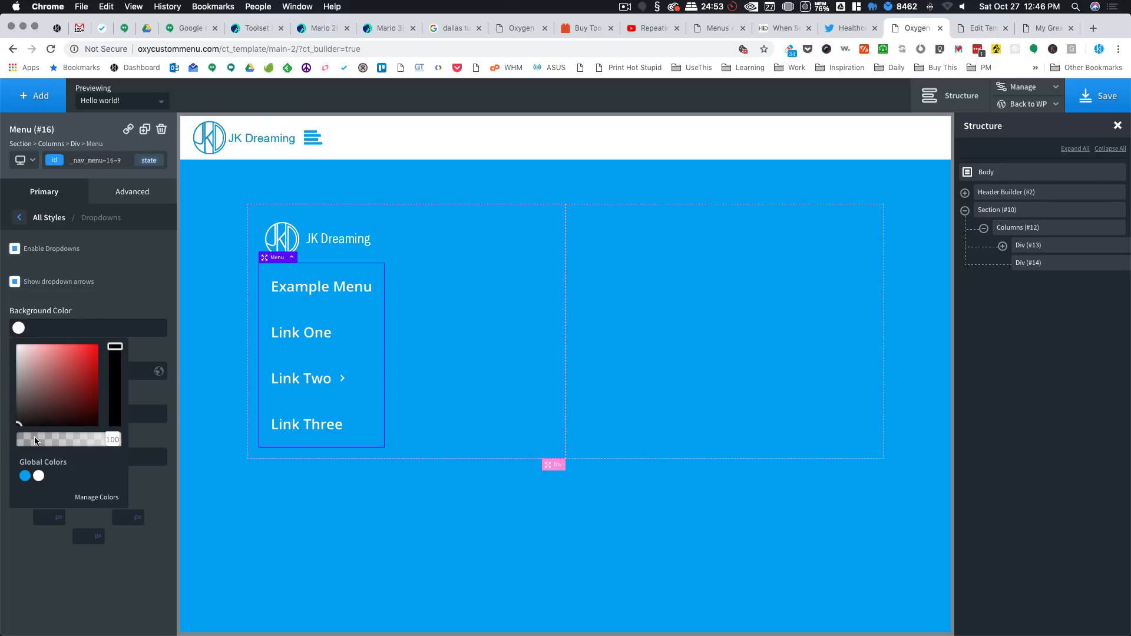
drag(112, 440, 19, 440)
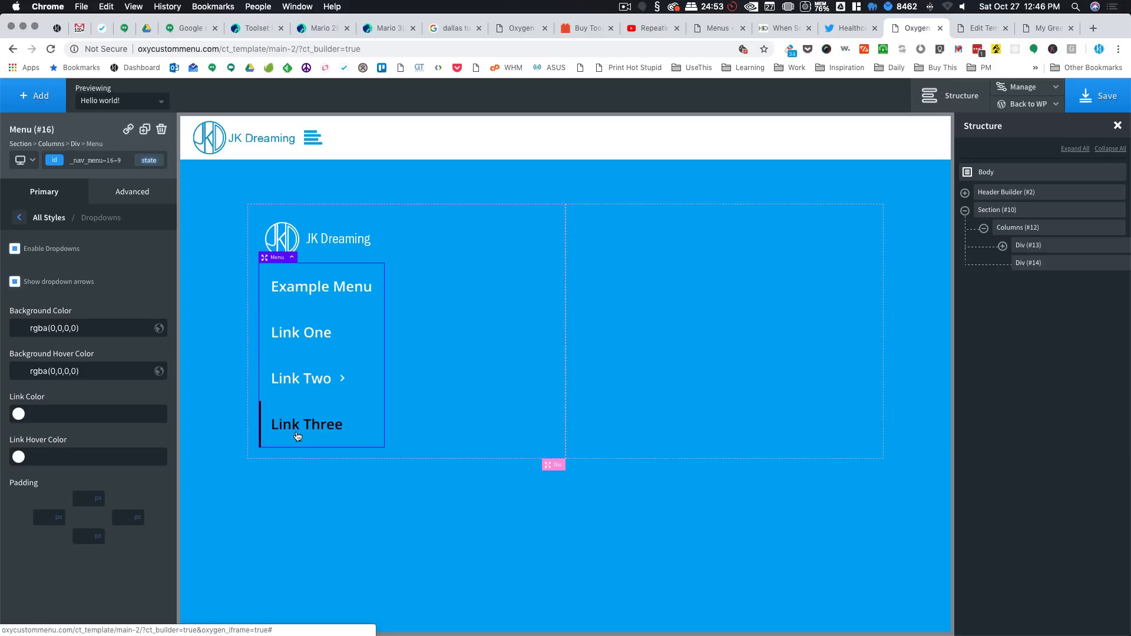
mouse_move(308, 380)
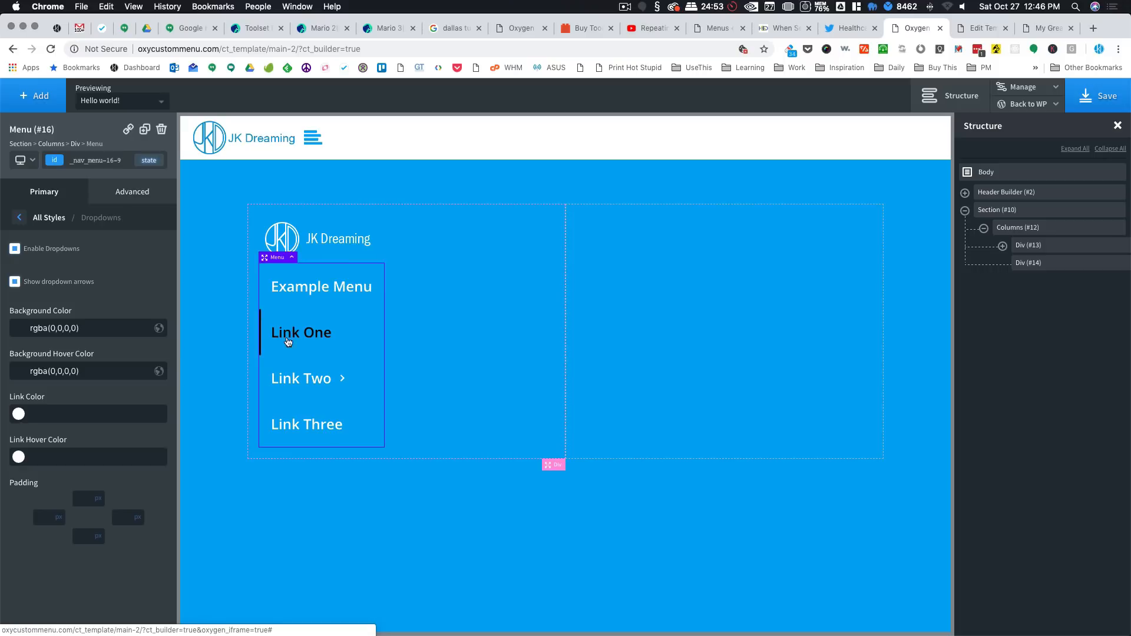
click(17, 332)
click(91, 284)
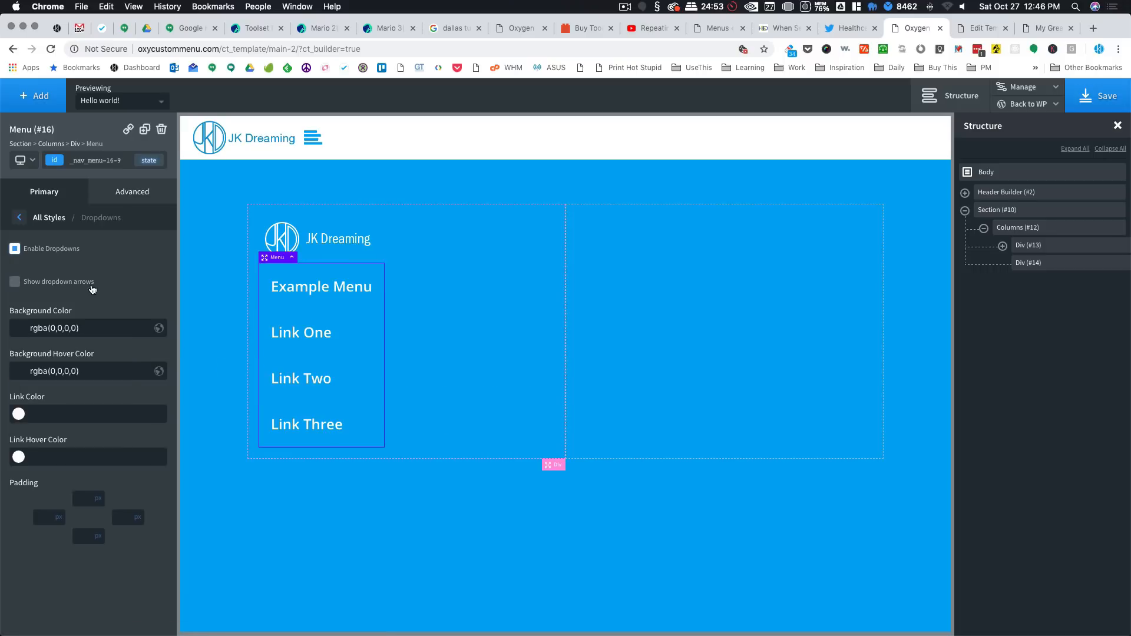
click(72, 287)
Step: Show the menu's dropdown arrows and set the dropdown link color to the global color White
click(20, 415)
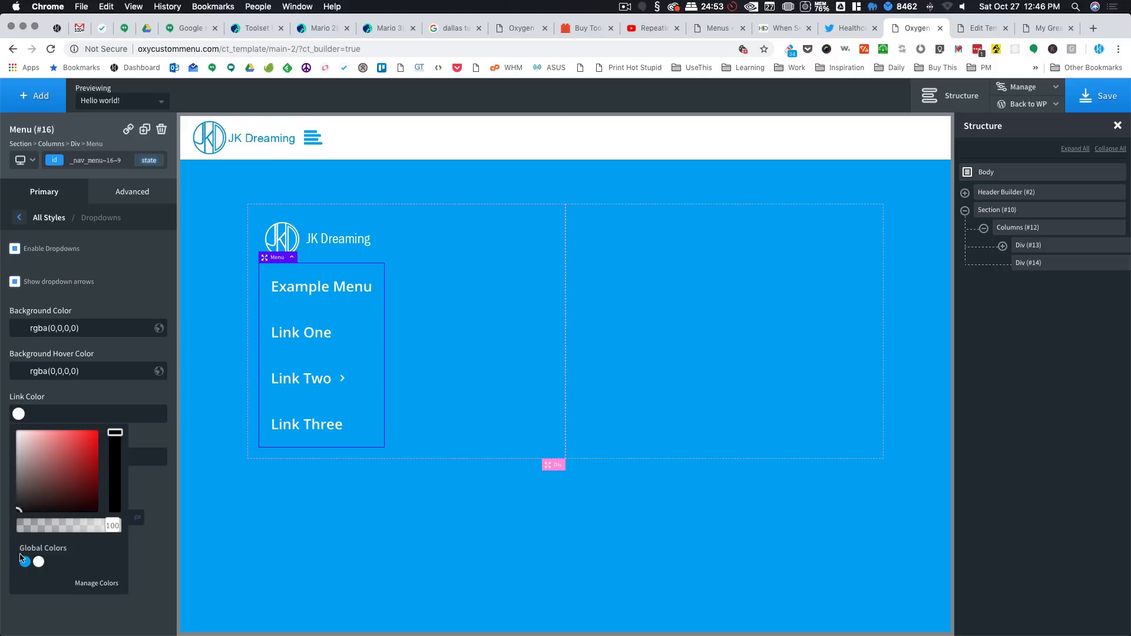
click(38, 562)
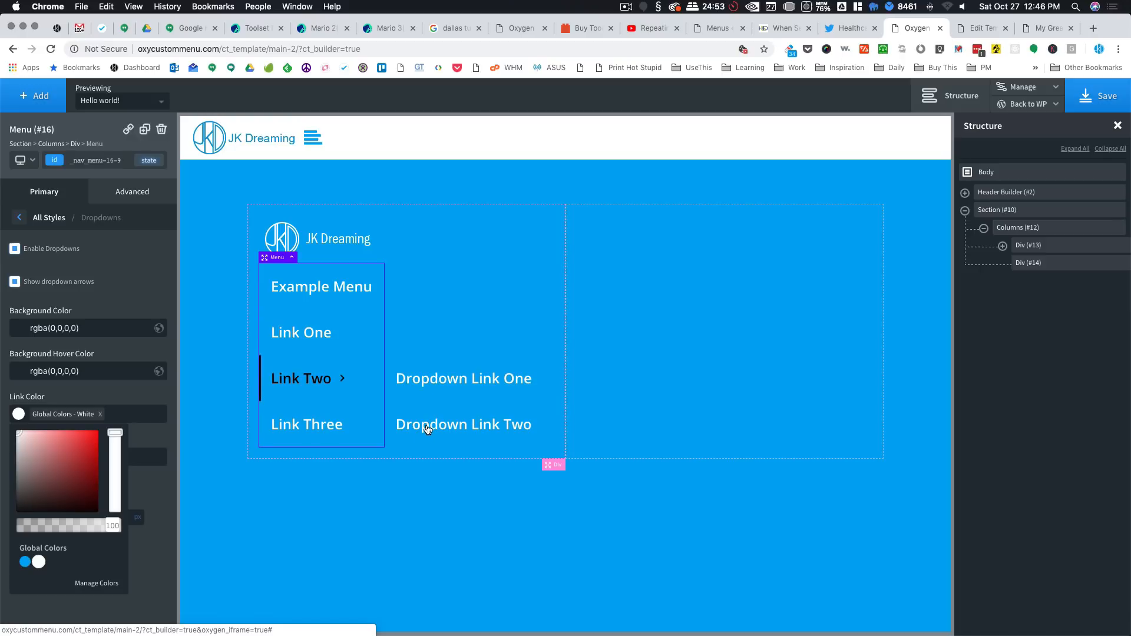
click(79, 396)
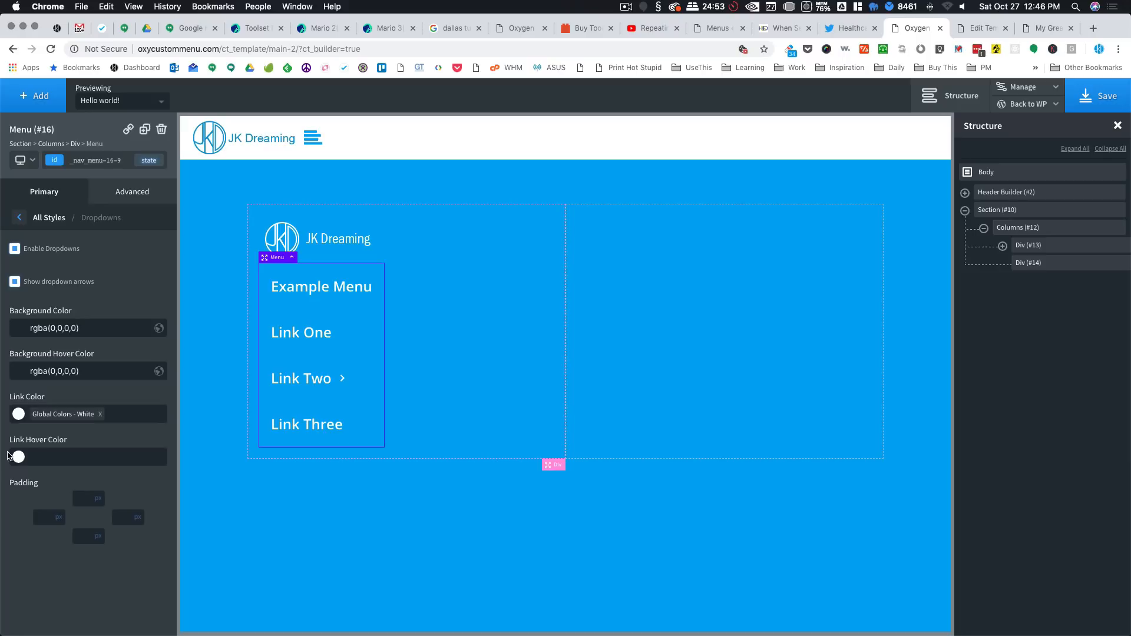
Step: Set the dropdown link hover color to black, #000000, and save the template
click(19, 458)
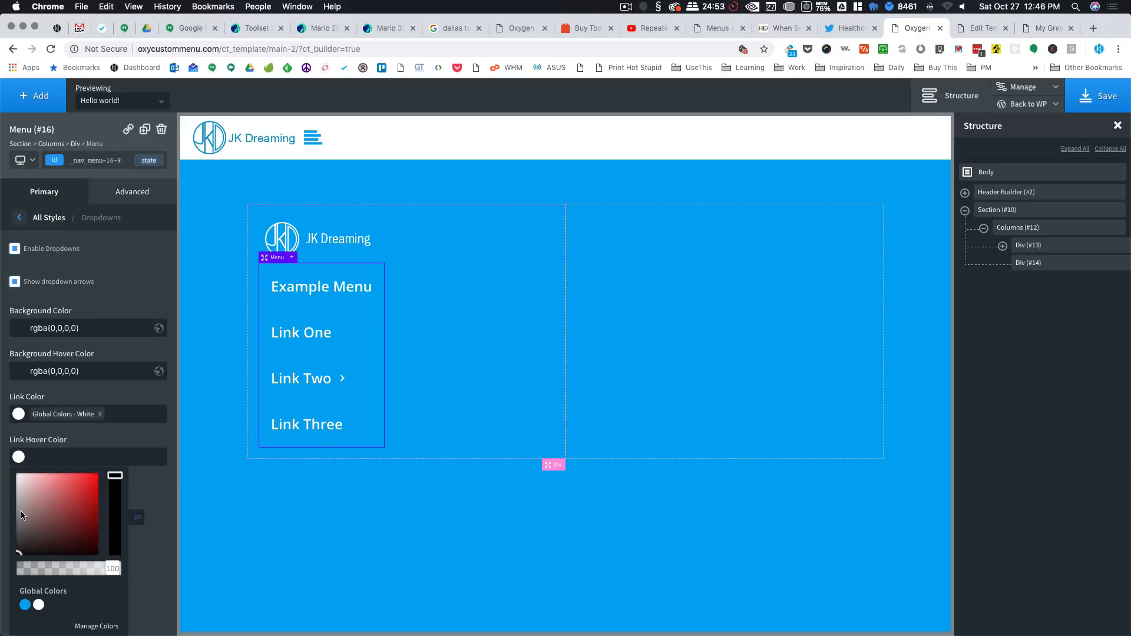
drag(24, 518, 3, 563)
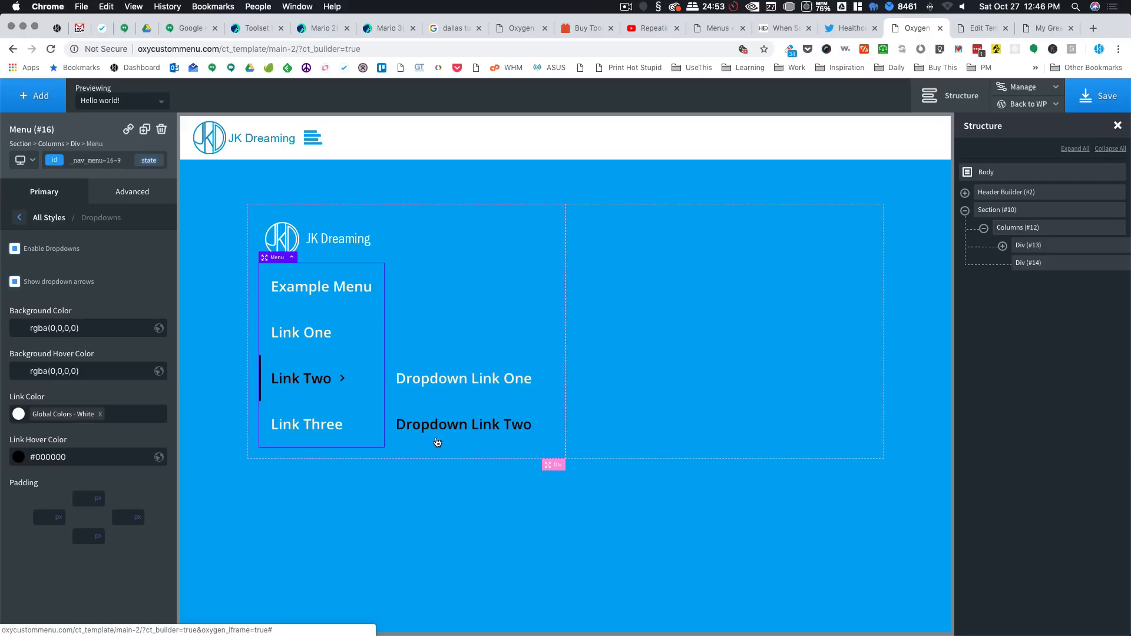
click(1089, 96)
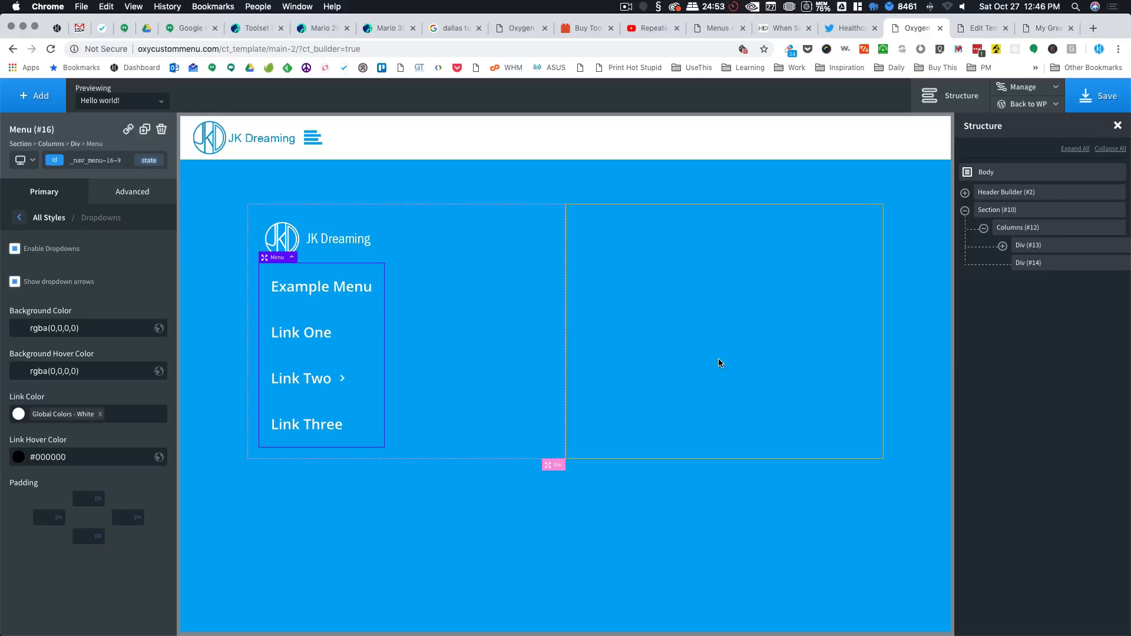
Step: Add an Easy Posts element to the empty column div beside the menu
click(719, 359)
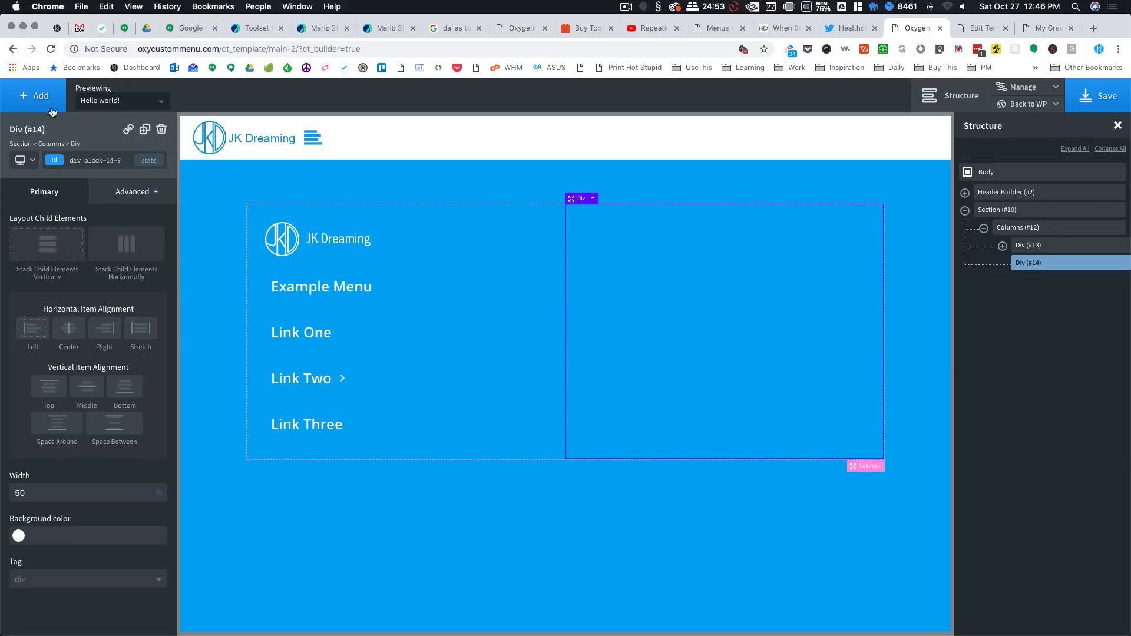
click(16, 108)
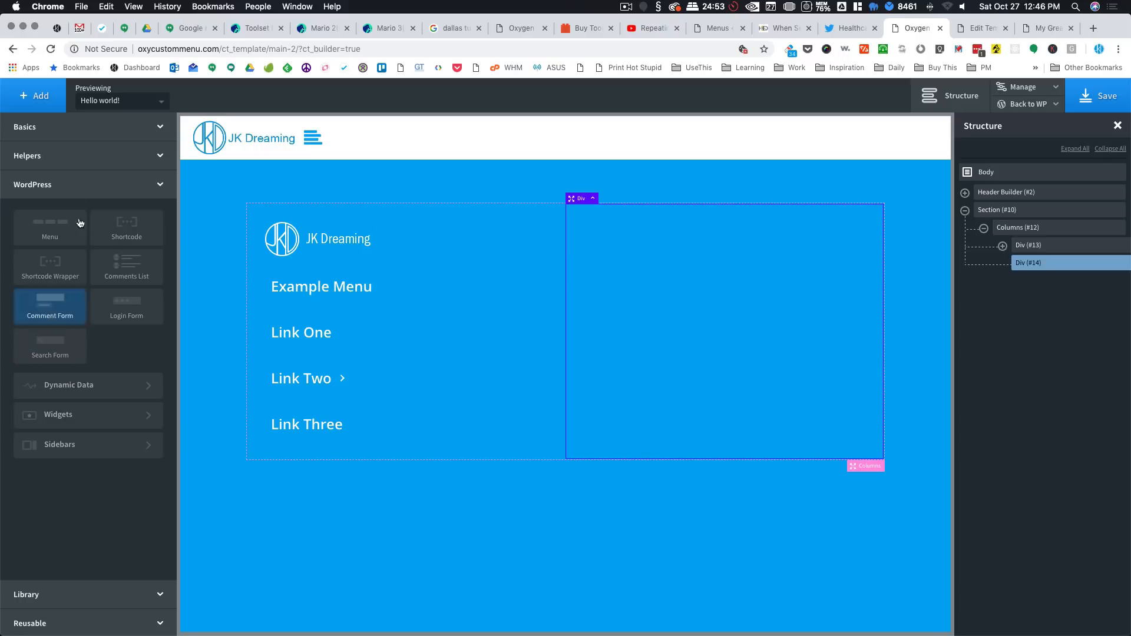
click(65, 155)
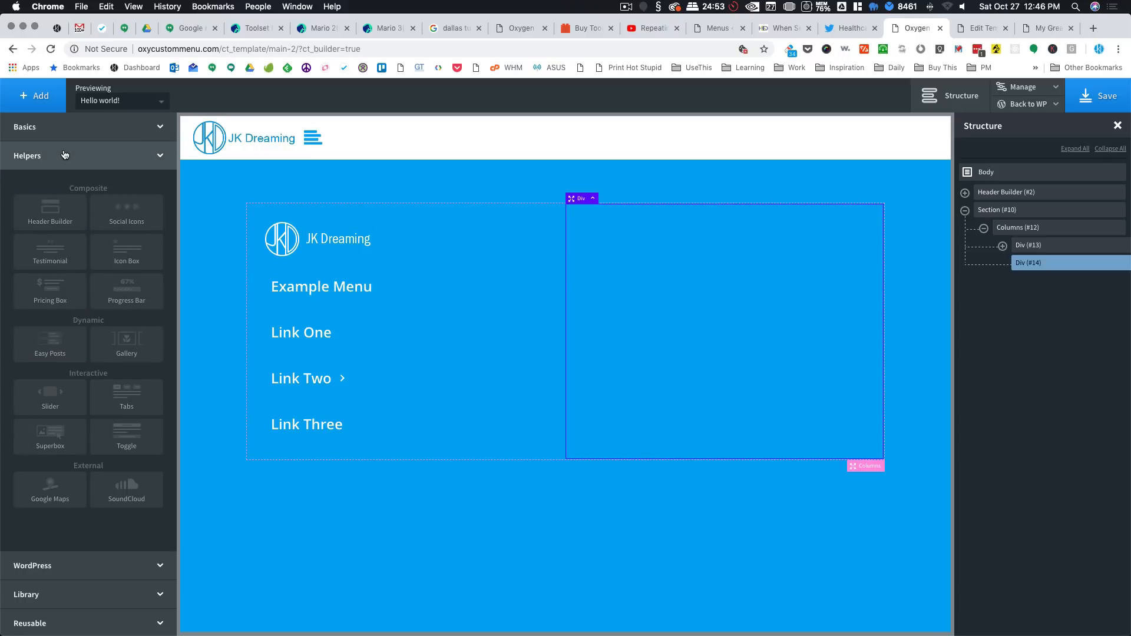
click(50, 341)
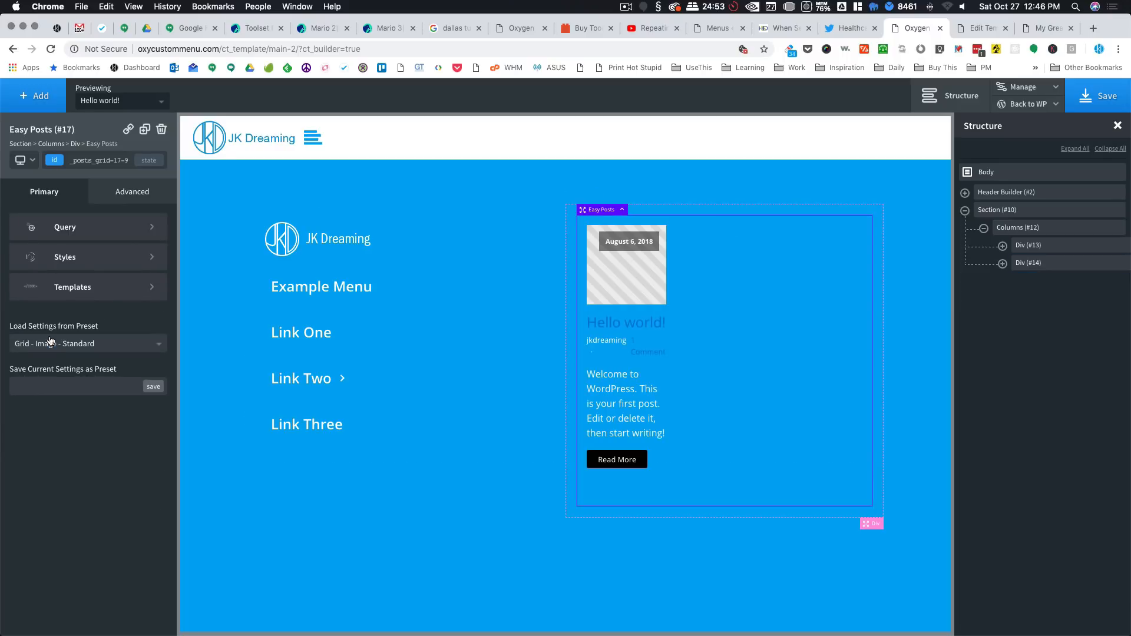
Step: Set the .oxy-post width to 100% in the Easy Posts template CSS and apply the code
click(79, 285)
click(27, 162)
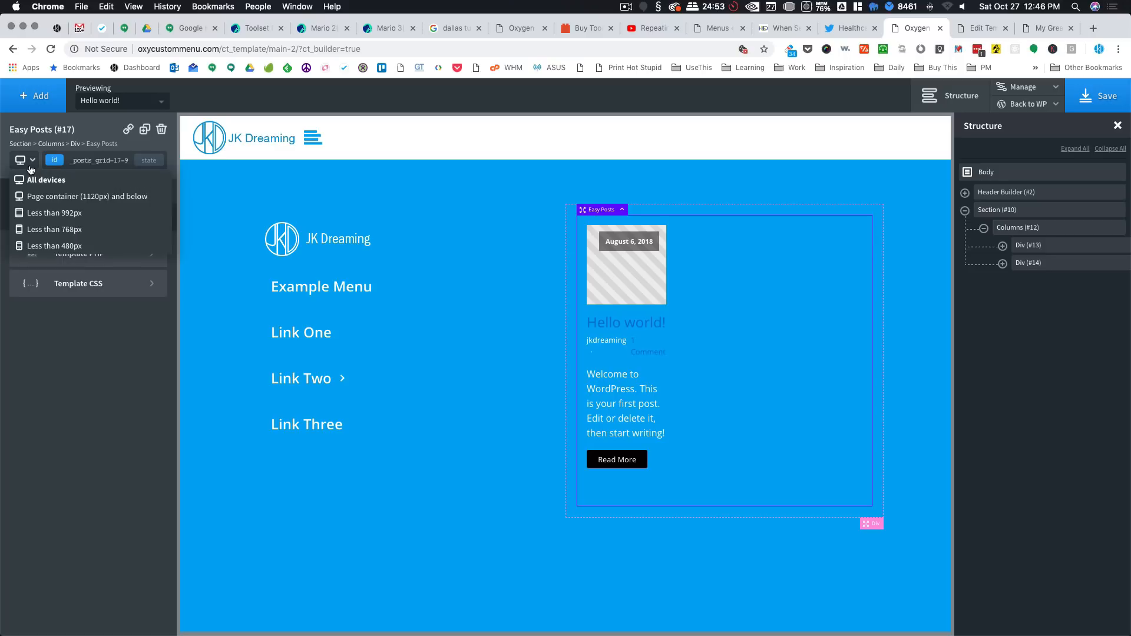
click(31, 184)
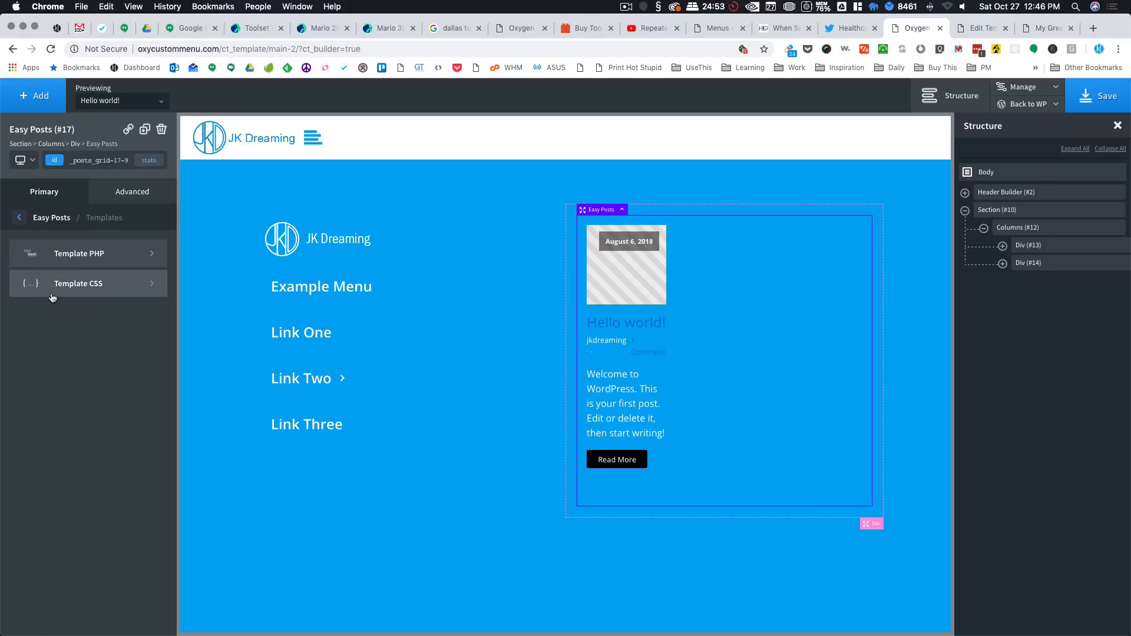
click(83, 285)
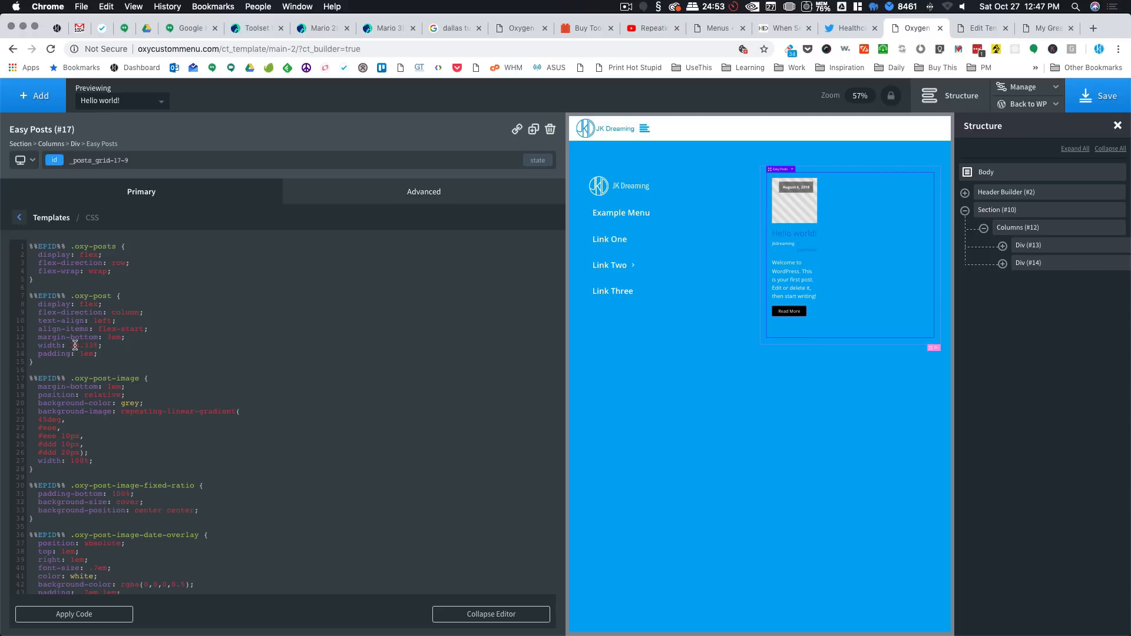
drag(69, 346, 89, 347)
text(100%)
click(94, 616)
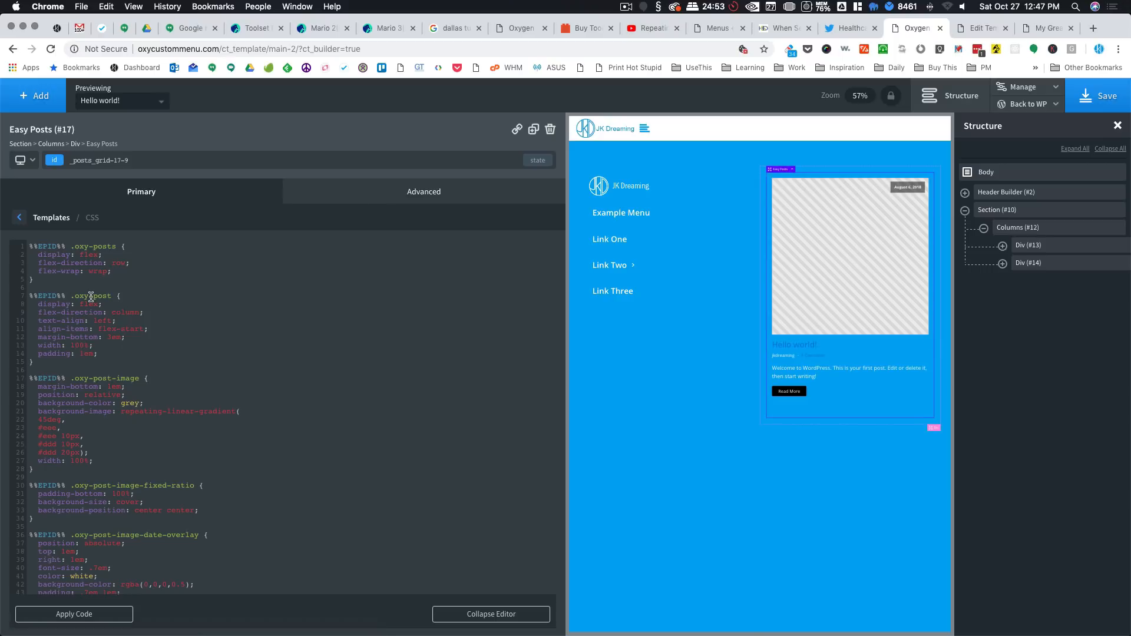
Step: Try the preset Grid - Image w/ Animated Dark Gradient Overlay on the Easy Posts element, overwriting its settings
click(53, 221)
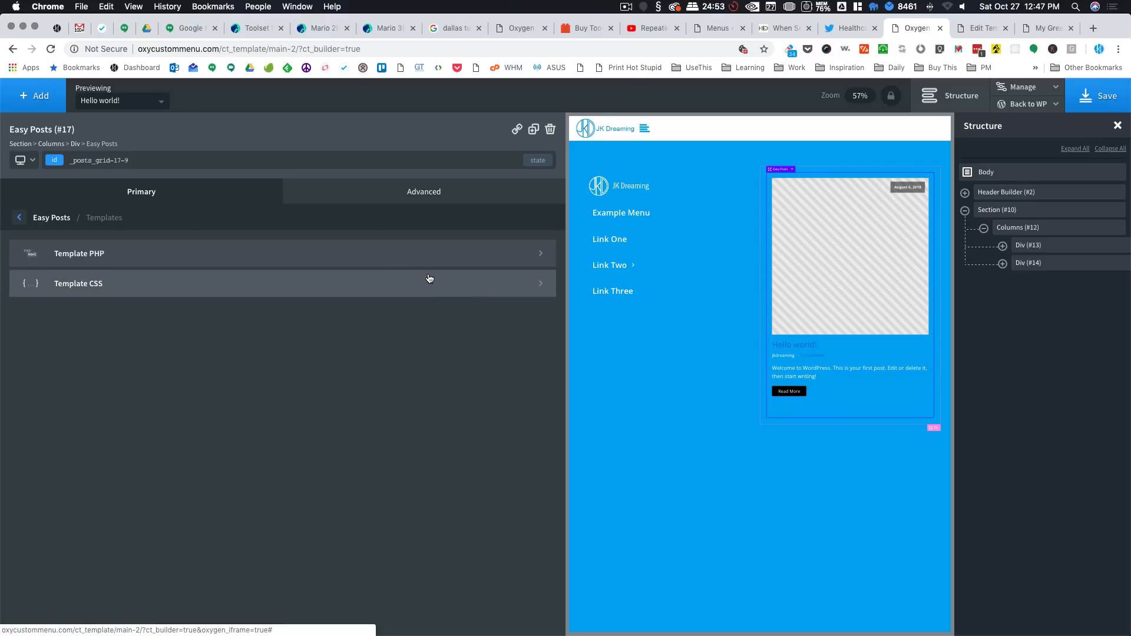
click(46, 218)
click(136, 345)
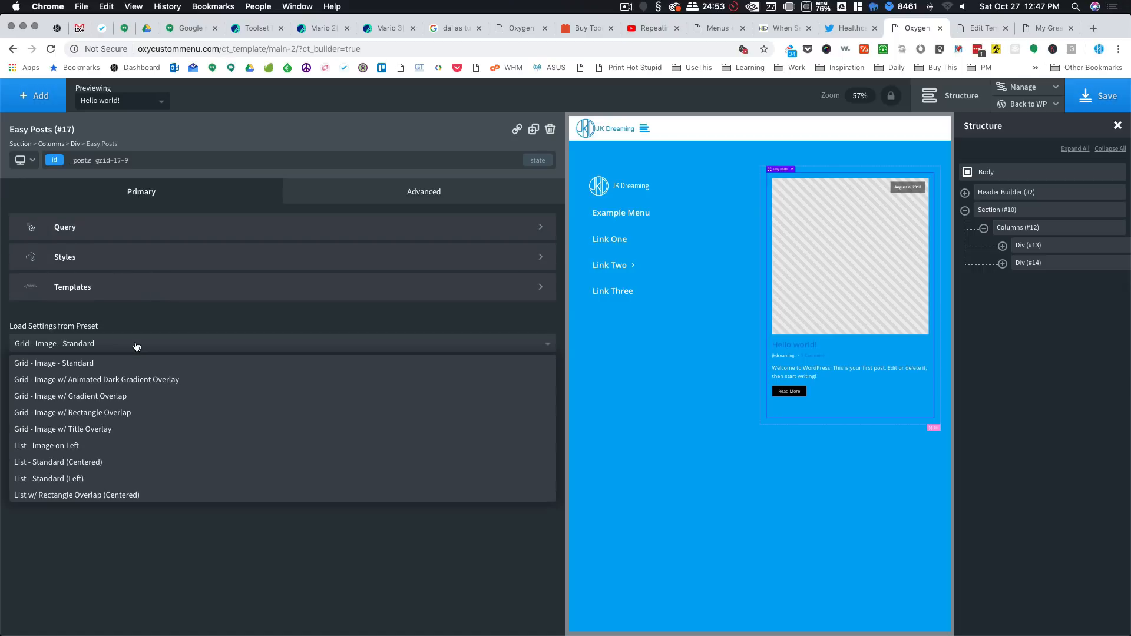
click(103, 379)
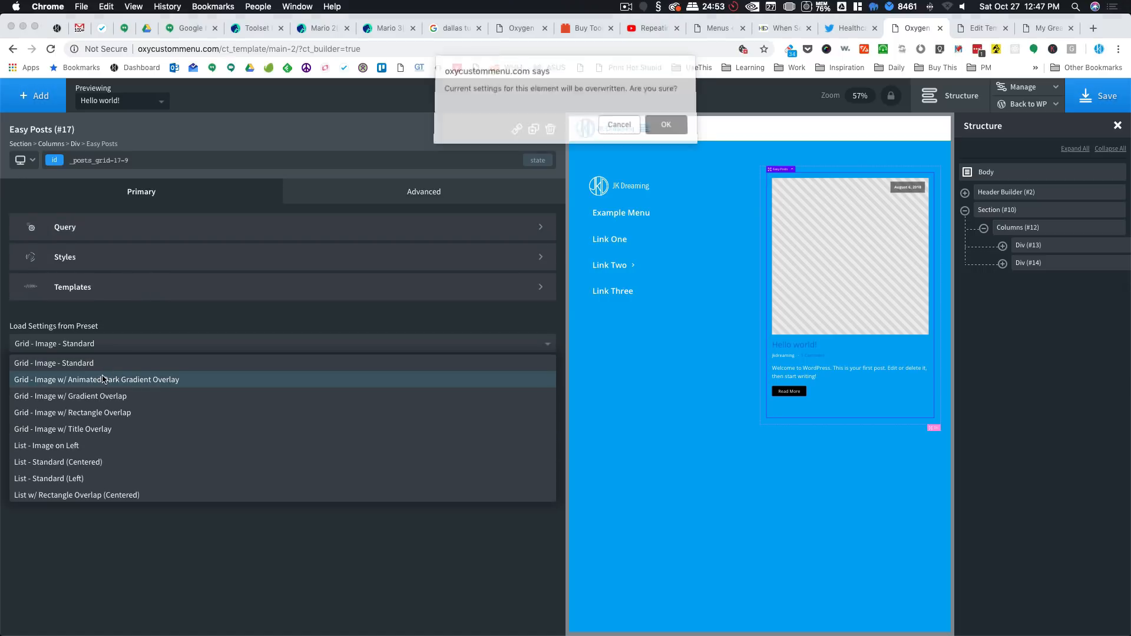
click(673, 127)
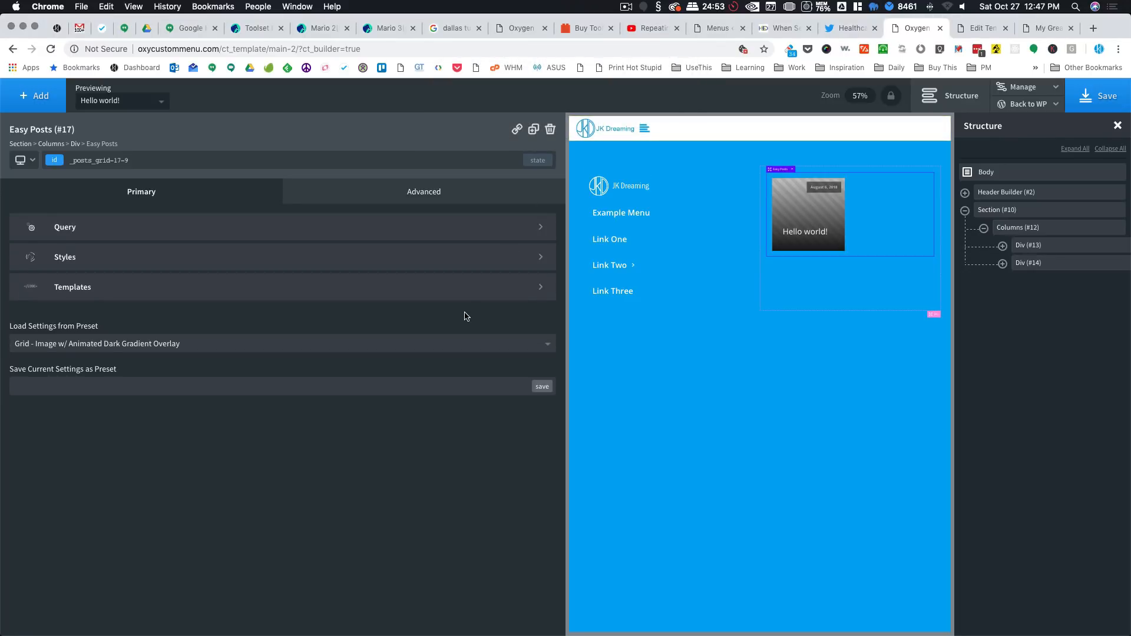
Step: Try the preset Grid - Image w/ Title Overlay on the Easy Posts element
click(137, 349)
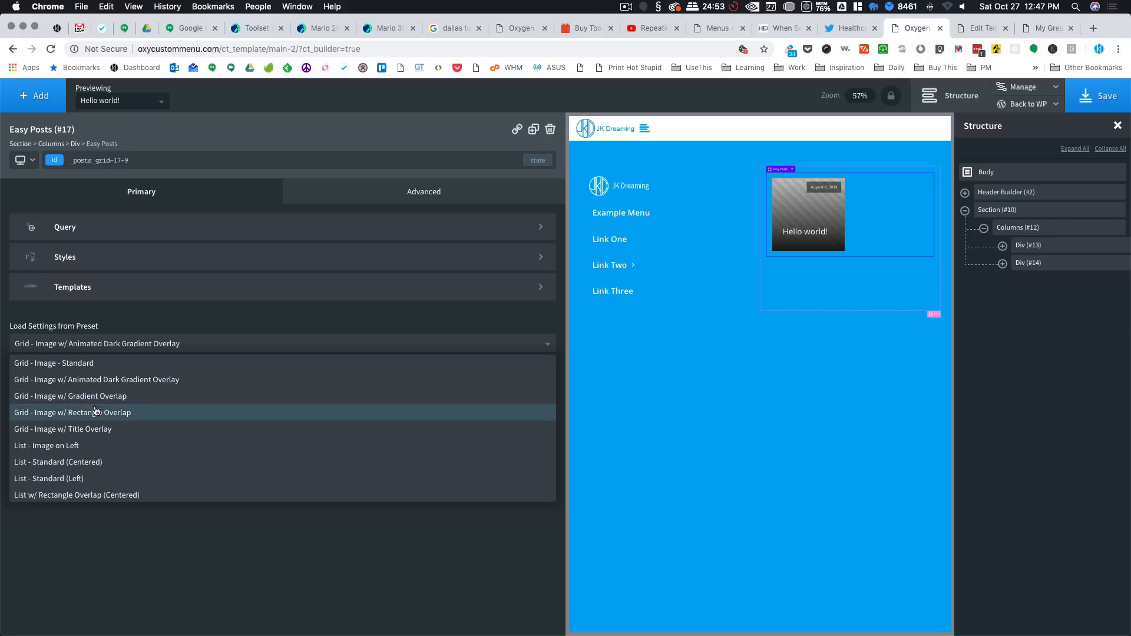
click(89, 428)
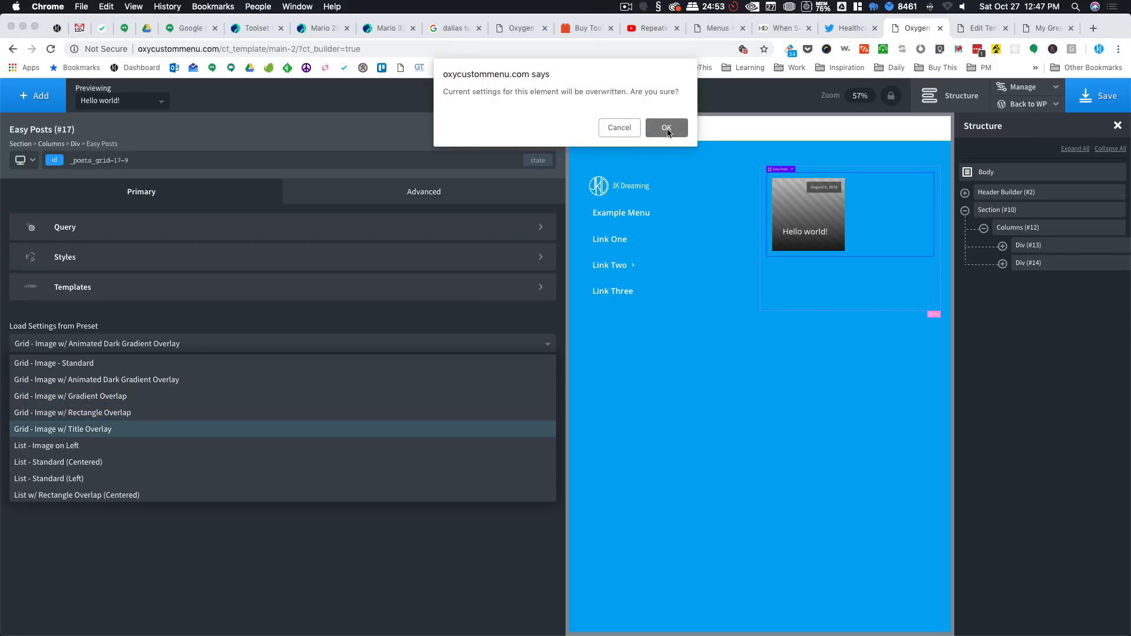
click(666, 127)
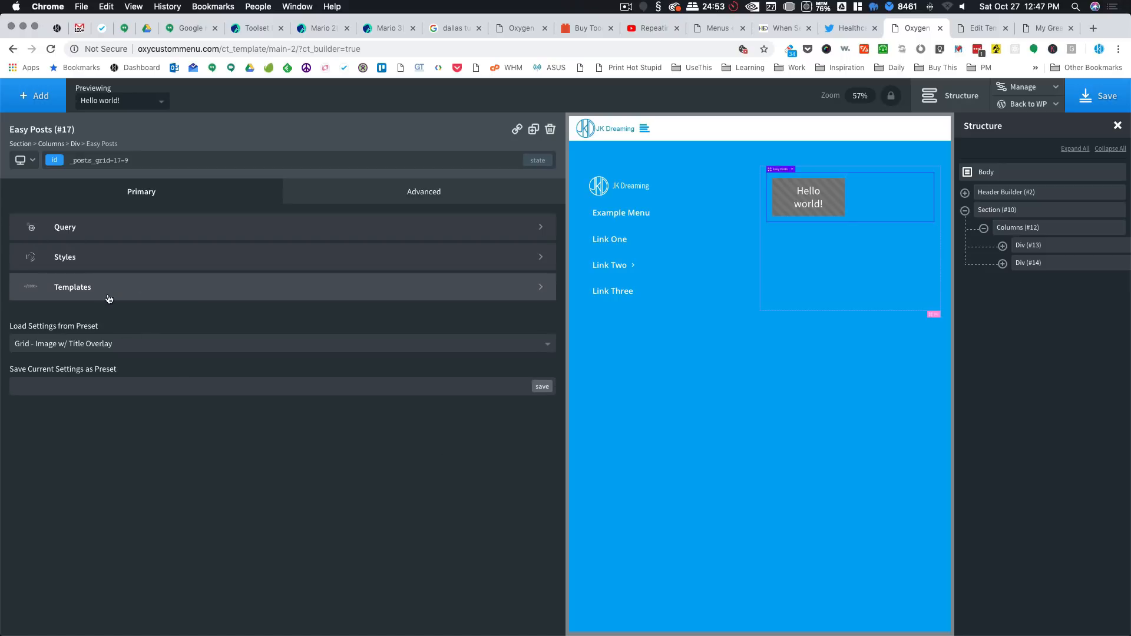
Step: Try the preset List - Image on Left on the Easy Posts element and look at its template options
click(109, 343)
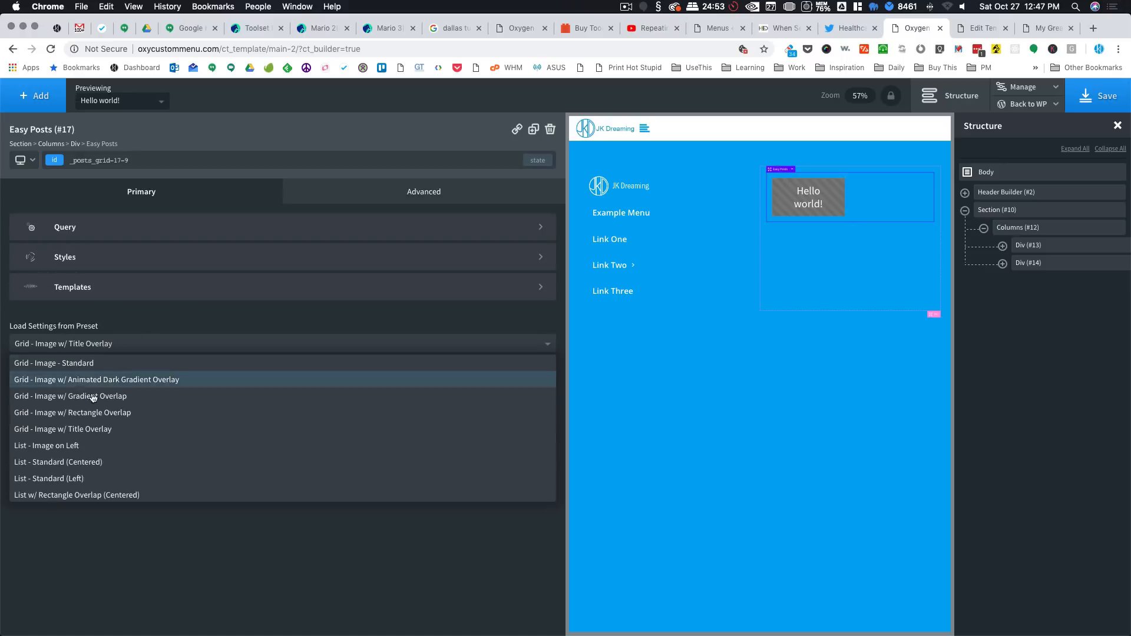
click(76, 447)
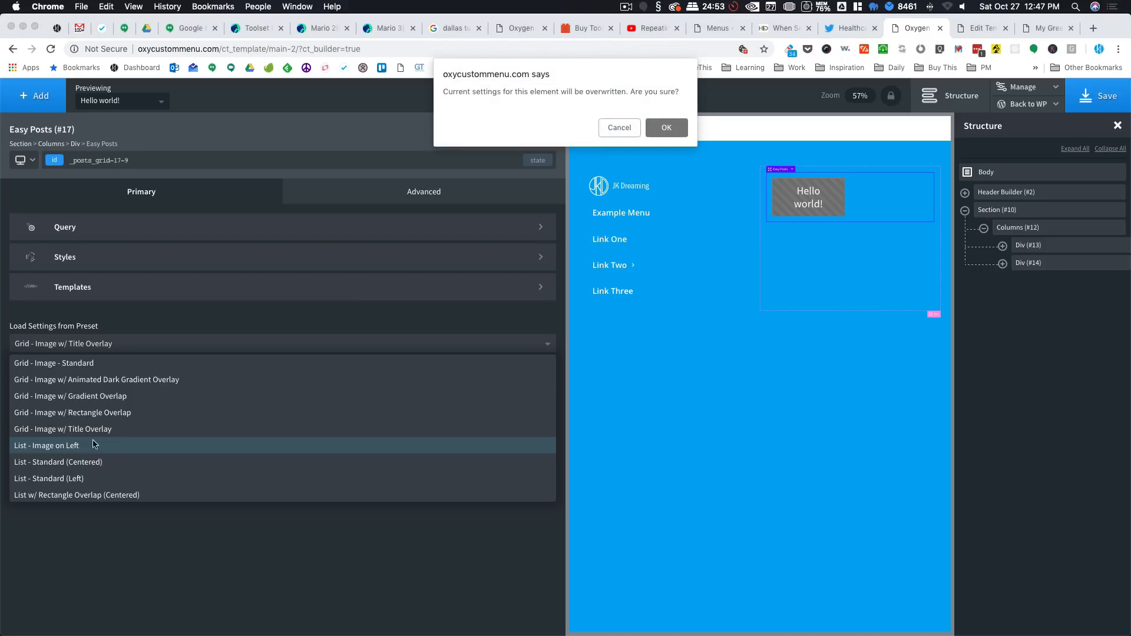
click(659, 128)
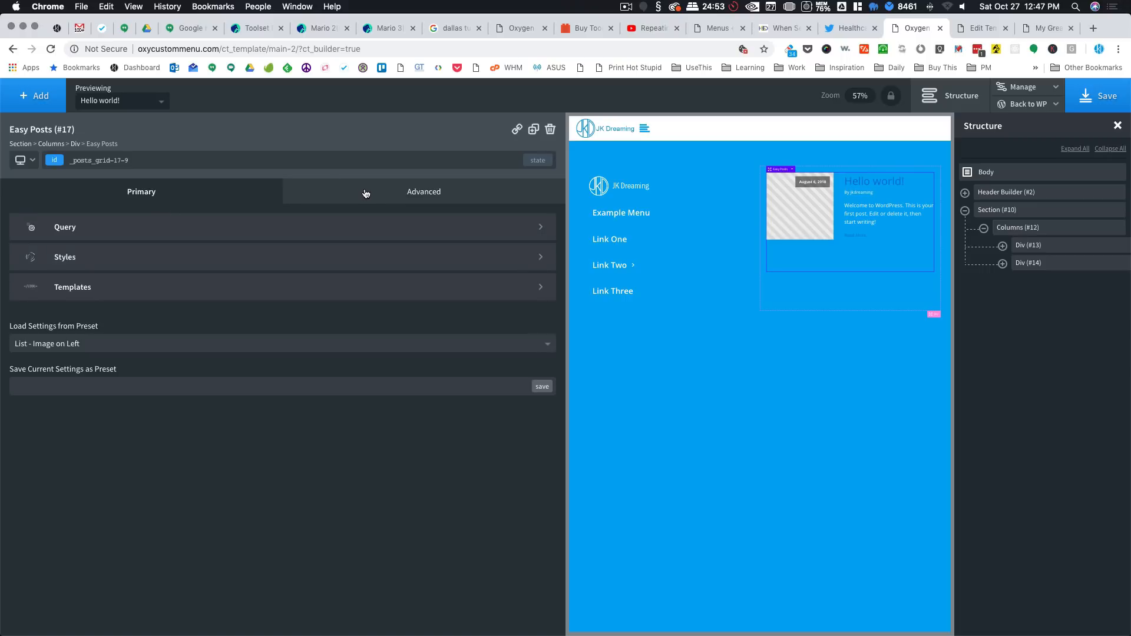
click(131, 276)
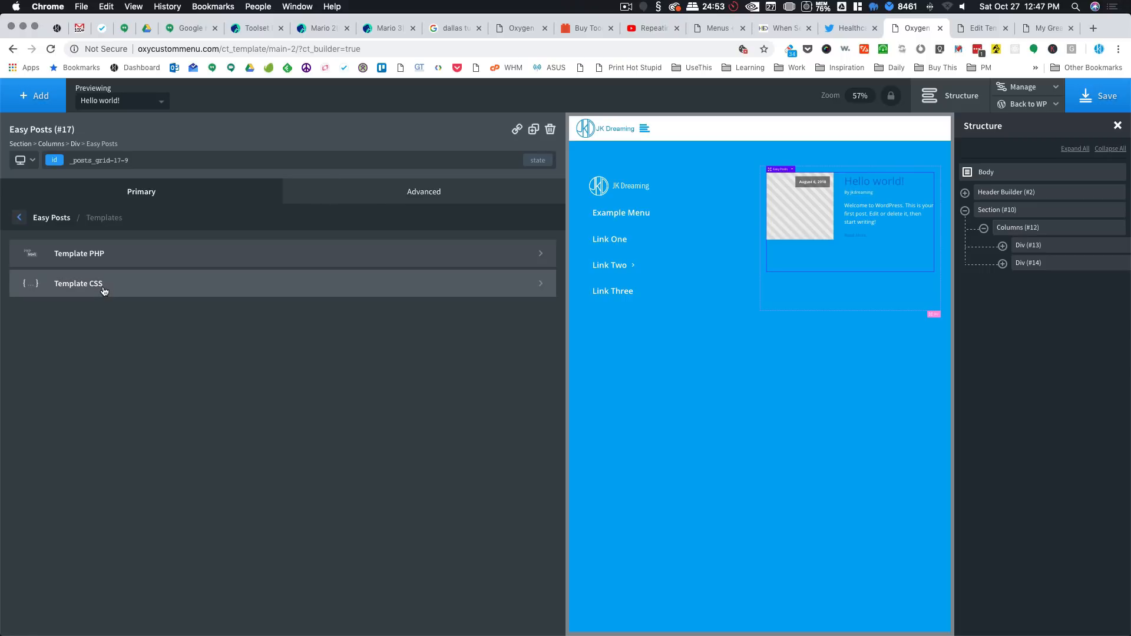
click(51, 218)
Step: Load the preset Grid - Image w/ Gradient Overlap for the Easy Posts element, overwriting its settings
click(105, 347)
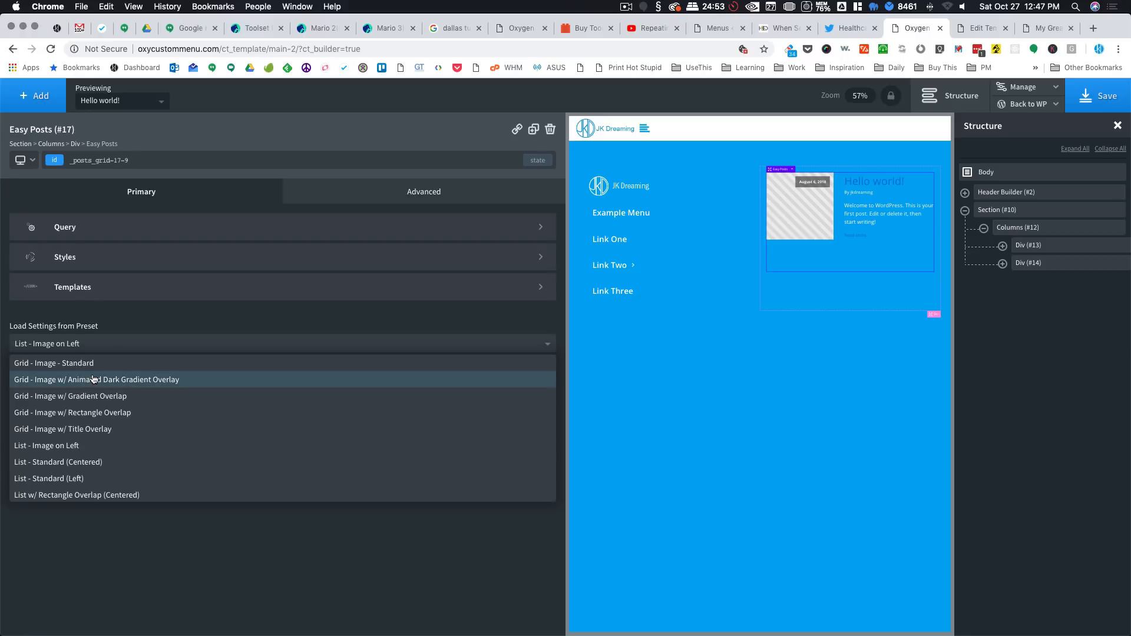
click(70, 399)
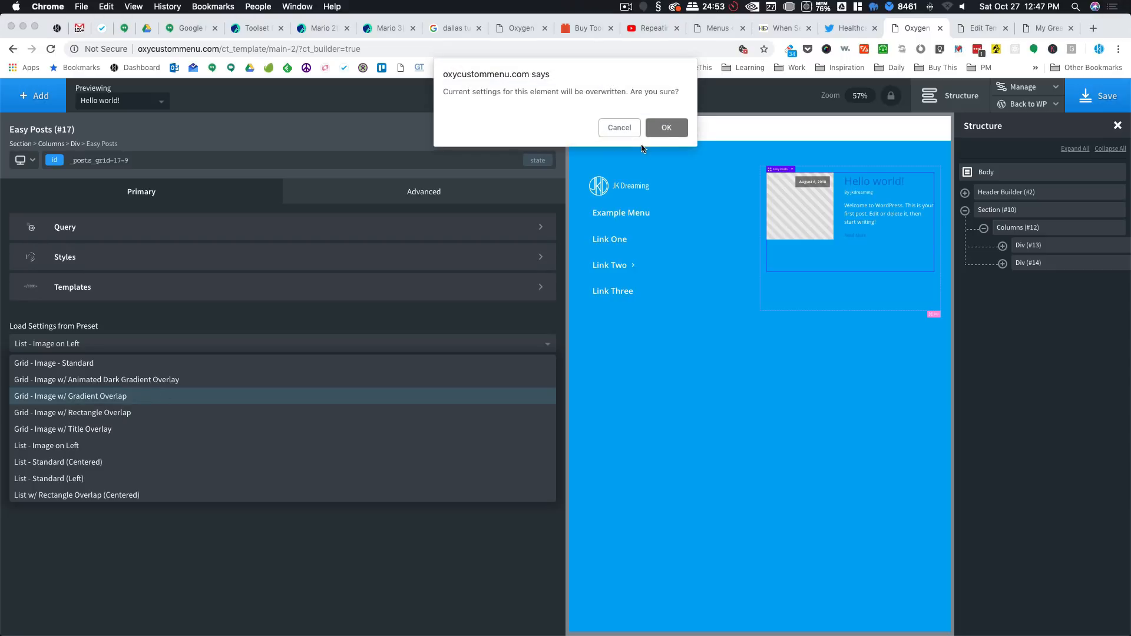
click(667, 126)
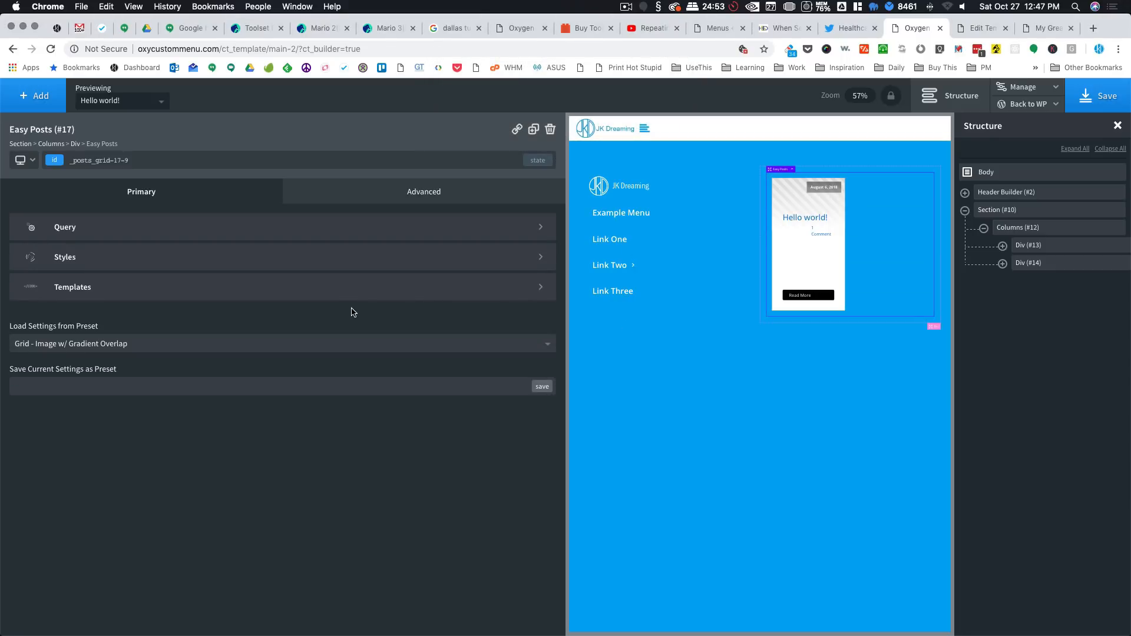
Step: Change the .oxy-post width to 100% in the Gradient Overlap preset's template CSS and apply the code
click(189, 288)
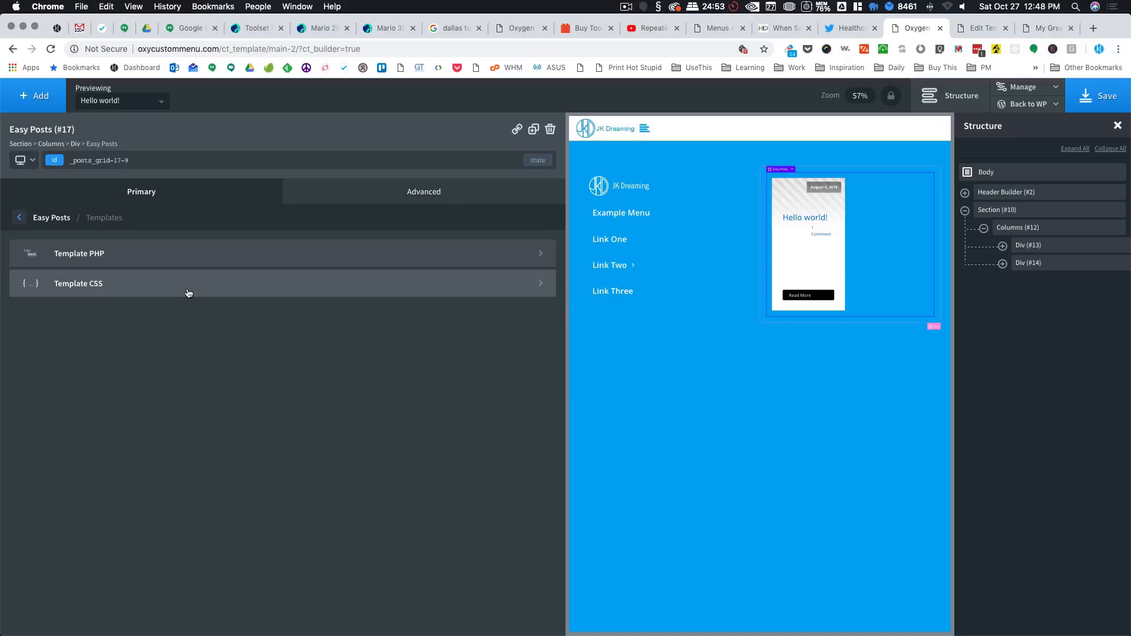
click(144, 287)
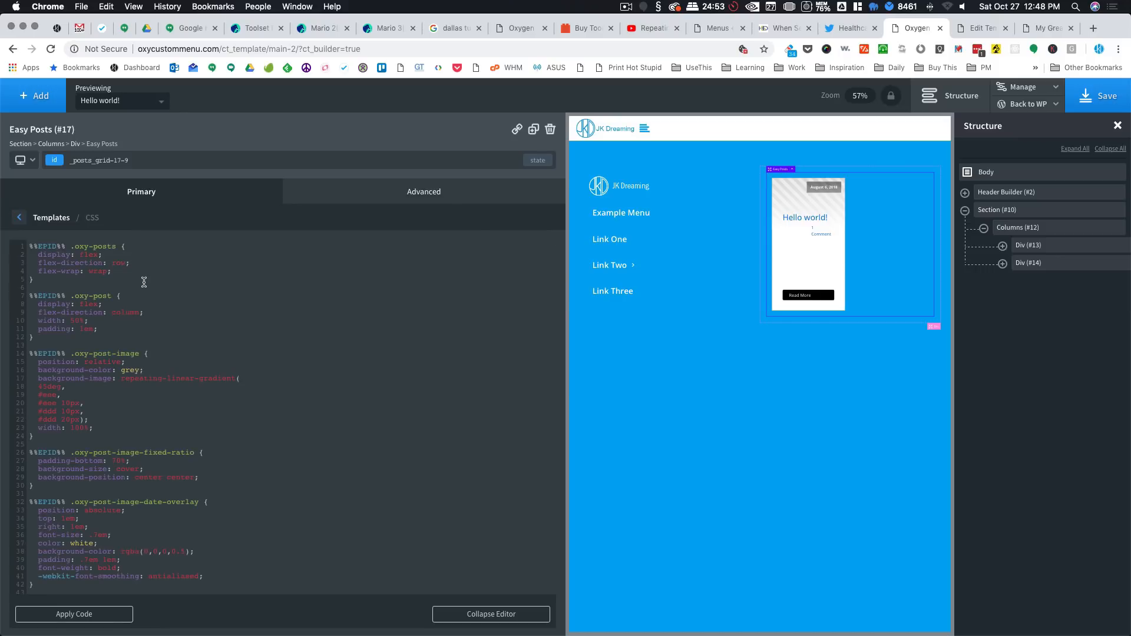
double_click(72, 322)
key(BackSpace)
text(100)
click(95, 614)
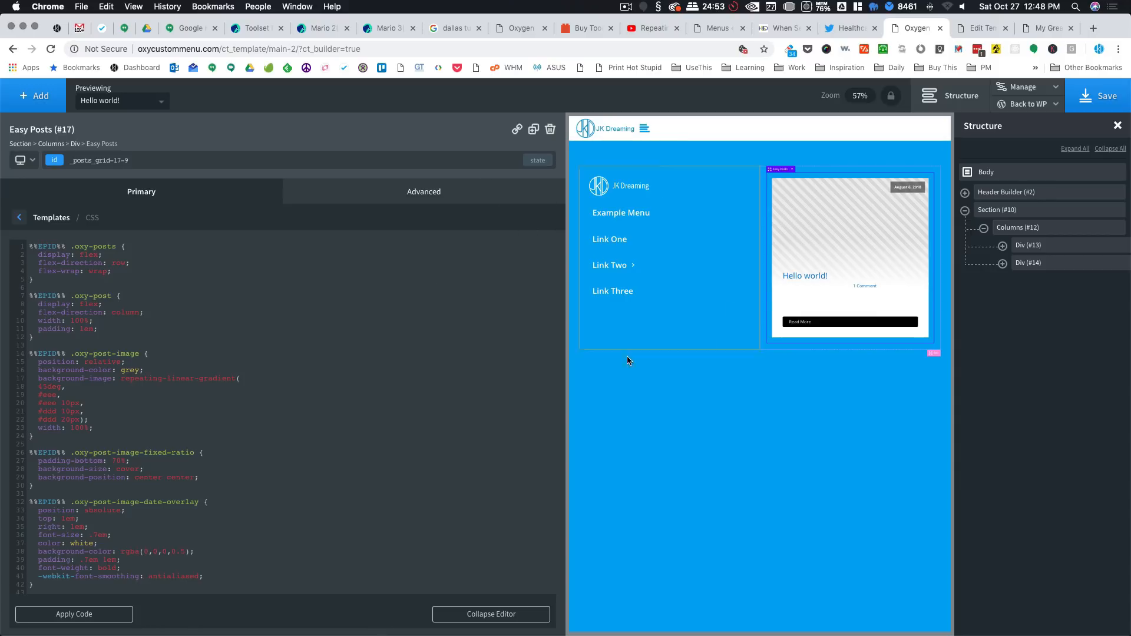
Step: Select the blue menu section, check its primary and advanced settings, and save the template
click(628, 430)
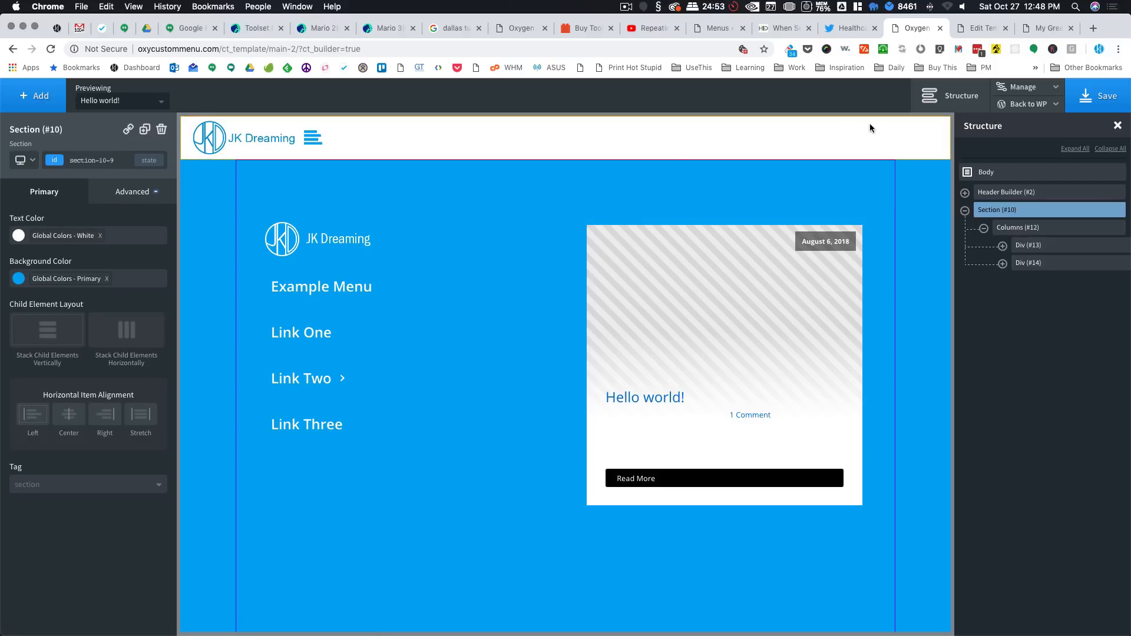
click(126, 197)
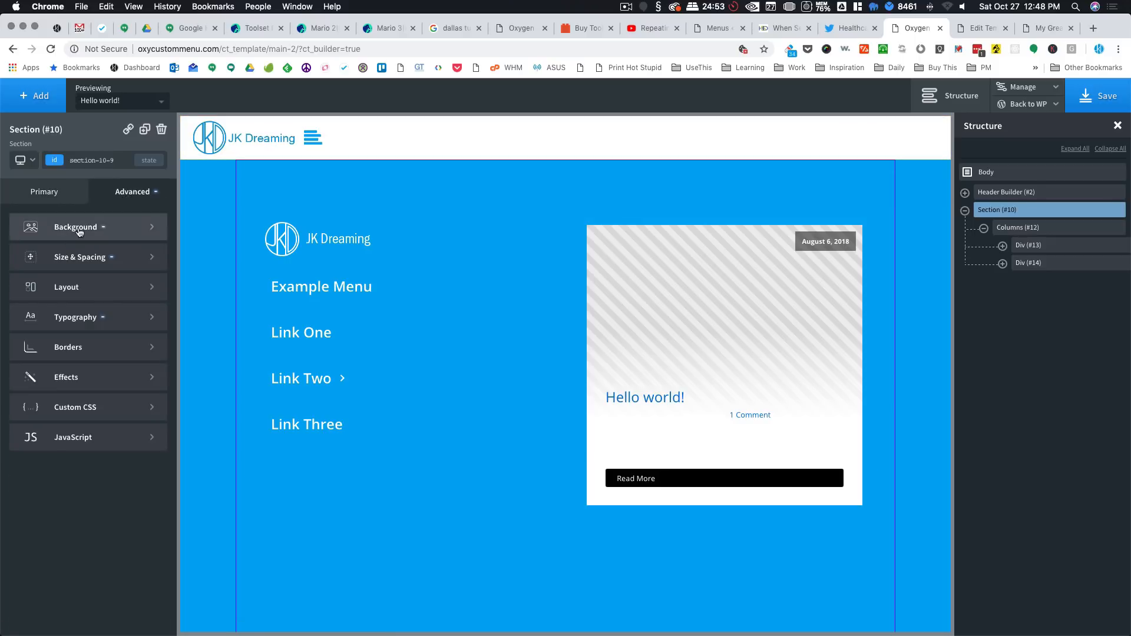
click(51, 200)
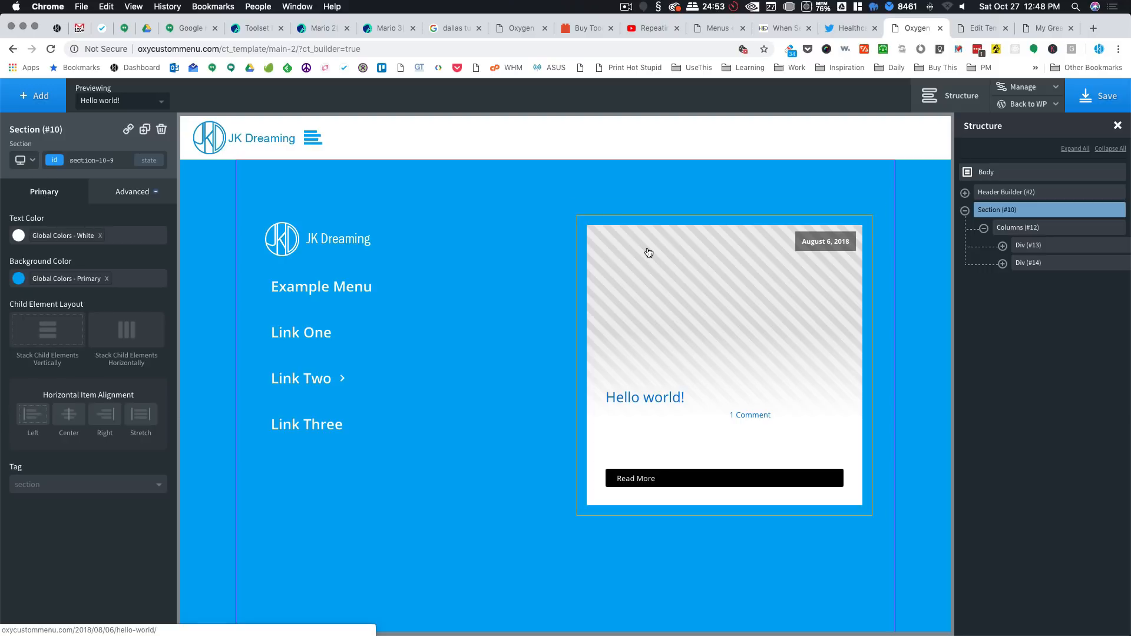
click(1101, 104)
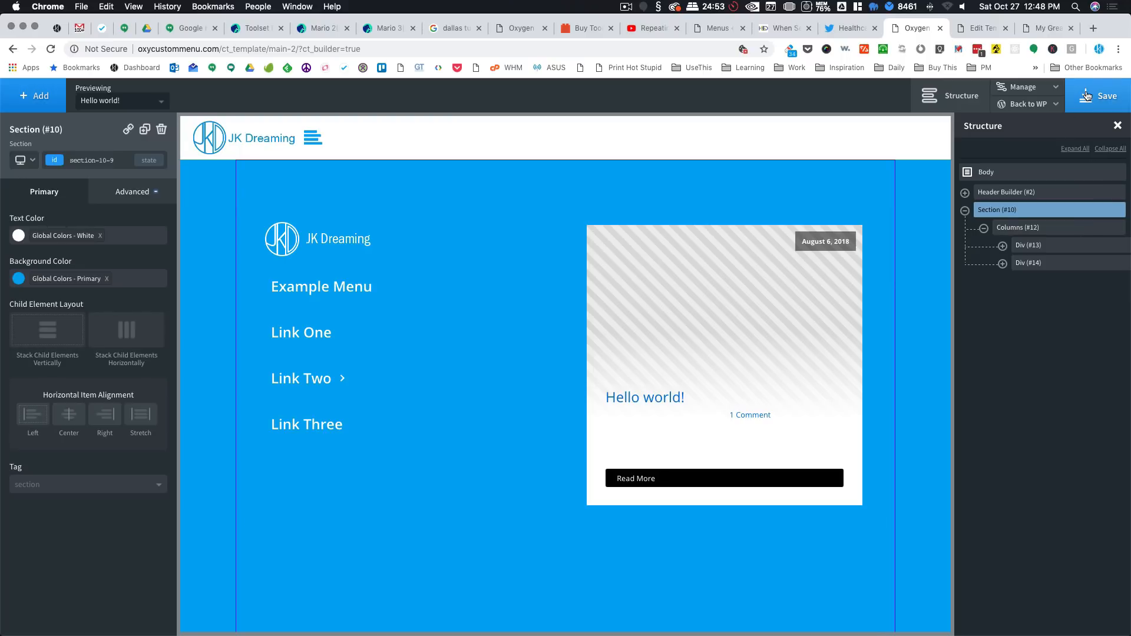
Step: Add JavaScript to the header's menu icon so that clicking .menuButton runs show(500) on .menuPane
click(314, 138)
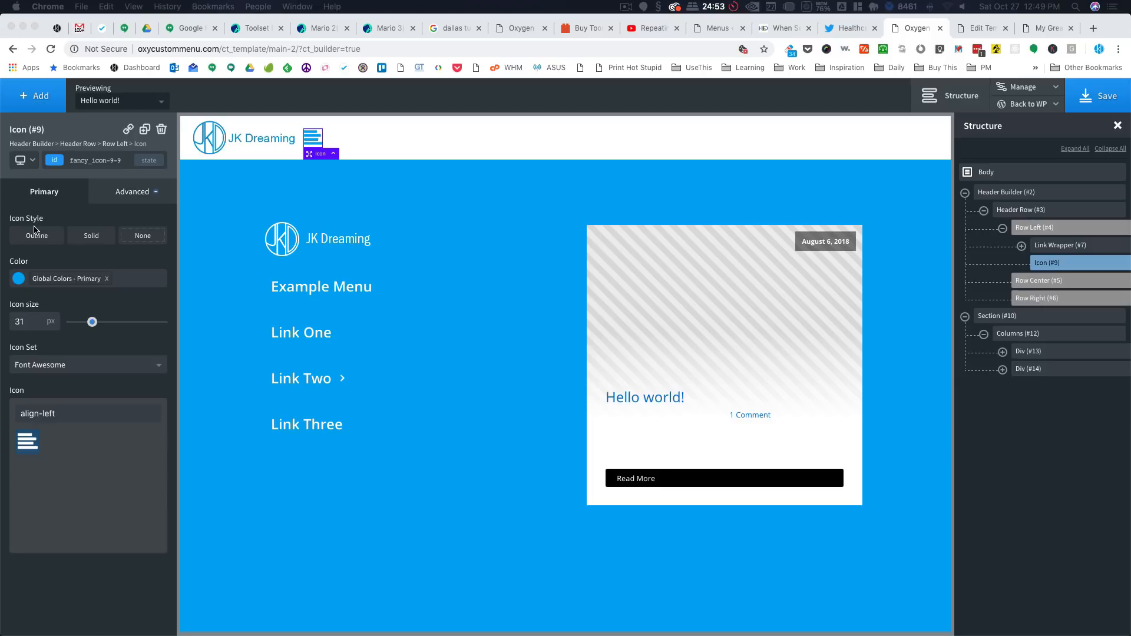
click(132, 200)
click(132, 200)
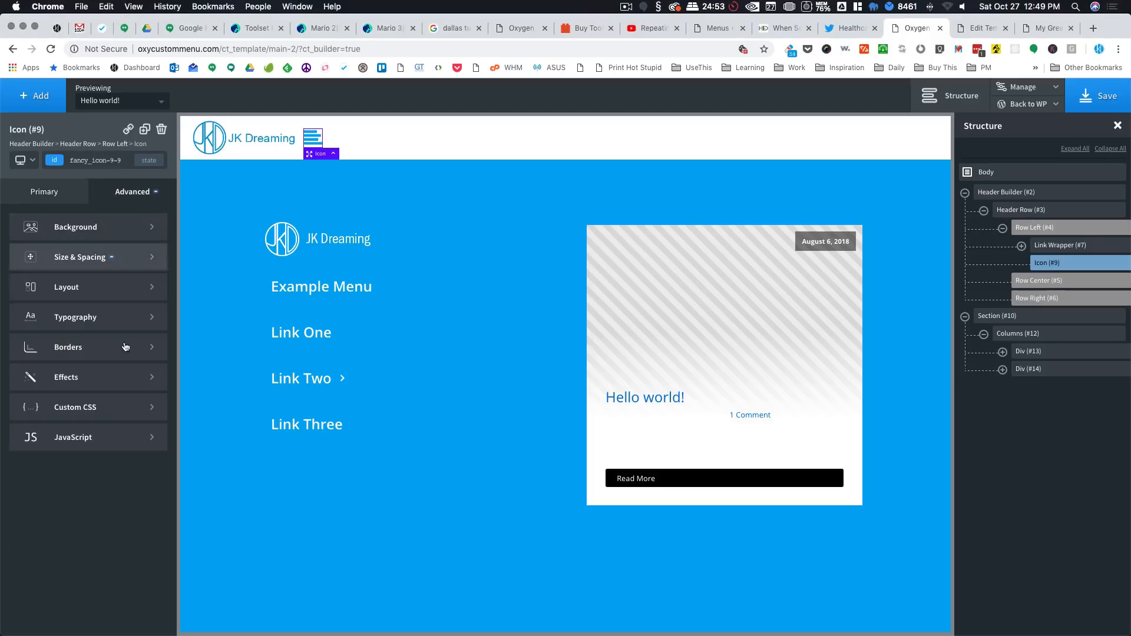
click(100, 433)
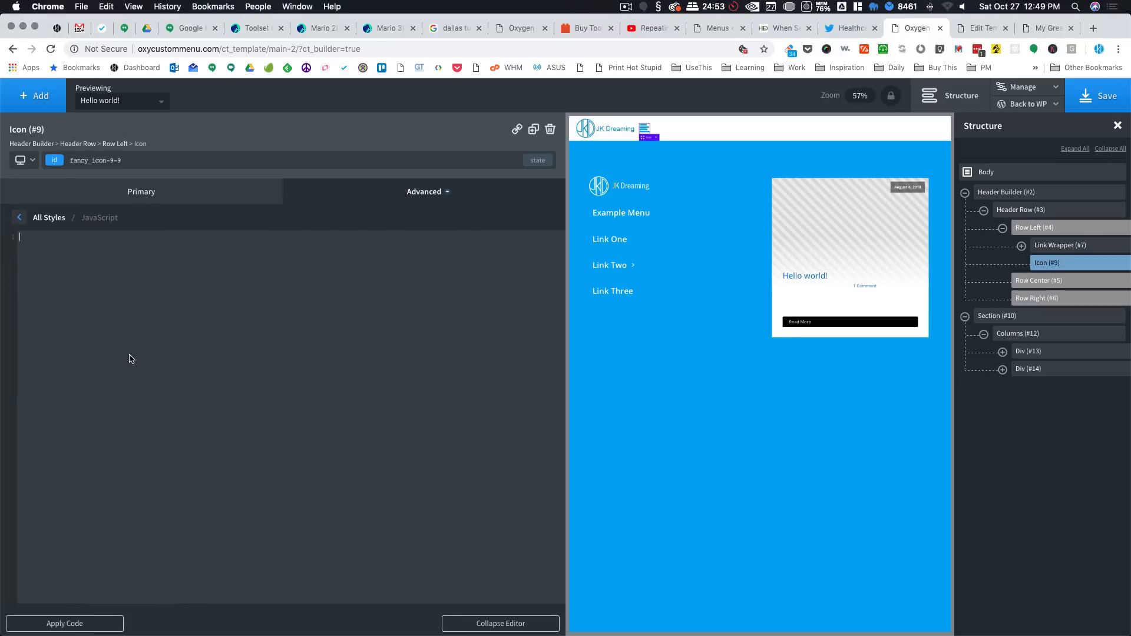
text(jQuery('.menuButton').click(function(){   jQuery('.menuPane').show(500); });)
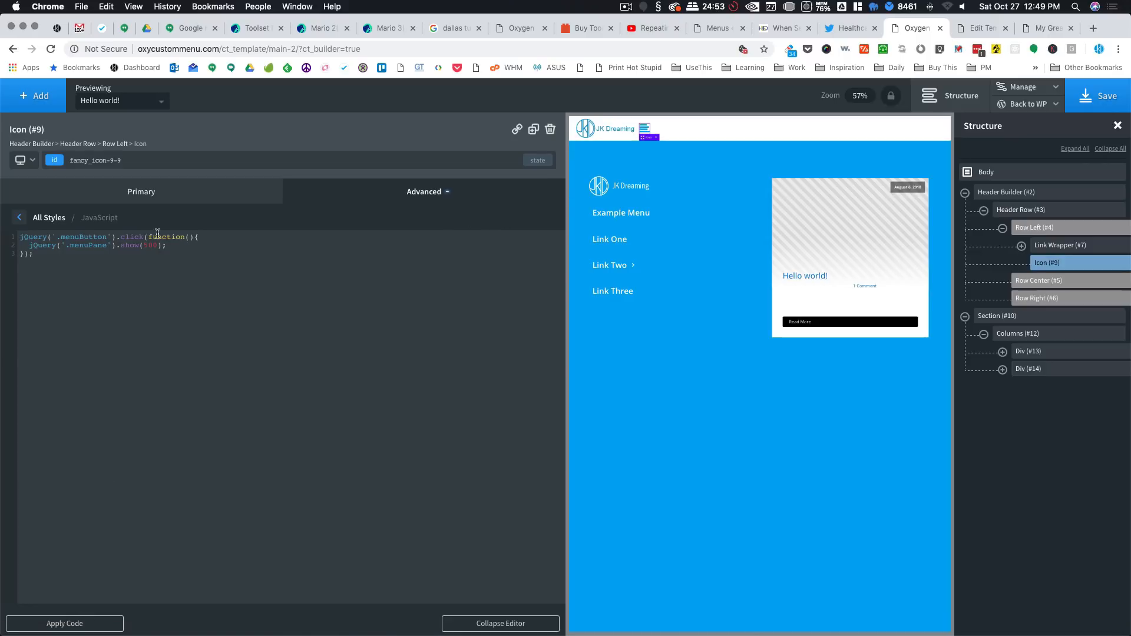
Step: Assign the class menuButton, as used in the script, to the header's menu icon
double_click(76, 237)
click(75, 237)
click(184, 165)
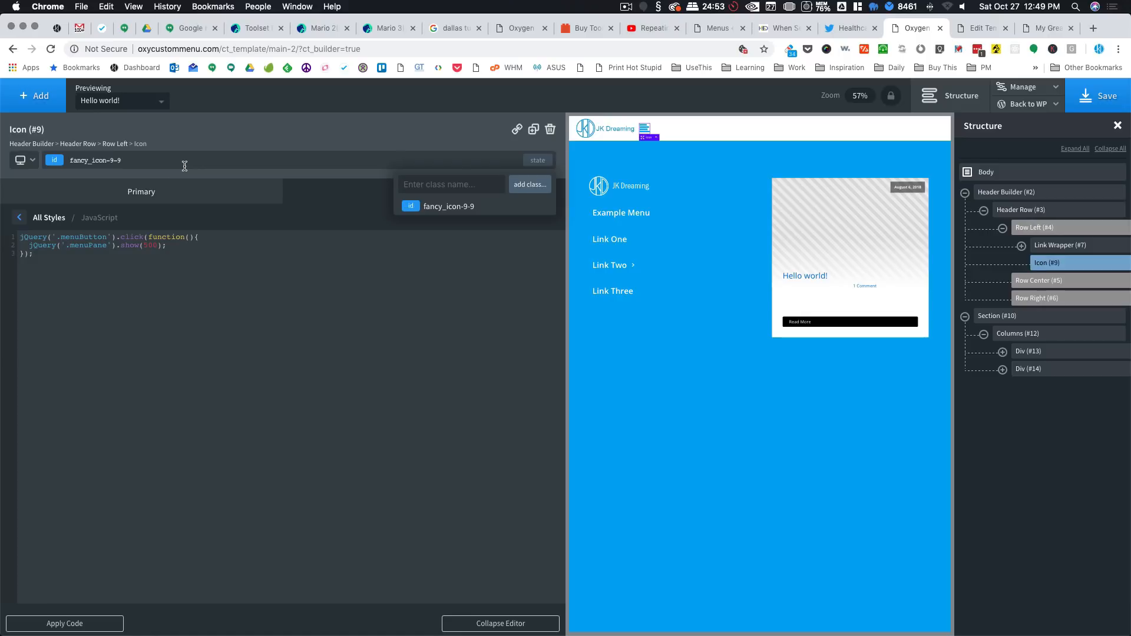
text(menuButton)
key(Return)
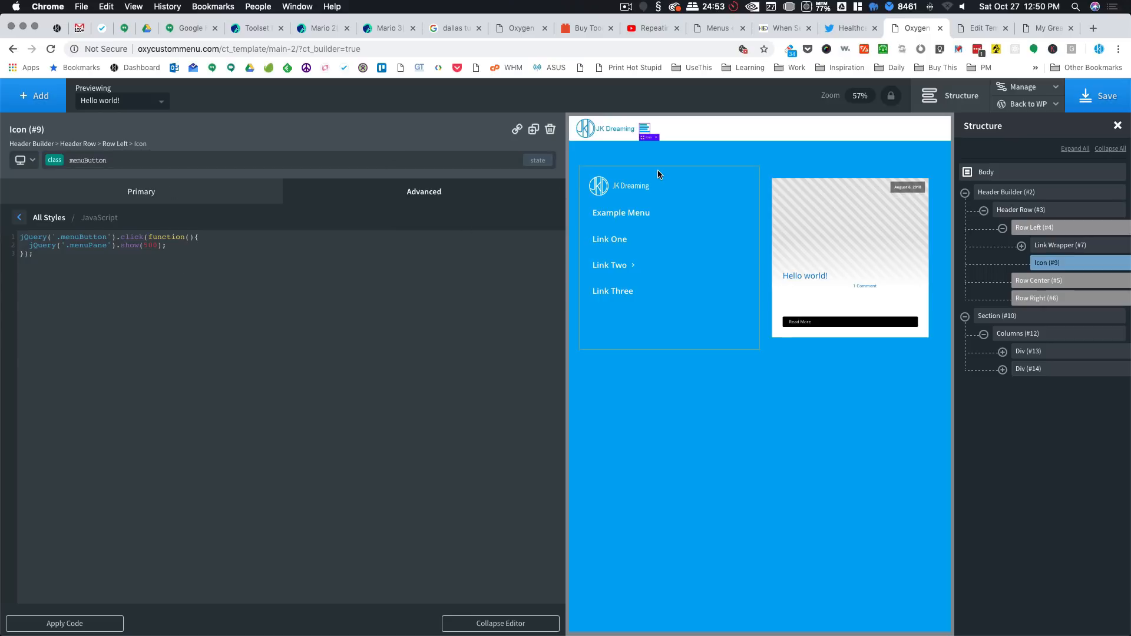
Step: Assign the class menuPane to the blue menu section
click(601, 143)
click(104, 164)
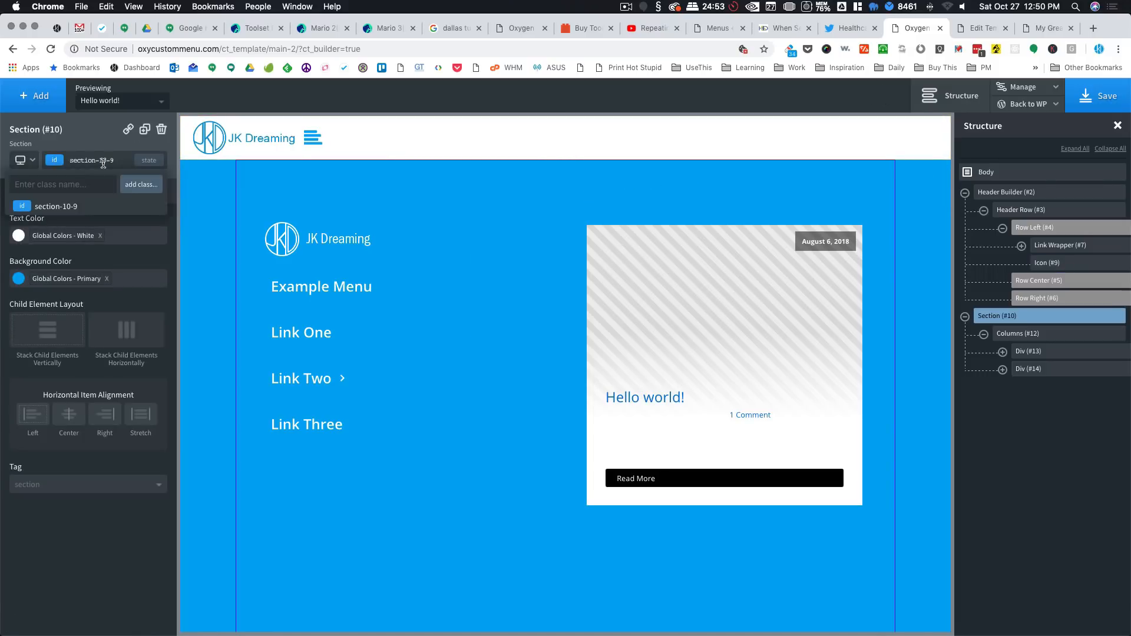
text(menuPane)
click(141, 184)
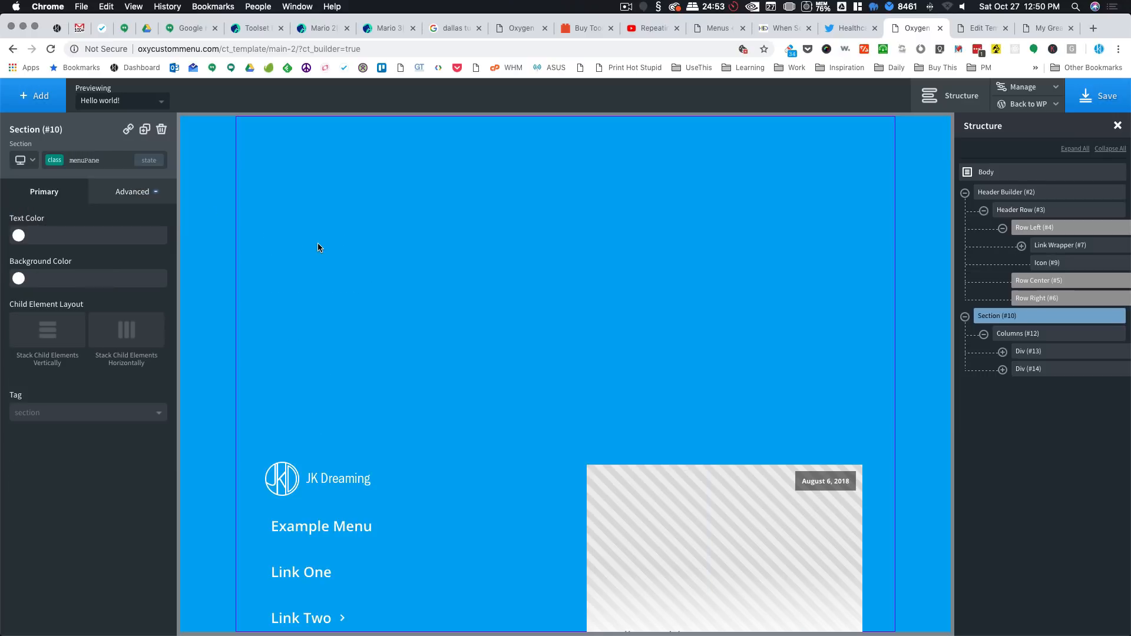
Step: Comment out the .menuPane rule in the jkdreaming stylesheet by moving the opening comment mark above it, and collapse the editor
scroll(317, 242, down, 2)
scroll(317, 242, up, 2)
click(1031, 91)
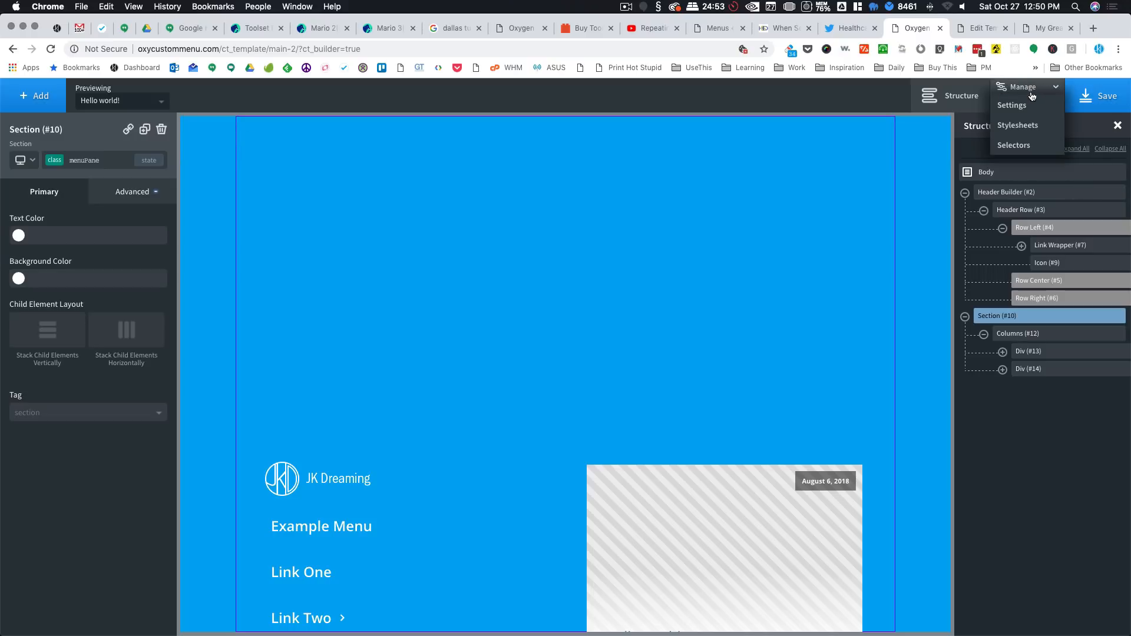
click(1013, 131)
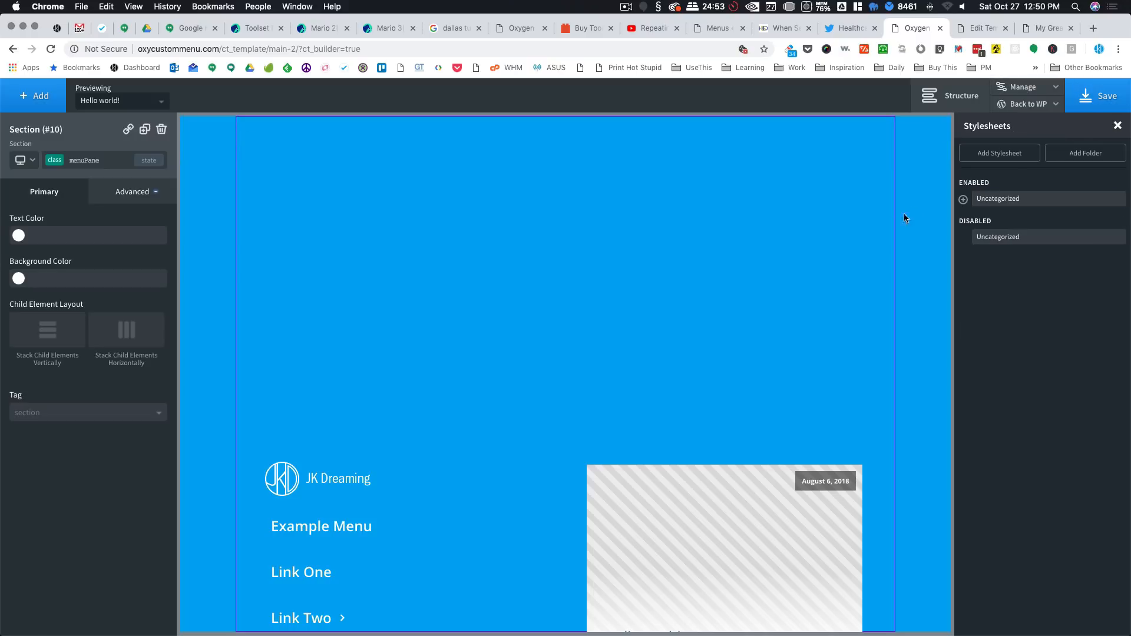
click(964, 200)
click(1004, 220)
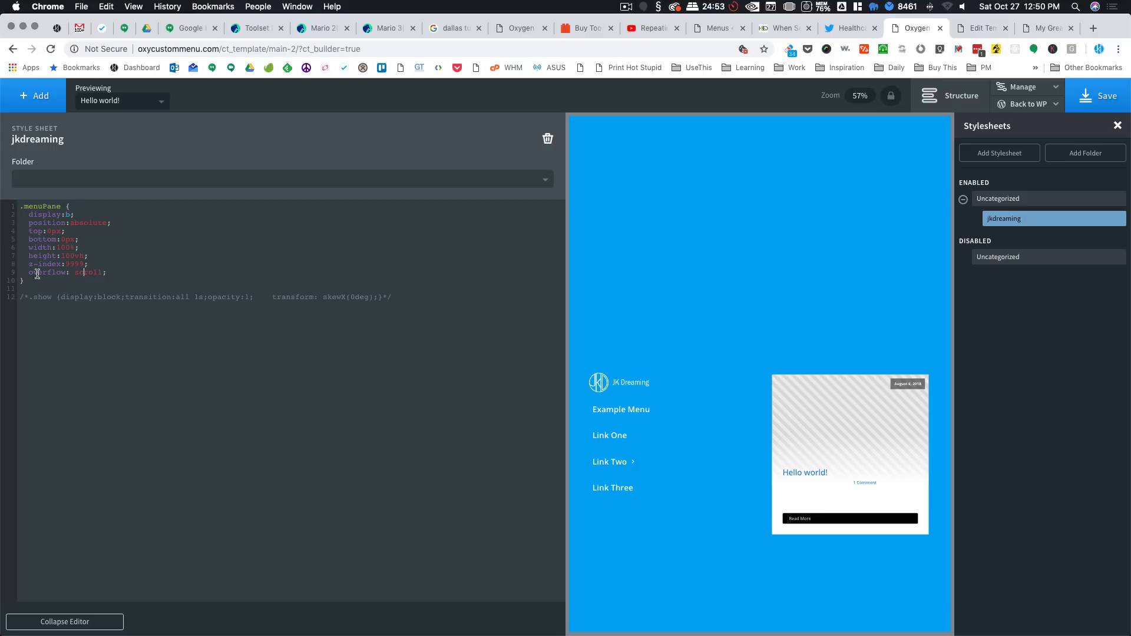
drag(29, 296, 8, 297)
key(super+x)
key(Return)
key(Up)
key(super+v)
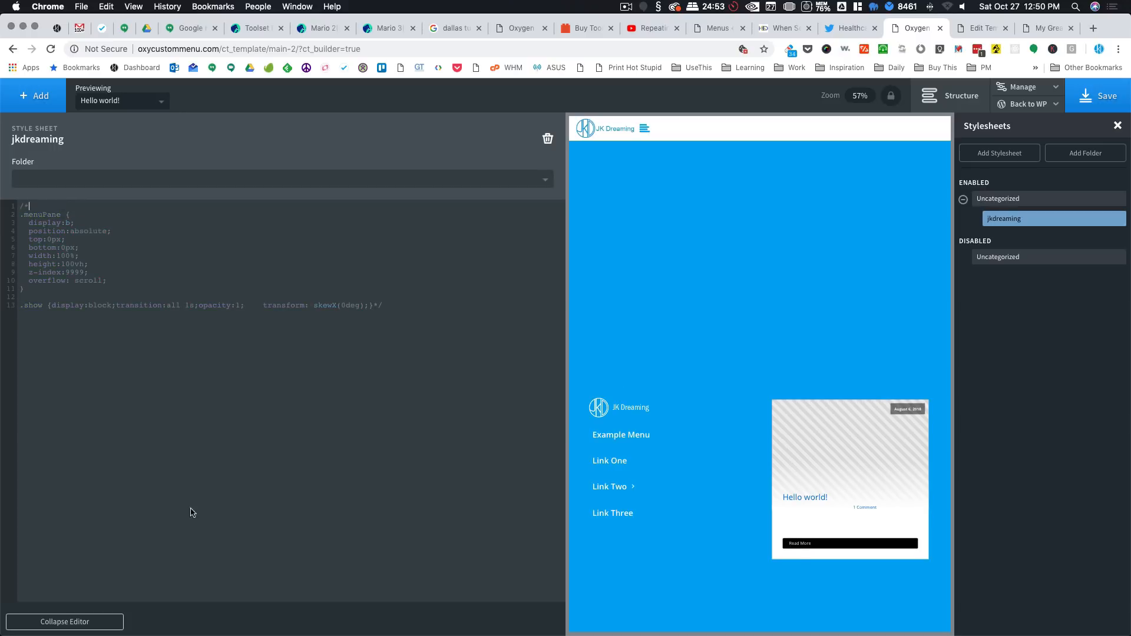
click(69, 622)
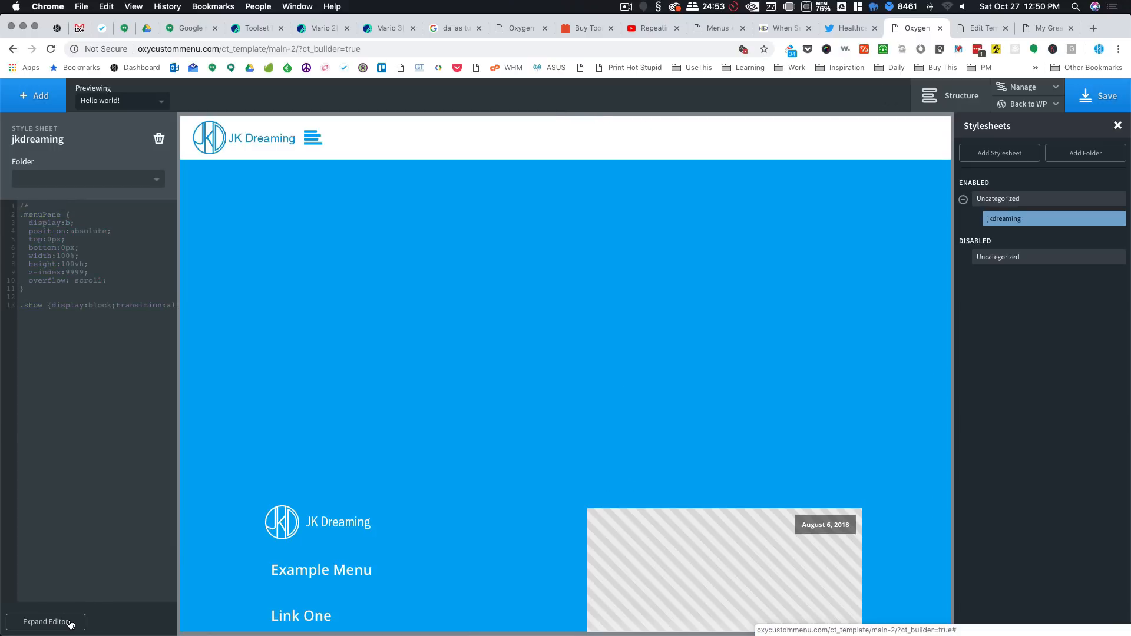
Step: Review the header menu icon's jQuery click script and apply the code
click(383, 231)
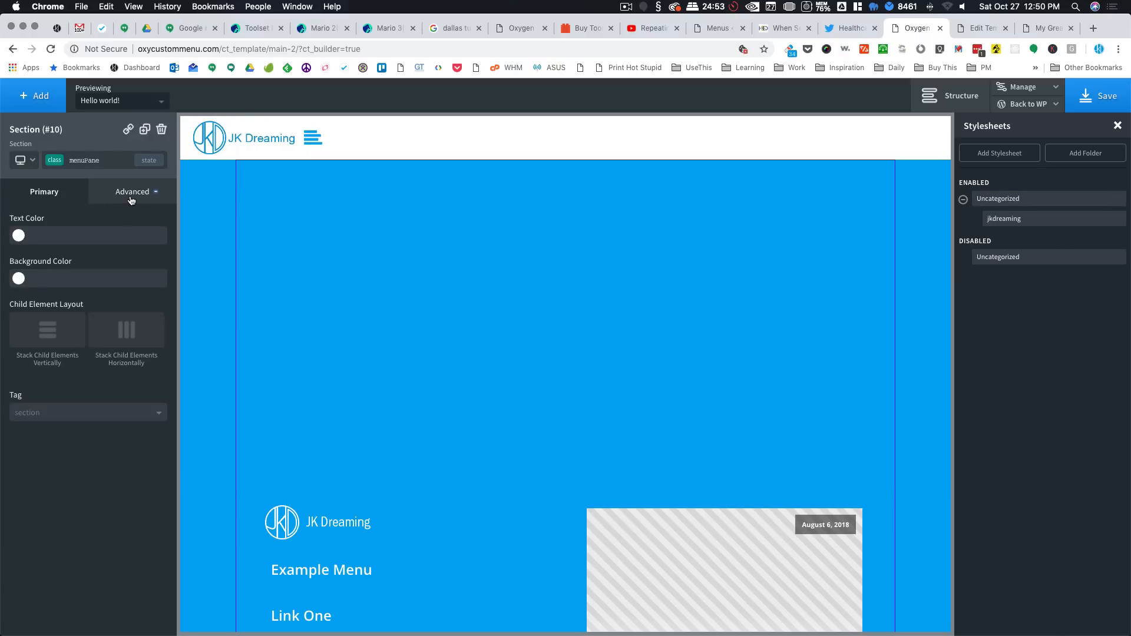
click(132, 200)
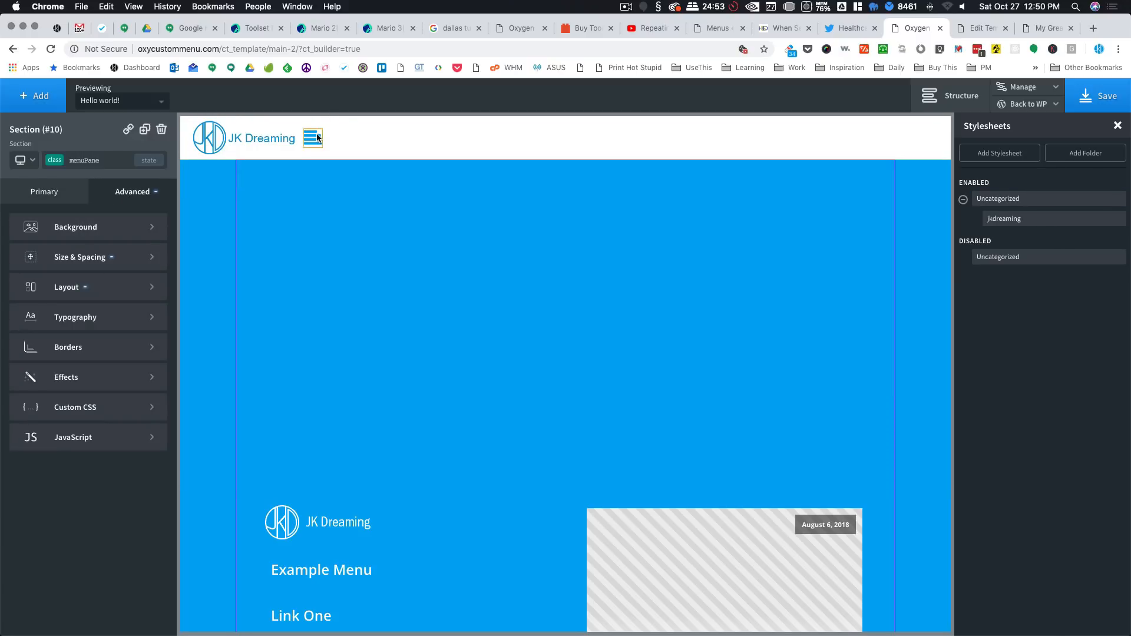
click(317, 137)
click(135, 200)
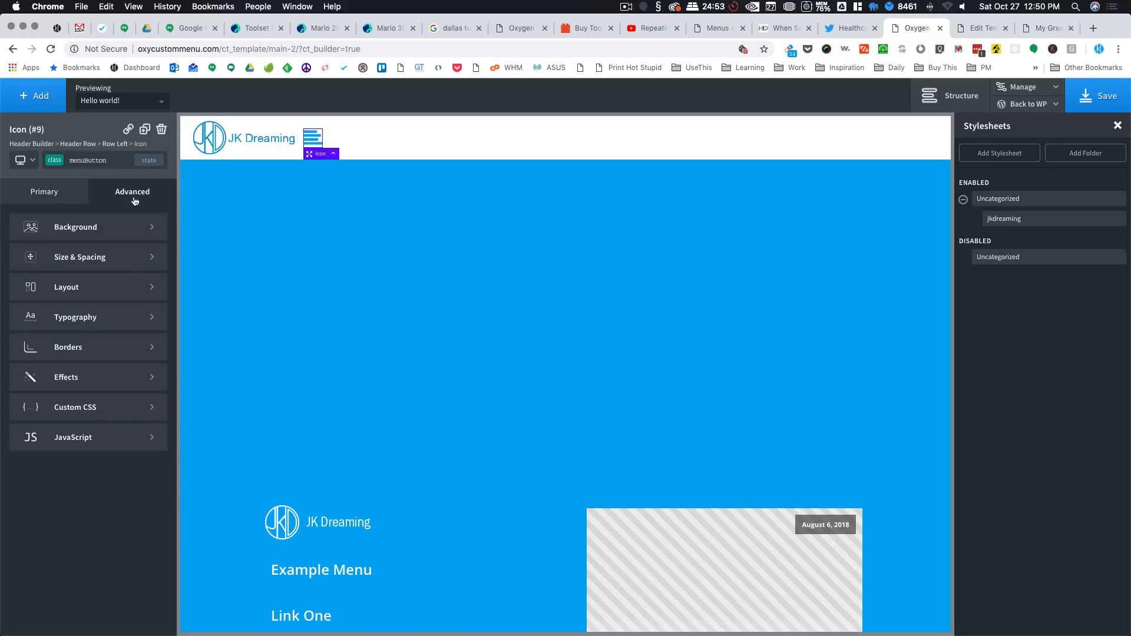
click(91, 436)
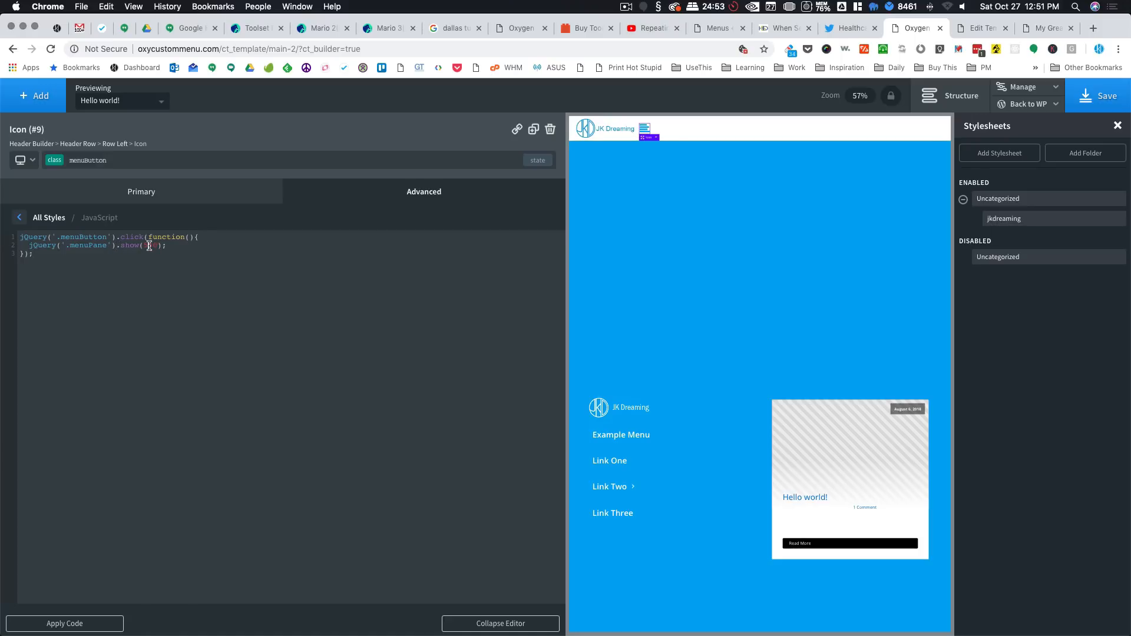
double_click(34, 238)
double_click(139, 237)
double_click(162, 237)
click(151, 254)
click(72, 623)
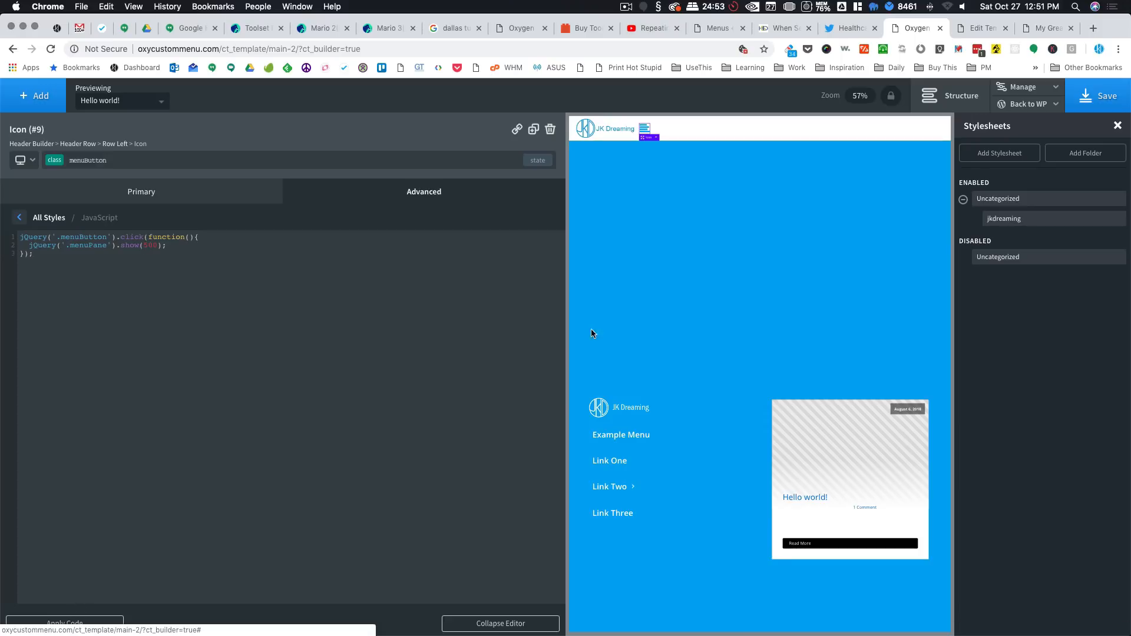
Step: Shrink the blue menu section's large top padding and set its bottom padding to about 118 px
click(610, 309)
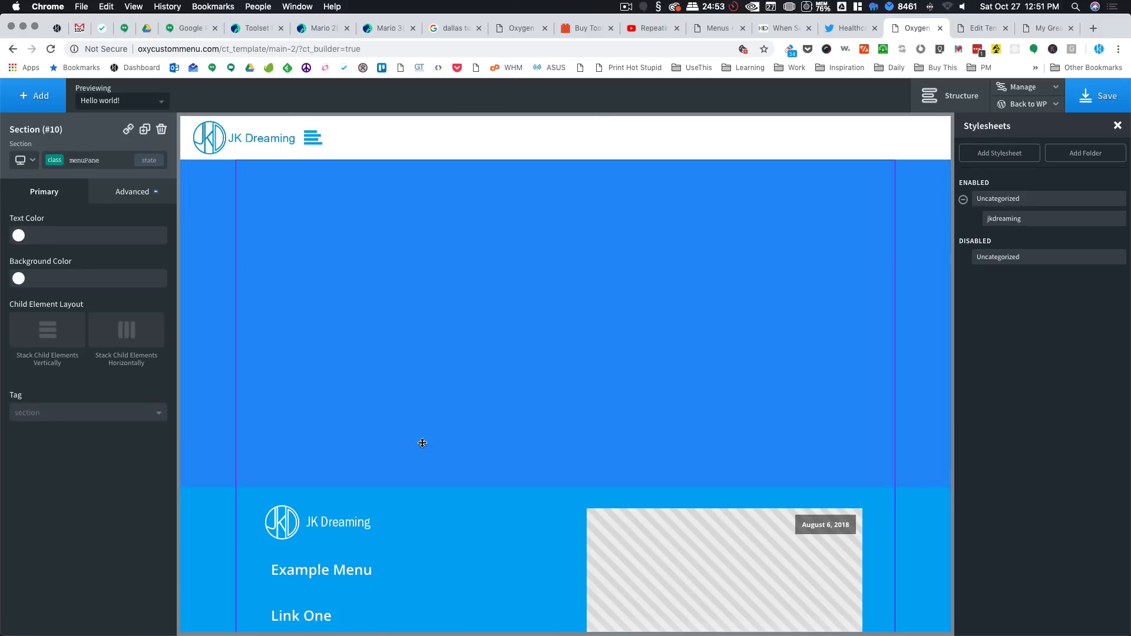
drag(422, 445, 421, 116)
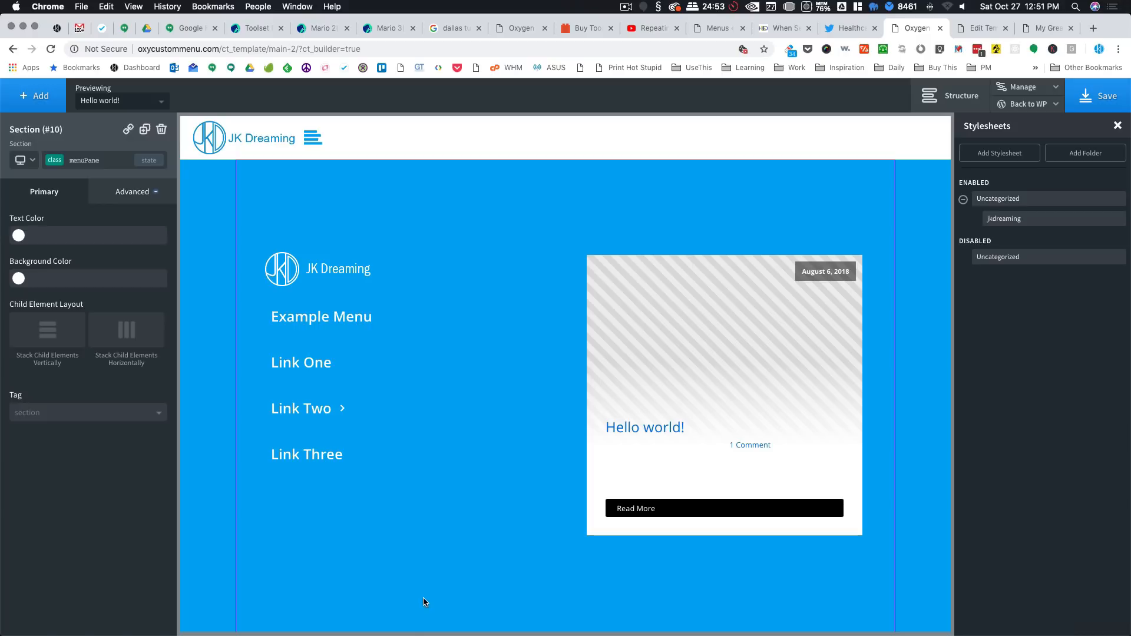
scroll(423, 597, down, 2)
drag(406, 600, 399, 635)
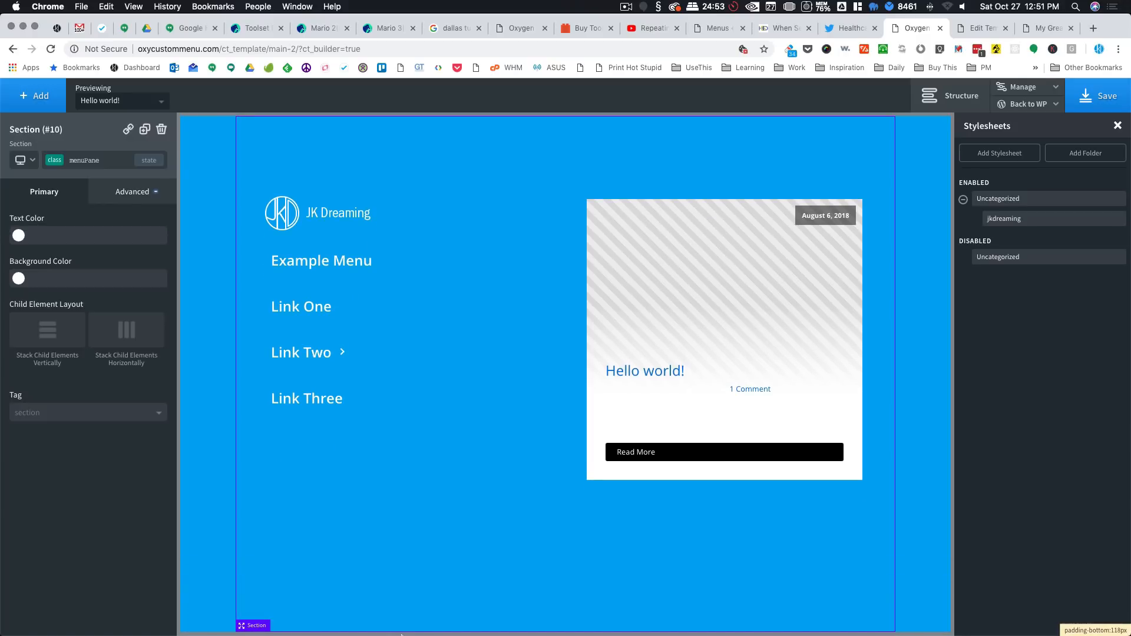
scroll(409, 422, up, 2)
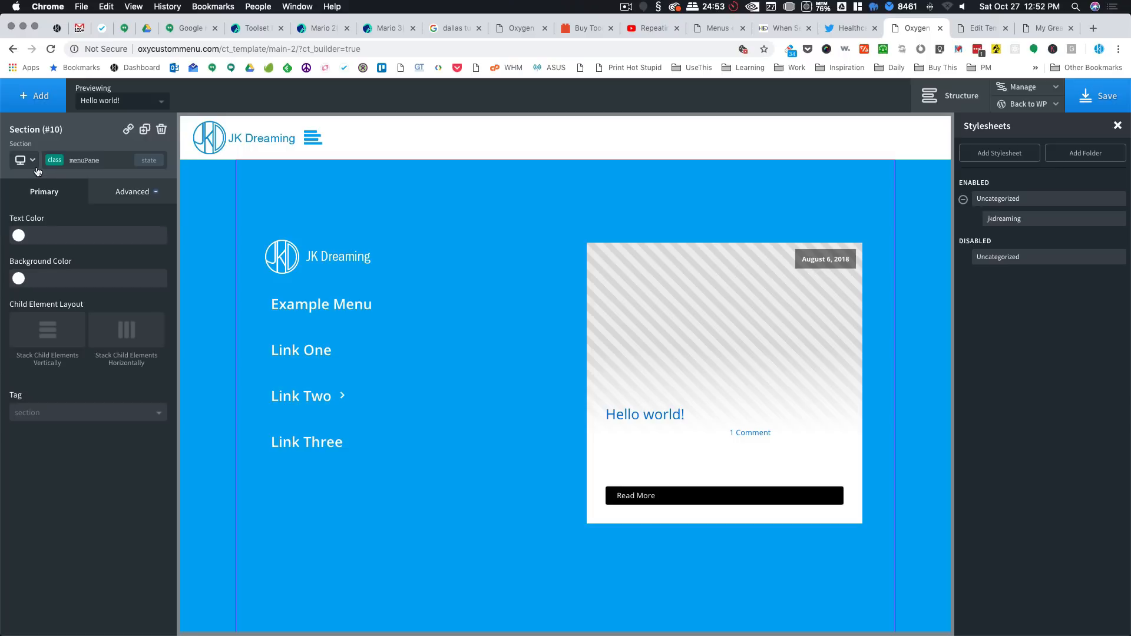
Step: Add a div inside the column that holds the logo and menu, place it above the menu, and nest the white logo image in it
click(373, 262)
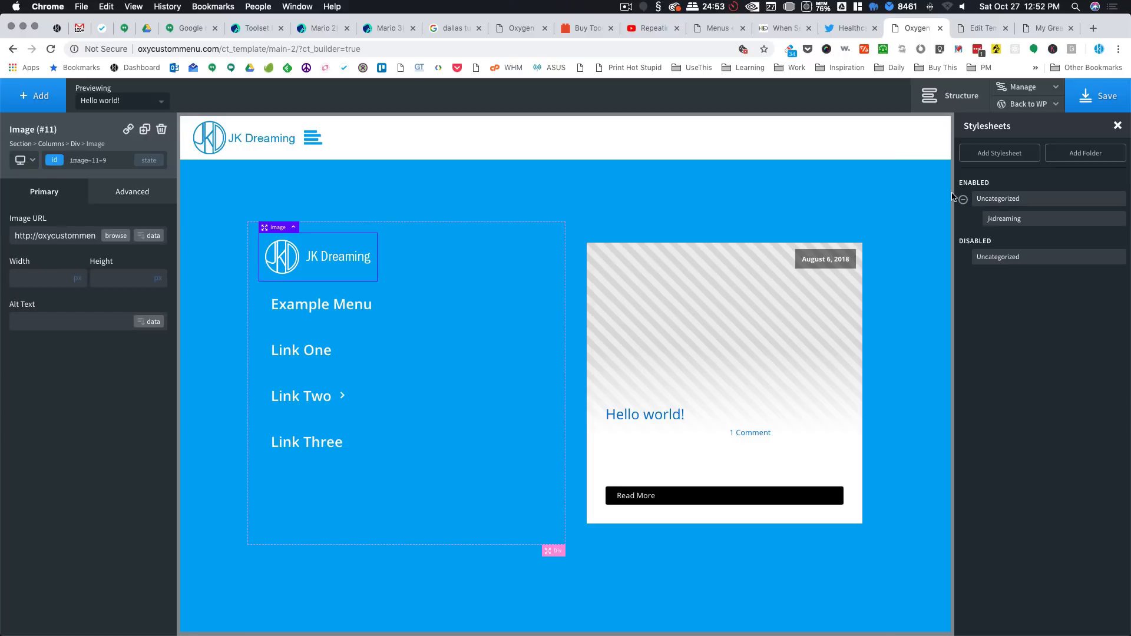
click(951, 98)
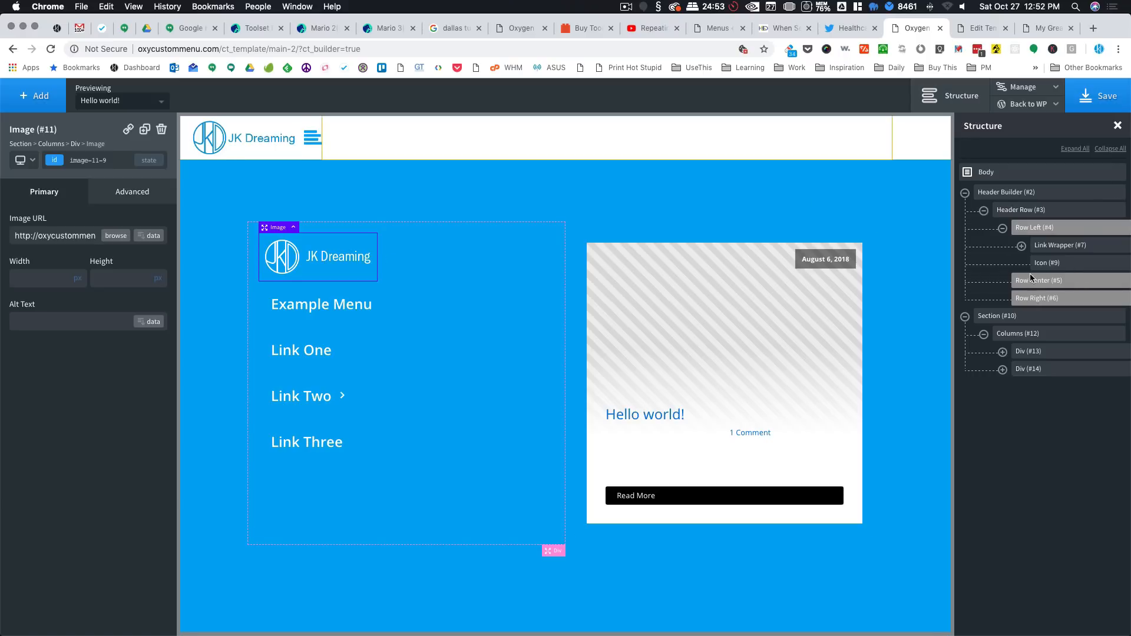
click(1061, 246)
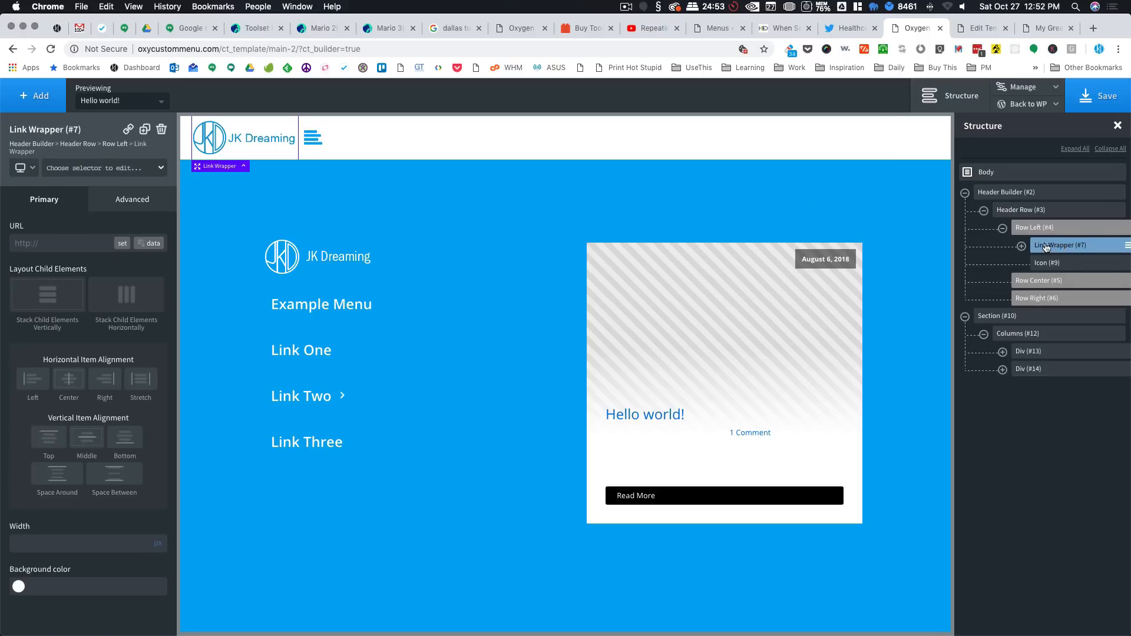
click(1013, 334)
click(1003, 351)
click(1048, 355)
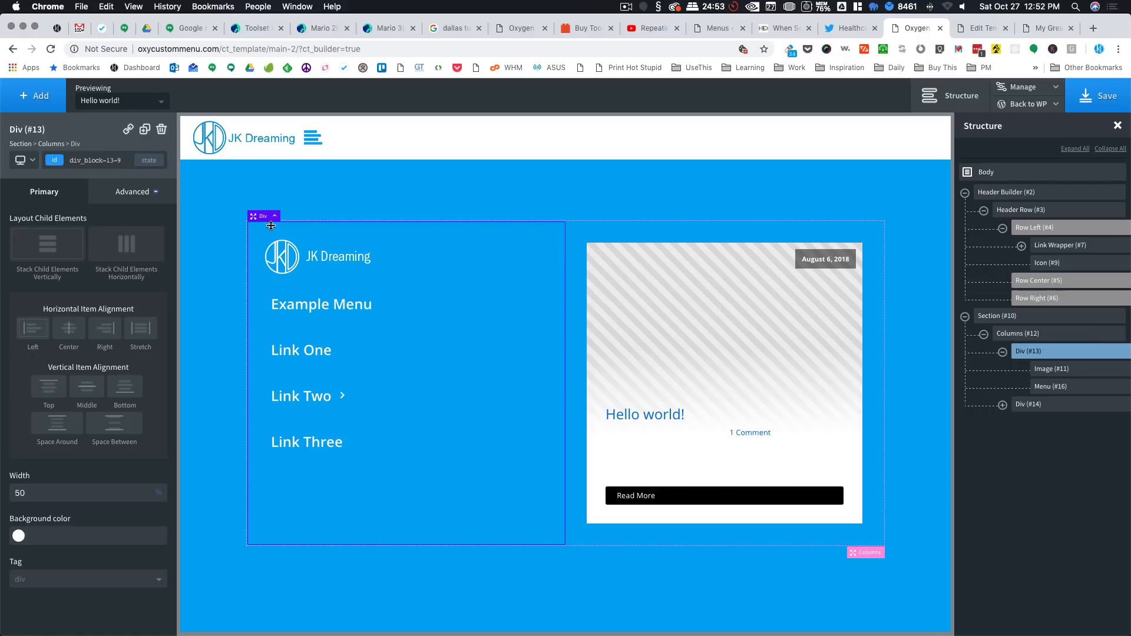
click(50, 99)
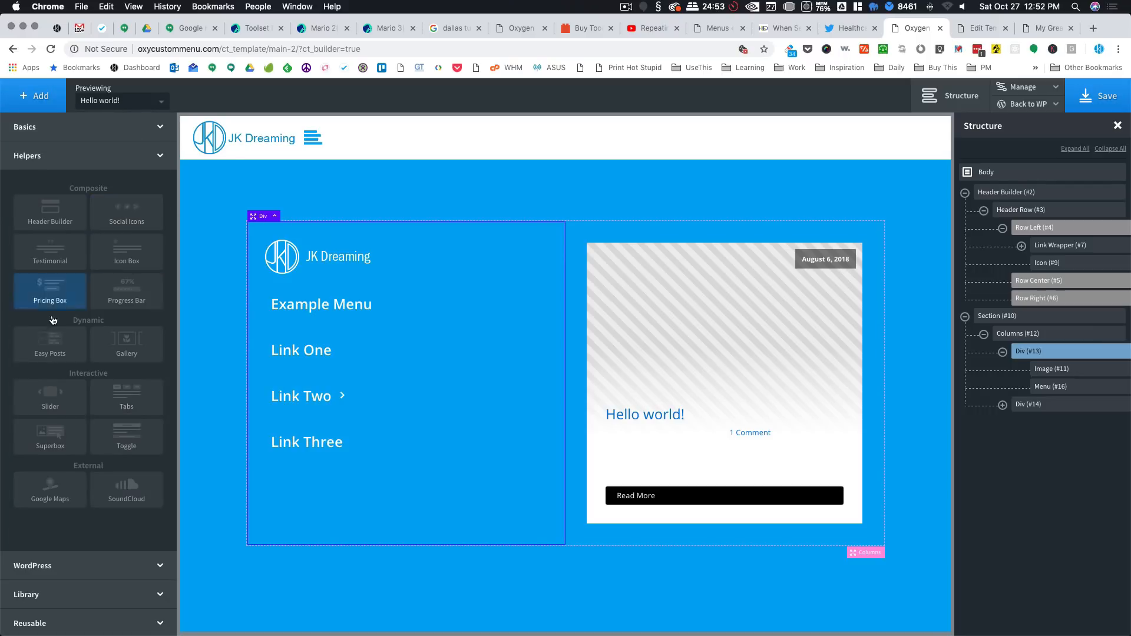
click(47, 100)
click(47, 100)
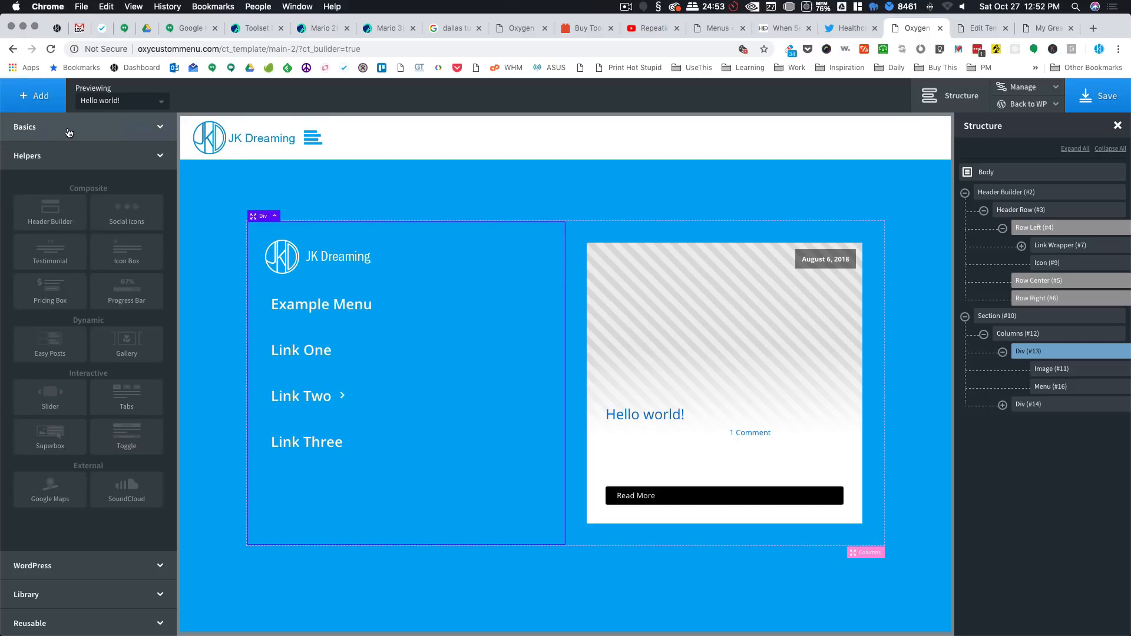
click(95, 127)
click(126, 175)
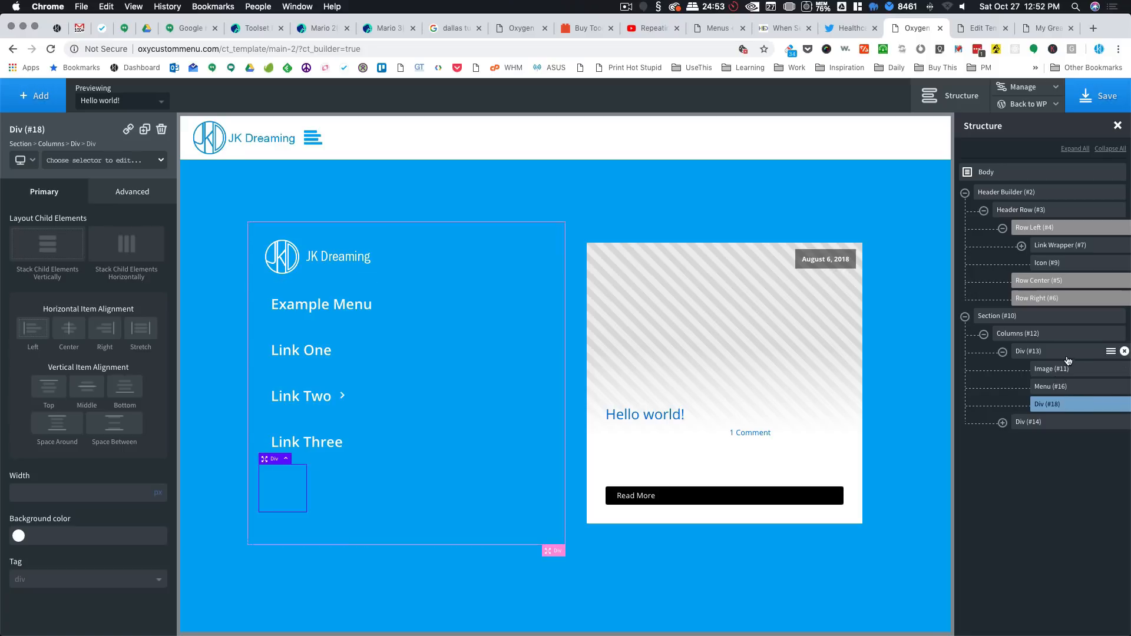
drag(1067, 368, 1106, 409)
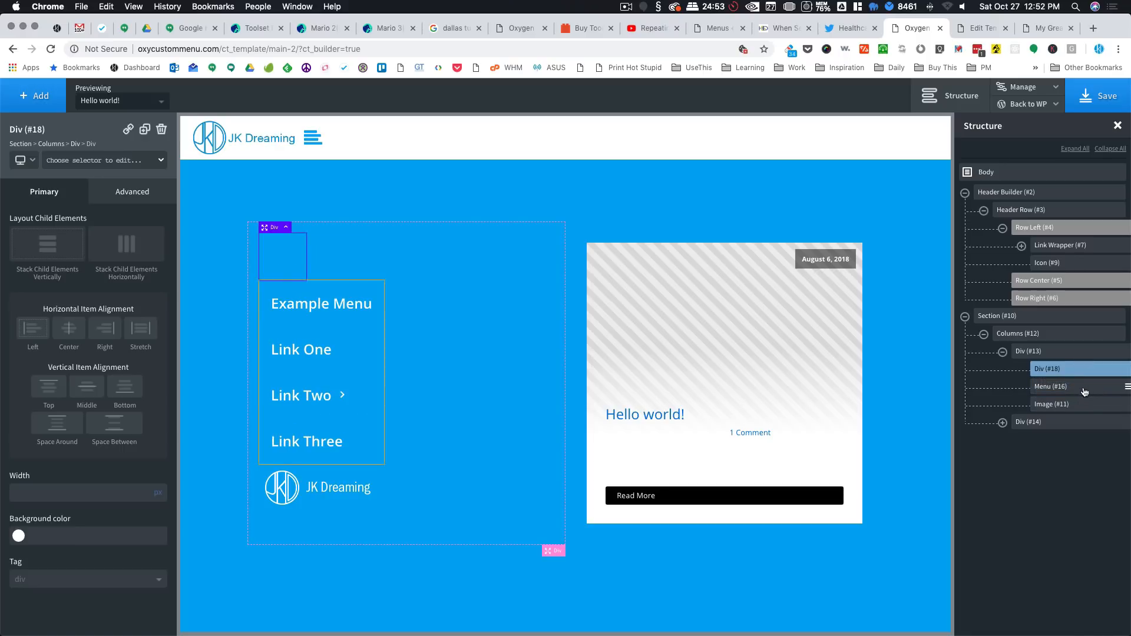
drag(1091, 407, 1119, 387)
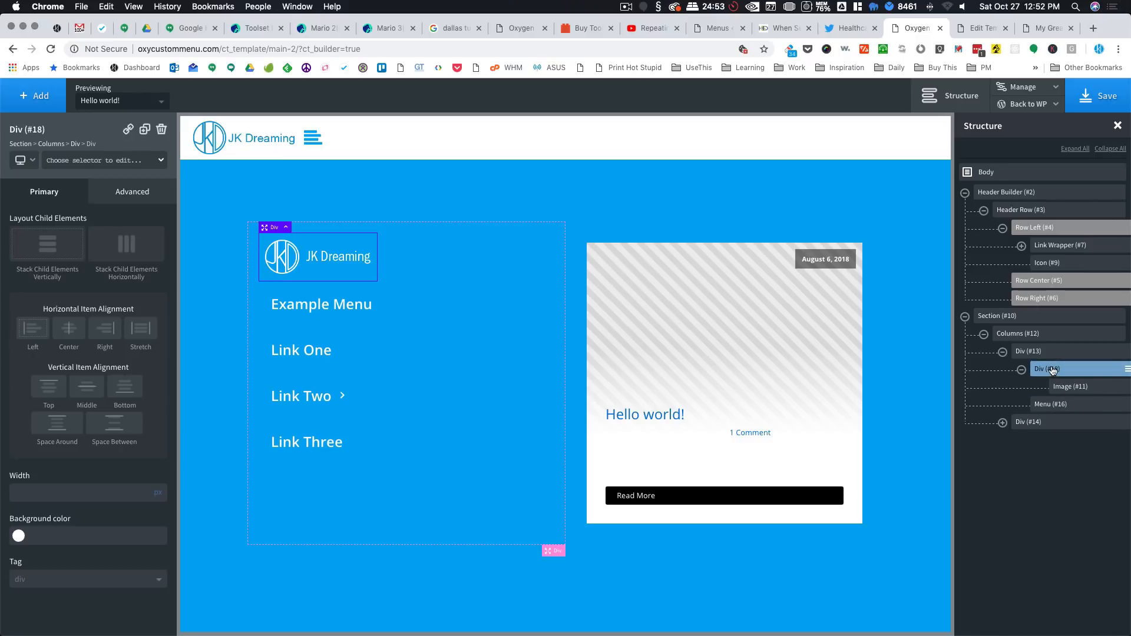
Step: Add an icon below the logo inside the new div, set it to the Font Awesome close icon, and select the containing div
click(46, 100)
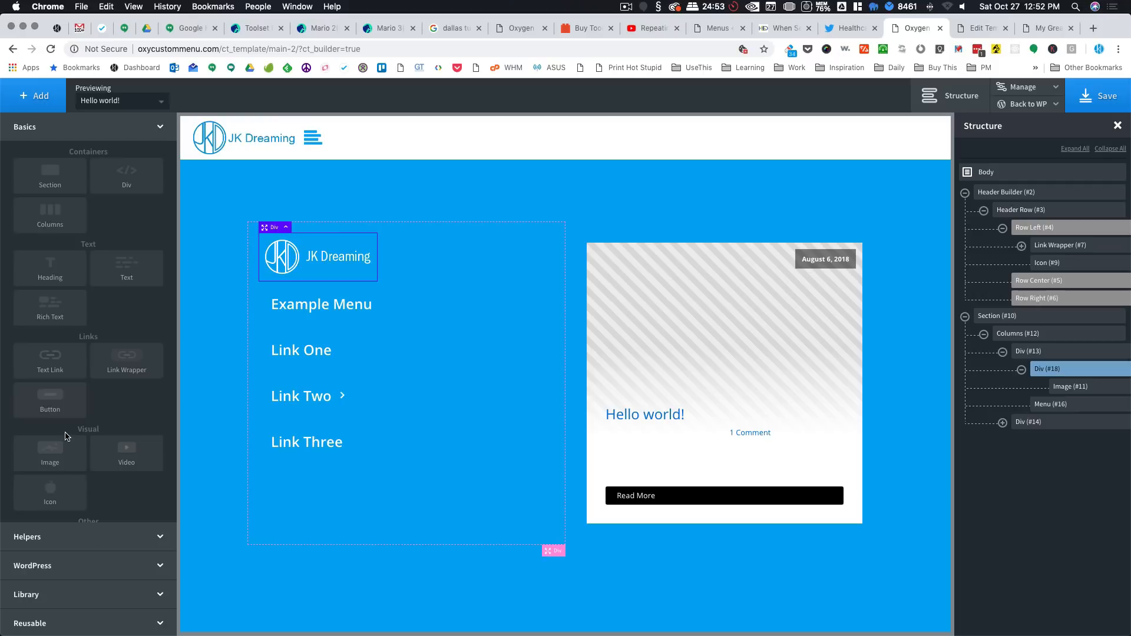
click(59, 497)
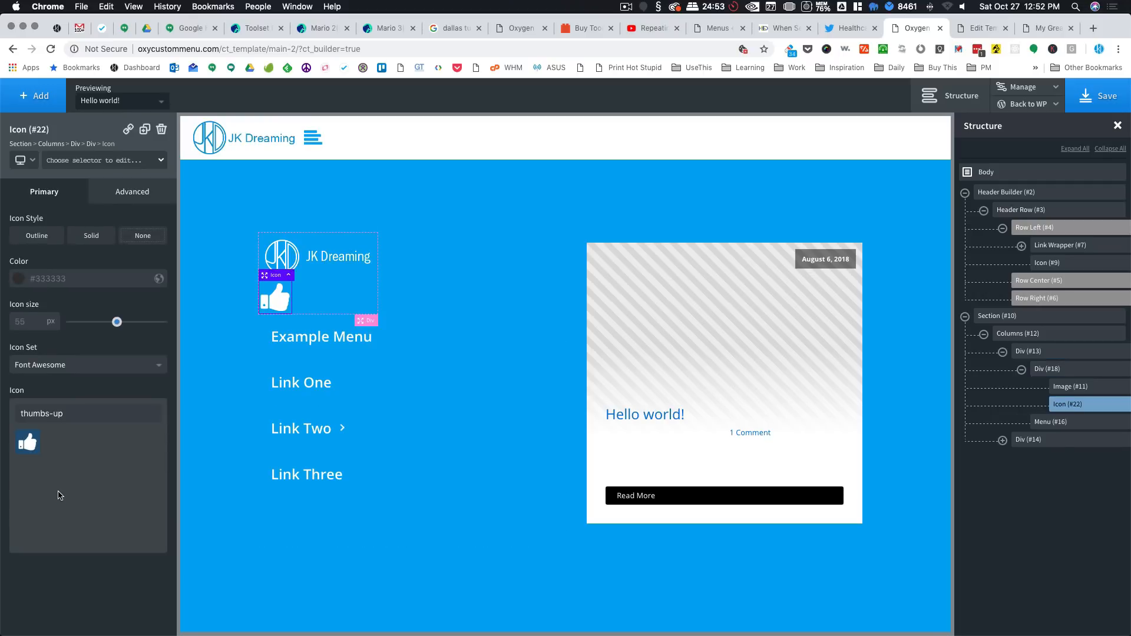
triple_click(52, 413)
text(close)
click(27, 446)
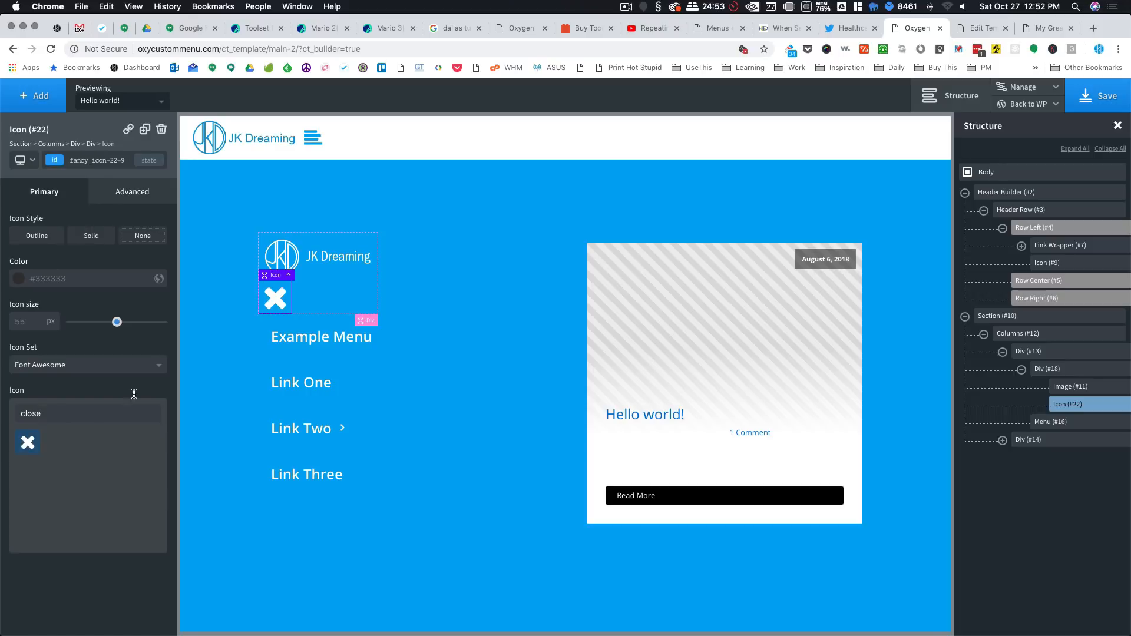
click(333, 293)
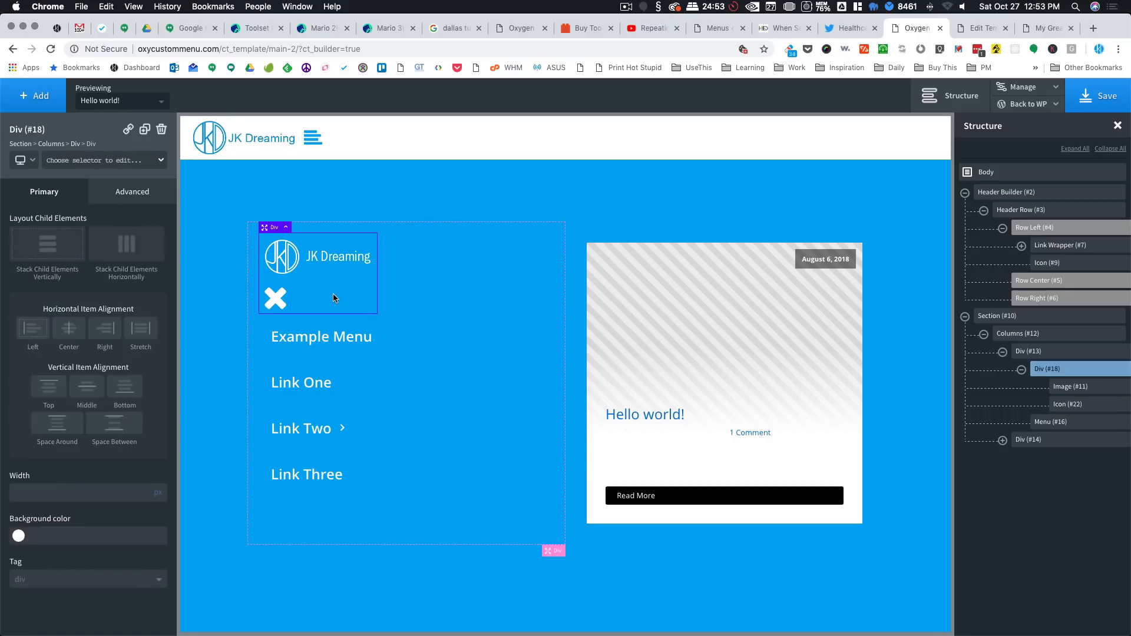
Step: Stack the logo and close icon's div horizontally with middle vertical and left horizontal alignment, and save the template
click(118, 249)
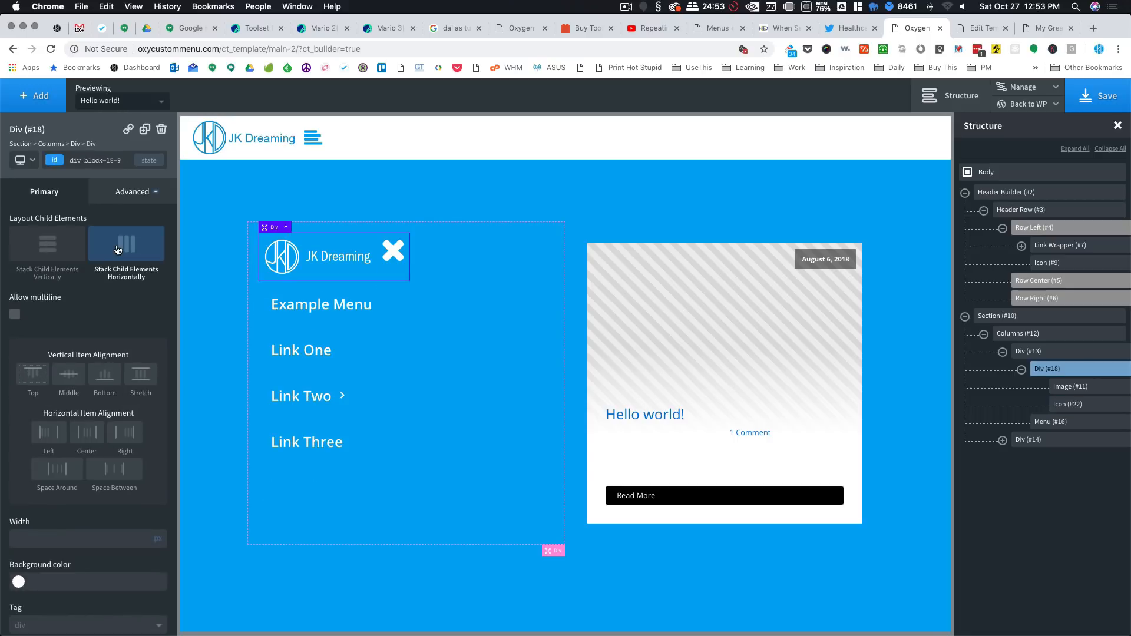
click(71, 376)
click(87, 433)
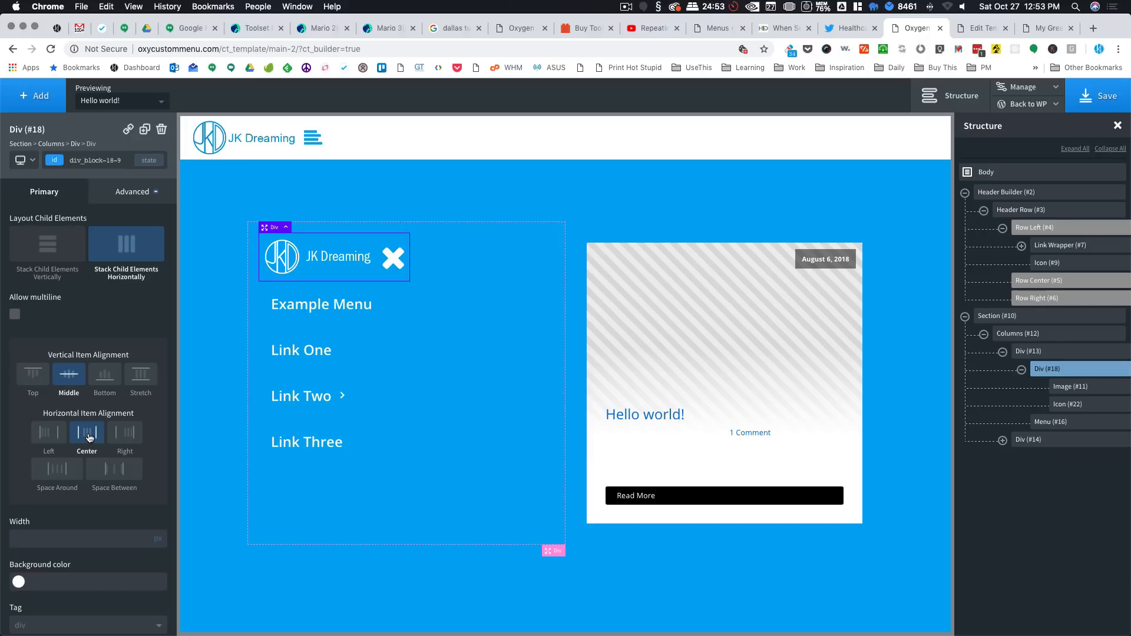
click(49, 436)
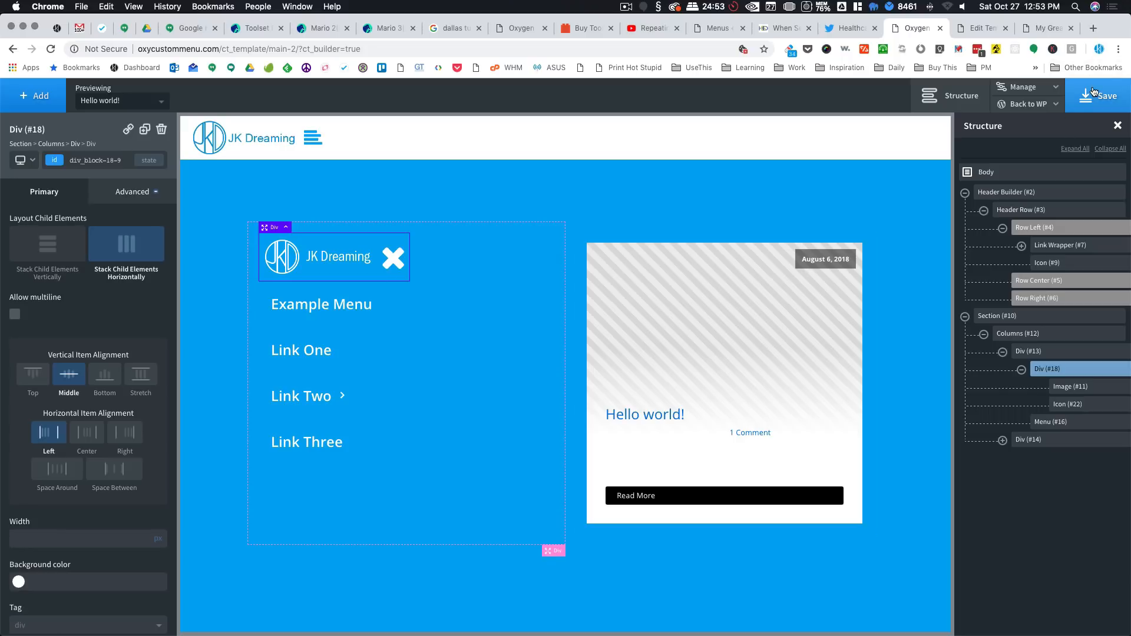
click(1093, 92)
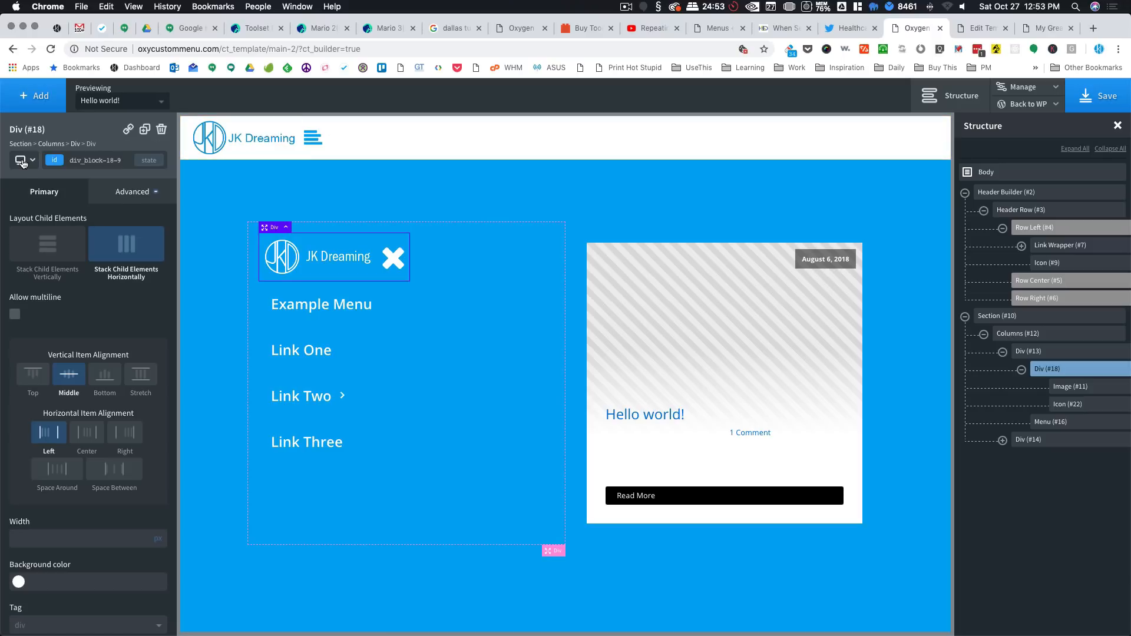
Step: In the Page container (1120px) and below view, set .oxy-post to width: 100% !important in the posts grid's template CSS and apply it
click(25, 160)
click(44, 212)
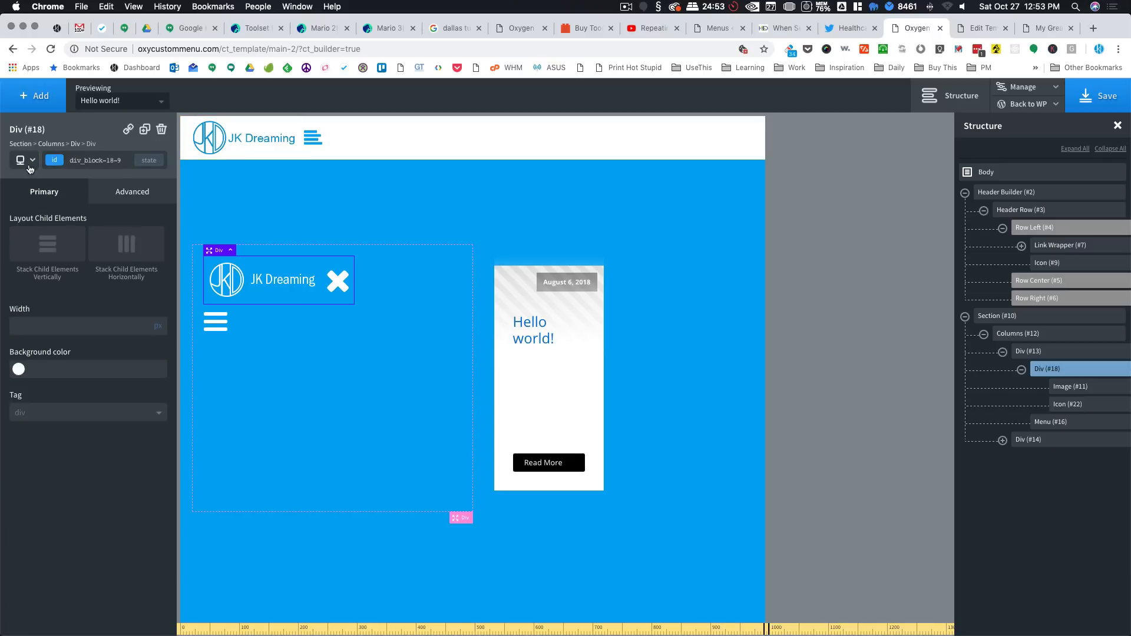
click(531, 378)
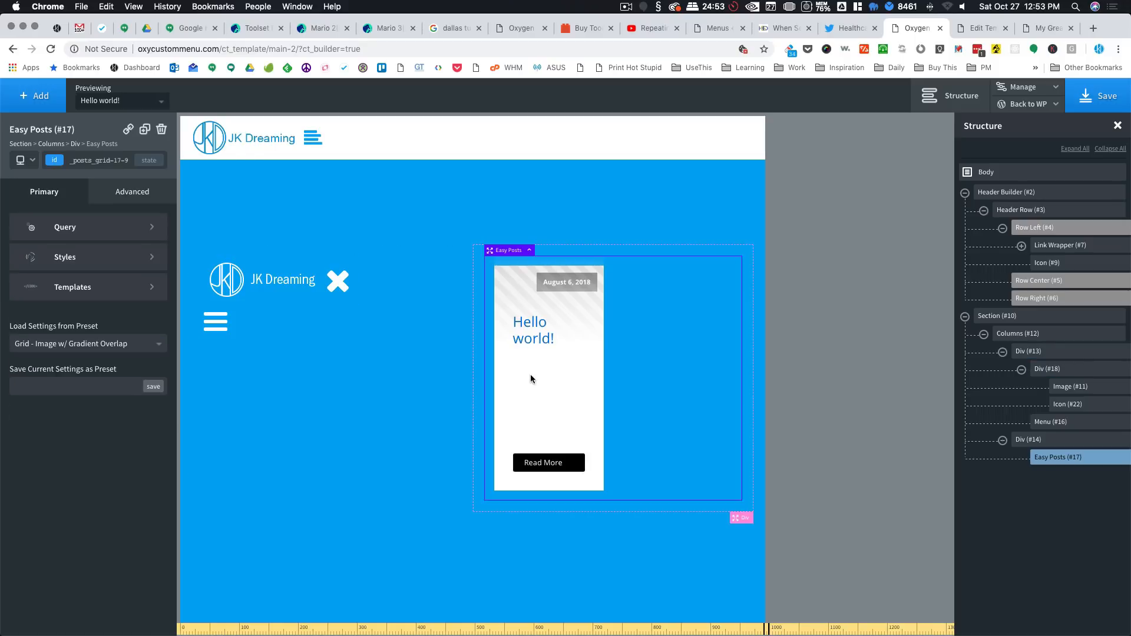
click(105, 296)
click(93, 283)
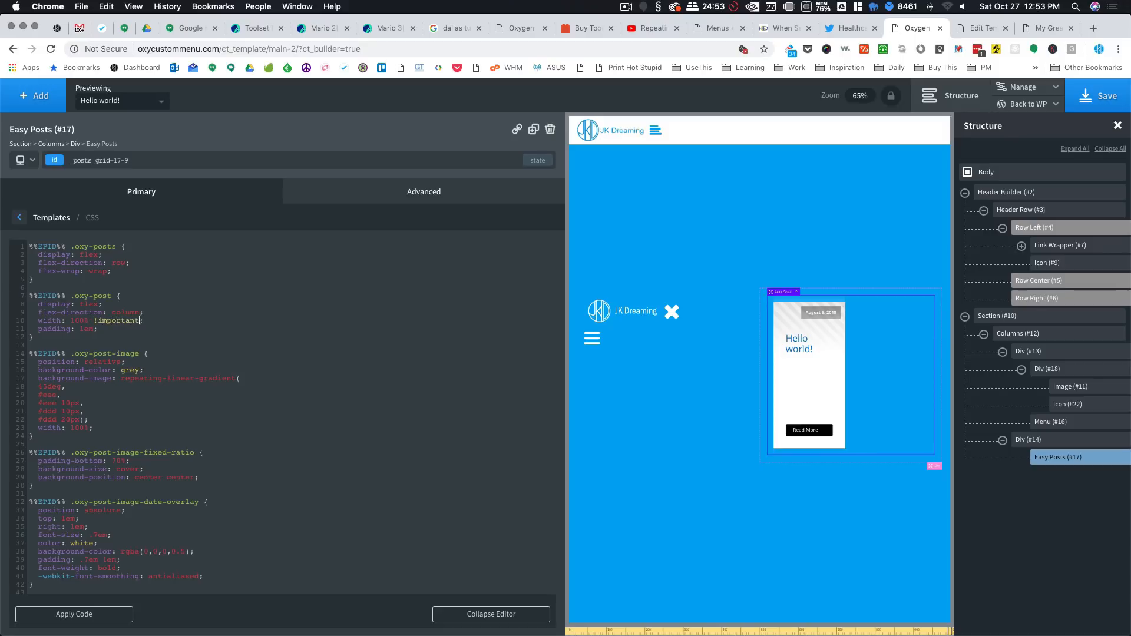
click(97, 614)
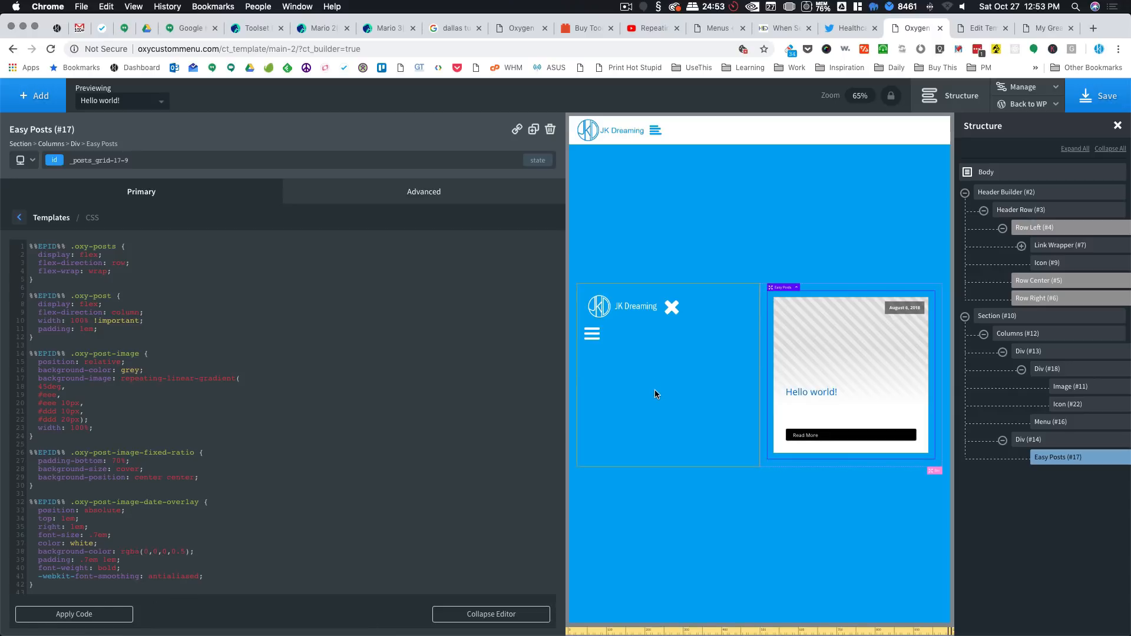
click(491, 614)
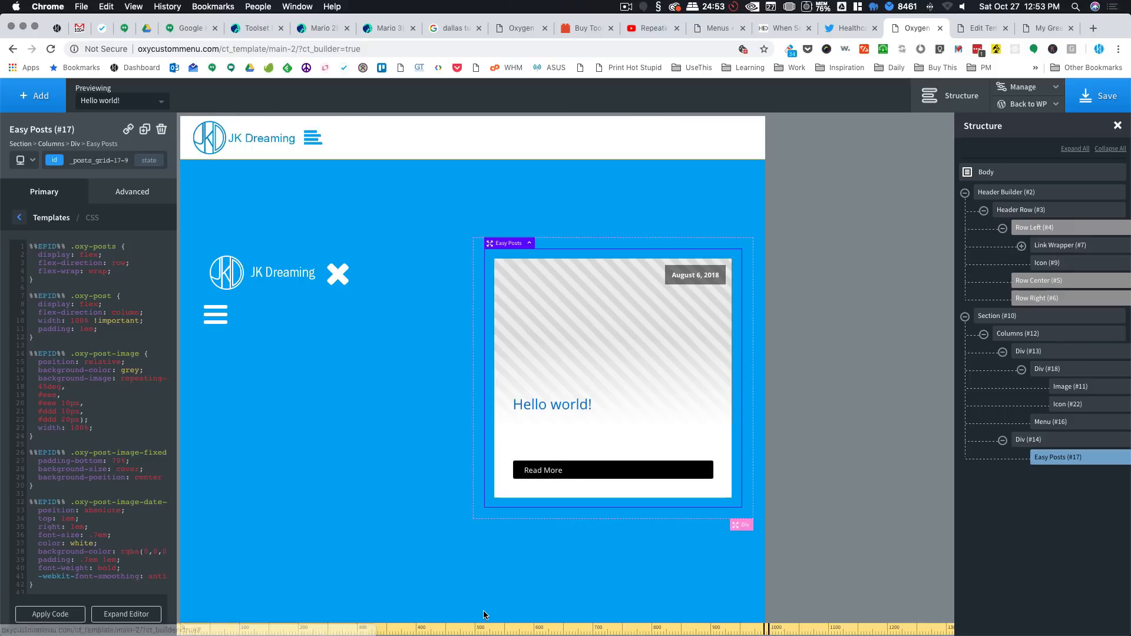
Step: Set the mobile toggle of the menu below the logo to Never and save the template
click(277, 357)
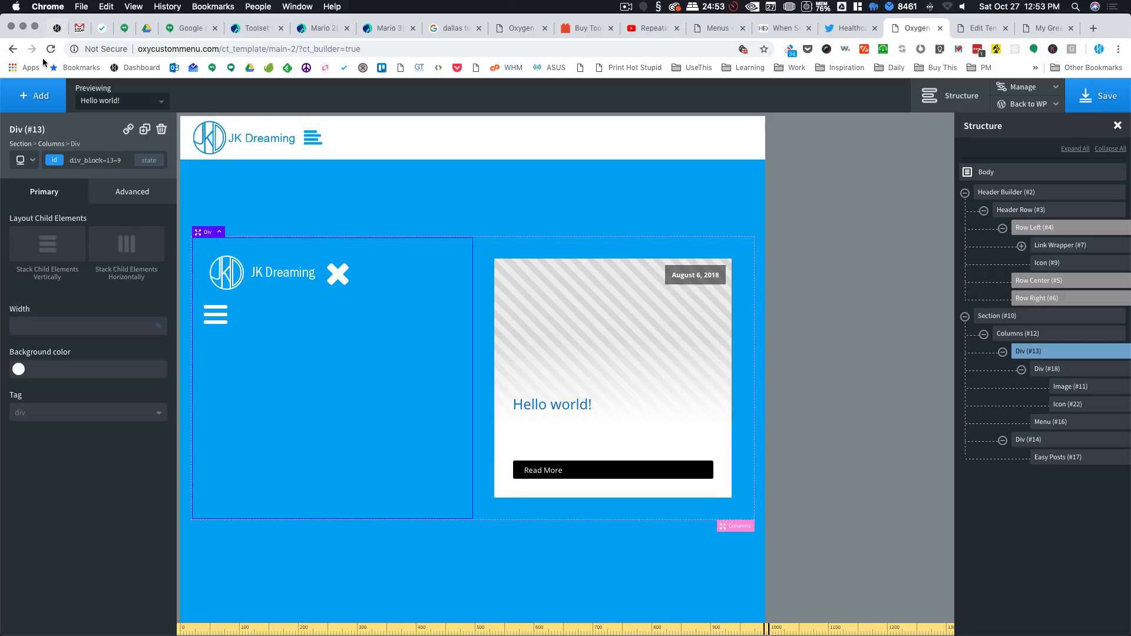
click(218, 316)
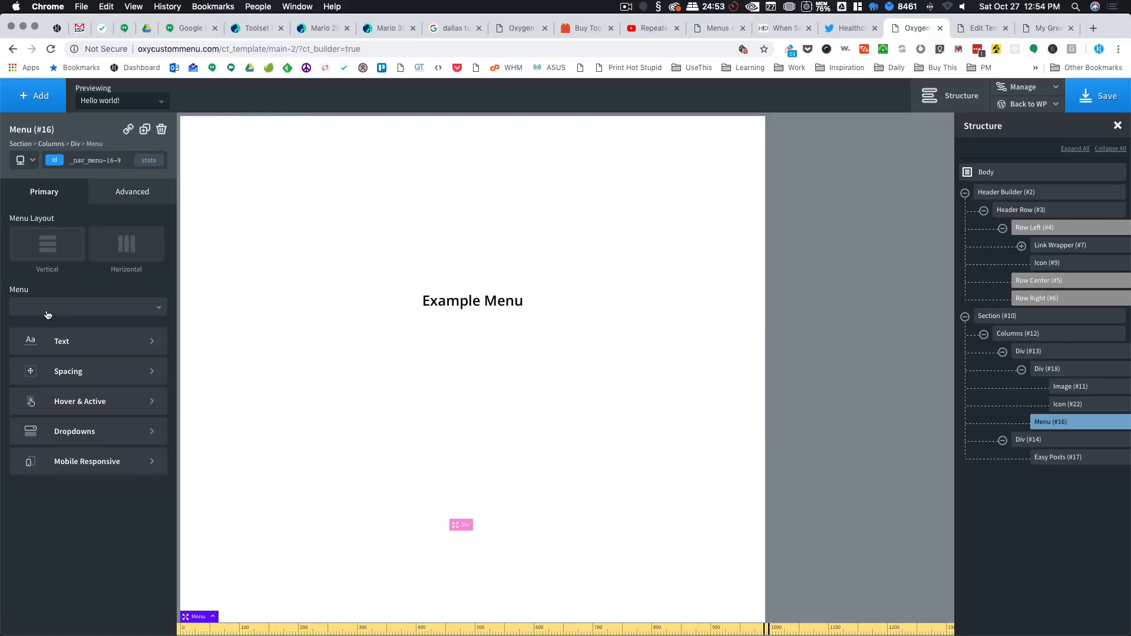
click(100, 462)
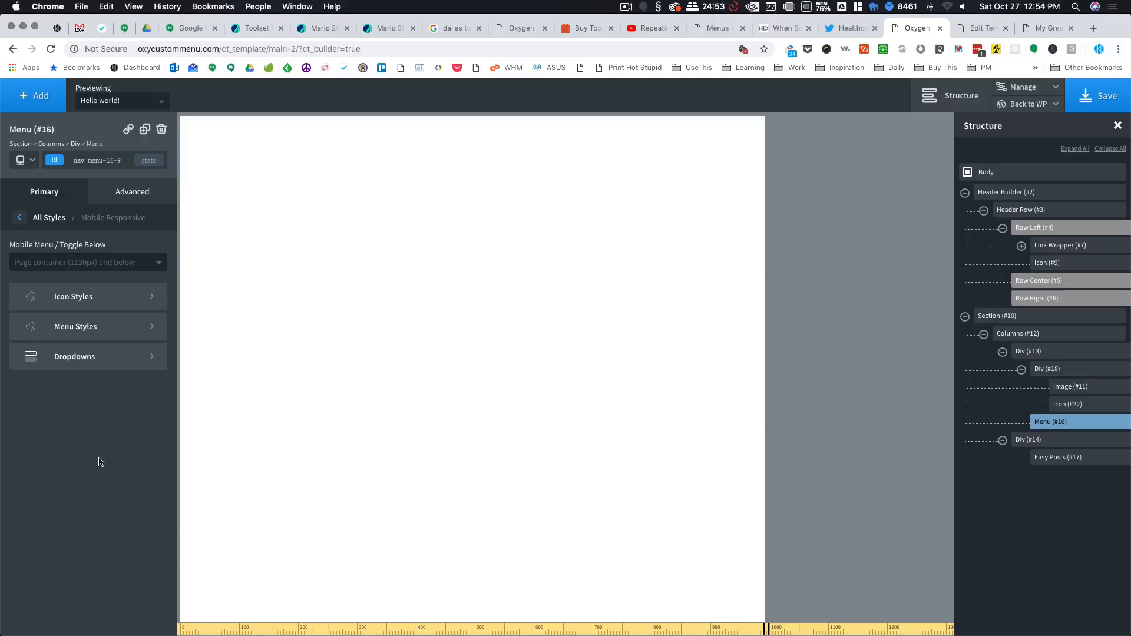
click(91, 359)
click(74, 219)
click(57, 262)
click(30, 365)
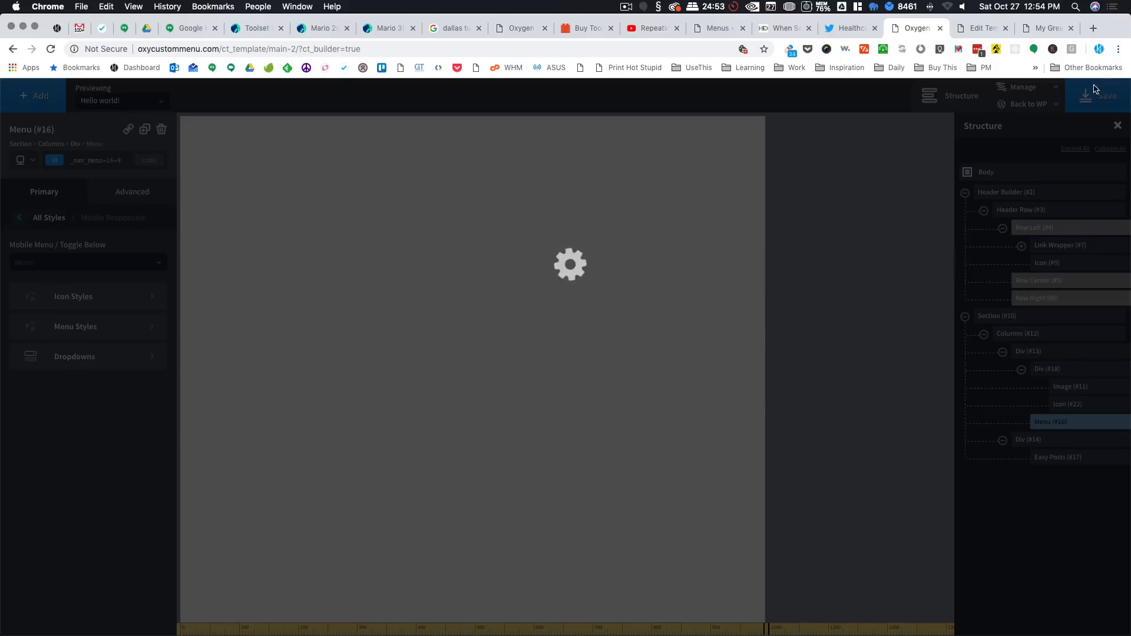
click(1098, 95)
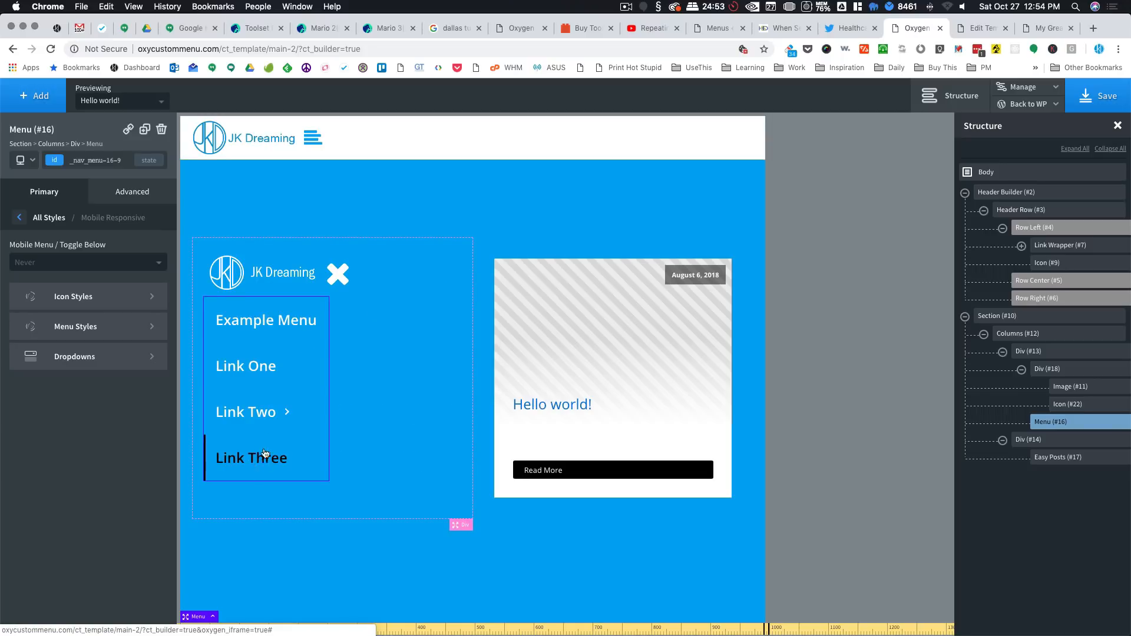
Step: Preview the menu section at the less than 992px and less than 768px breakpoints
click(34, 161)
click(36, 217)
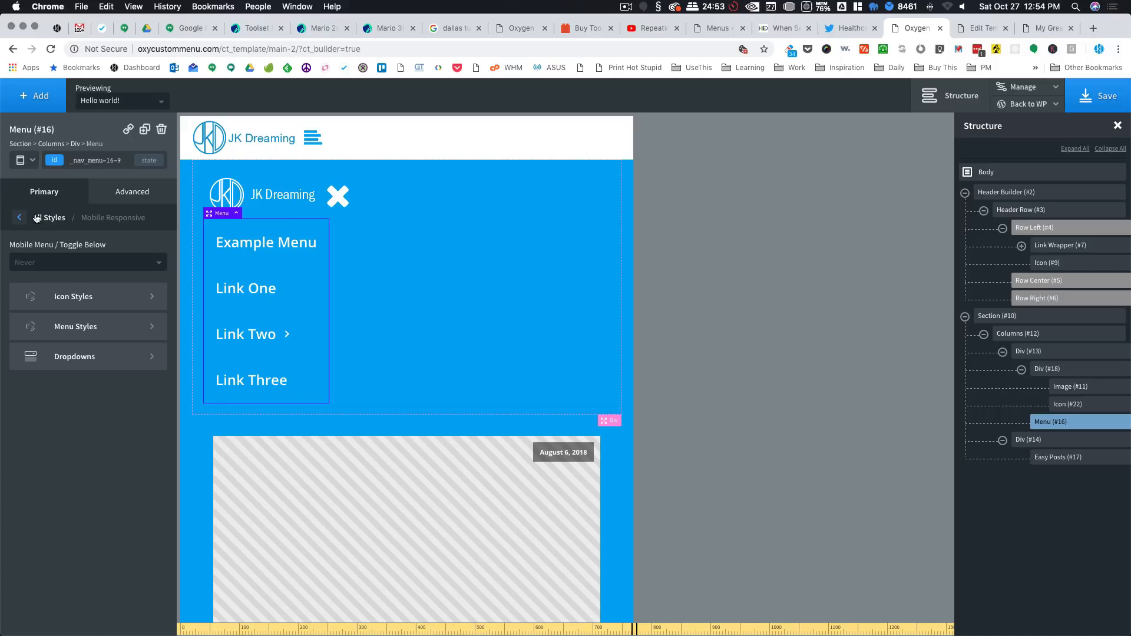
click(24, 160)
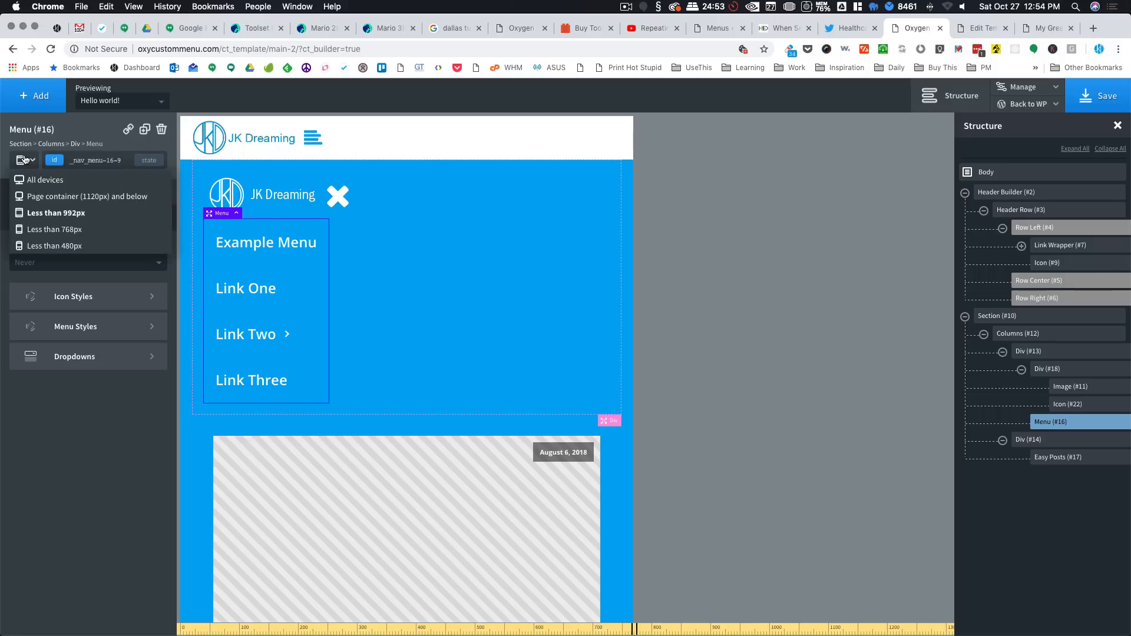
click(28, 231)
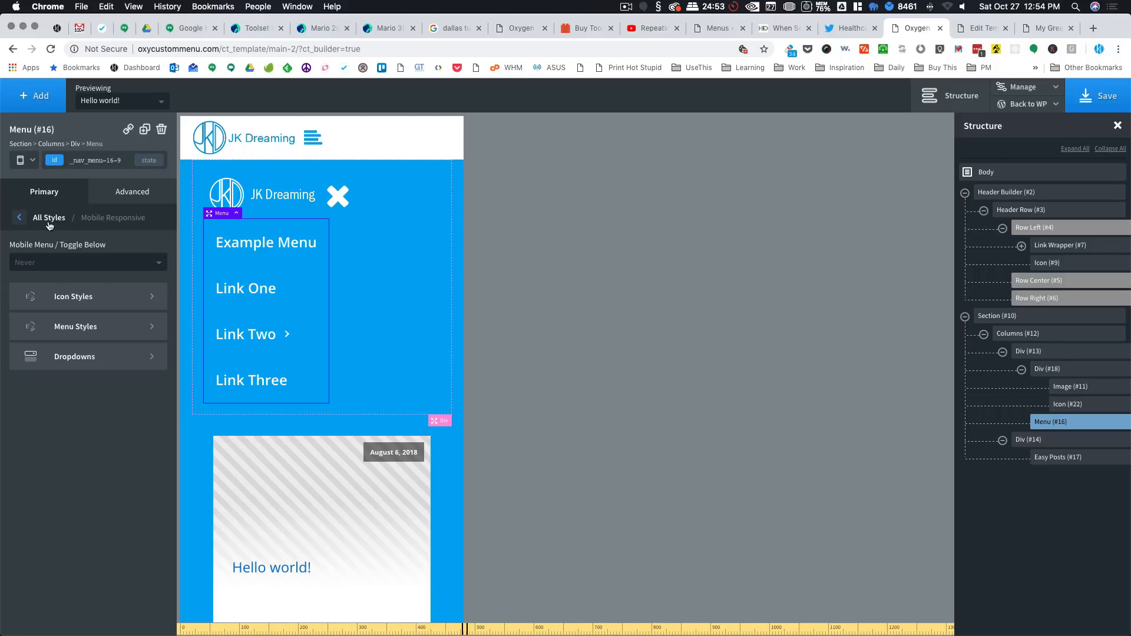
Step: In the all devices view, reduce the padding of the div around the posts grid to 0 px on all four sides and save
click(199, 462)
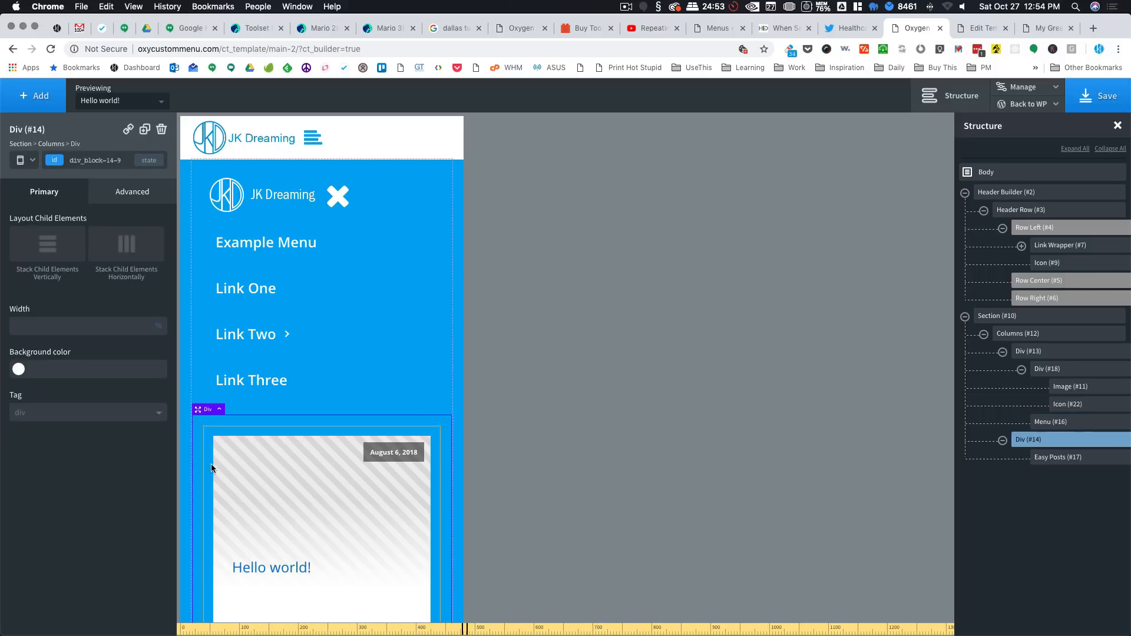
click(24, 161)
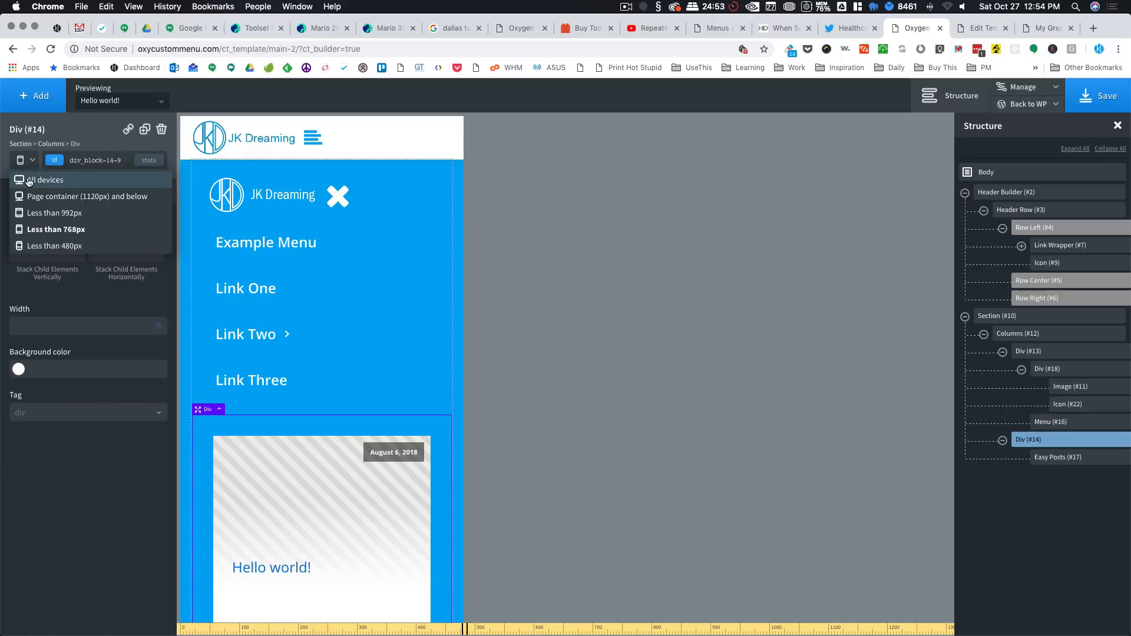
click(28, 180)
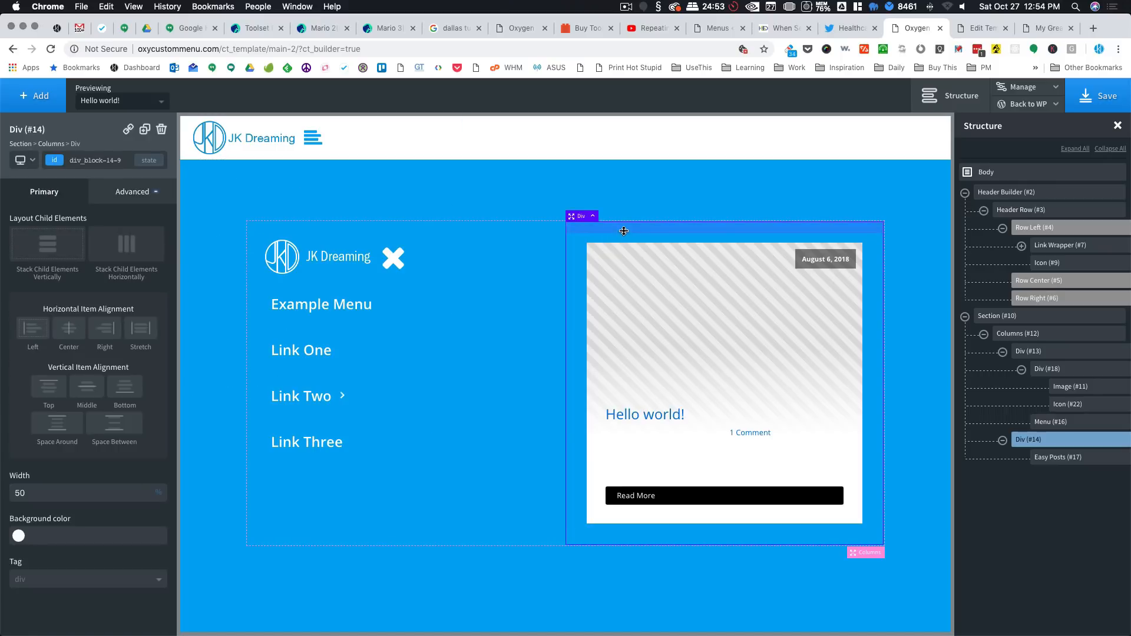
drag(624, 232, 624, 206)
drag(576, 279, 562, 281)
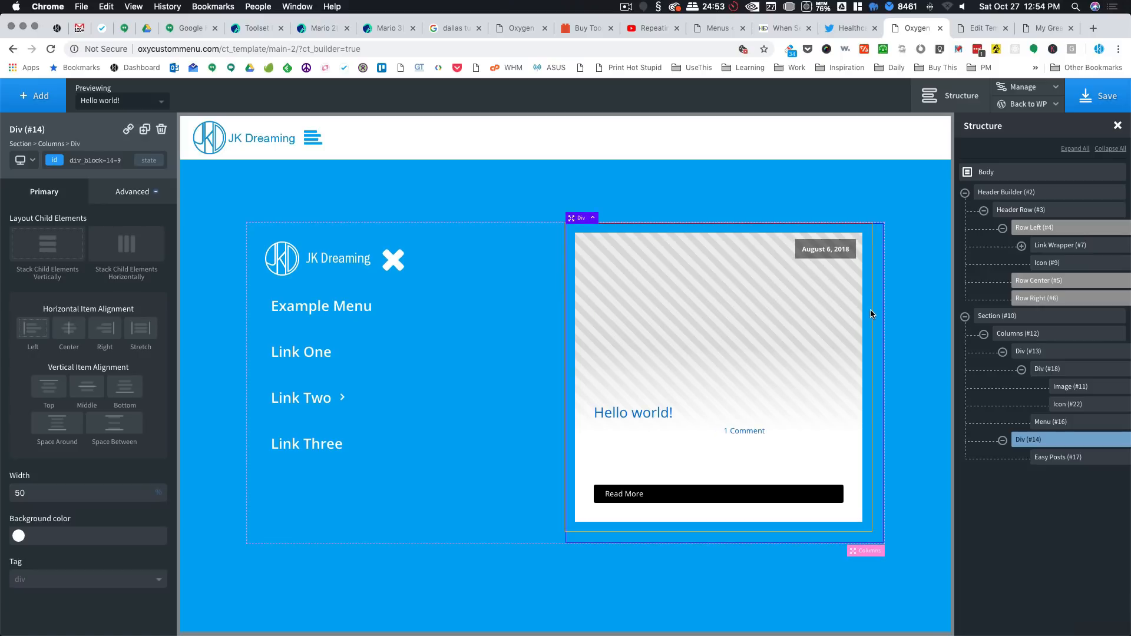
drag(874, 312, 839, 321)
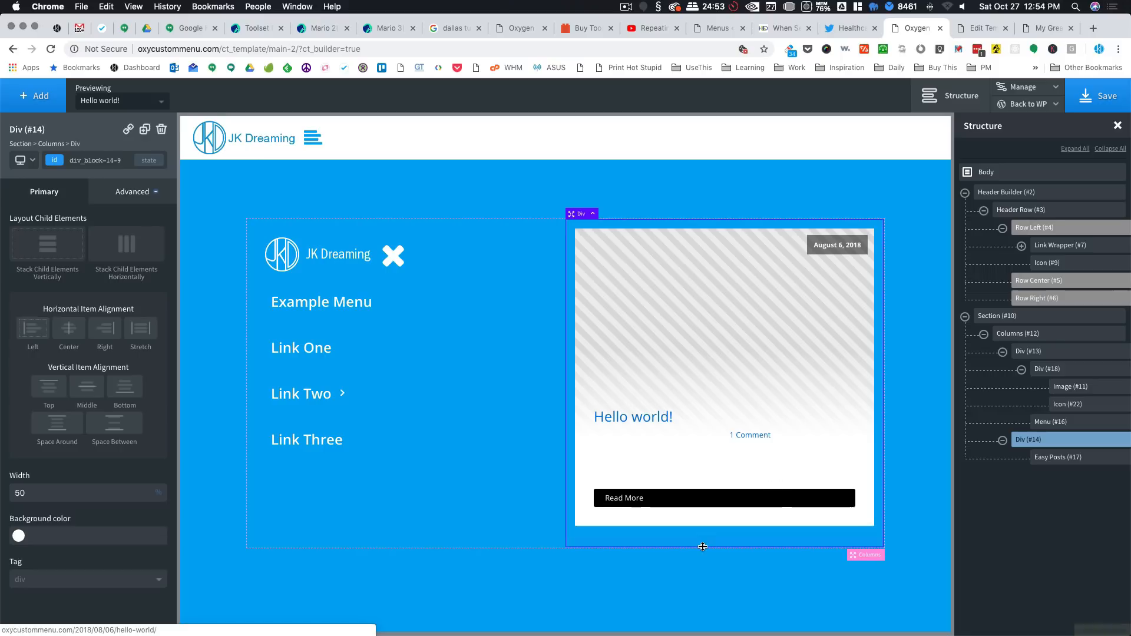
drag(711, 542, 705, 514)
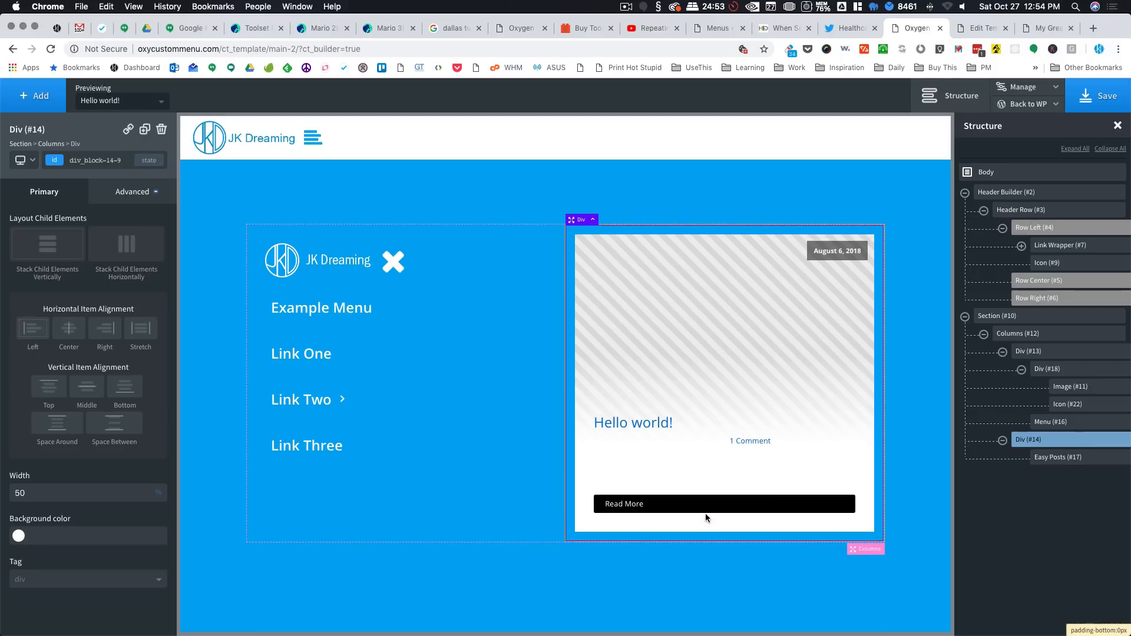
click(1094, 98)
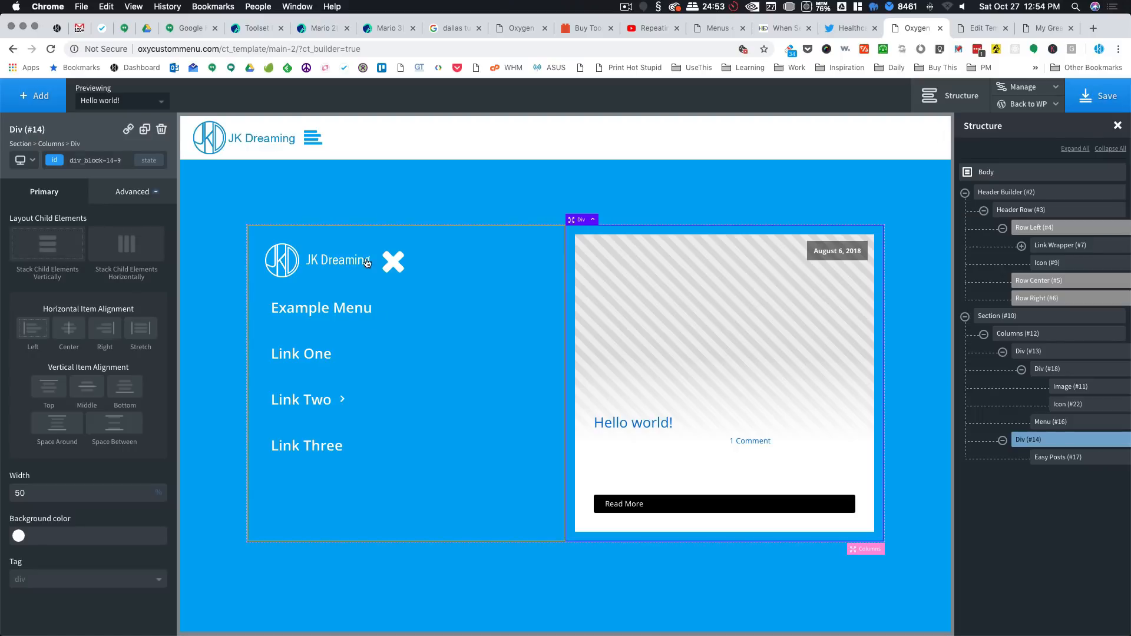
Step: Set the close icon's size to 35 px and its padding to 10 px on all sides, and save the template
click(394, 262)
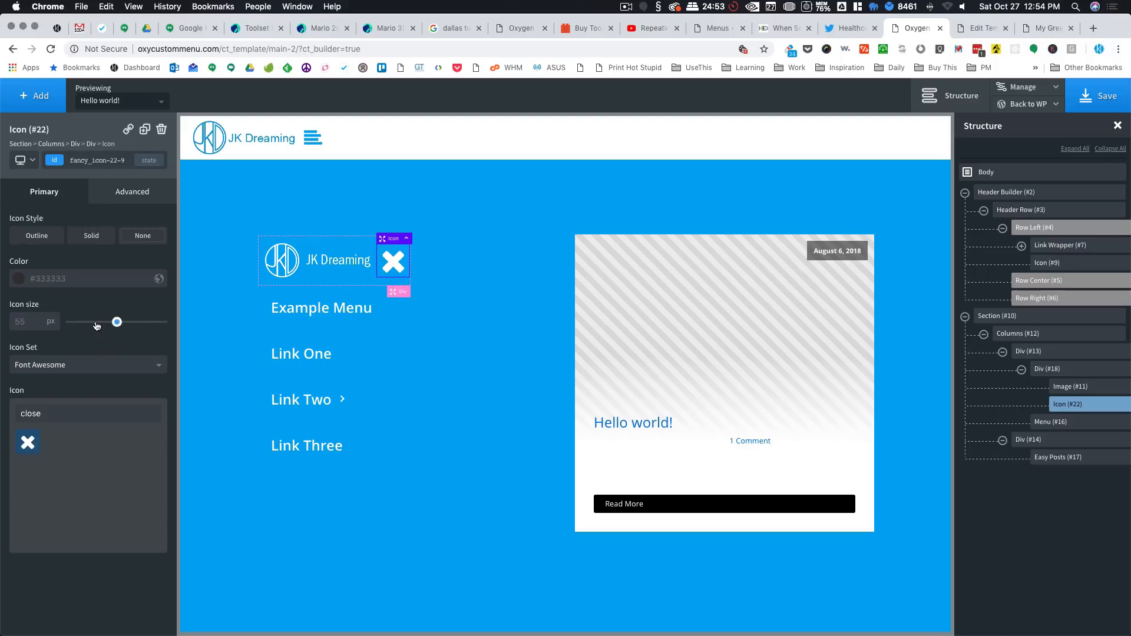
drag(117, 322, 98, 327)
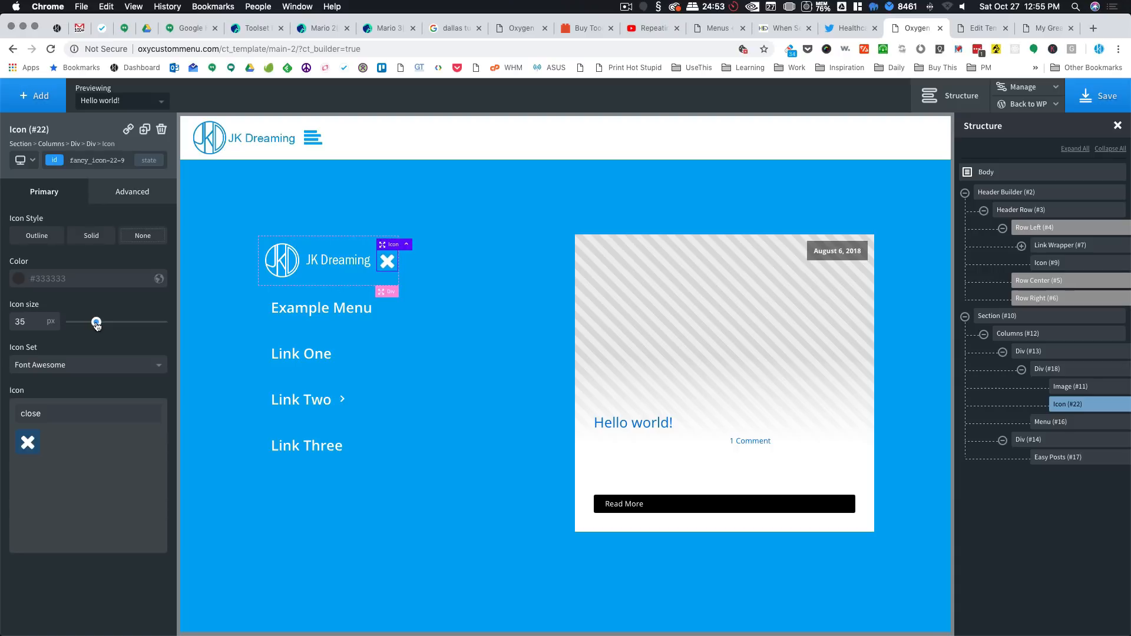
click(142, 190)
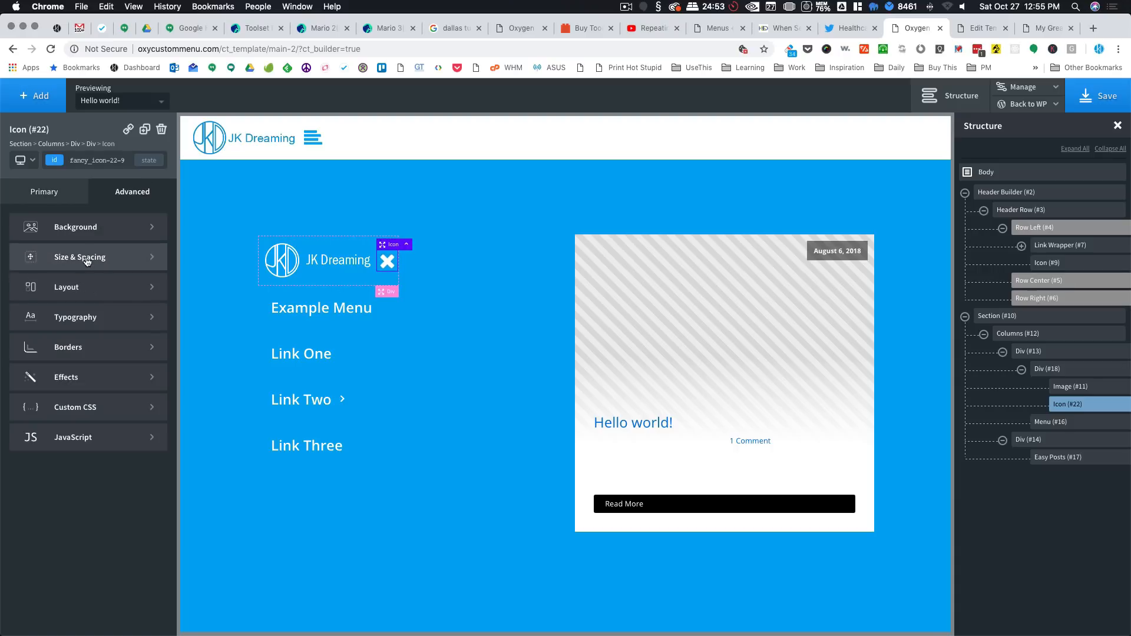
click(87, 259)
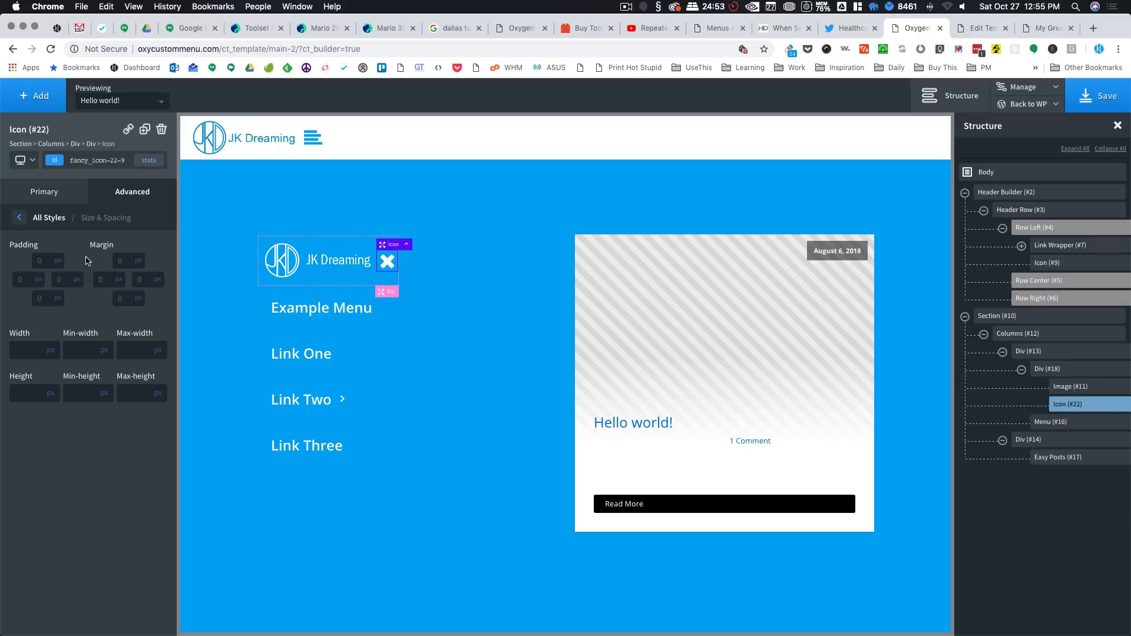
click(41, 260)
text(10)
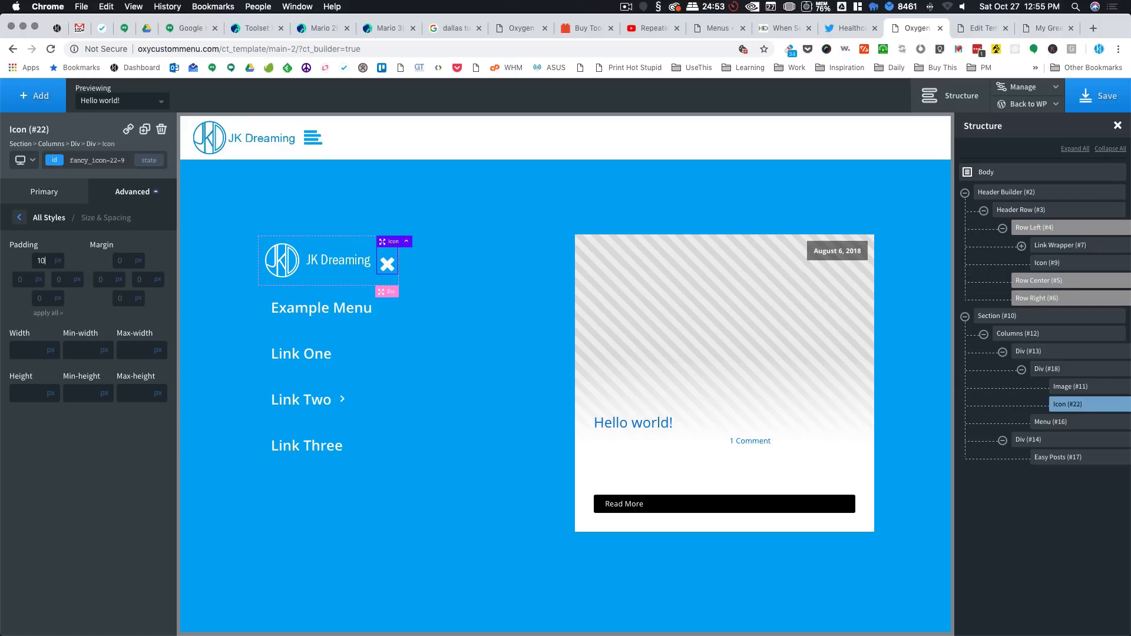
key(Tab)
text(10)
key(Tab)
text(10)
key(Tab)
text(10)
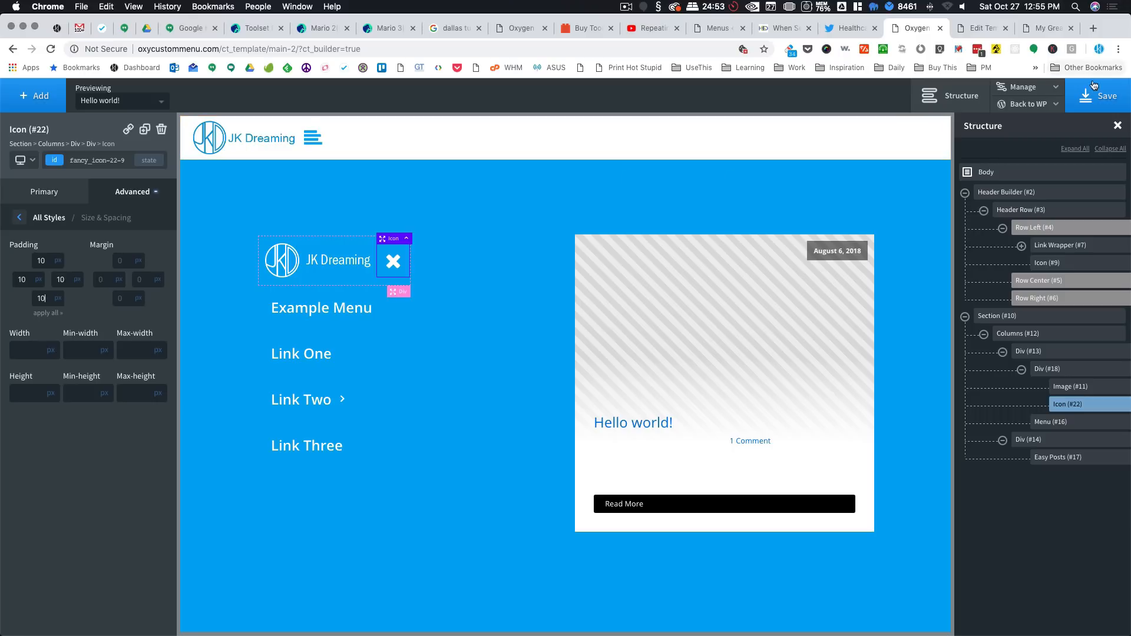
click(1098, 105)
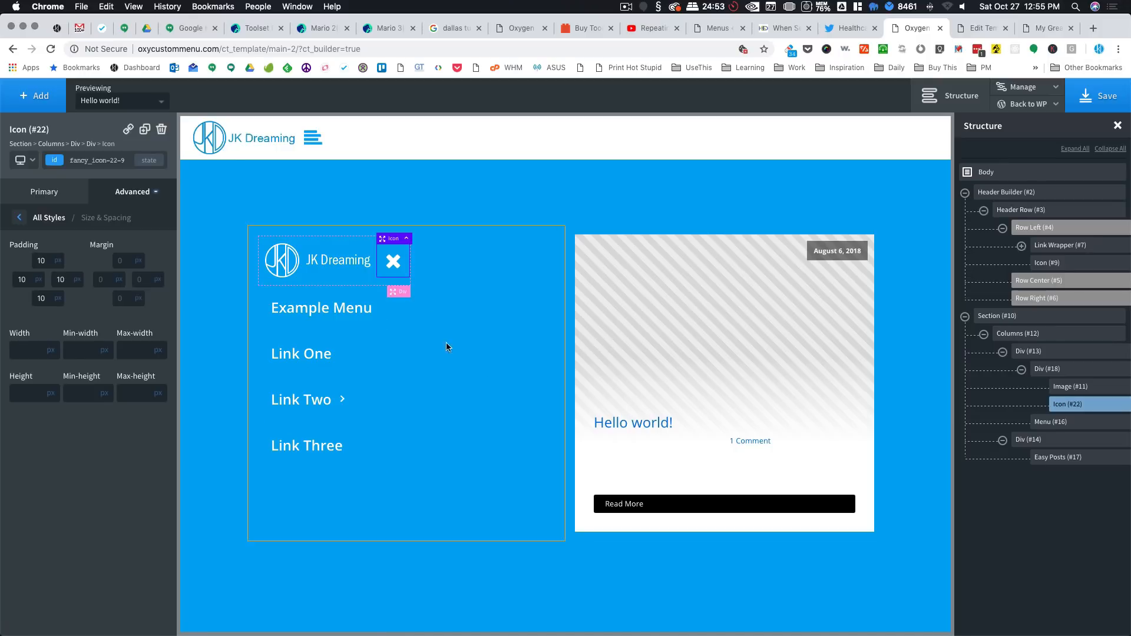
Step: Select the blue menu section, and open the Instant Images media page in the WordPress admin
click(214, 186)
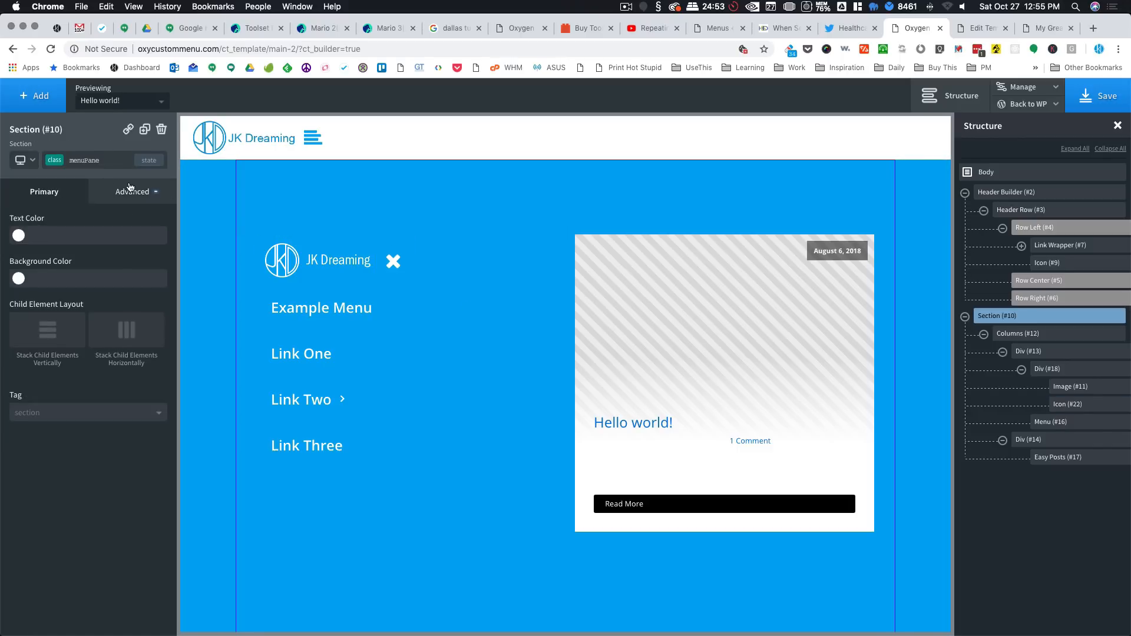
click(972, 28)
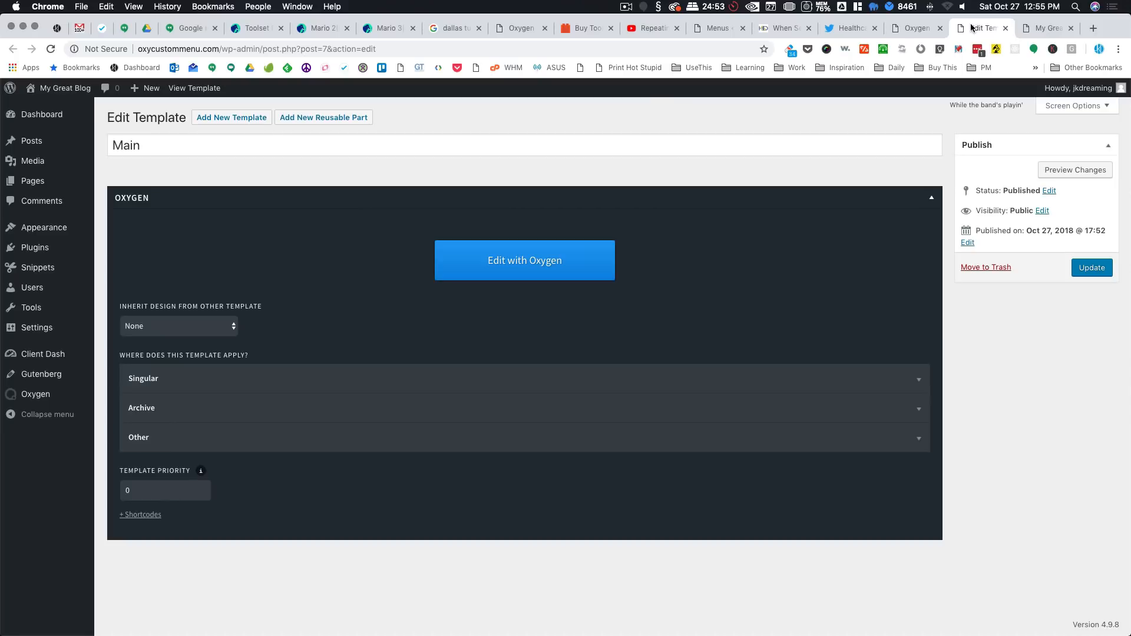
mouse_move(17, 163)
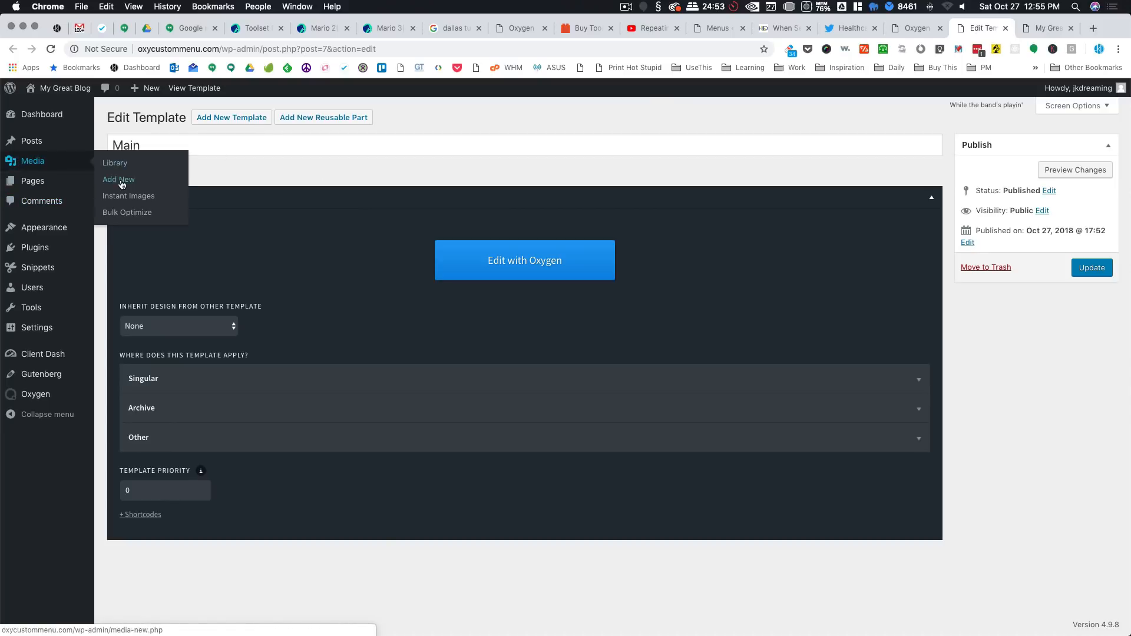
click(130, 199)
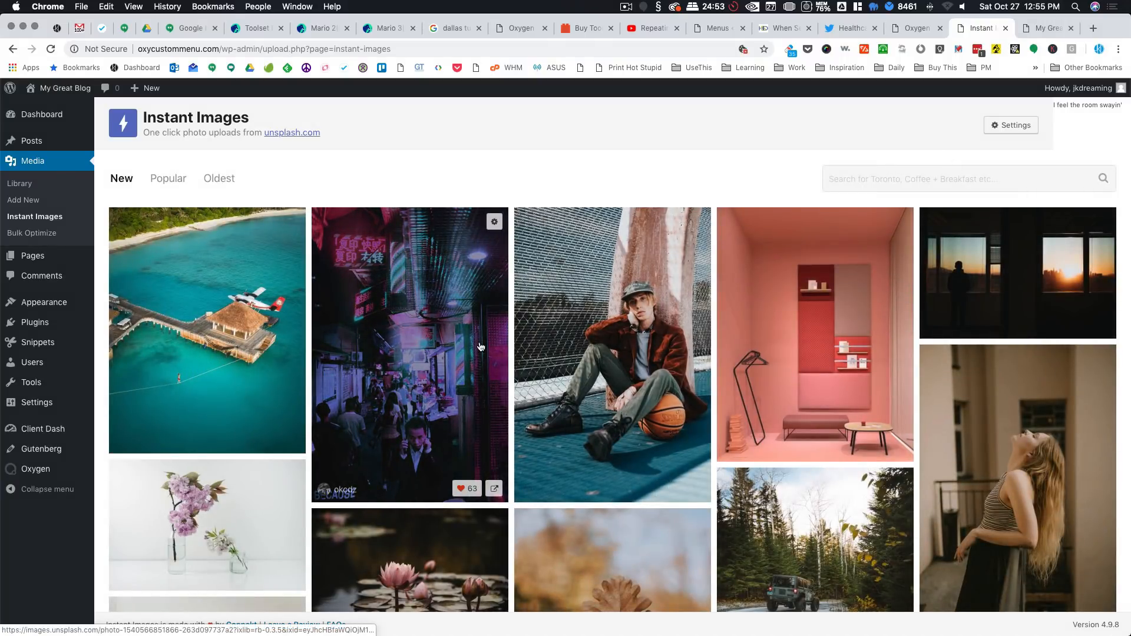
Step: Try to upload the photo of a car on a dark forest road to the media library
scroll(810, 342, down, 5)
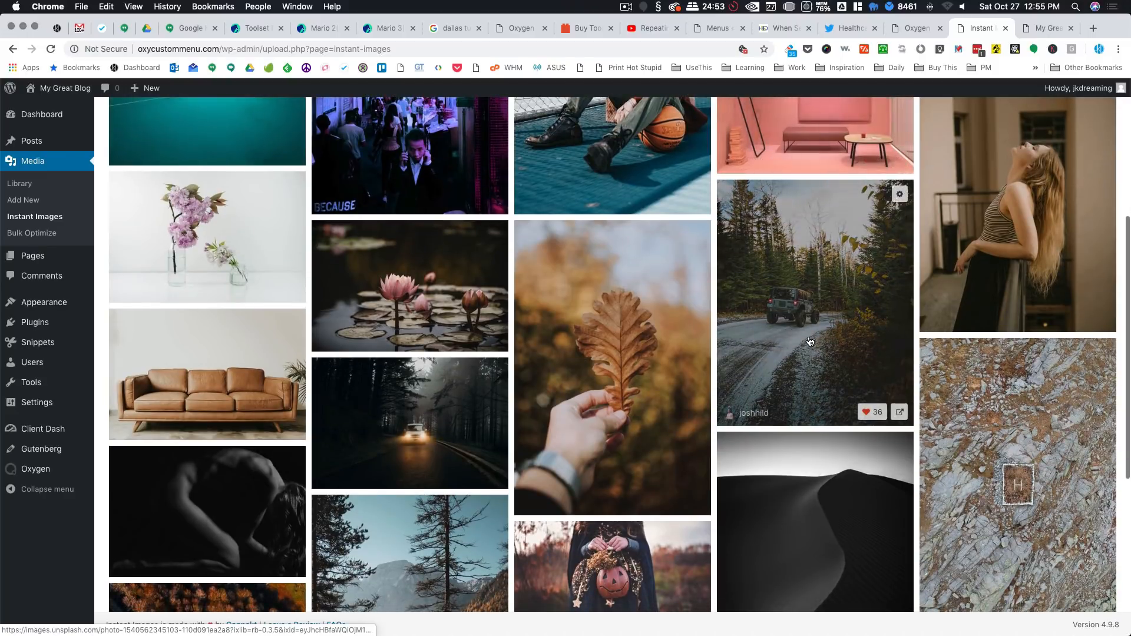
scroll(810, 342, down, 4)
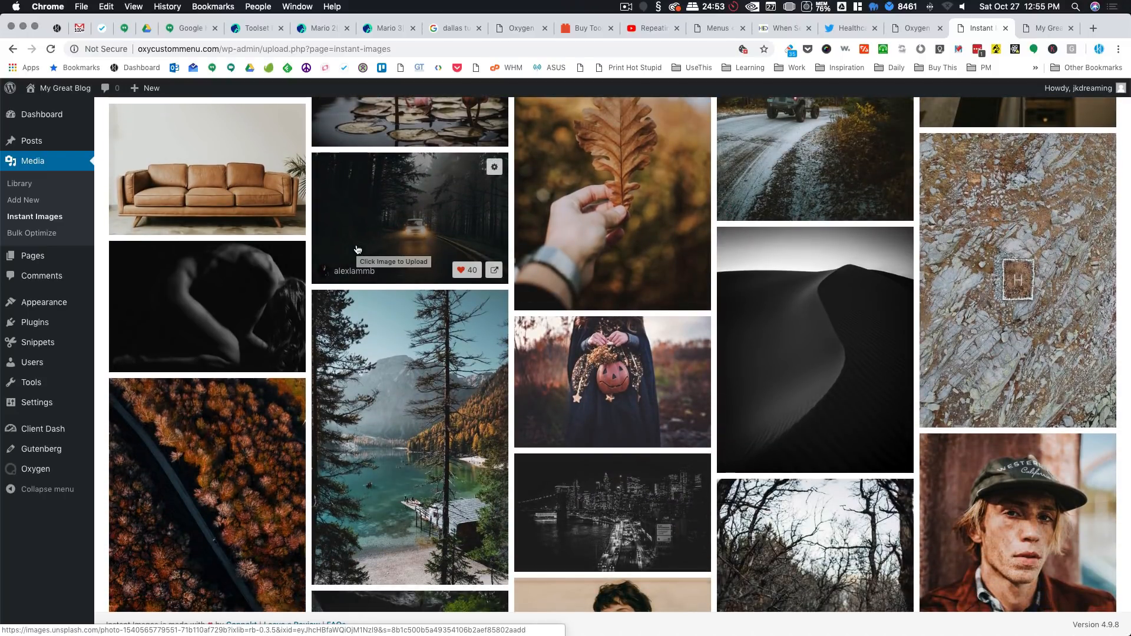
click(413, 235)
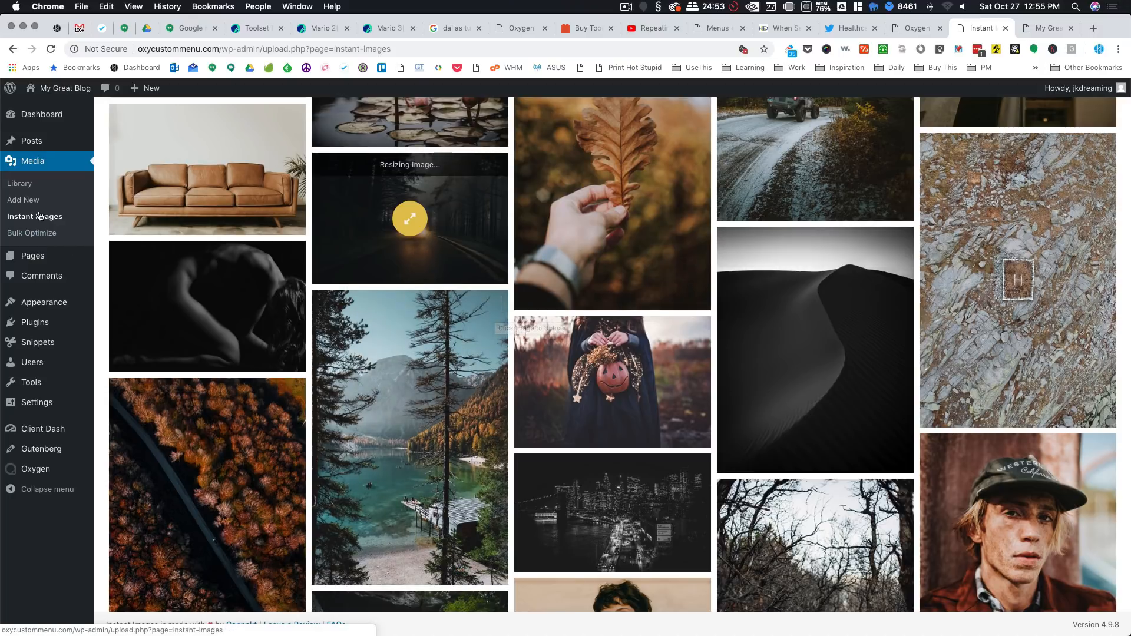
click(446, 223)
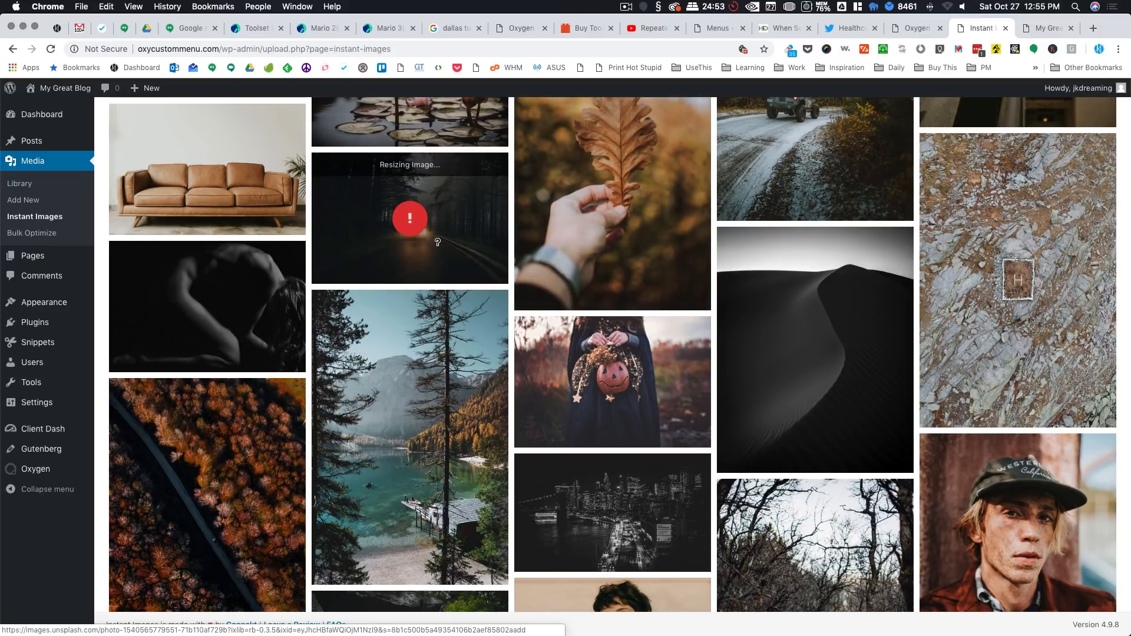
scroll(437, 242, up, 2)
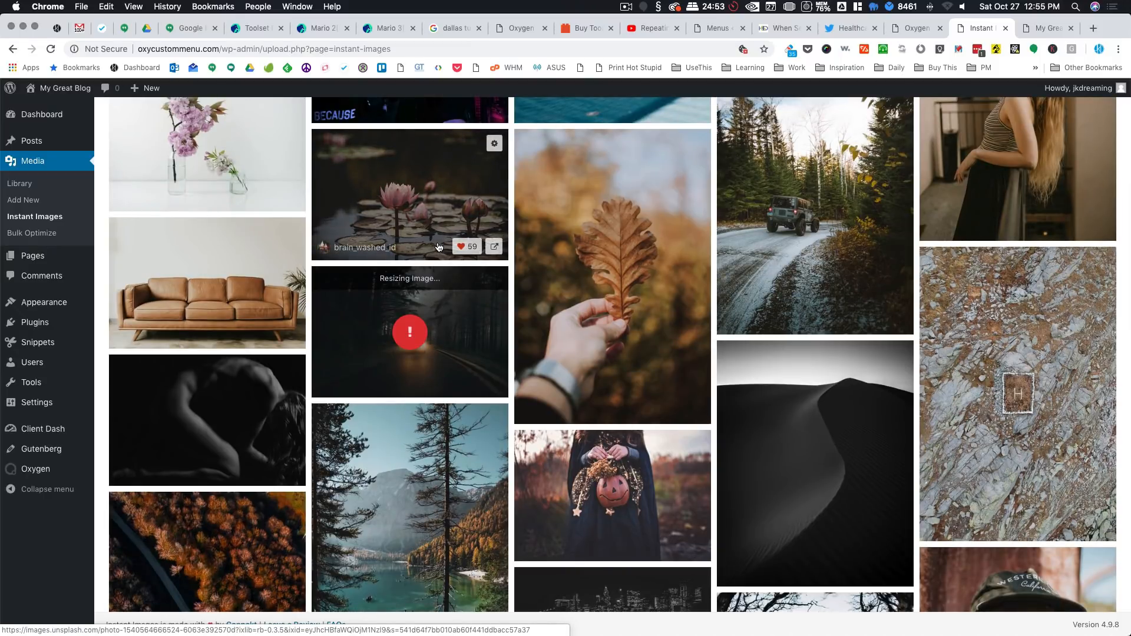
key(super+Tab)
key(super+Tab)
key(super+Tab)
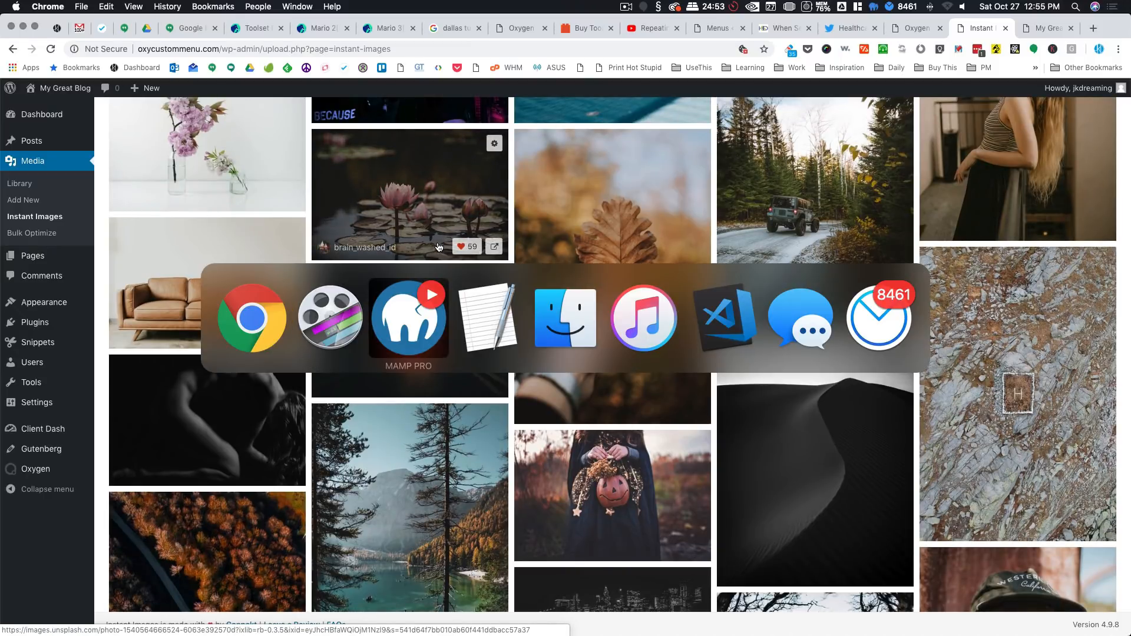
key(super+shift+Tab)
key(super+shift+Tab)
key(super+shift+Tab)
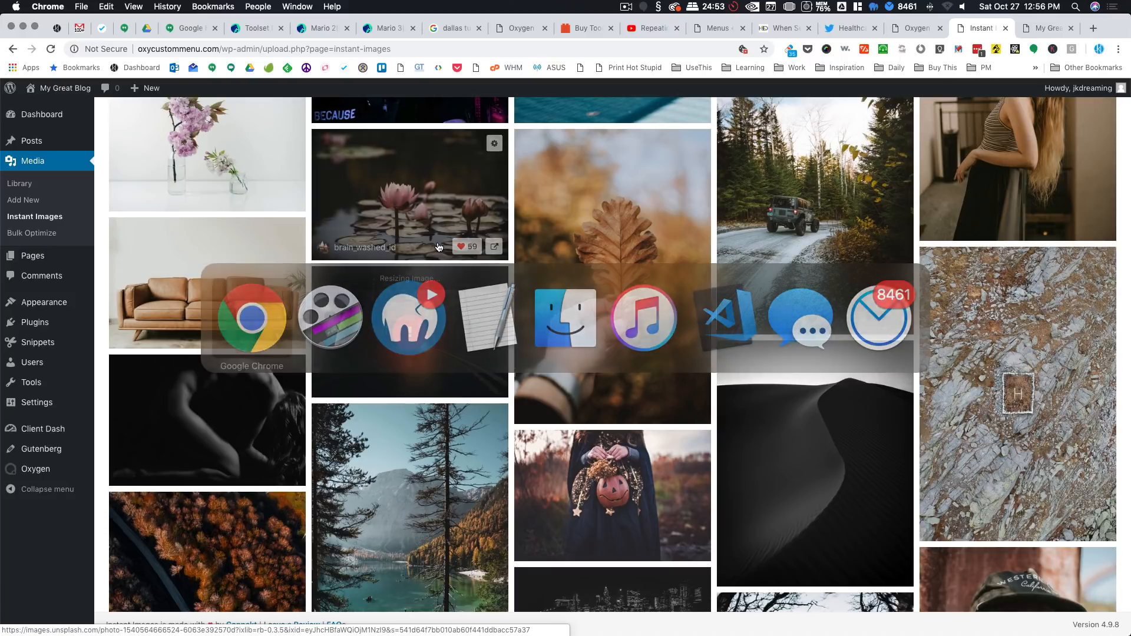
scroll(915, 296, up, 7)
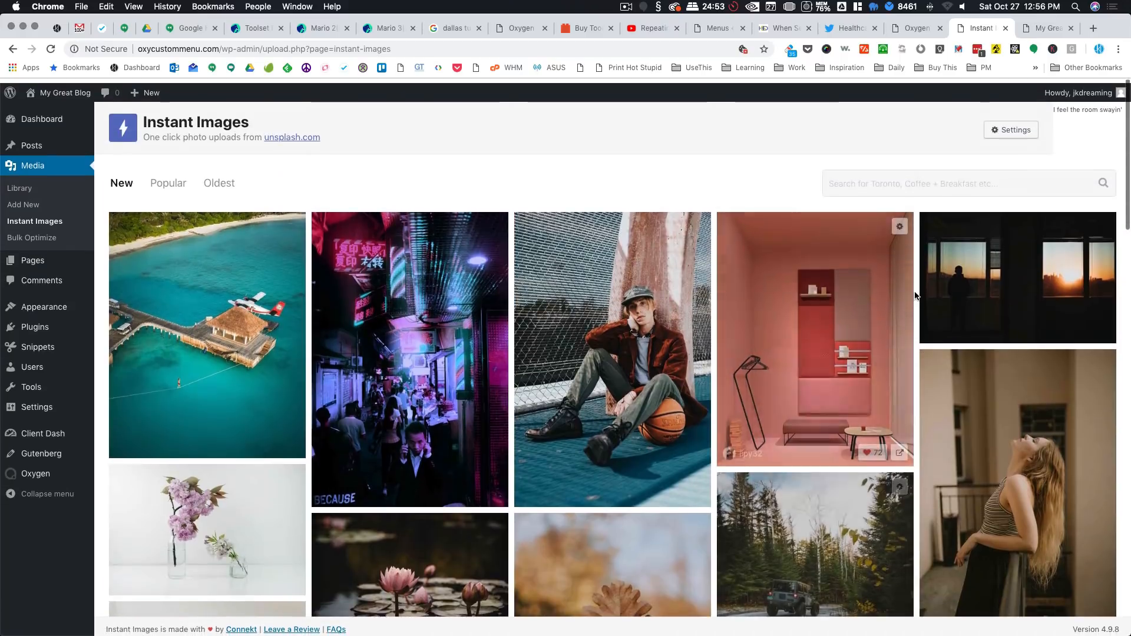
click(1026, 32)
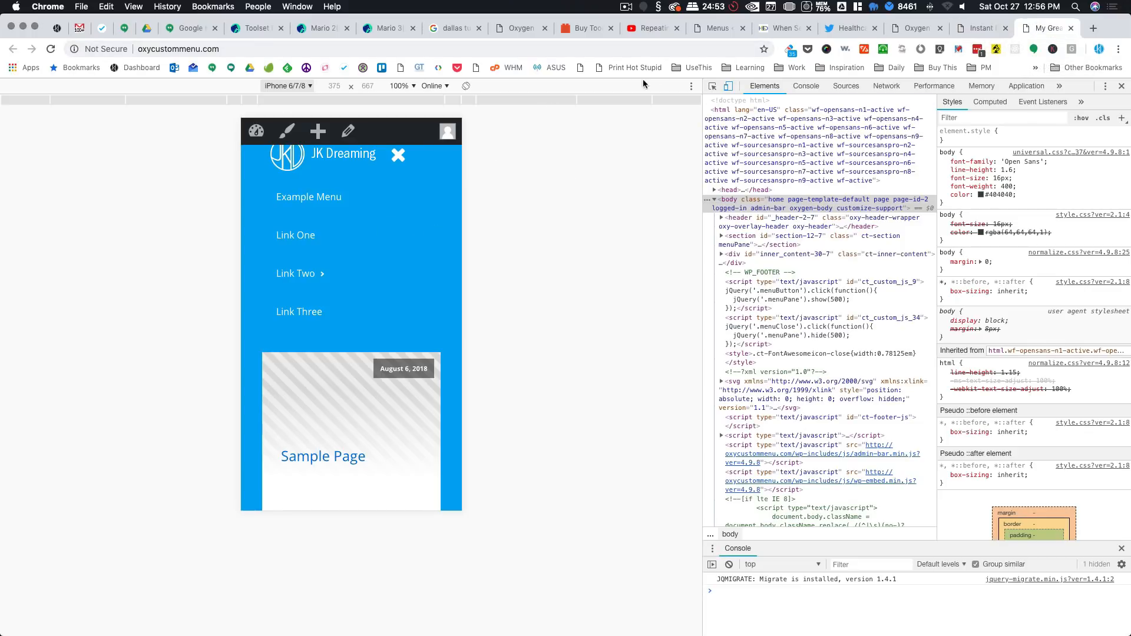
Step: In the Oxygen template, upload unsplash_523ae1f5502d6_1.jpg and use it as the background image of the menu section's menuPane class
click(907, 30)
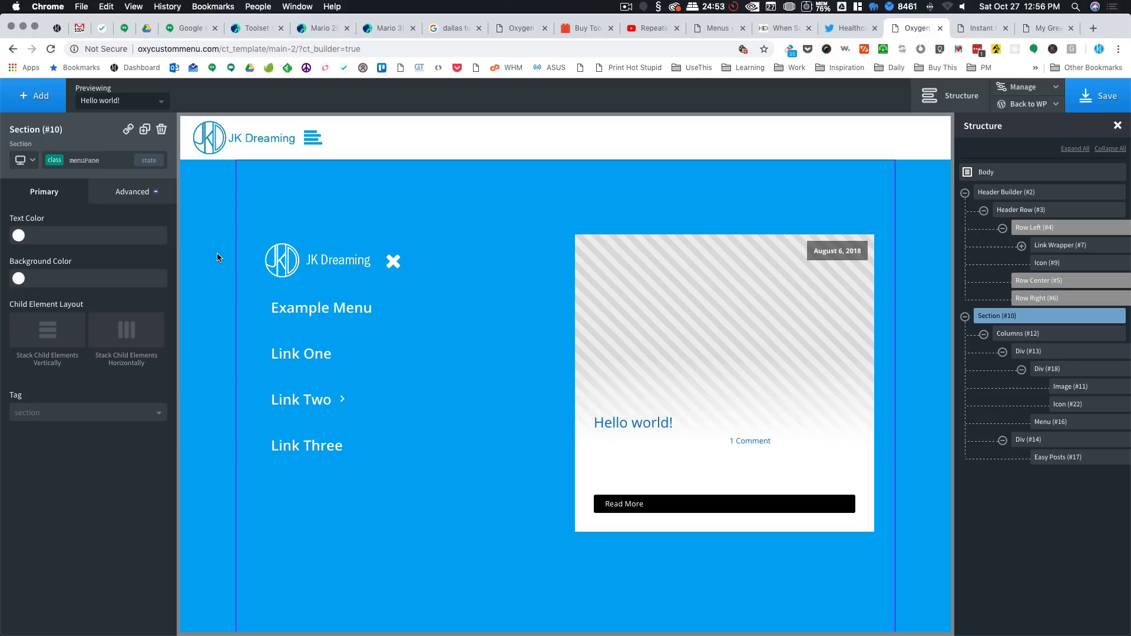
click(113, 198)
click(128, 228)
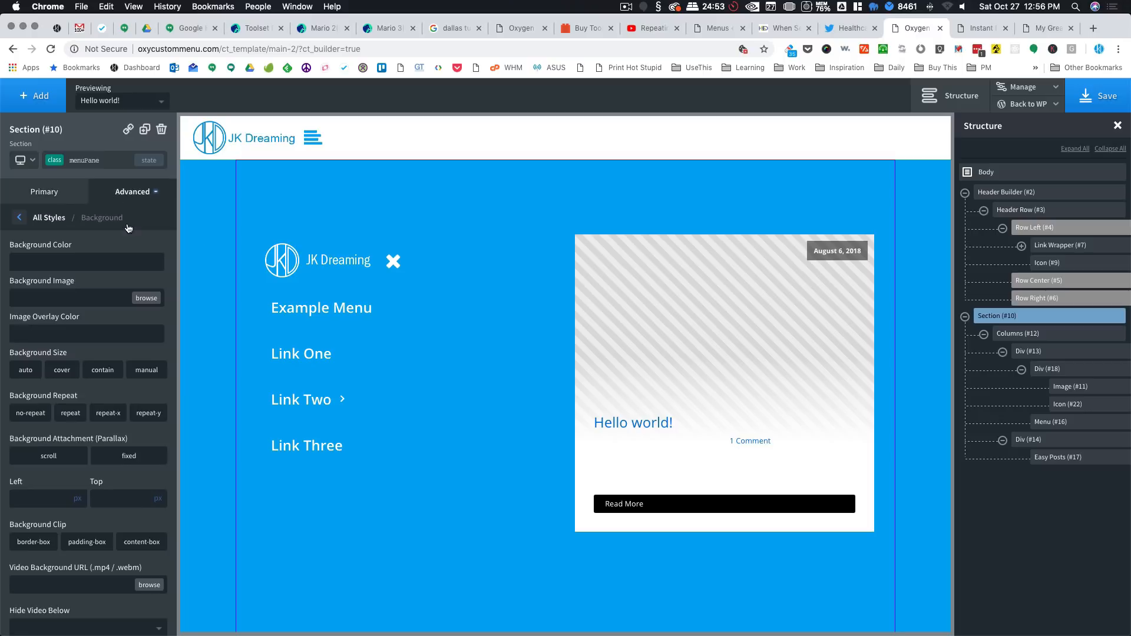
click(147, 299)
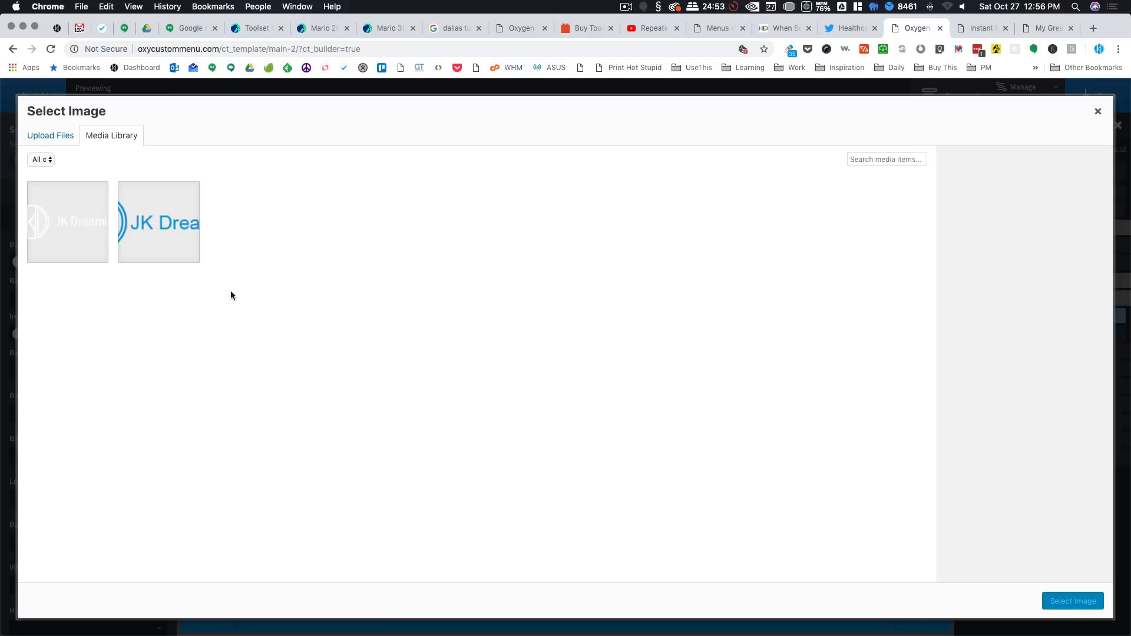
click(62, 132)
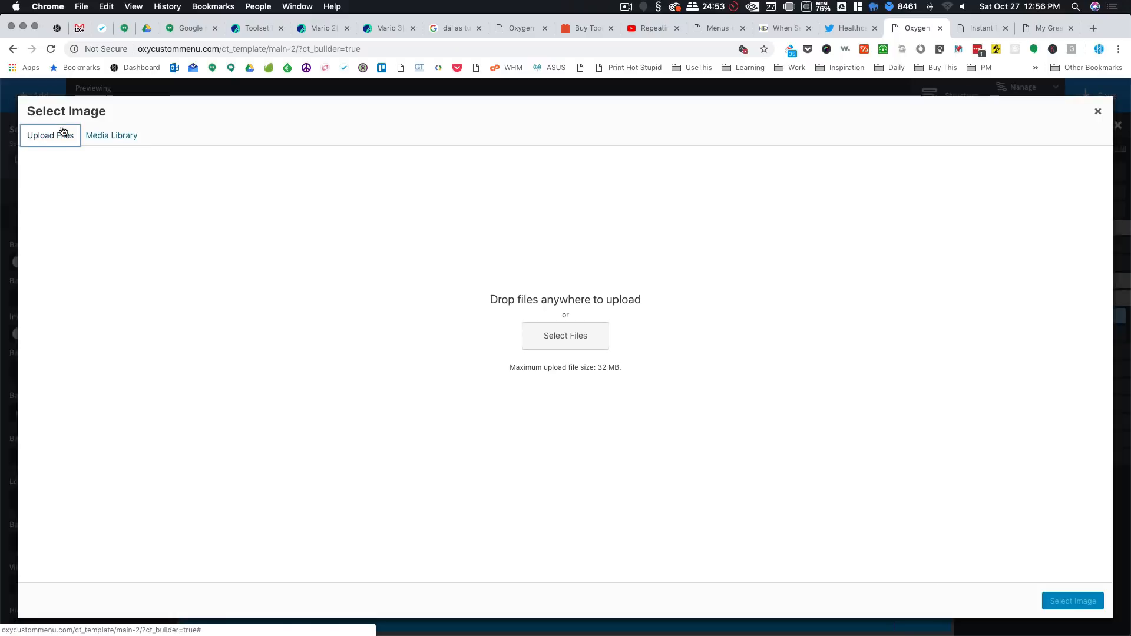
click(562, 345)
click(329, 137)
key(space)
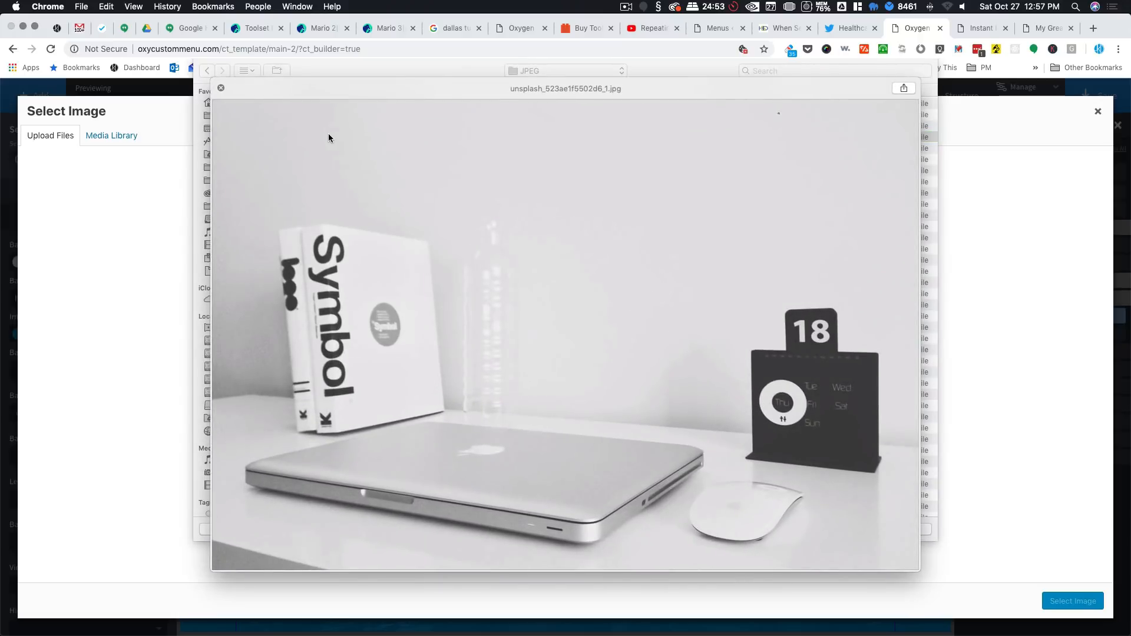
key(space)
scroll(328, 133, down, 3)
key(Escape)
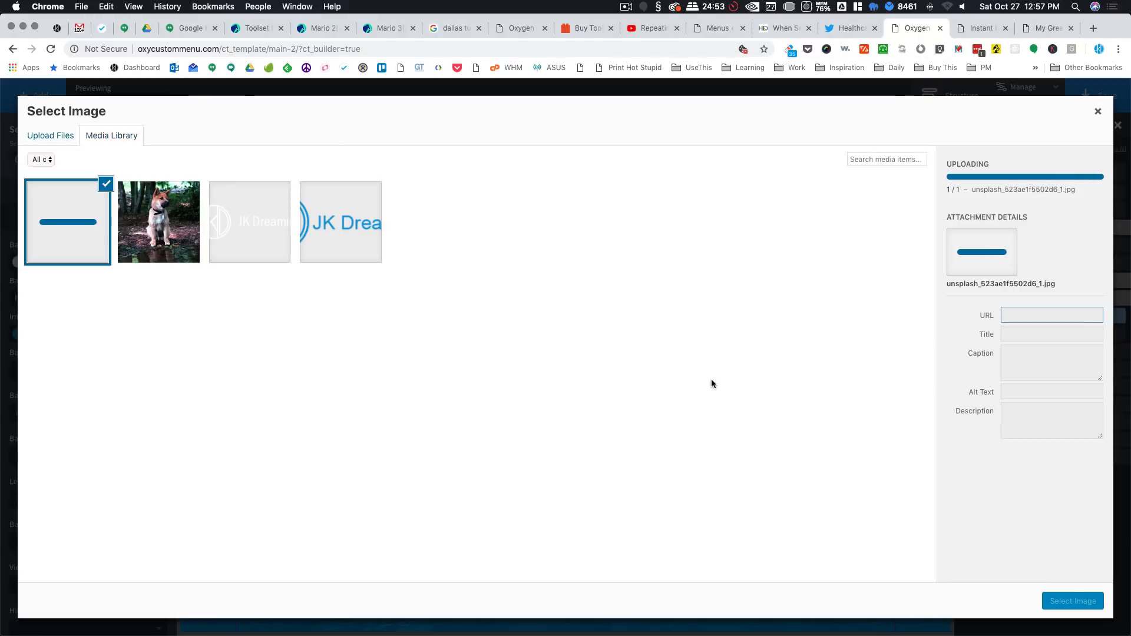
click(1064, 602)
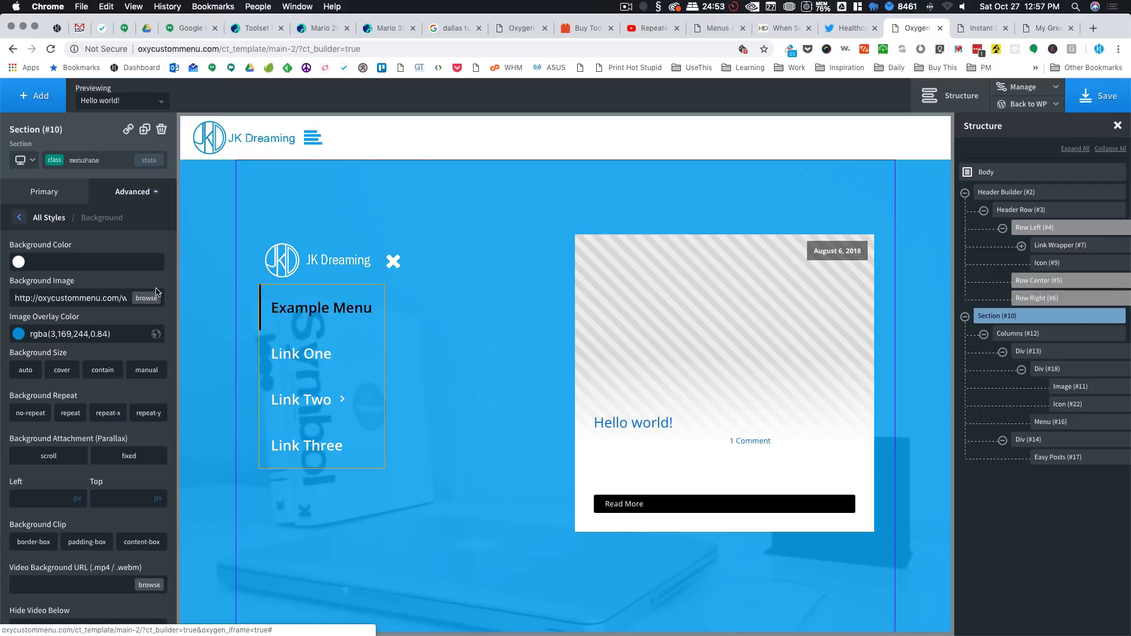
Step: Set the menu section's image overlay color to rgba(3,169,244,0.94) and save the template
click(20, 335)
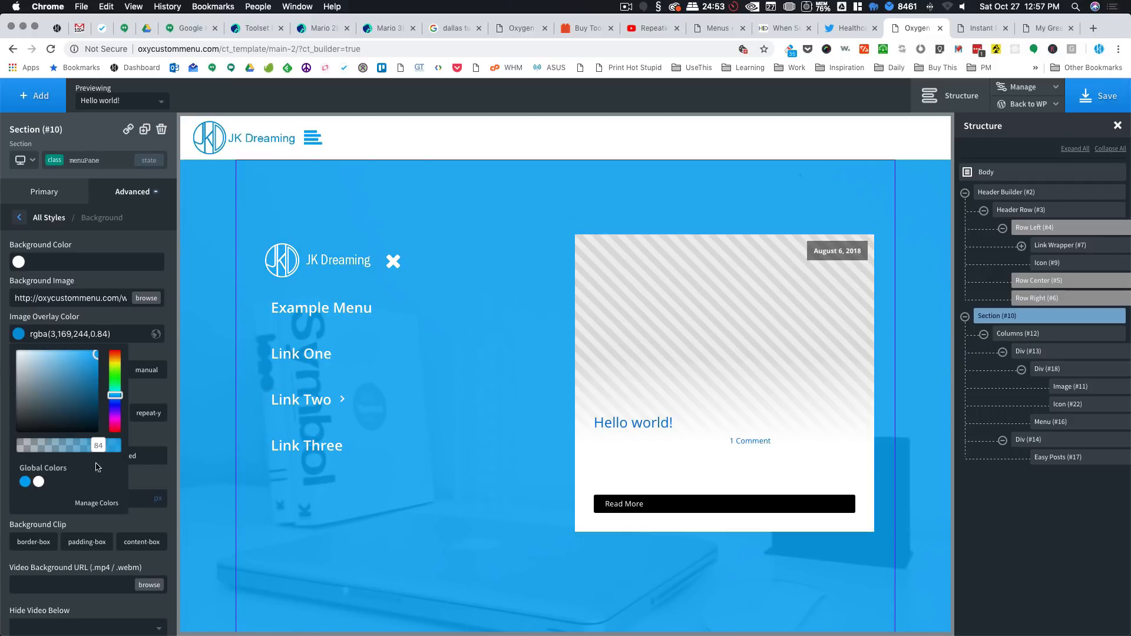
drag(99, 445, 108, 445)
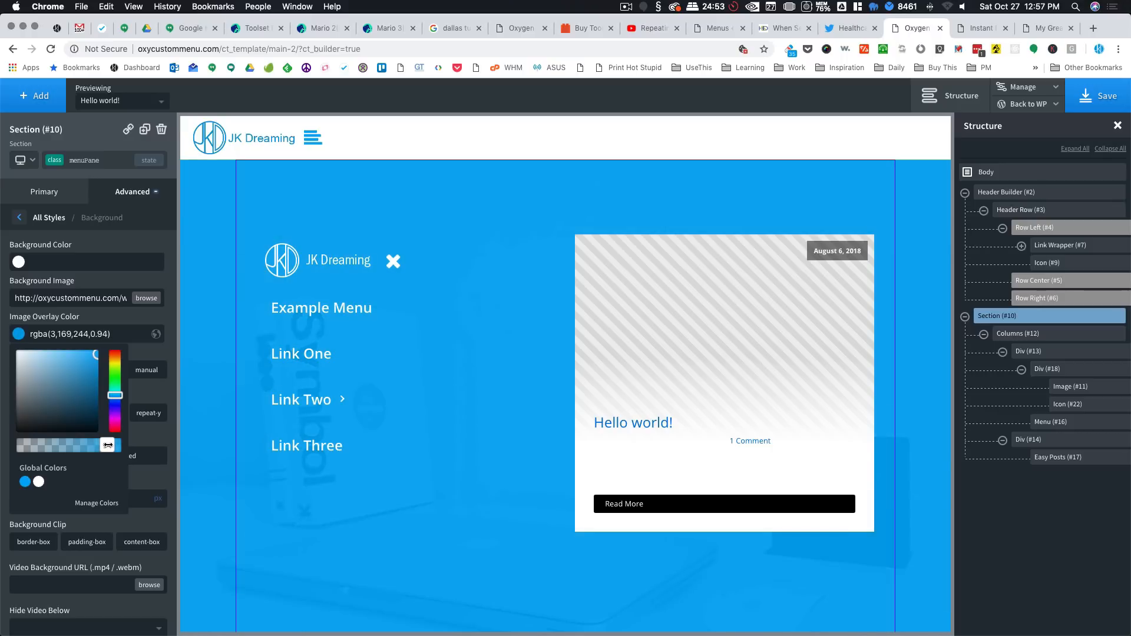
click(1081, 102)
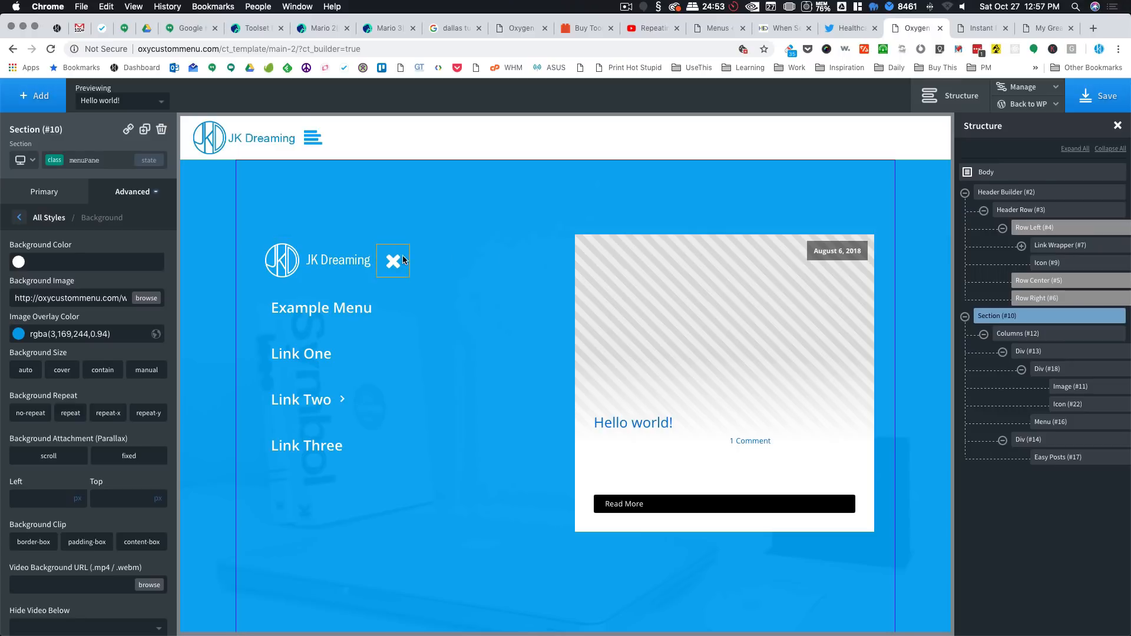
Step: Add JavaScript to the close icon that runs jQuery('.menuPane').hide(500) on the .menuClose click event
click(399, 263)
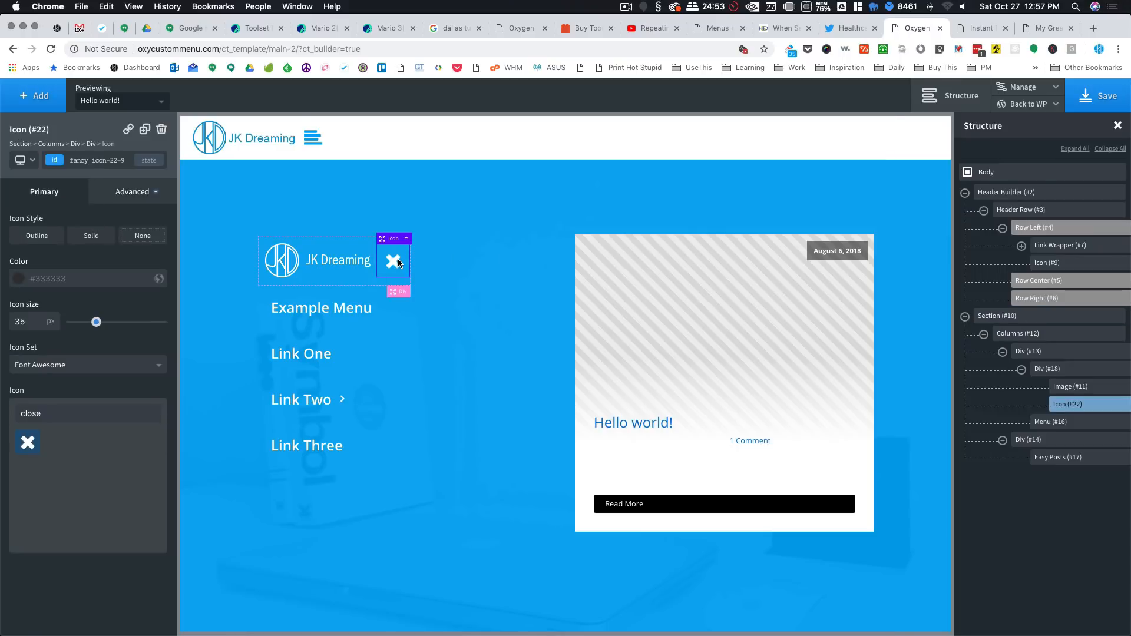
click(110, 194)
click(86, 435)
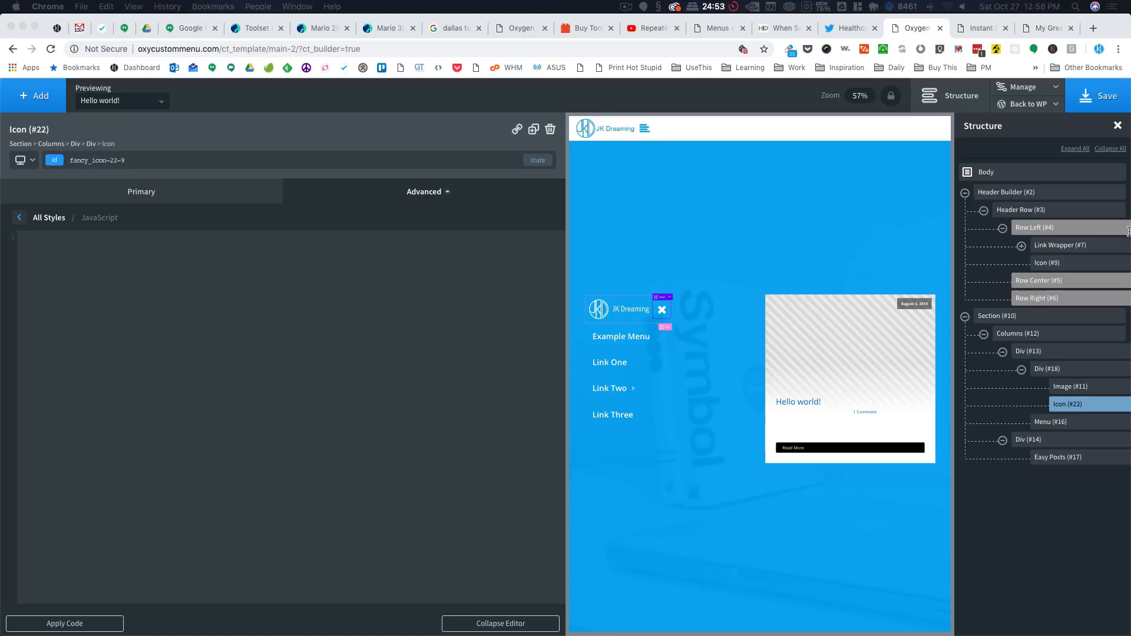
click(328, 305)
text(jQuery('.menuClose').click(function(){   jQuery('.menuPane').hide(500); });)
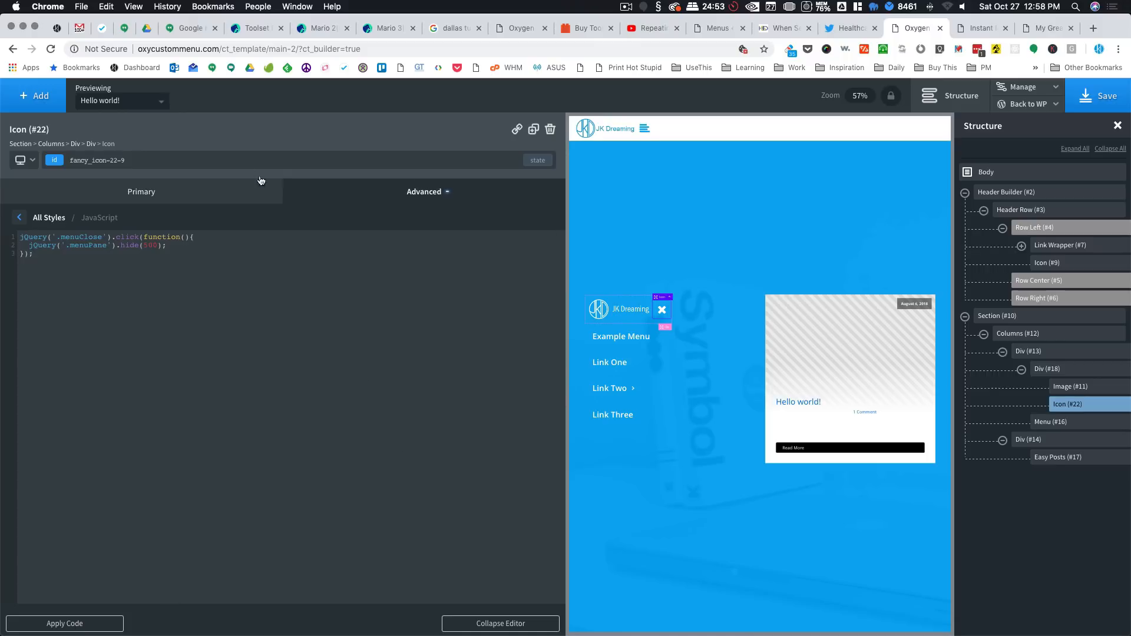
click(189, 196)
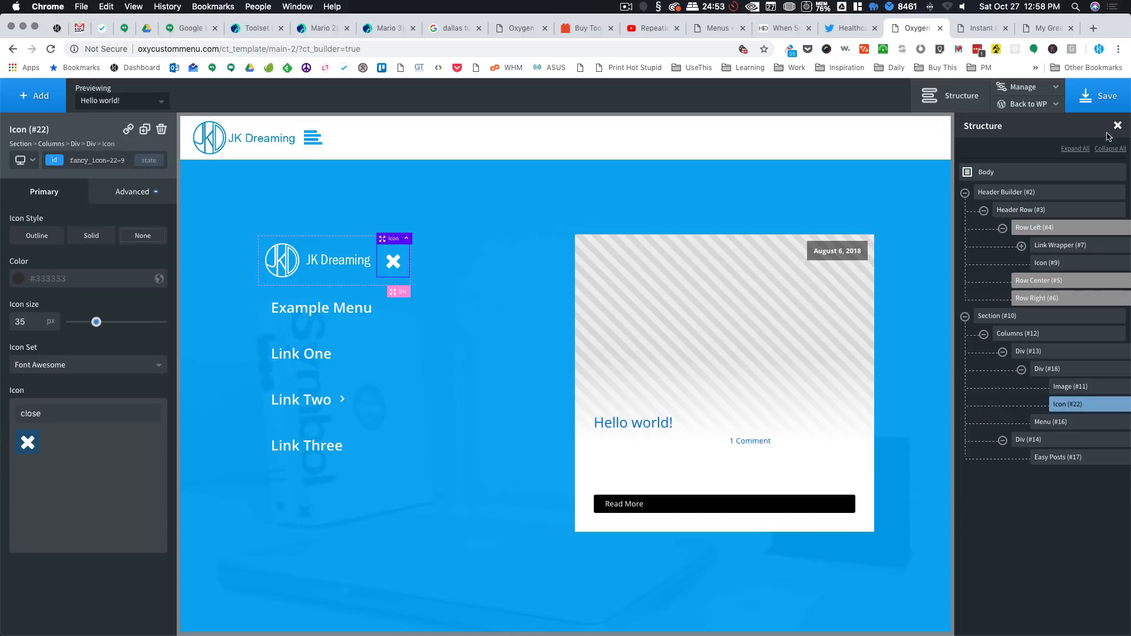
Step: In the jkdreaming stylesheet, uncomment the .menuPane rule and keep only the .show rule commented out directly below it
click(1007, 88)
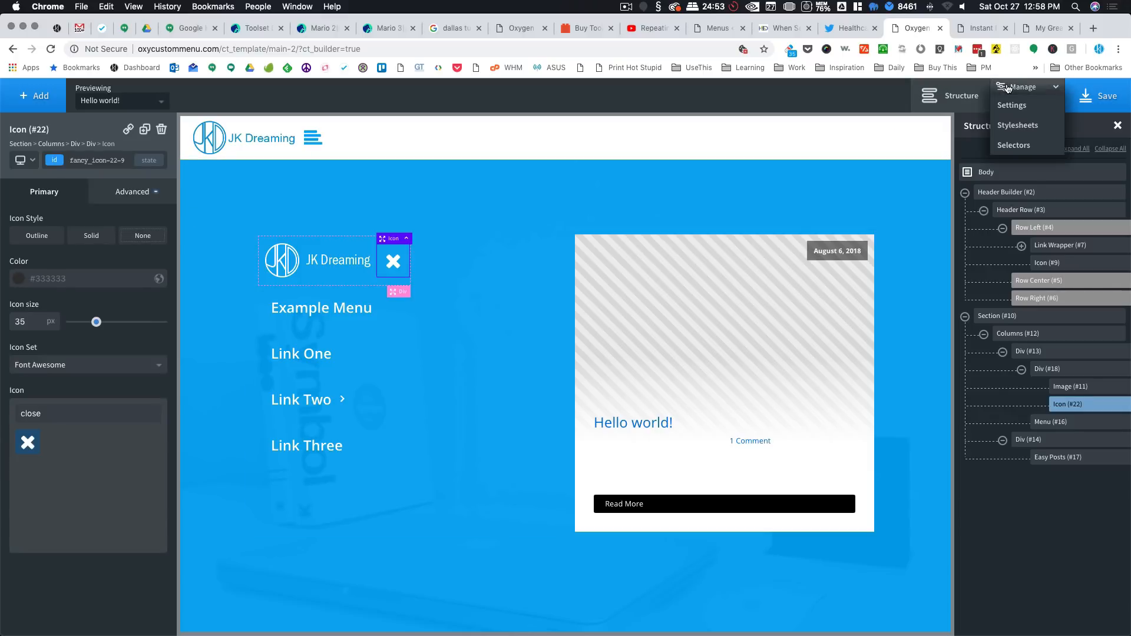
click(1013, 126)
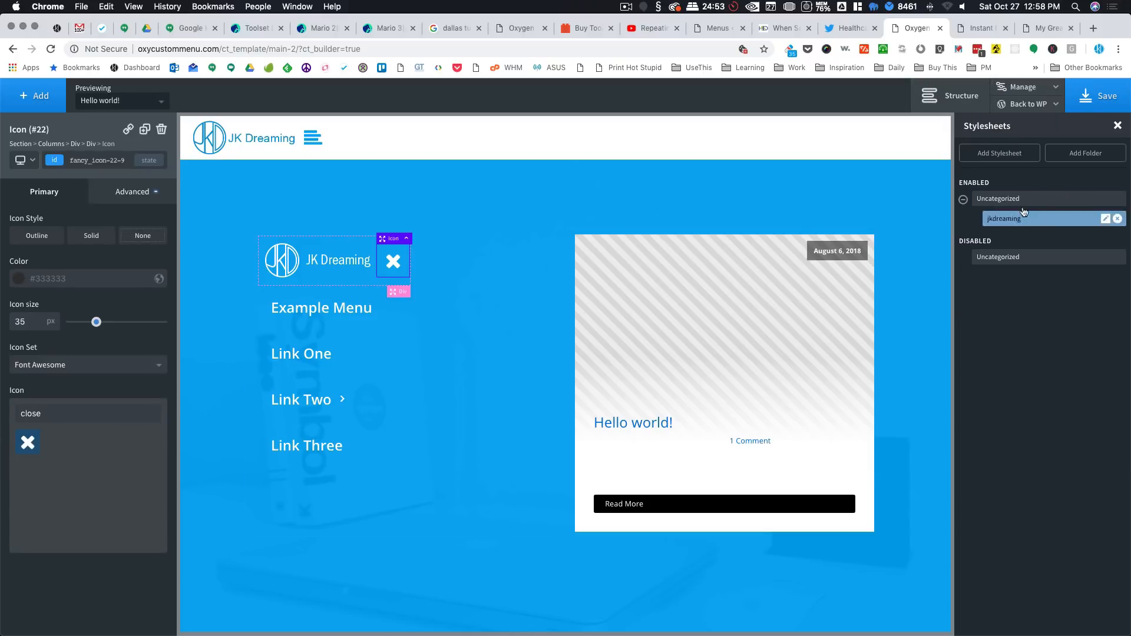
click(1013, 223)
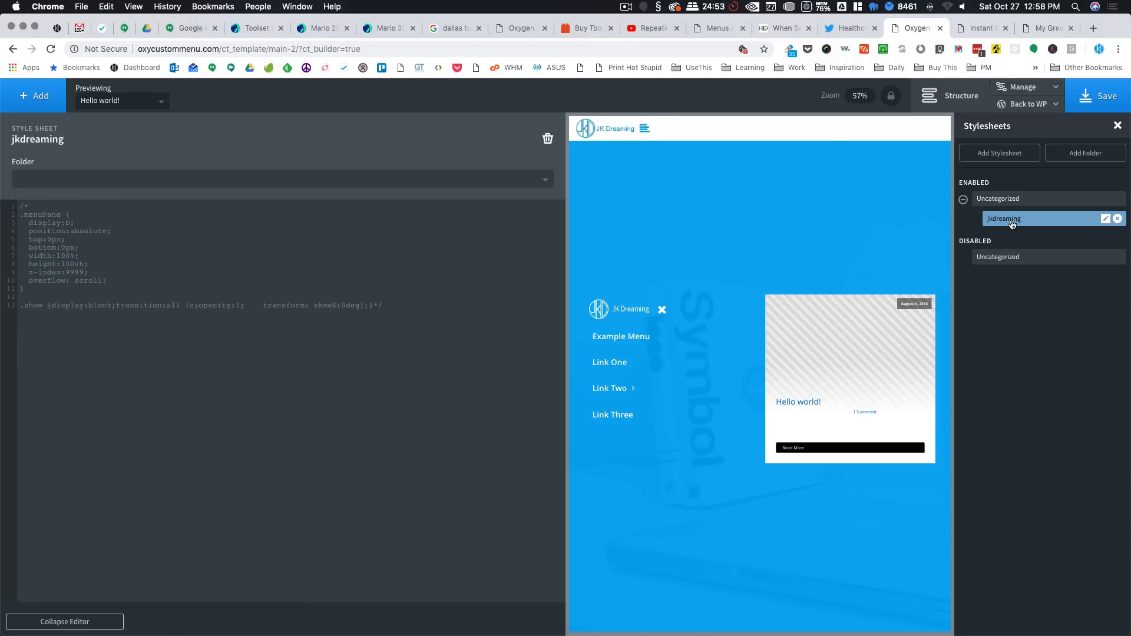
click(33, 199)
key(BackSpace)
key(BackSpace)
key(Delete)
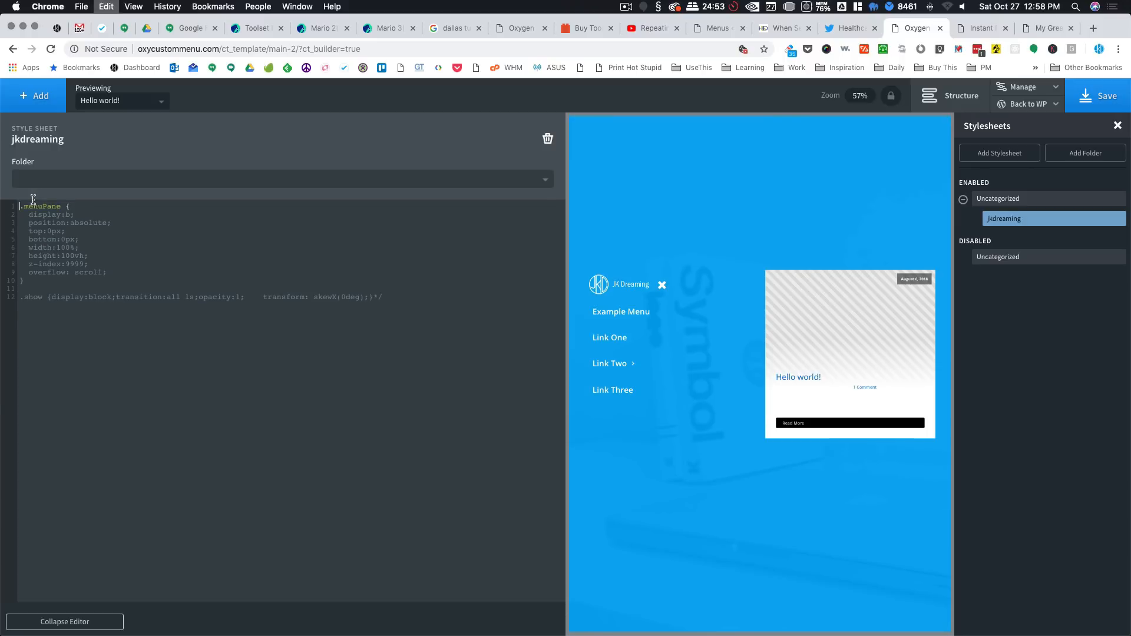
text(/*)
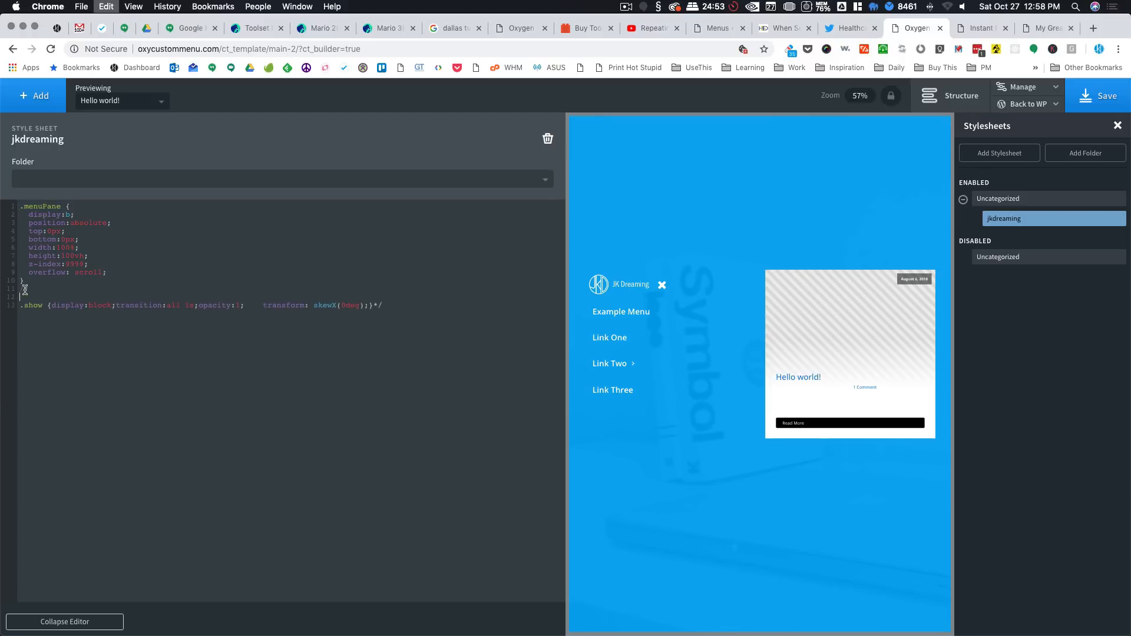
key(Return)
key(Delete)
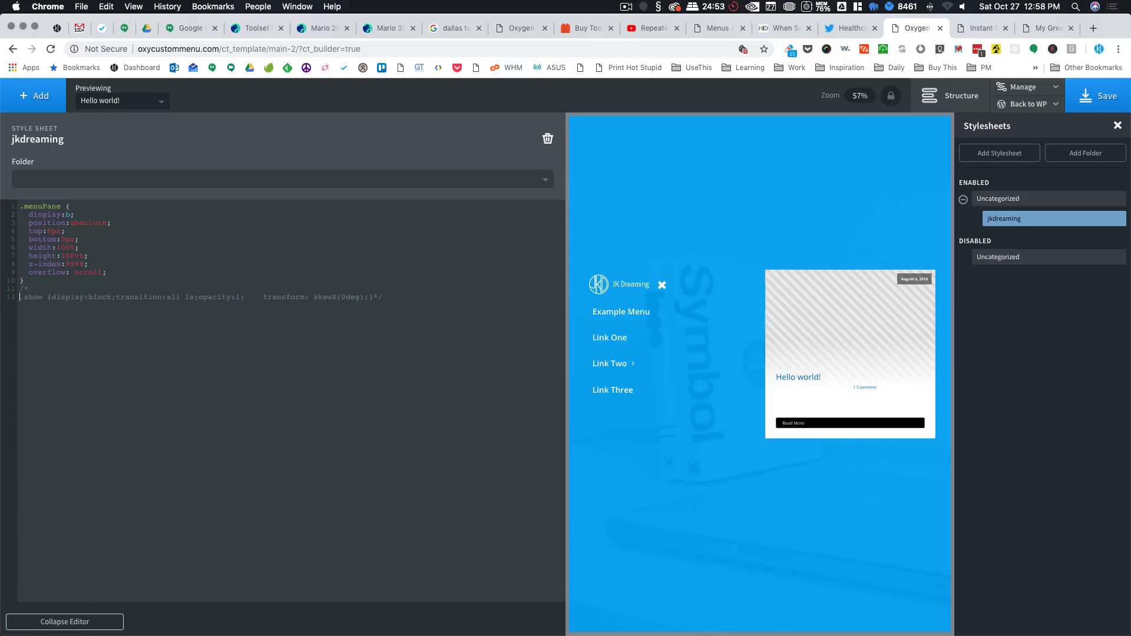
key(BackSpace)
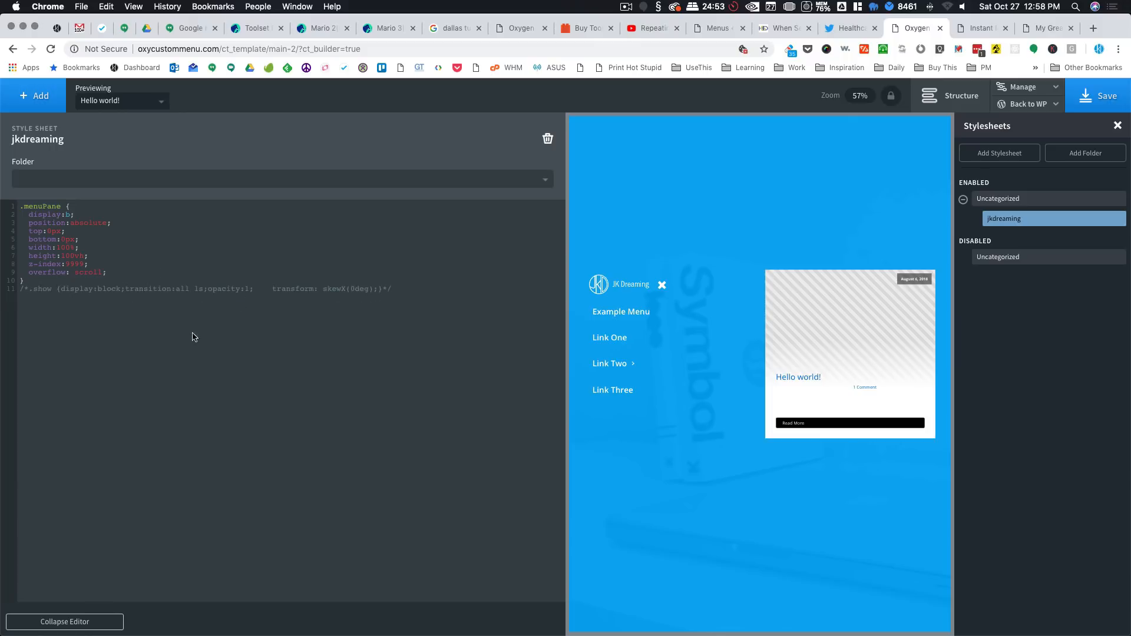
Step: Save the template, and set the .menuPane rule's display property to none in the jkdreaming stylesheet
click(1097, 104)
double_click(65, 217)
text(none)
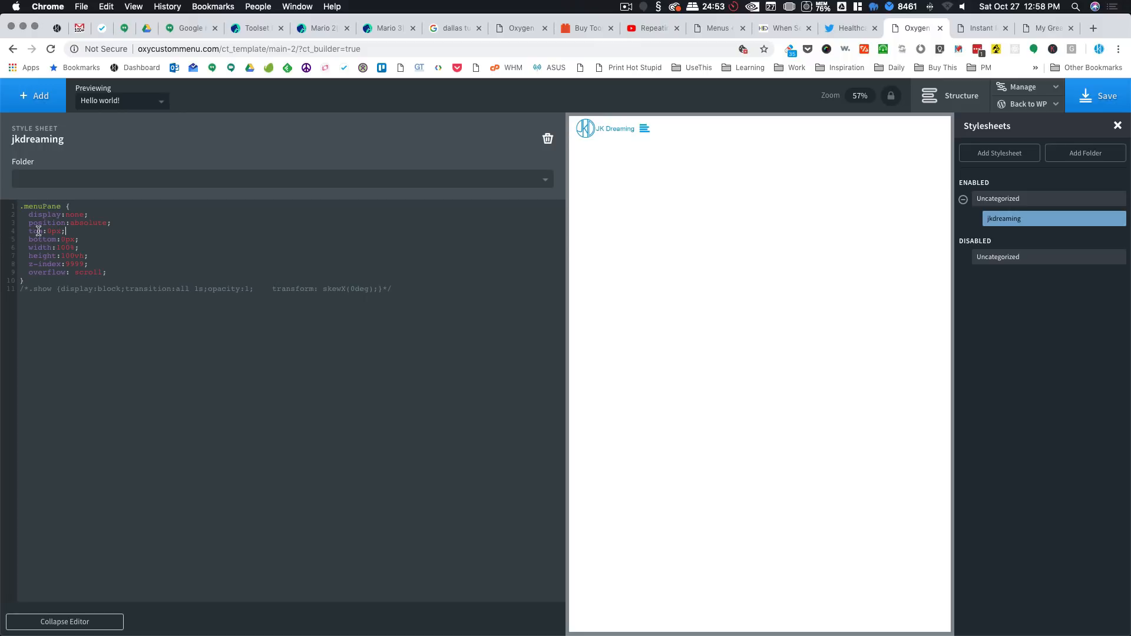
click(77, 240)
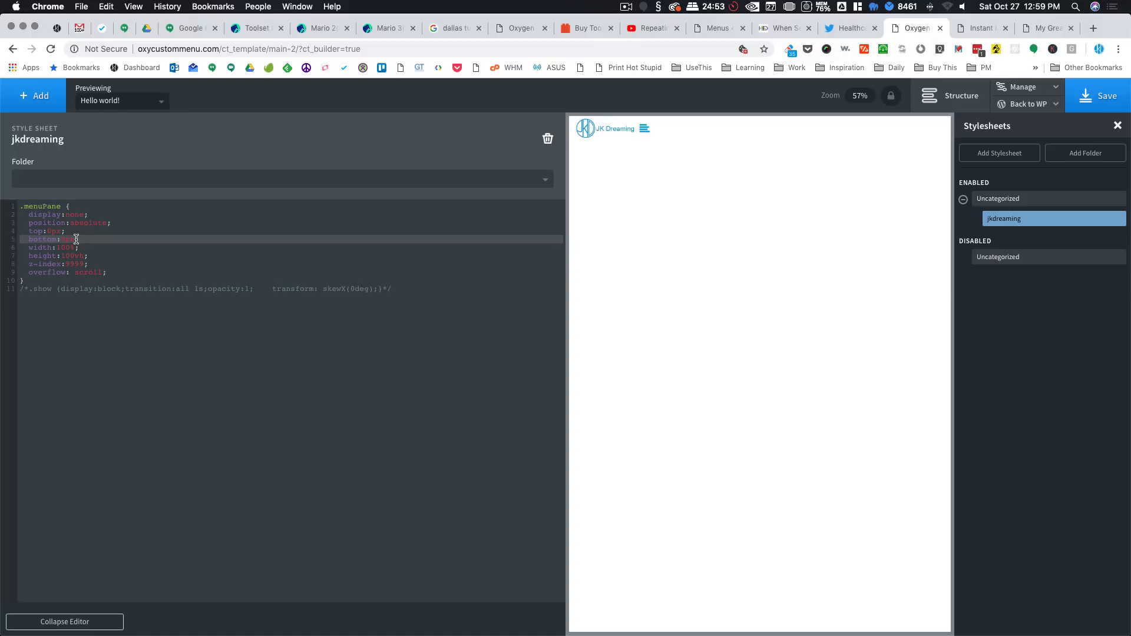
key(BackSpace)
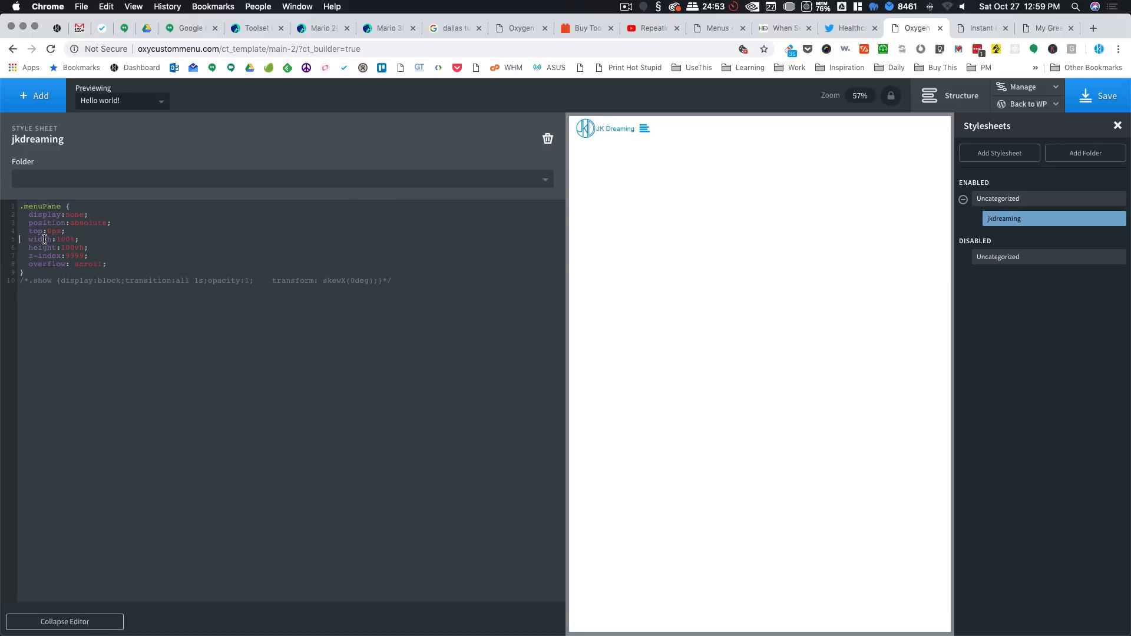
key(super+z)
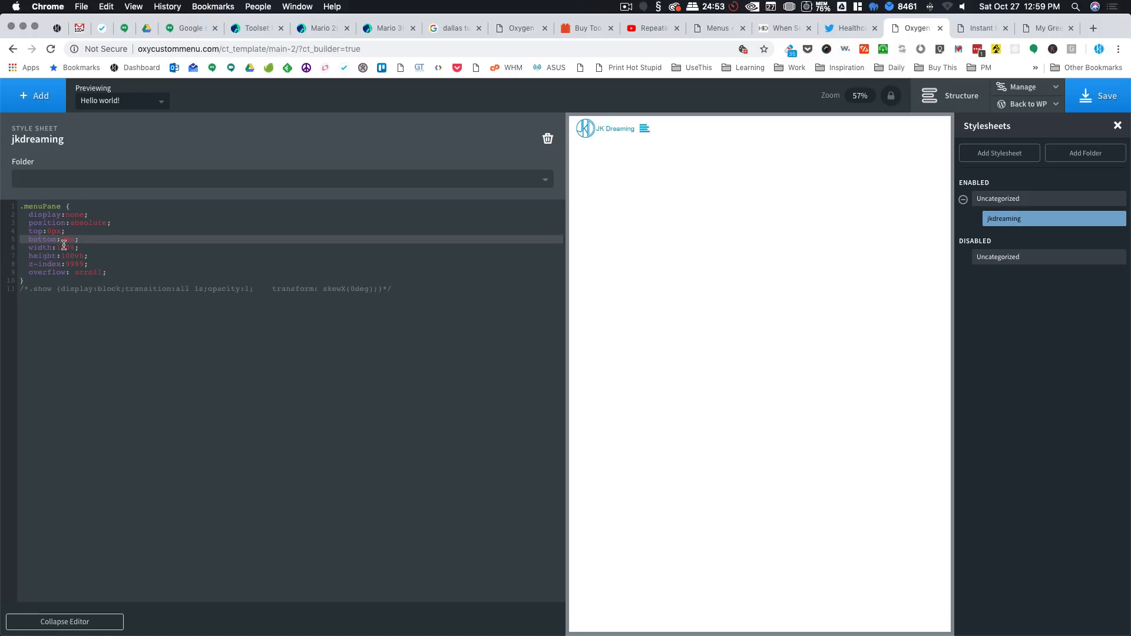
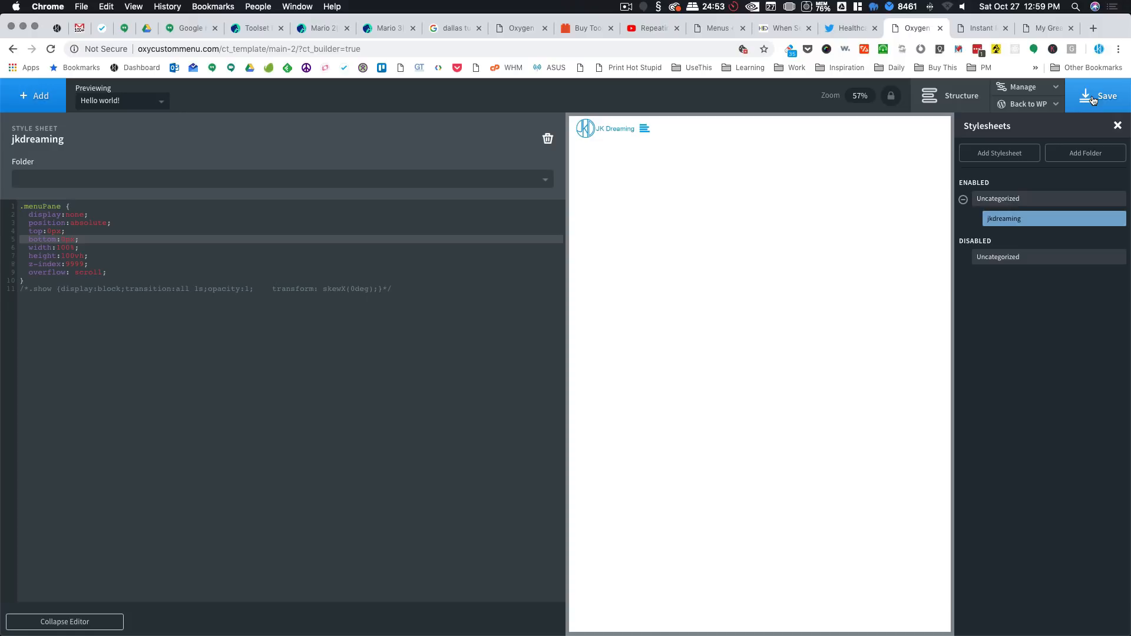
Step: Save the template and view its frontend page to test opening the menu and closing it with the X icon
click(1092, 99)
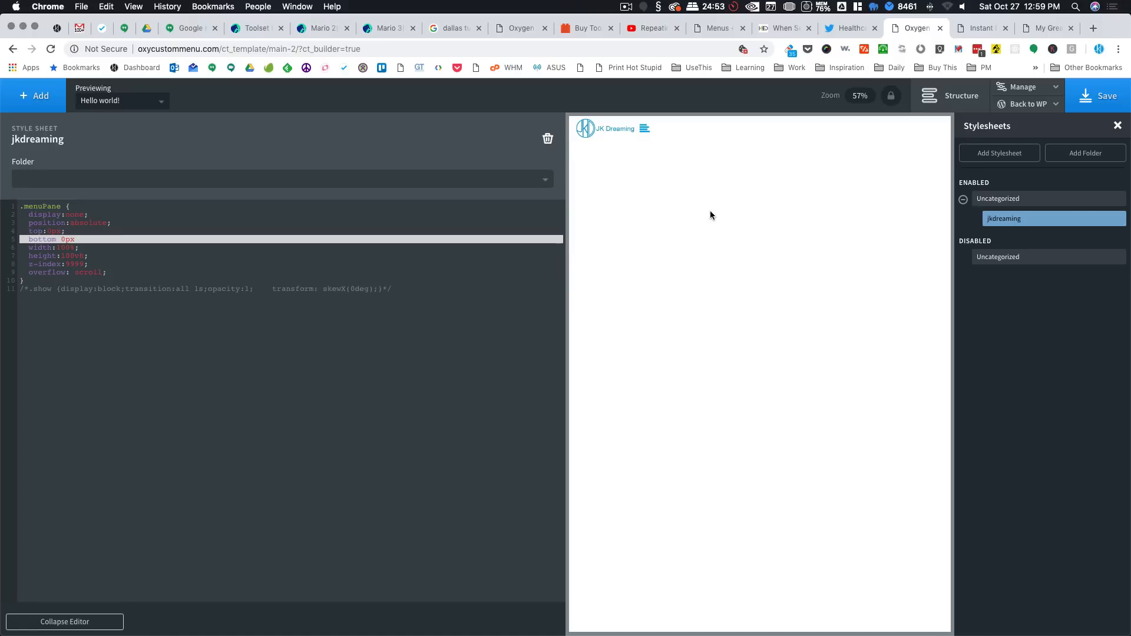
click(645, 129)
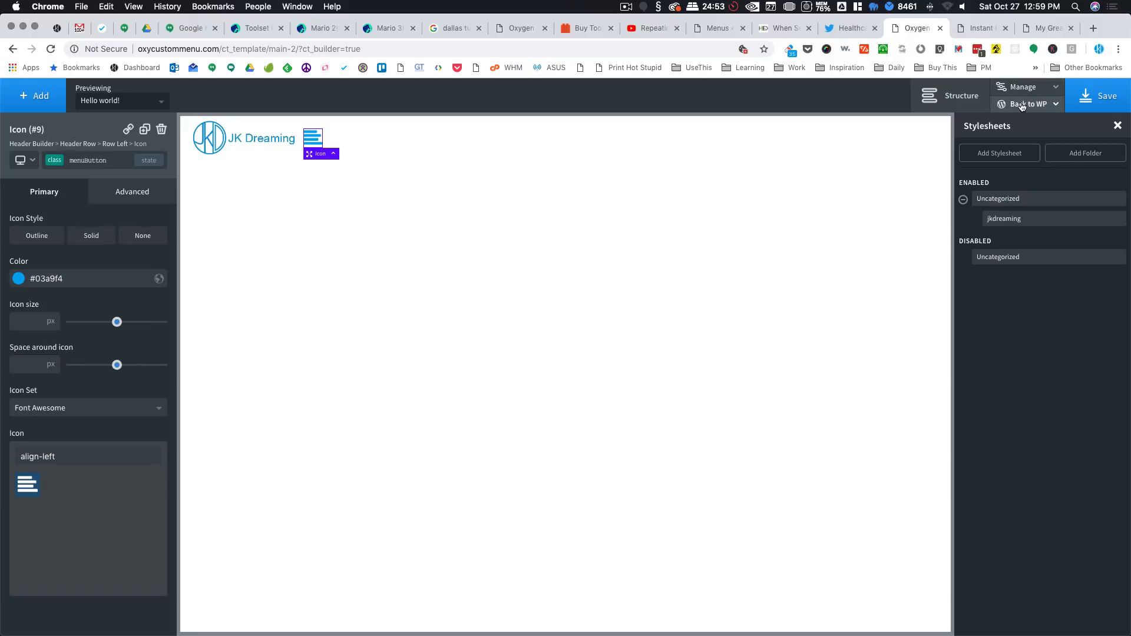
mouse_move(1022, 106)
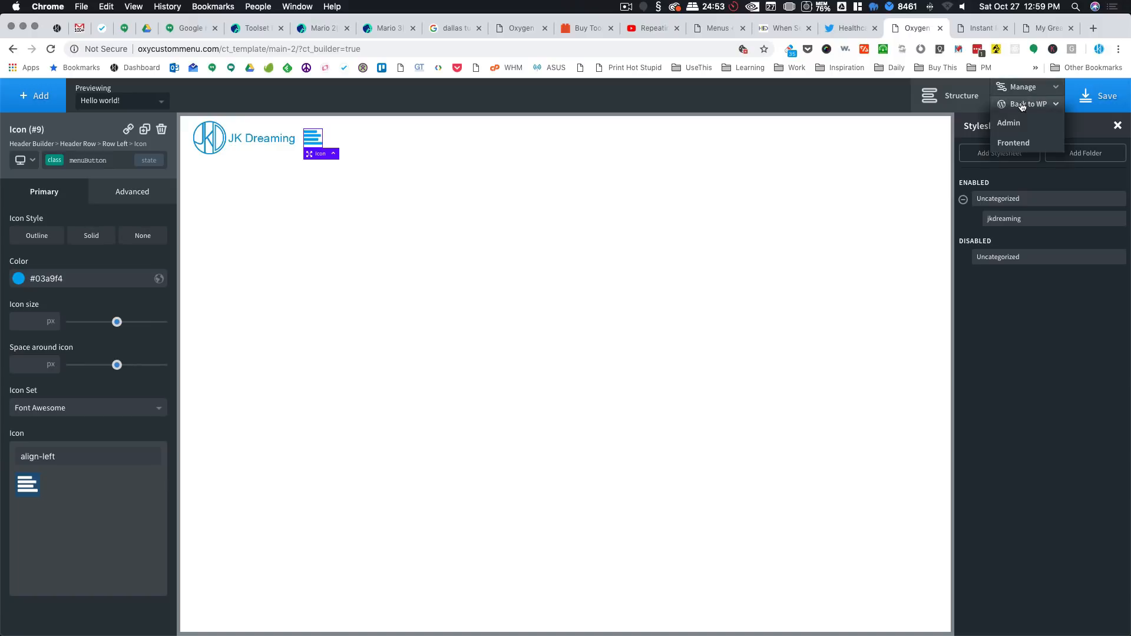
click(1013, 145)
click(916, 29)
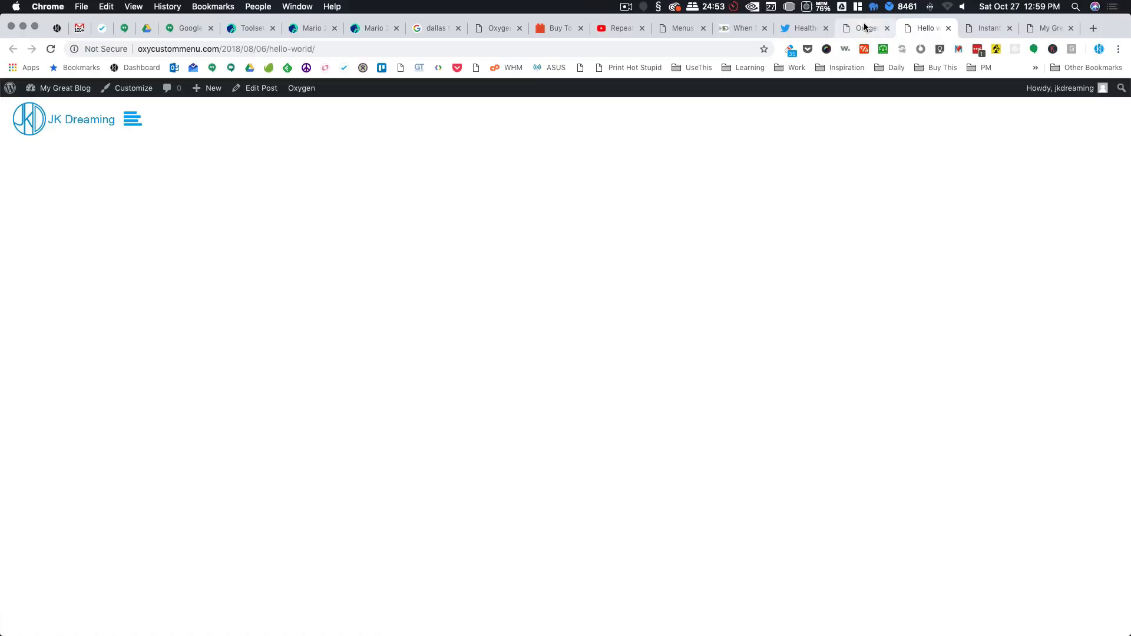
click(130, 124)
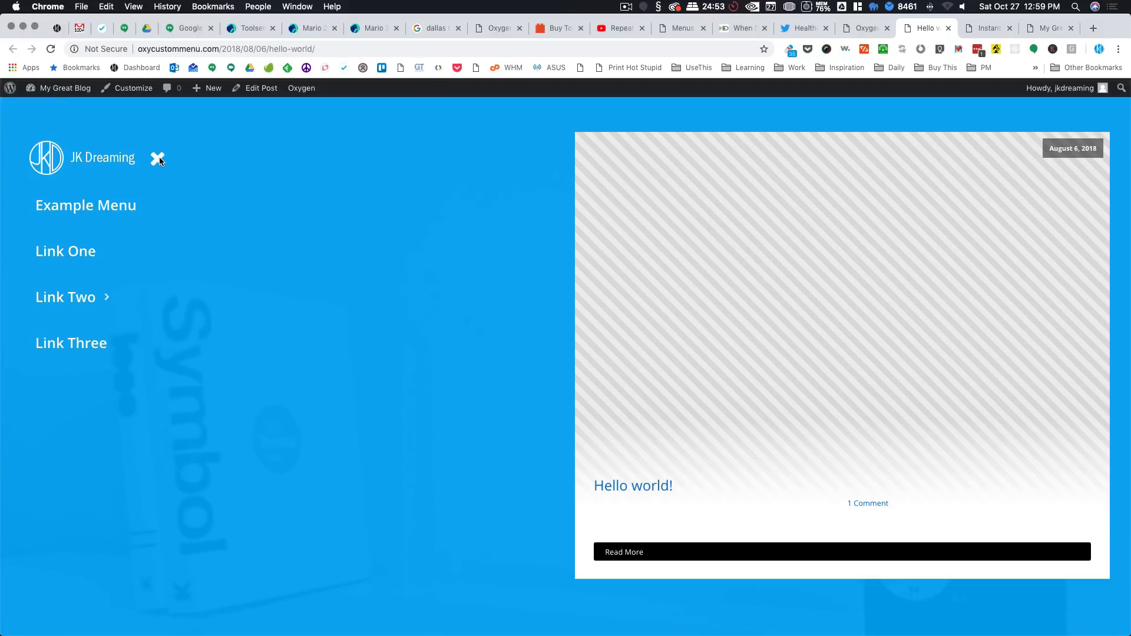
triple_click(160, 158)
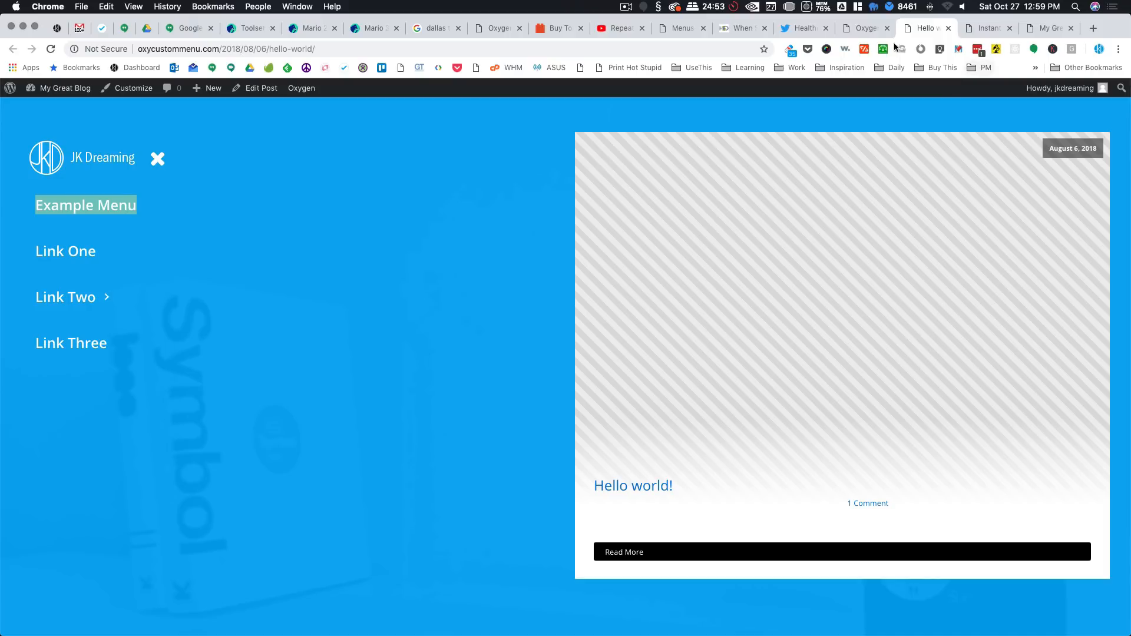
Step: Add the class menuClose to the close icon inside the menu section and save the template
click(866, 28)
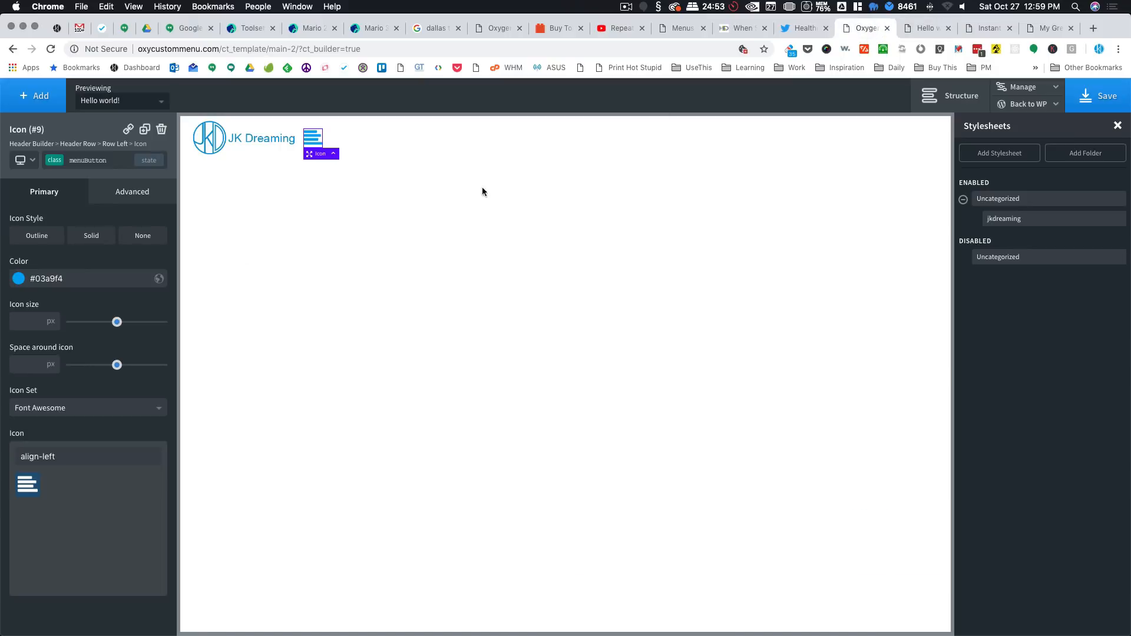
click(128, 198)
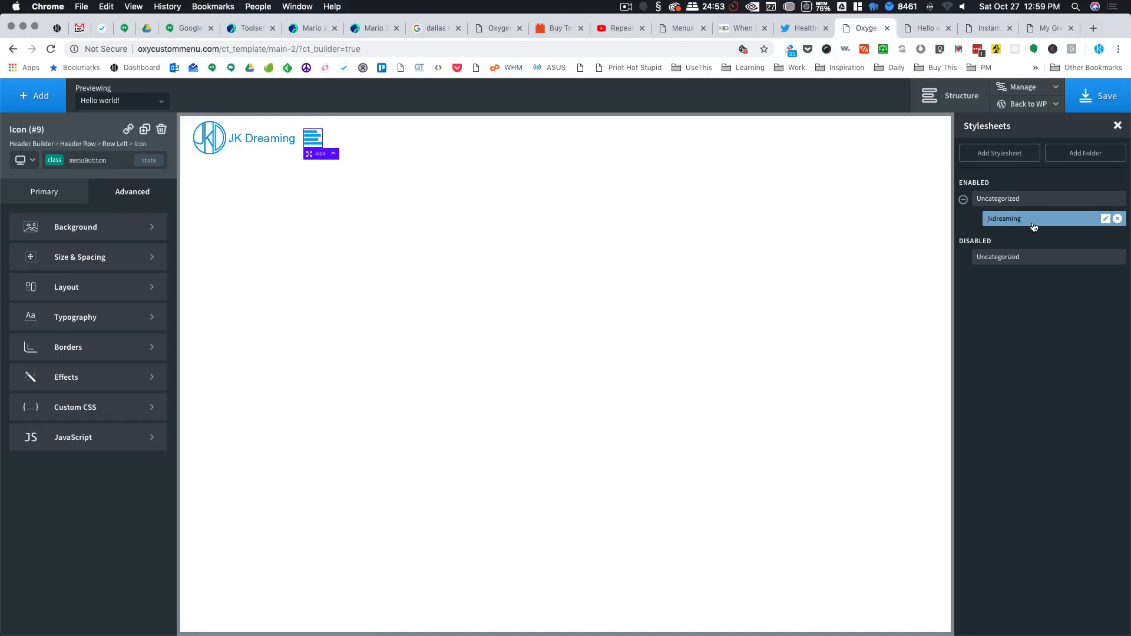
click(1016, 218)
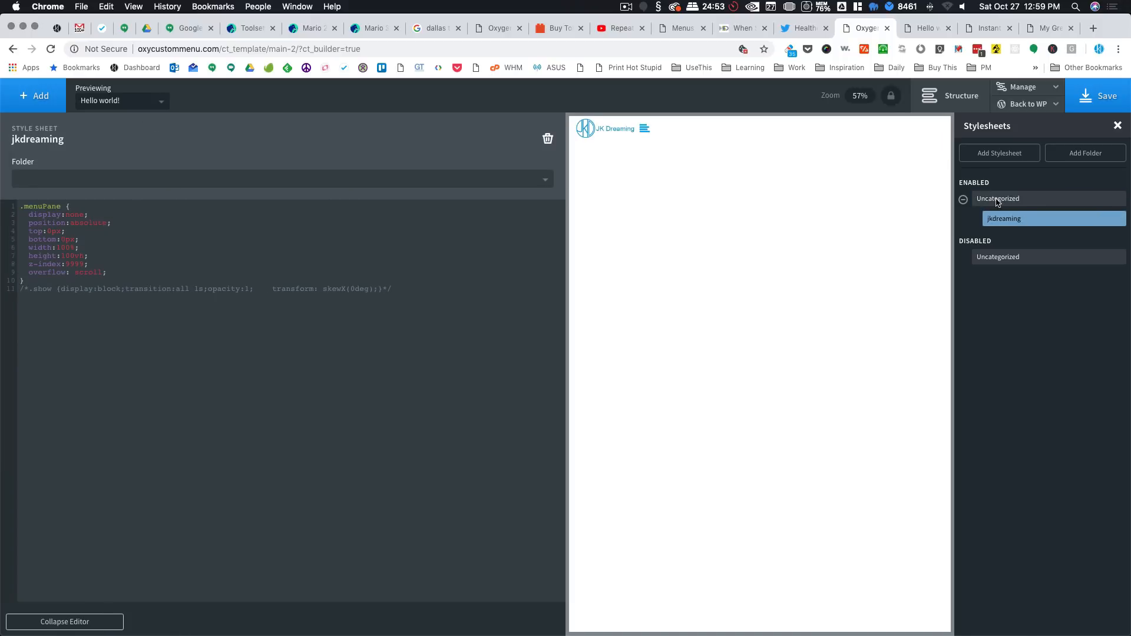
click(950, 96)
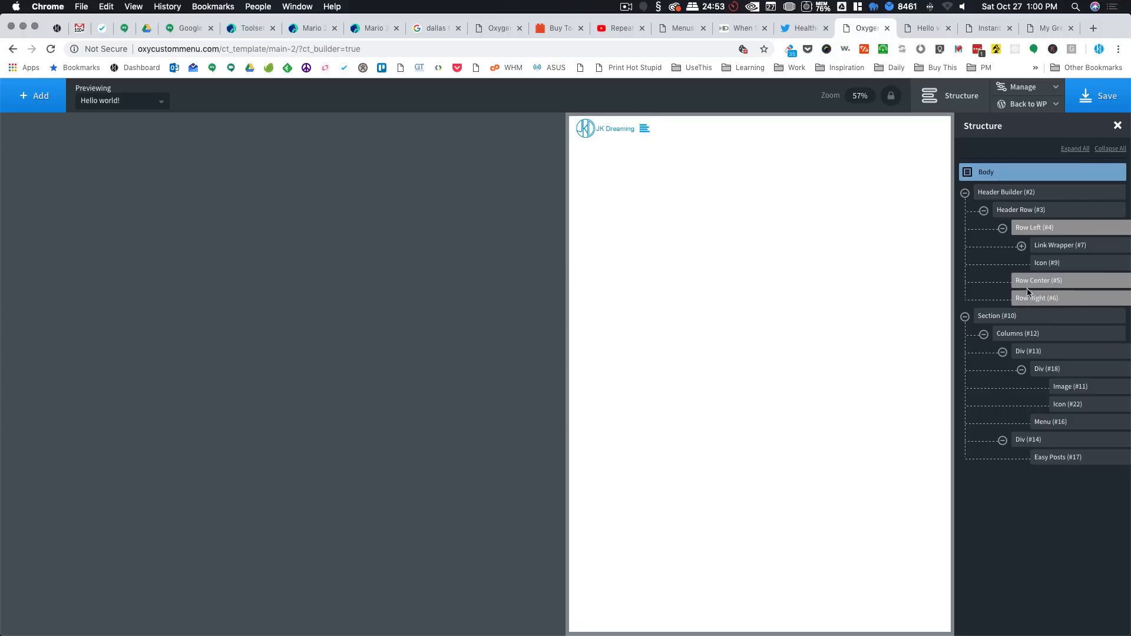
click(1070, 405)
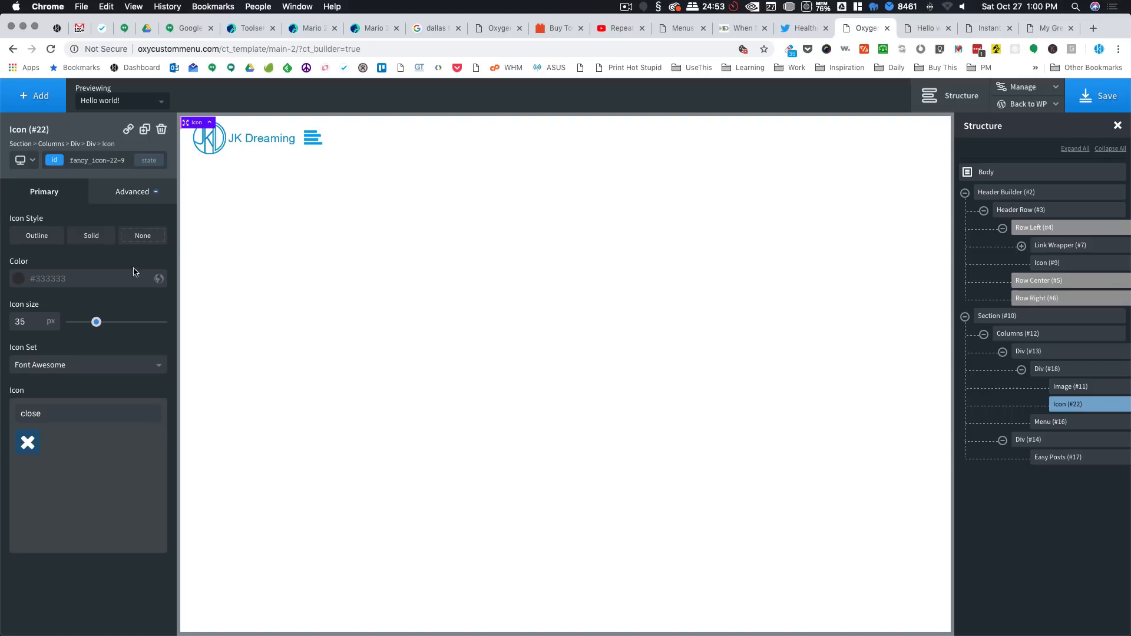
click(100, 160)
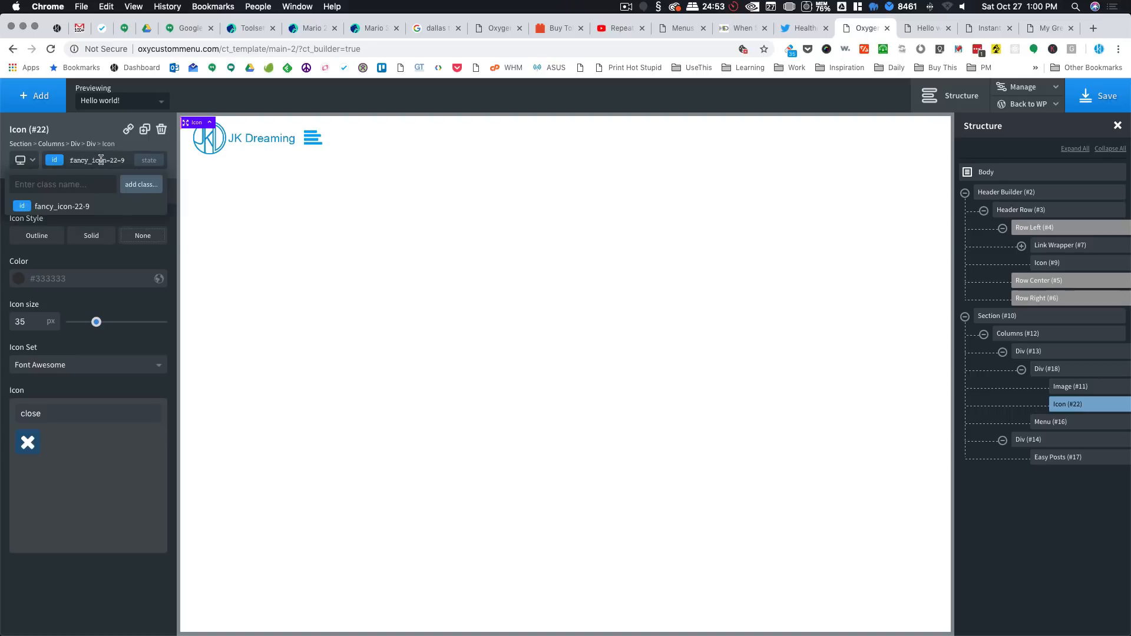
text(menuClose)
click(153, 186)
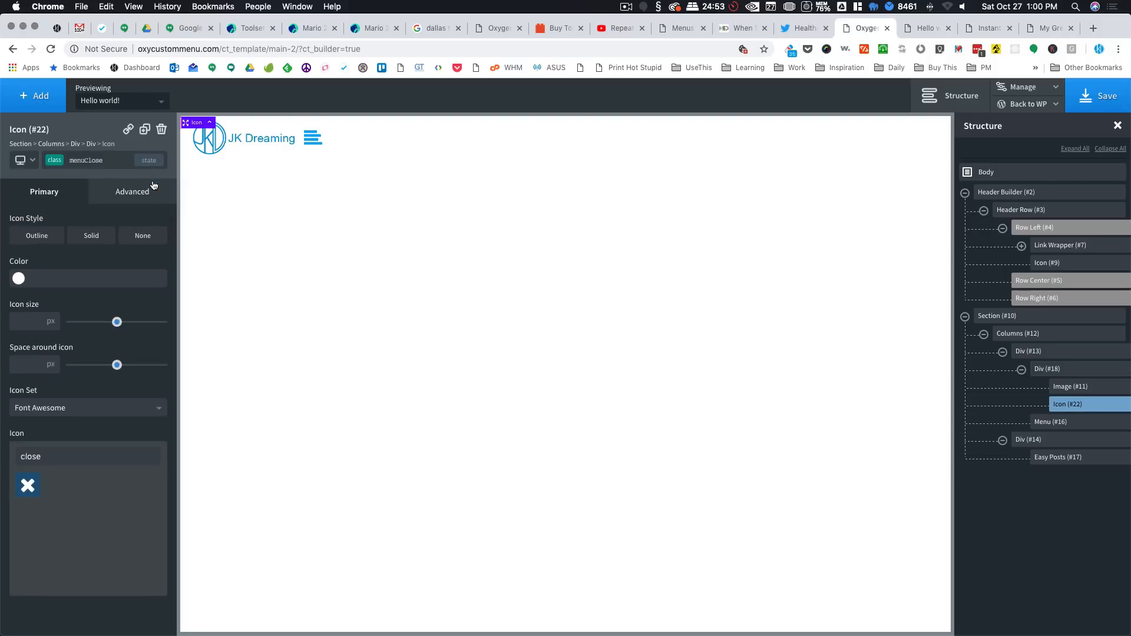
click(1084, 106)
Step: Reload the Hello world! frontend page and test opening and closing the full-screen menu repeatedly
click(926, 28)
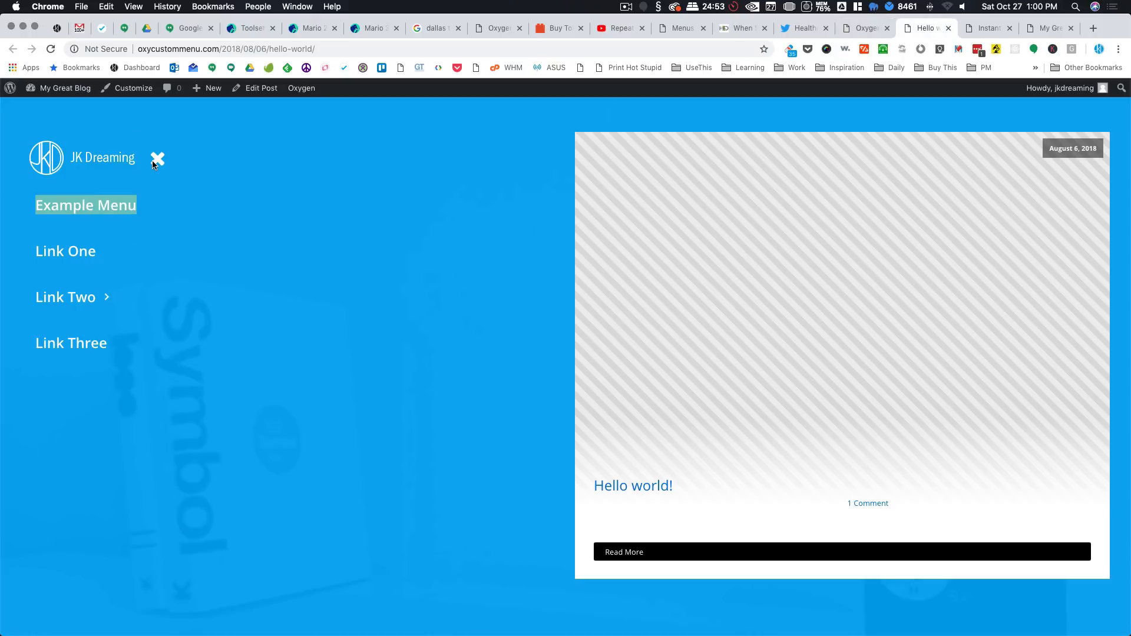
key(super+r)
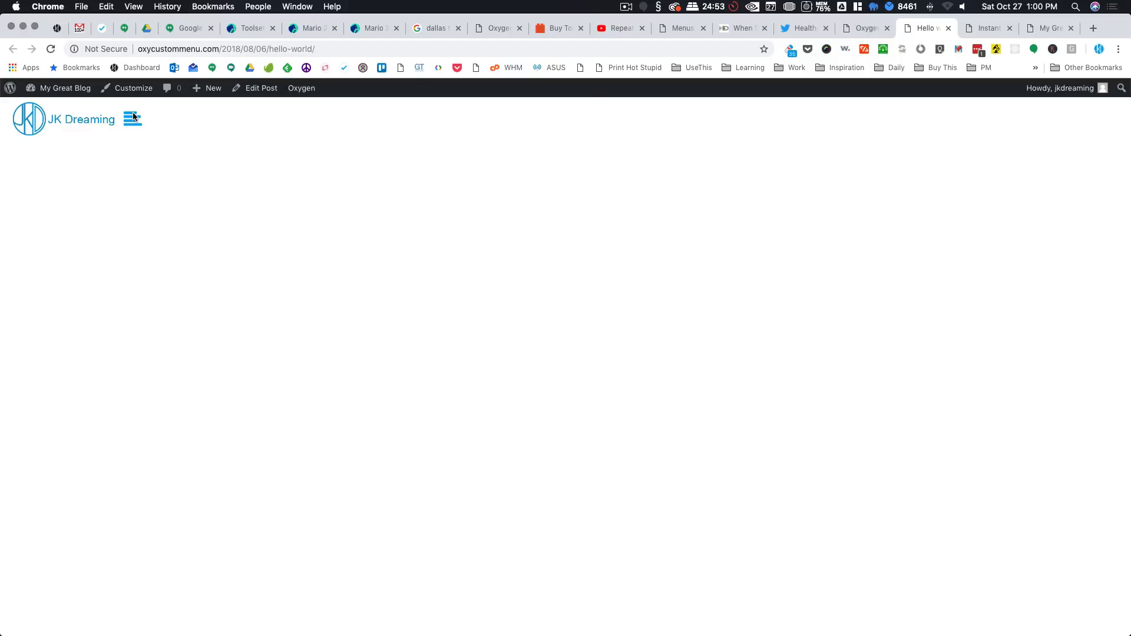
click(132, 118)
click(158, 165)
click(132, 118)
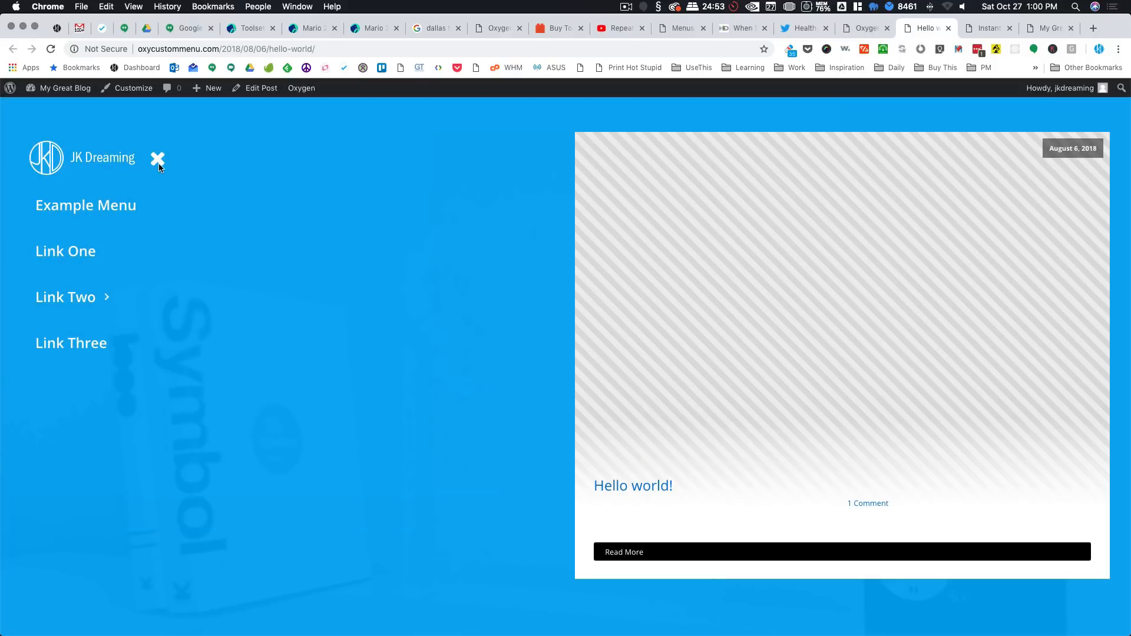
click(158, 161)
click(133, 119)
Step: Add an empty .pointer rule between the .menuPane rule and the commented-out .show rule in the jkdreaming stylesheet
click(861, 27)
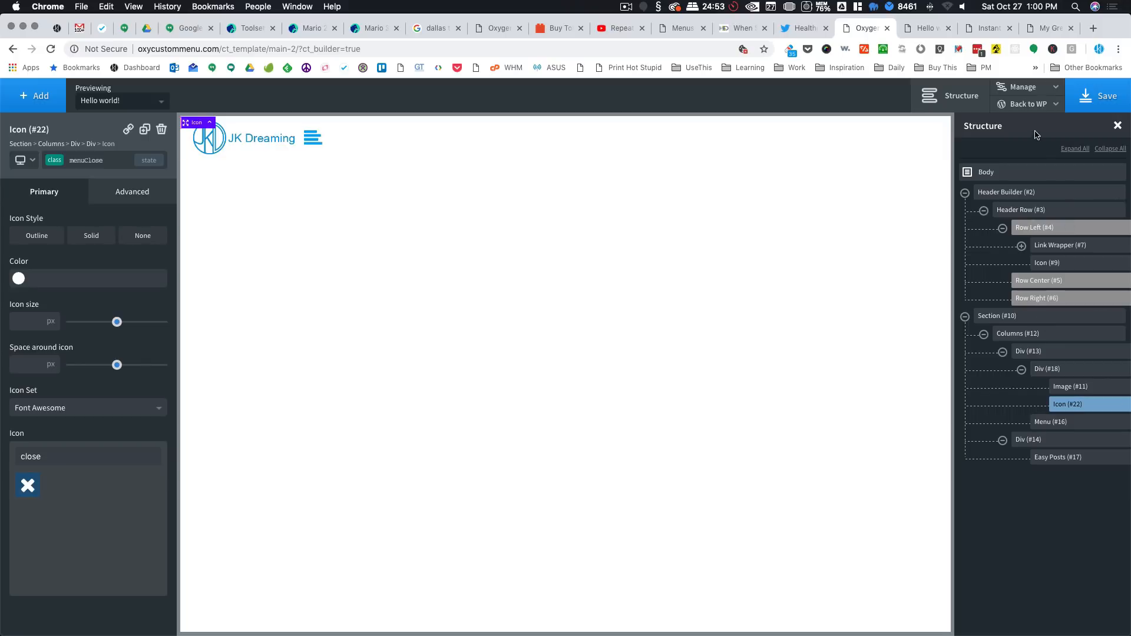
click(1032, 87)
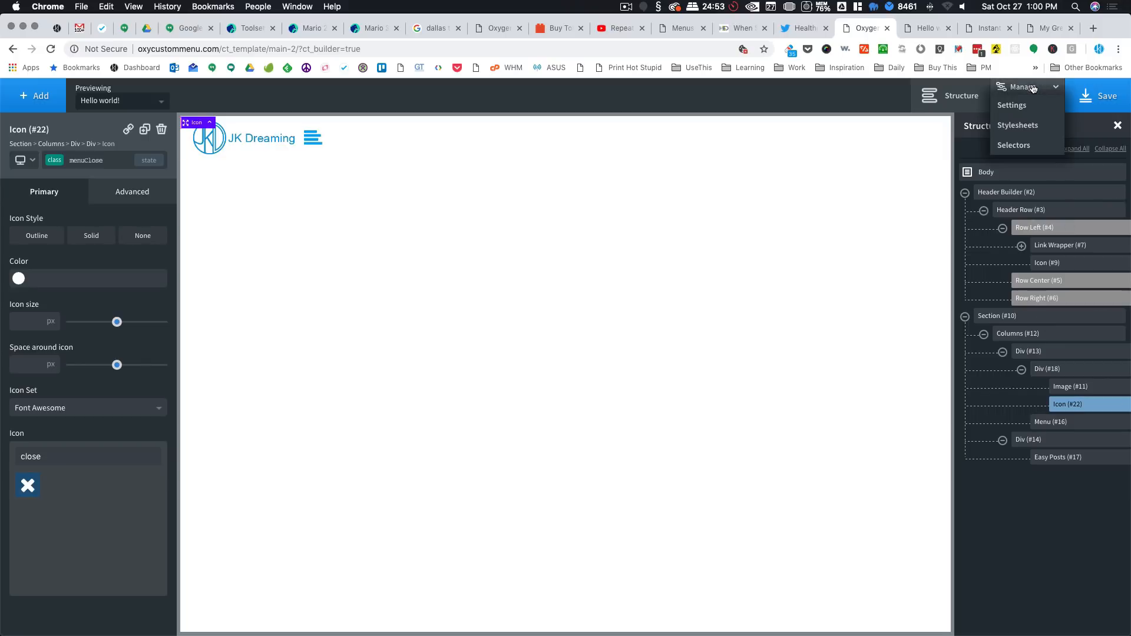
click(1018, 124)
click(1078, 221)
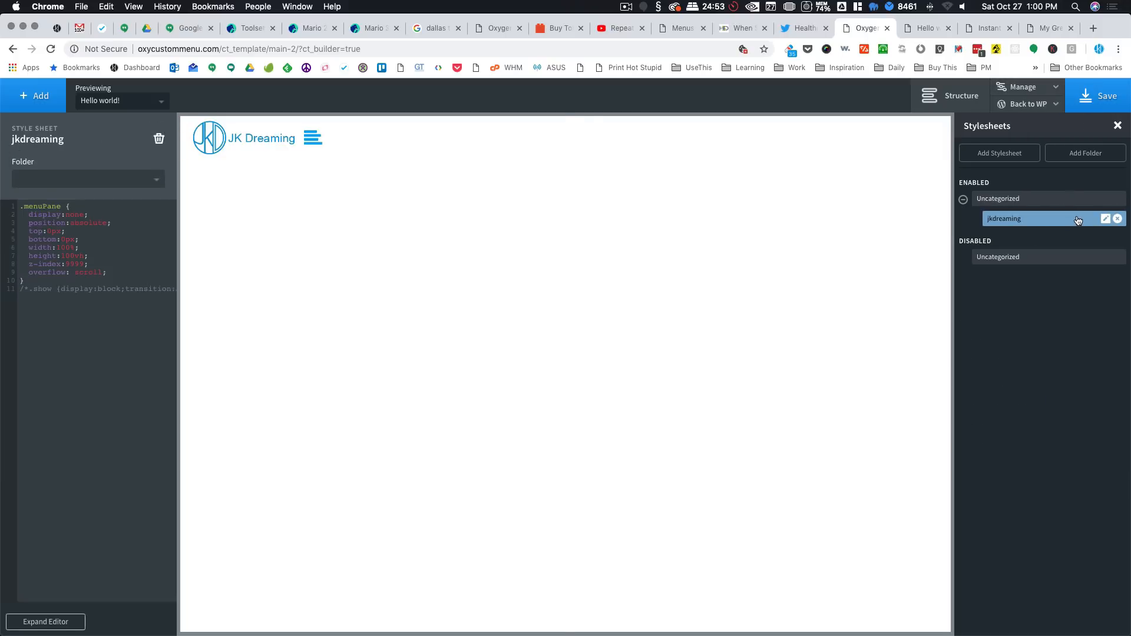
click(171, 279)
key(Return)
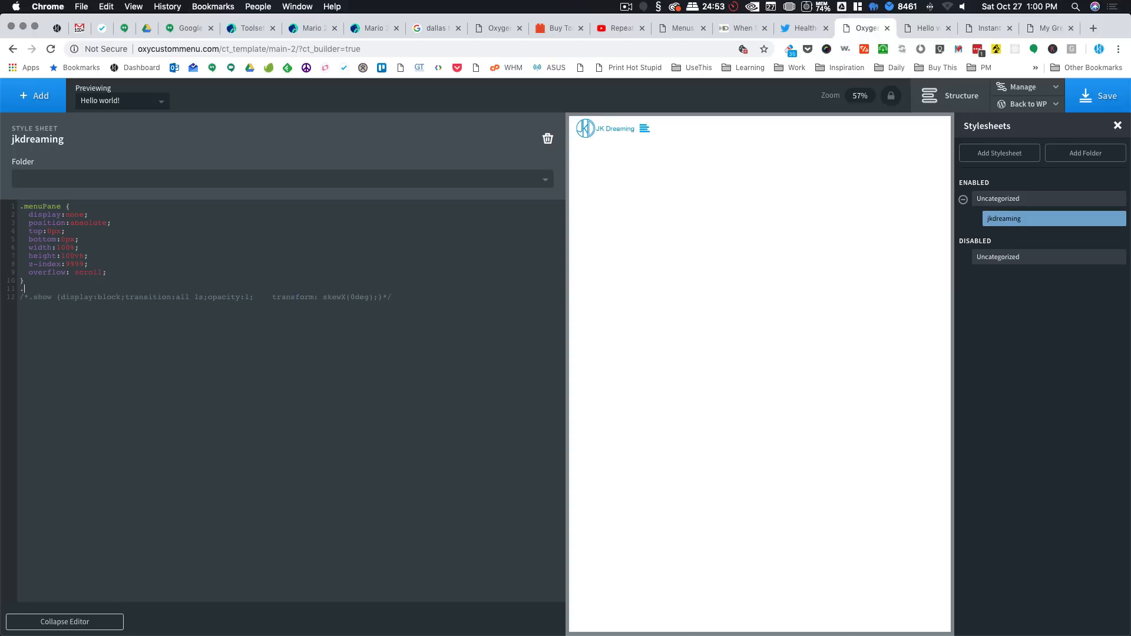
text(.pointe)
key(BackSpace)
key(BackSpace)
key(BackSpace)
key(BackSpace)
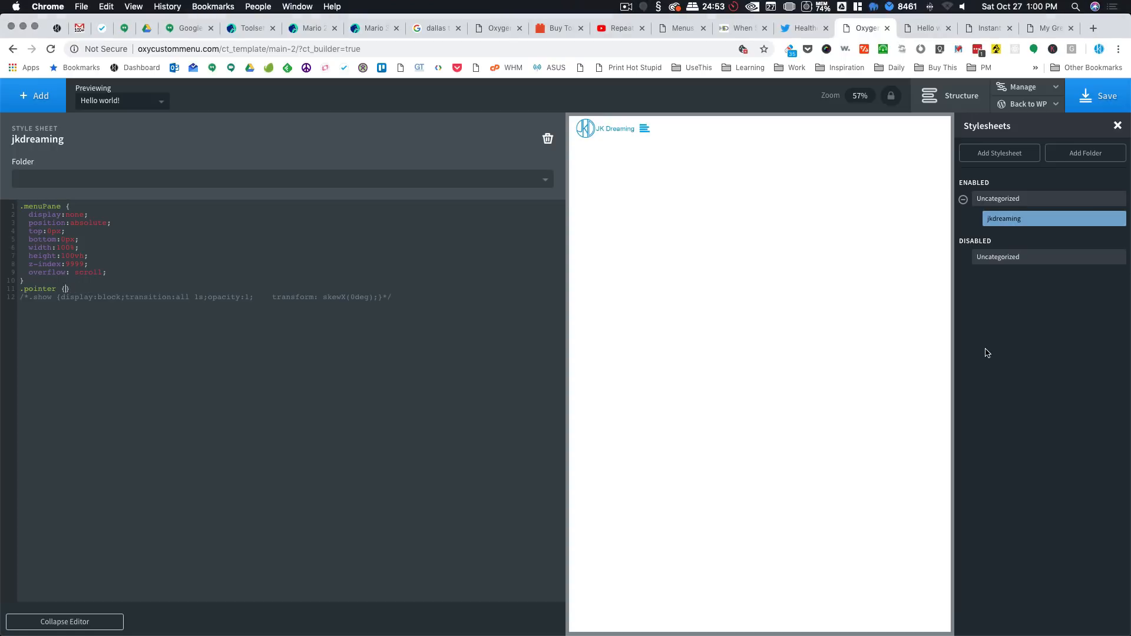
Step: Search Google for "pointer style css" and copy the cursor: pointer; declaration from the MDN cursor reference
key(super+t)
text(point)
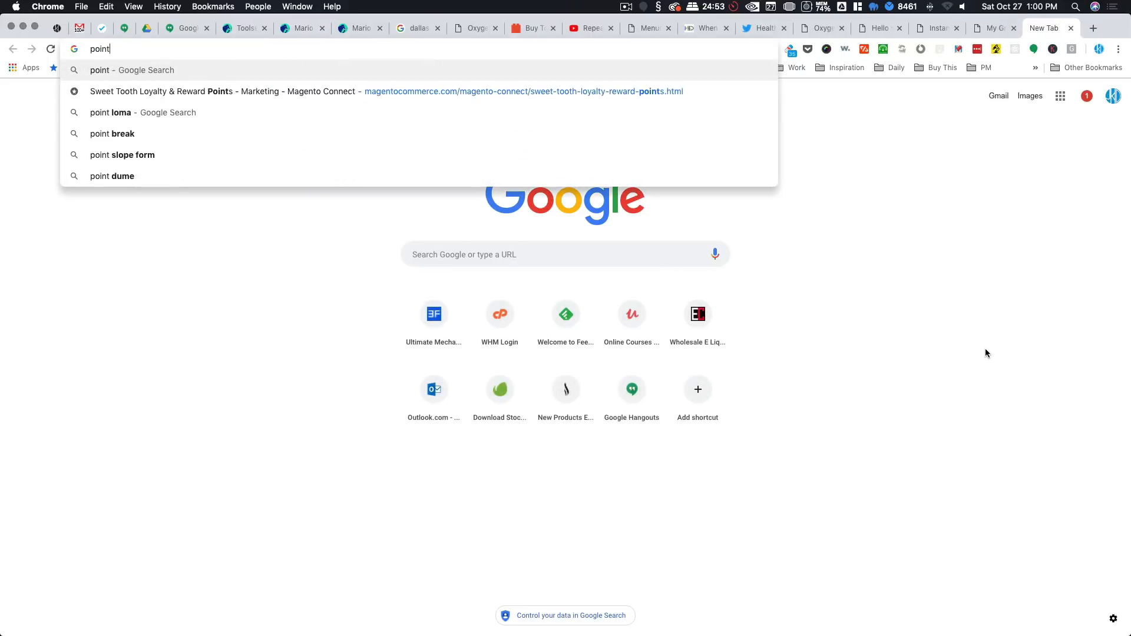
text(er styke )
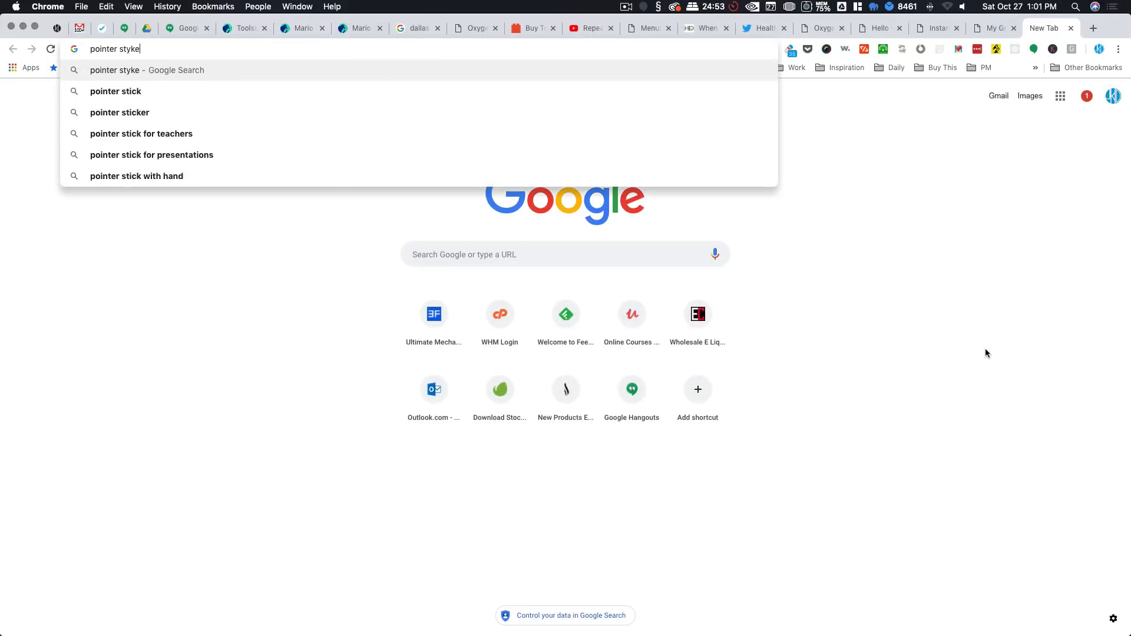
text(css)
key(Return)
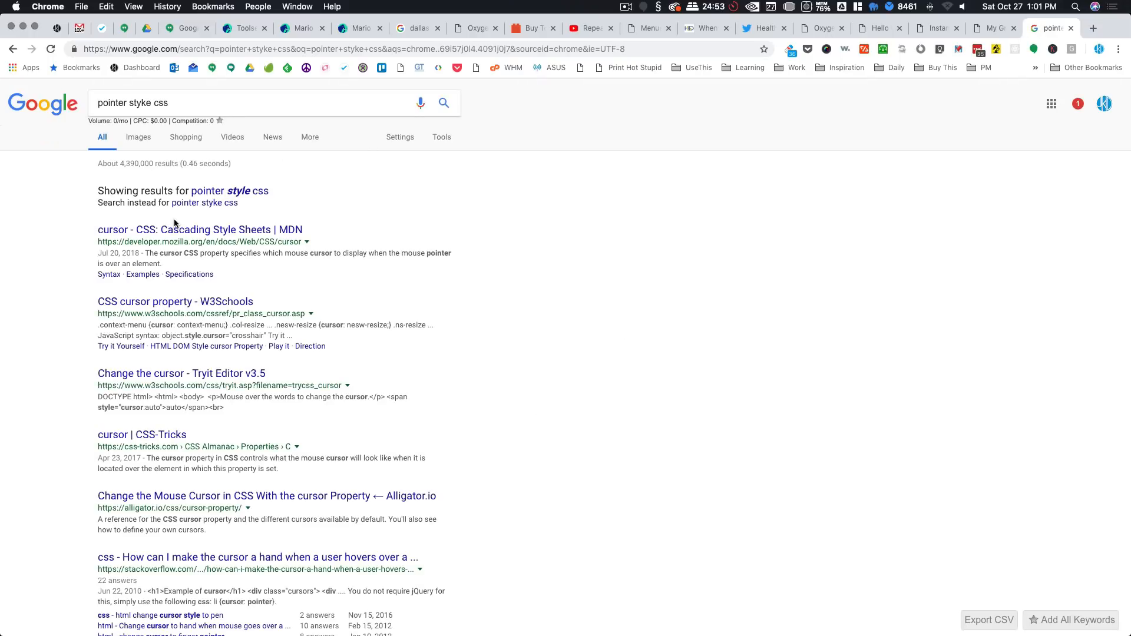
click(155, 235)
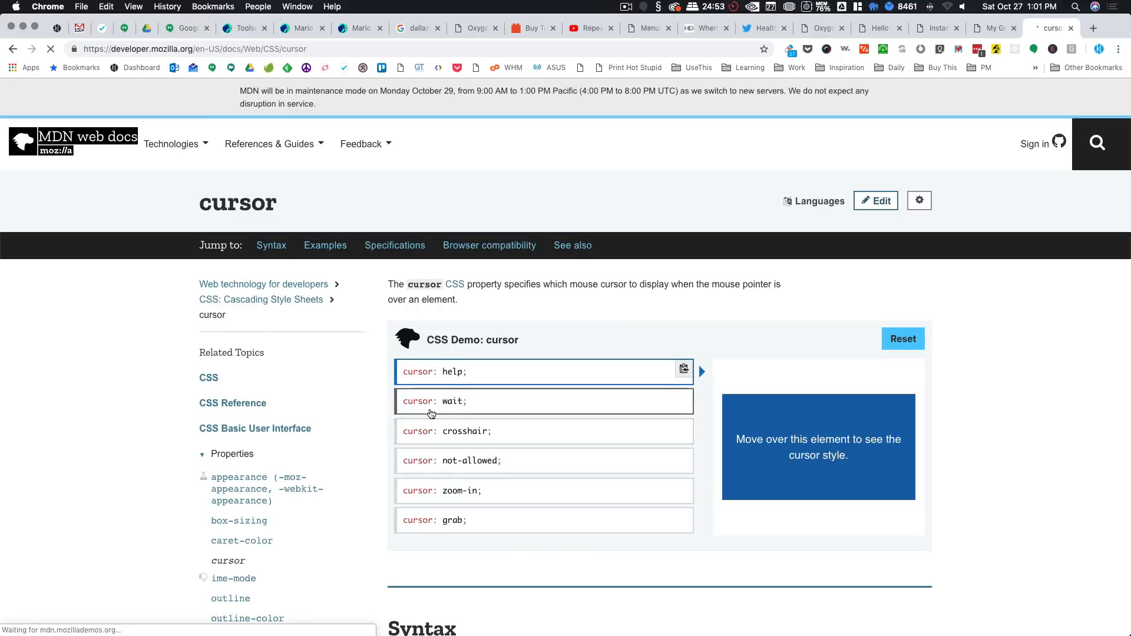
scroll(430, 409, down, 3)
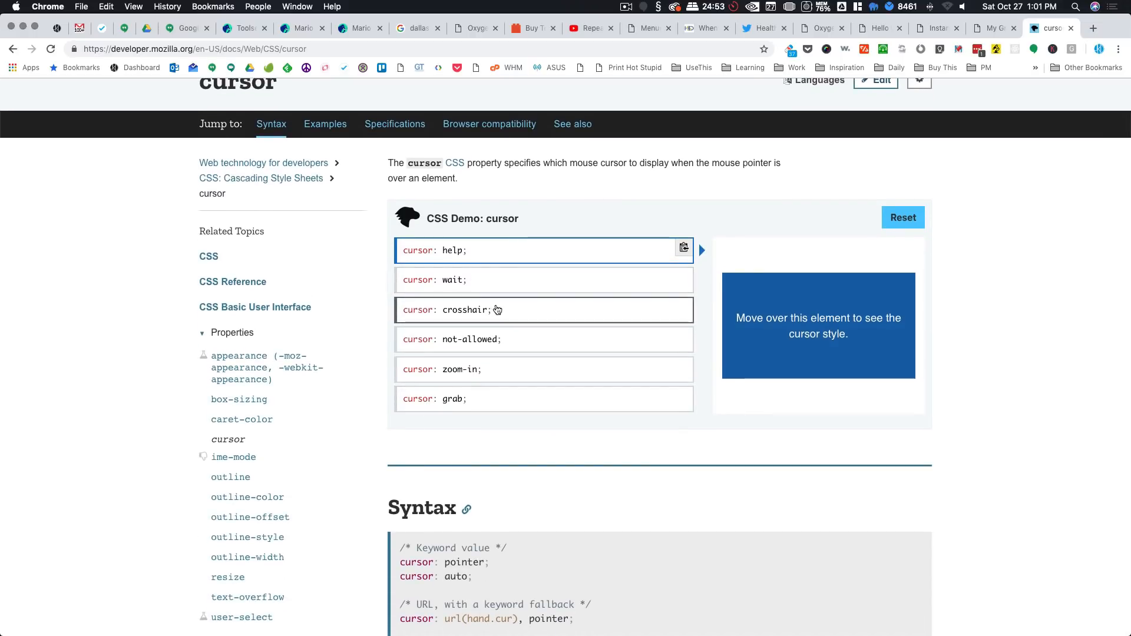
scroll(468, 472, down, 5)
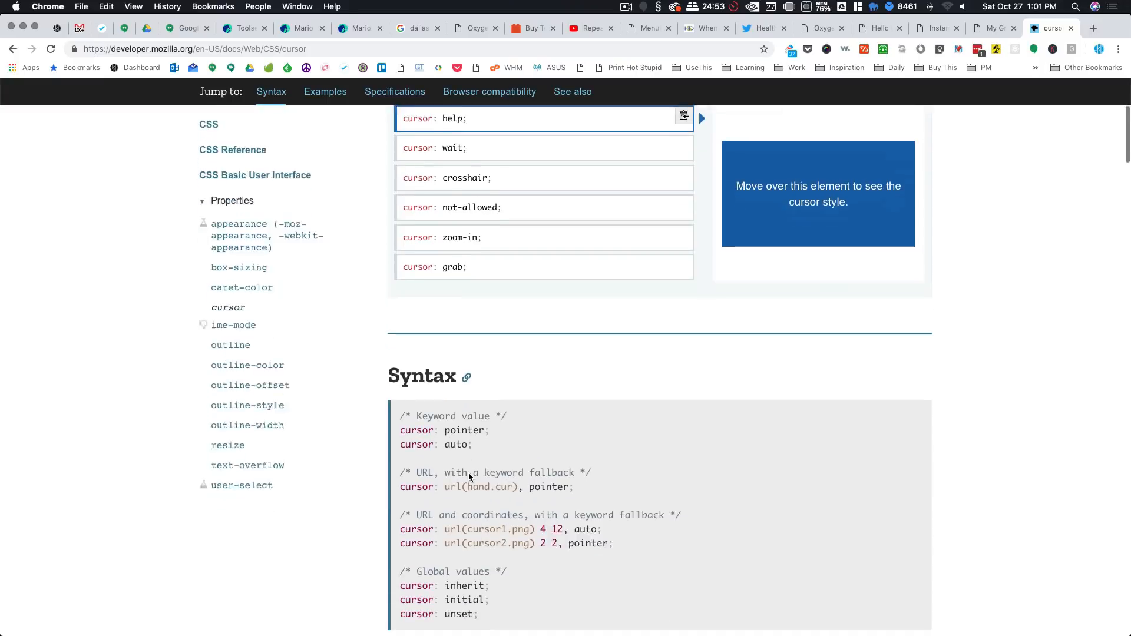
drag(467, 373, 398, 376)
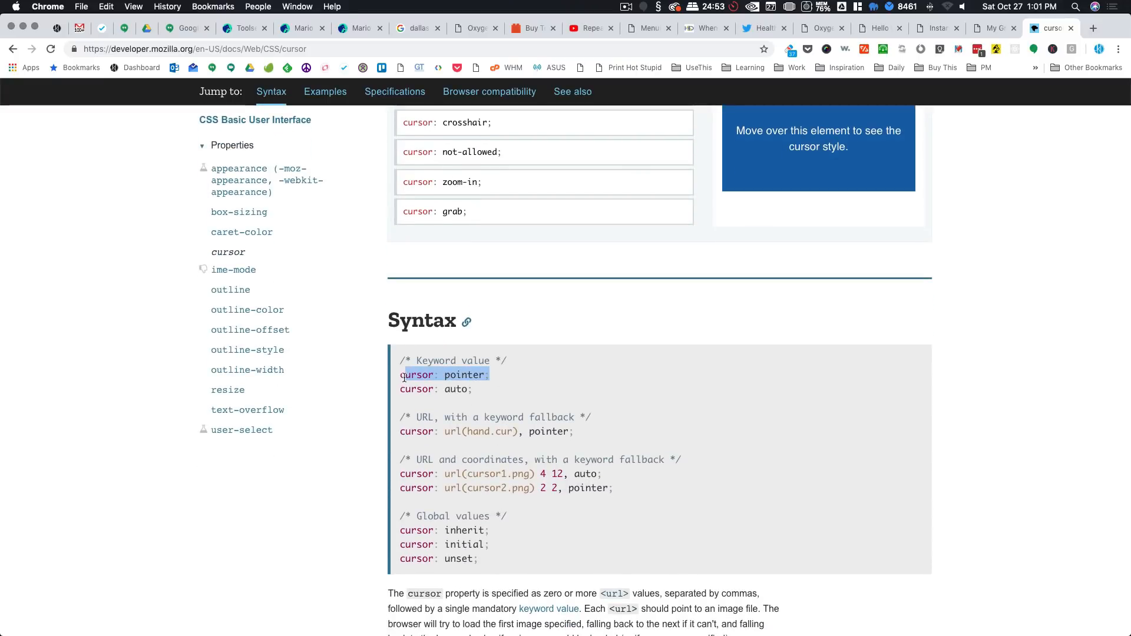
click(697, 326)
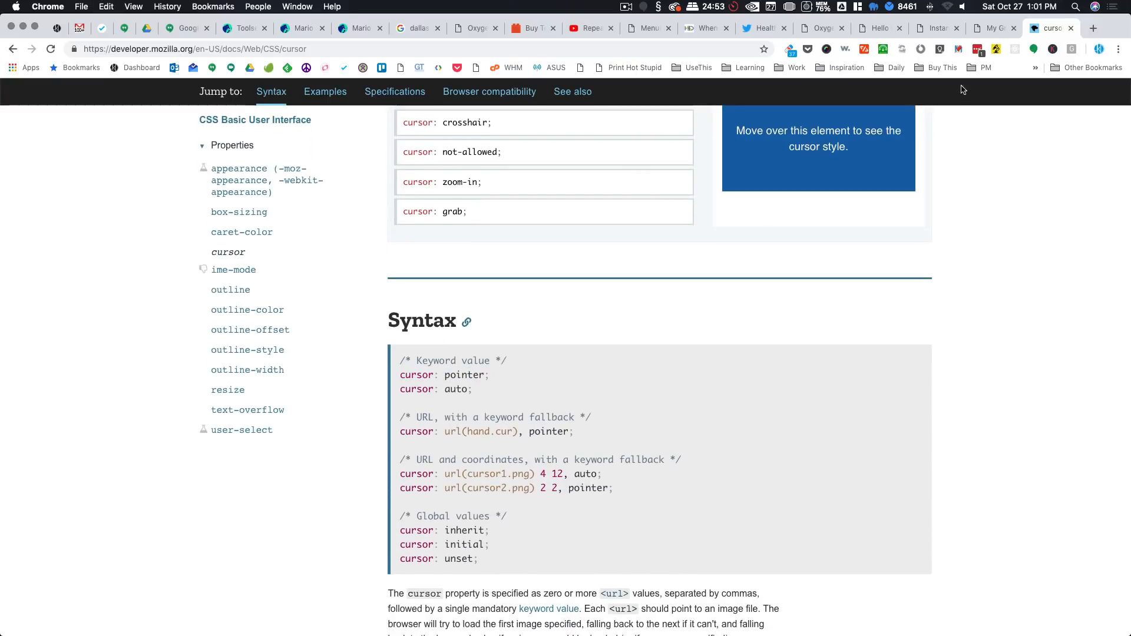
Step: Close the blog home page tab showing the mobile preview and return to the jkdreaming stylesheet in the Oxygen builder
click(992, 29)
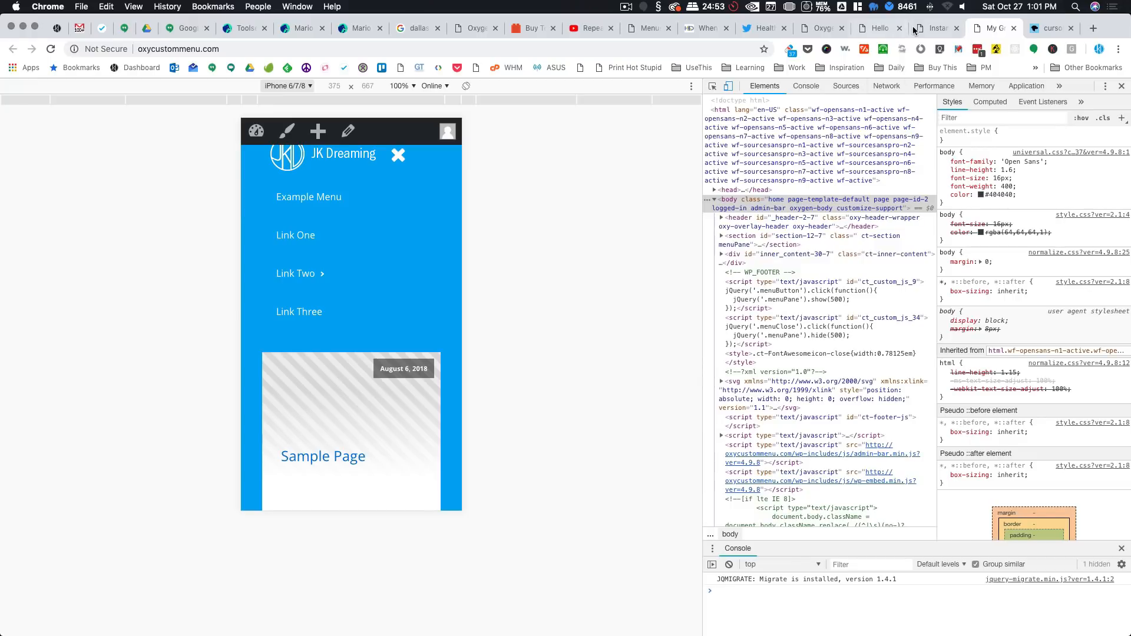
click(1014, 28)
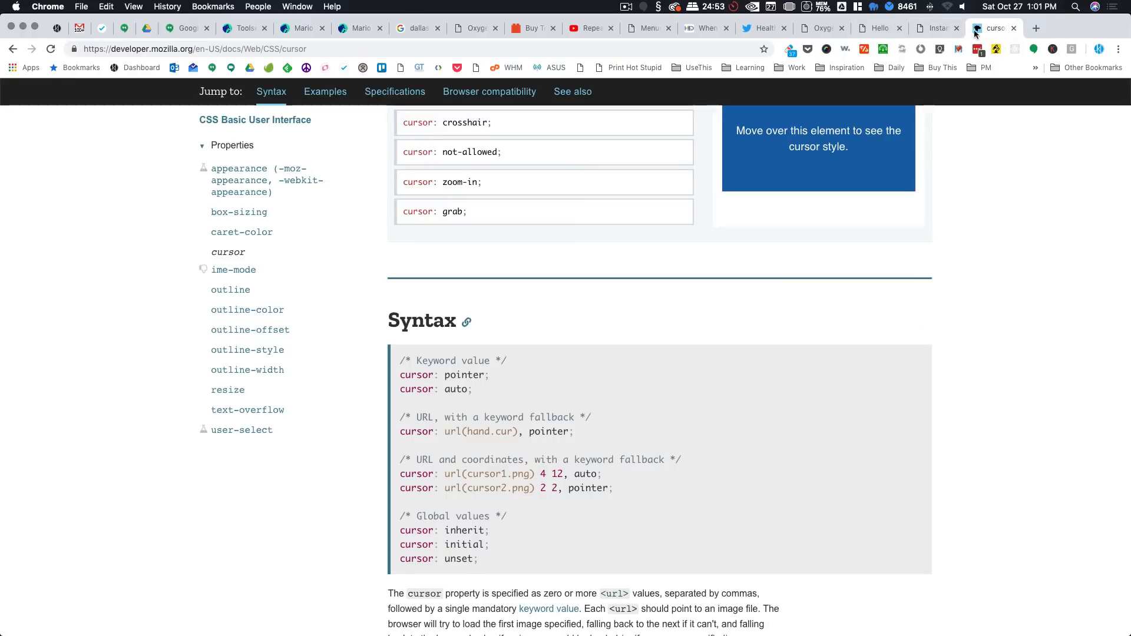
click(934, 26)
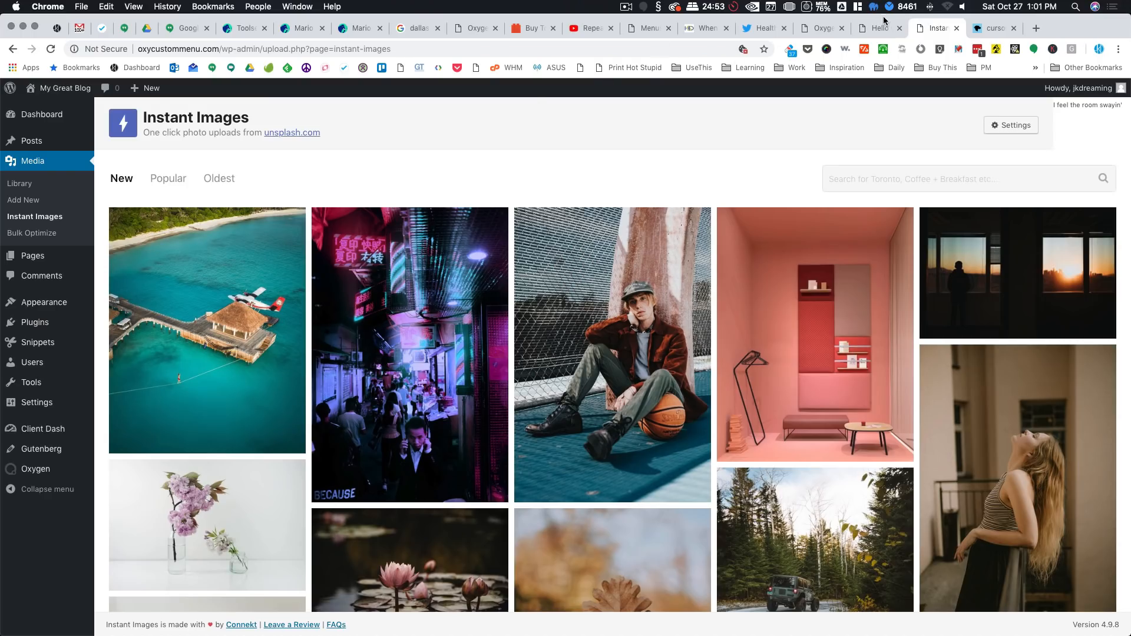
key(ctrl+shift+Tab)
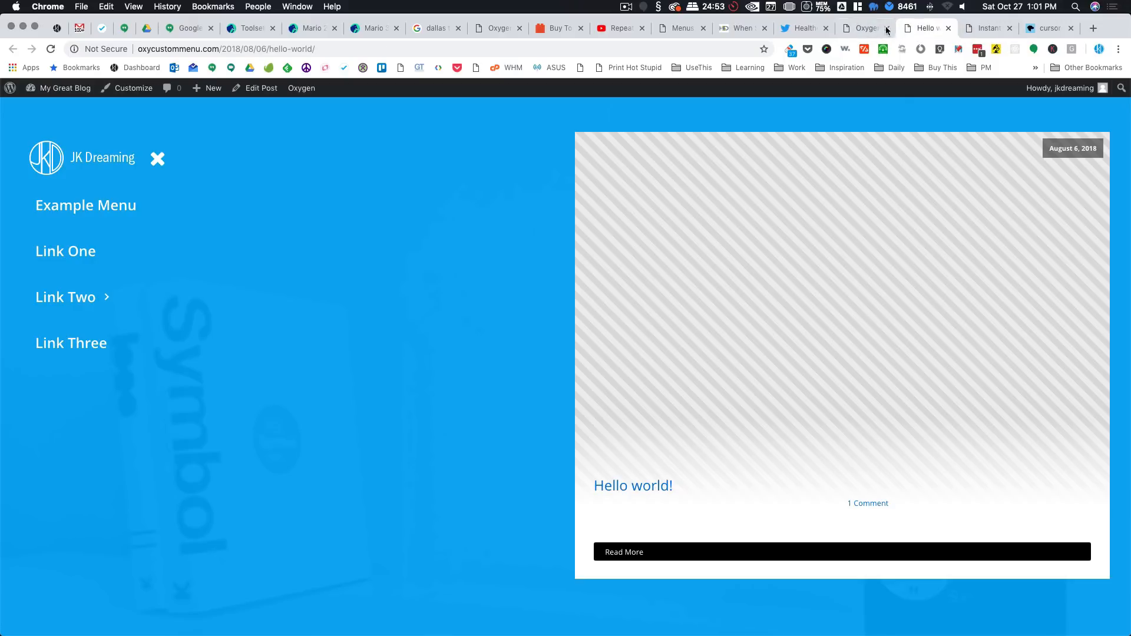
click(860, 28)
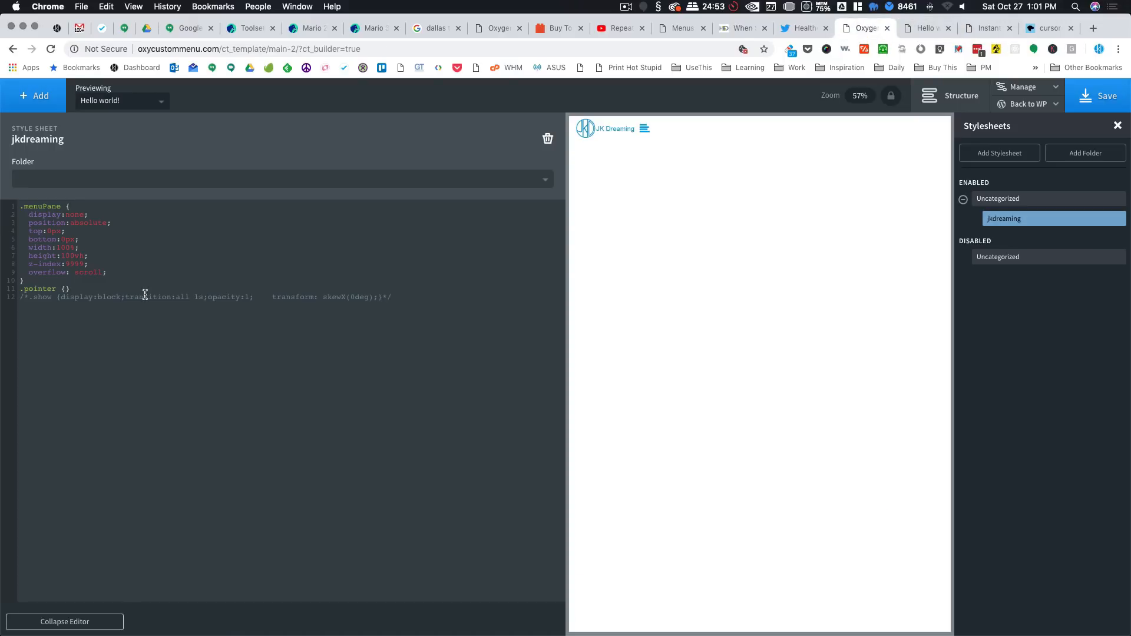
Step: Paste cursor: pointer; into the .pointer rule, save the template and switch to the Hello world! frontend page
key(super+v)
key(super+v)
click(1102, 100)
click(938, 35)
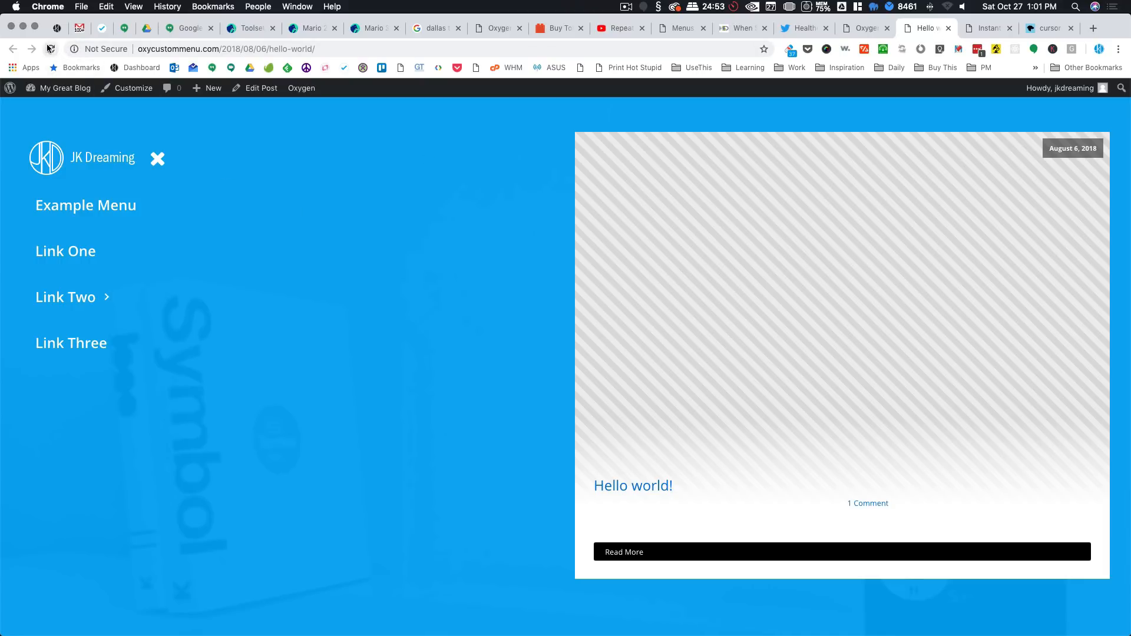
Step: Return to the Oxygen builder and add the class pointer to the align-left menu icon in the header row
click(863, 29)
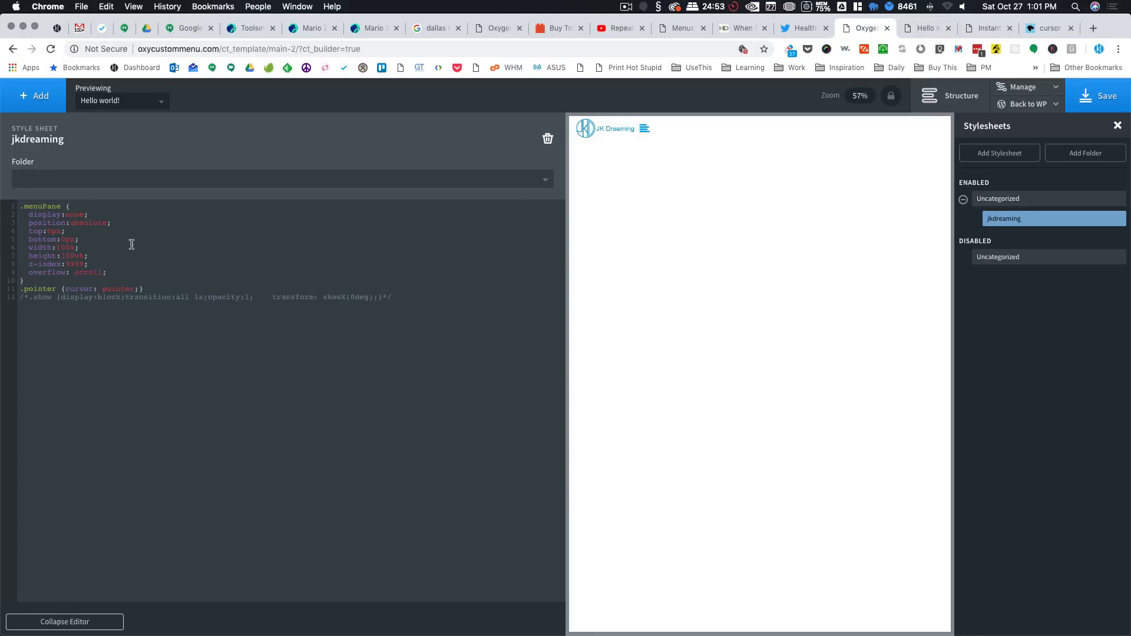
click(643, 131)
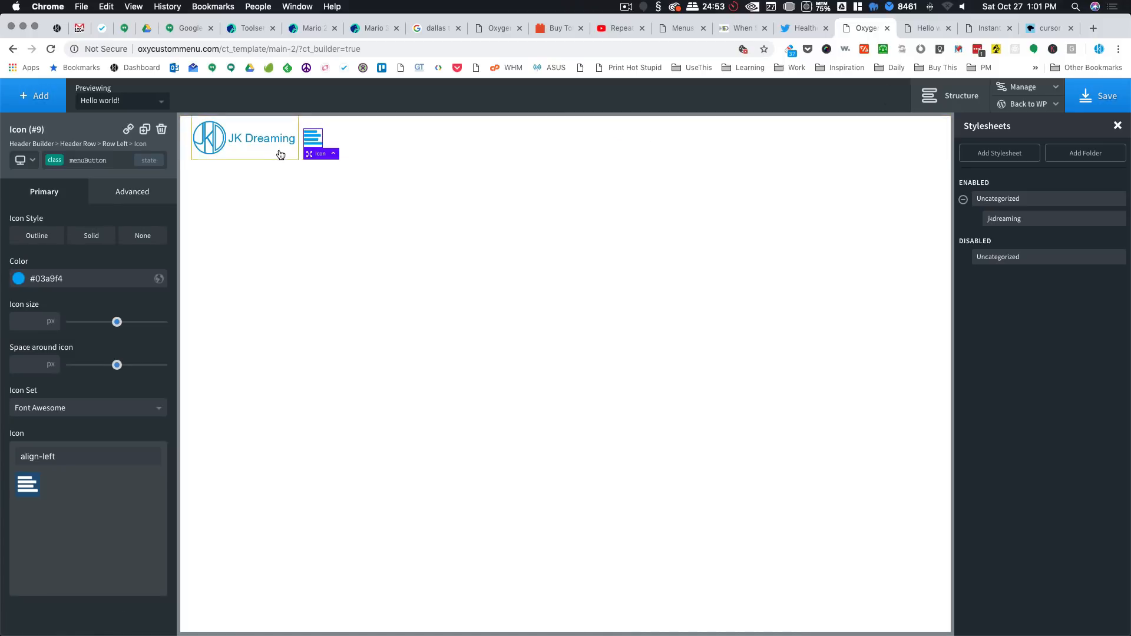
click(953, 96)
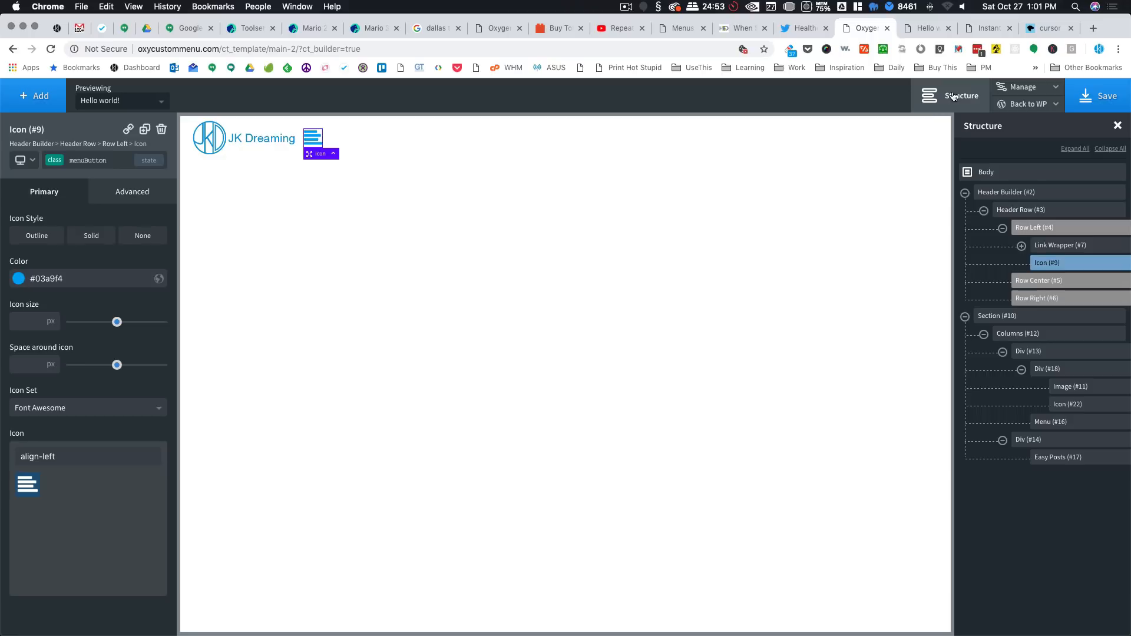
click(313, 142)
click(121, 160)
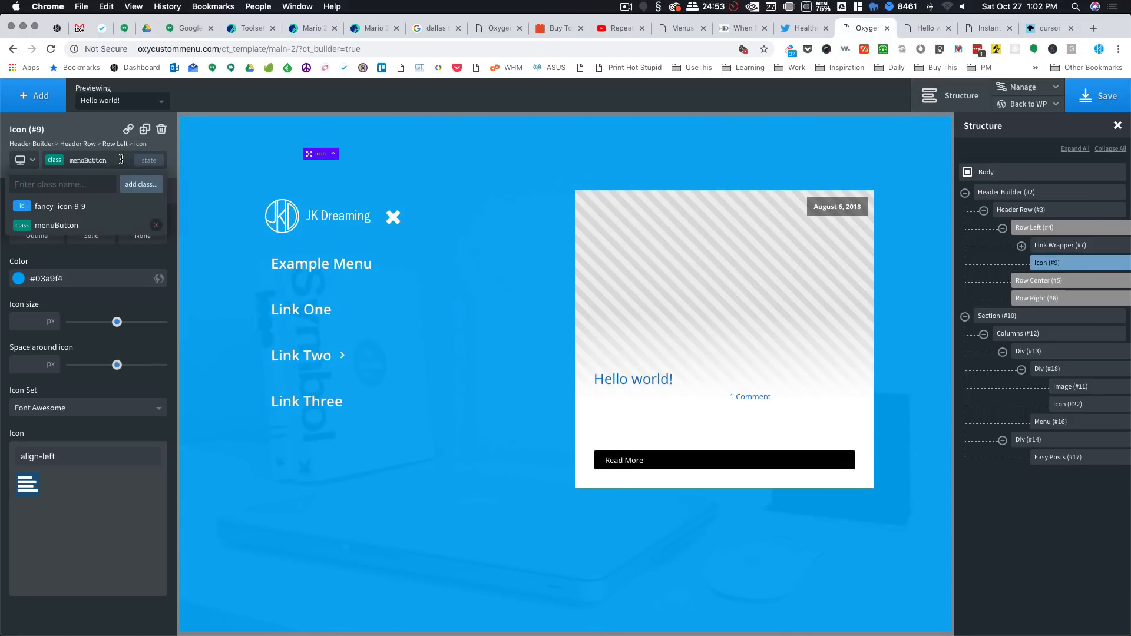
text(pointer)
click(139, 185)
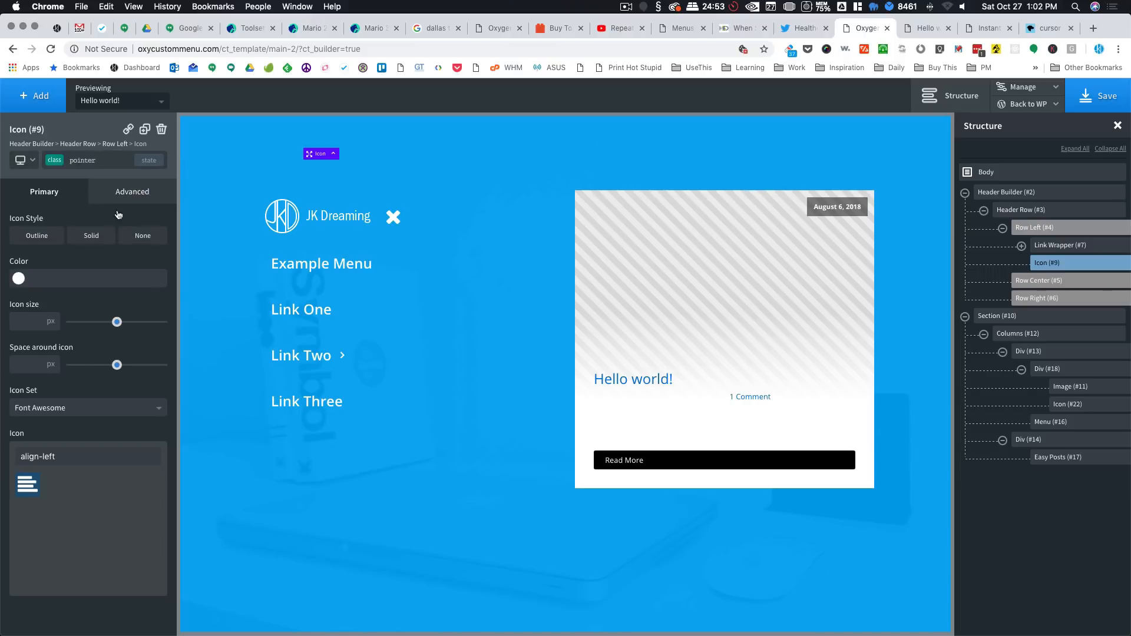
Step: Add the class pointer to the close icon in the menu pane and save the template
click(392, 217)
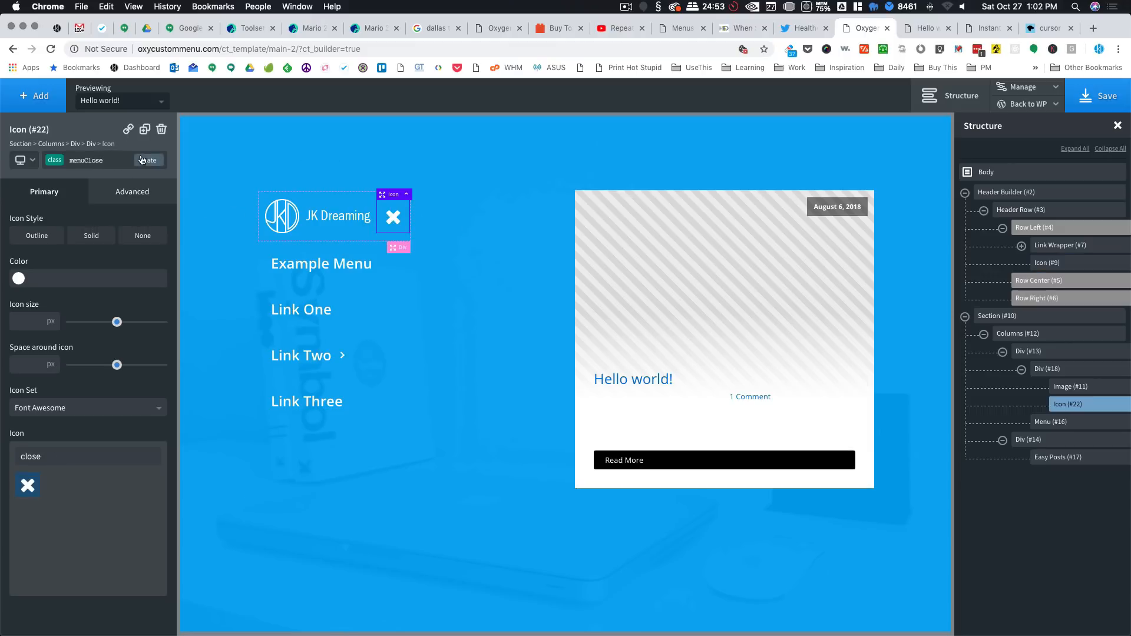
click(117, 160)
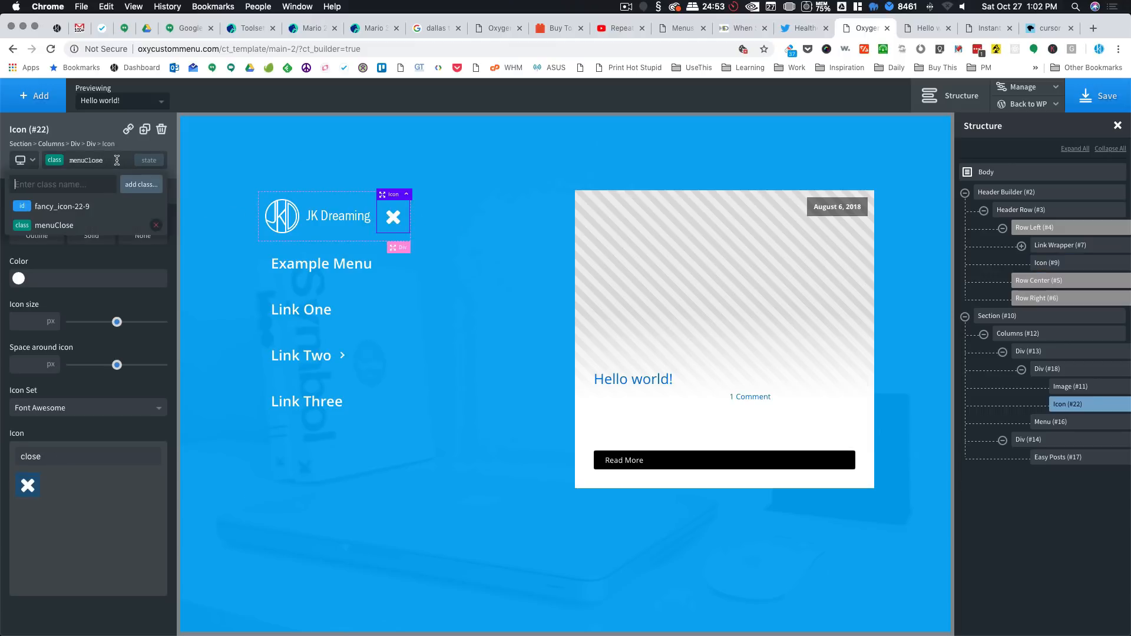
text(pointer)
click(135, 189)
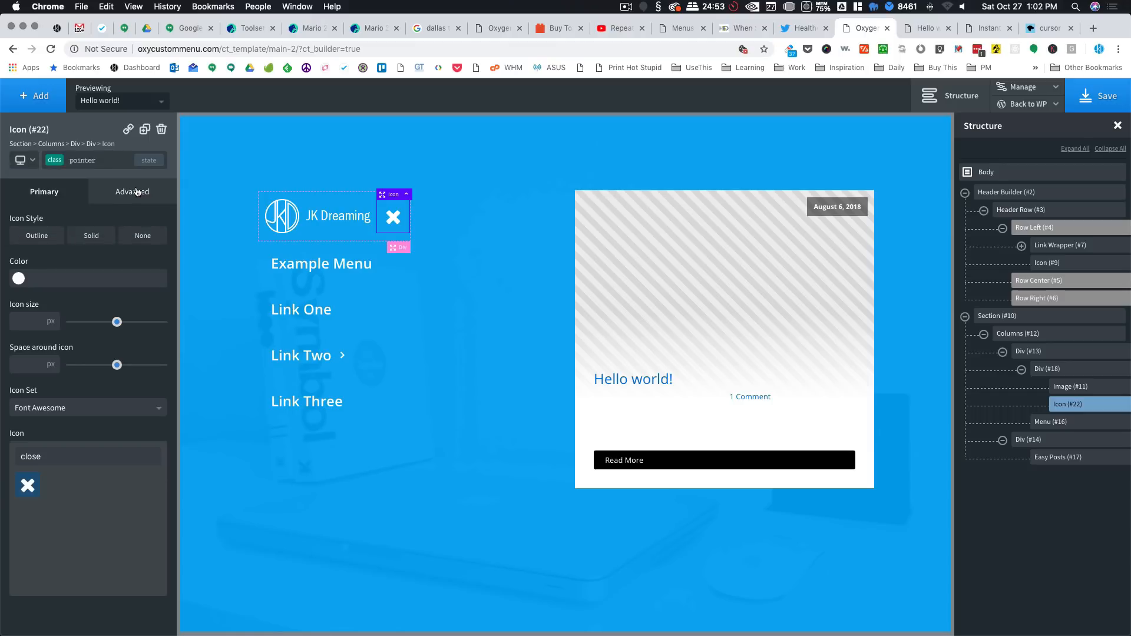
click(1098, 97)
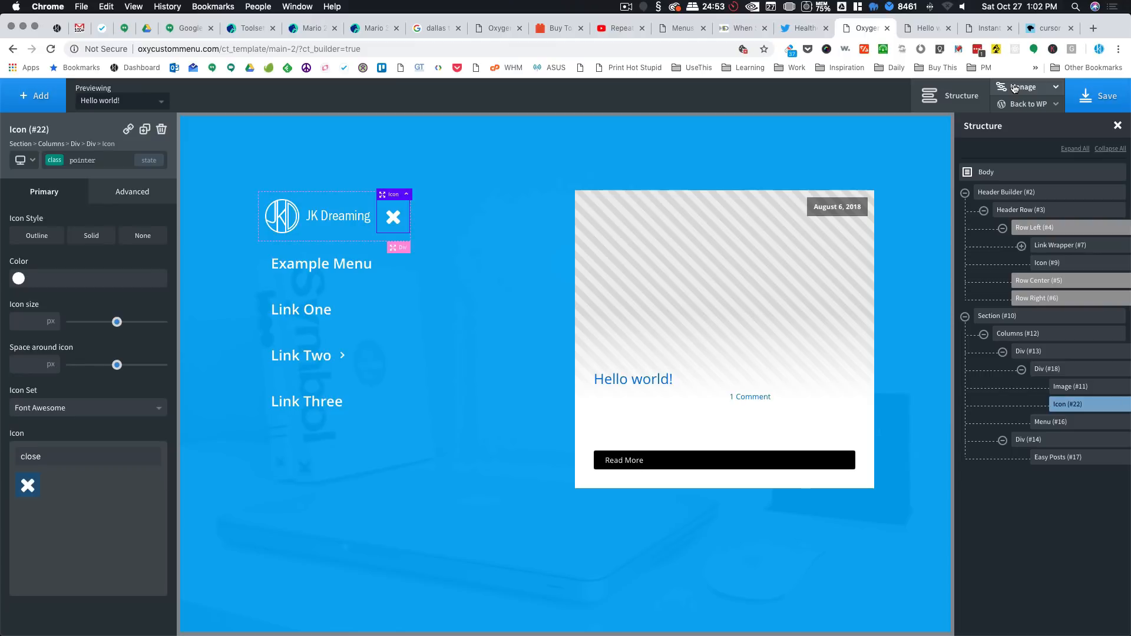
Step: Open the jkdreaming stylesheet to check the .pointer rule
click(1015, 88)
click(1010, 125)
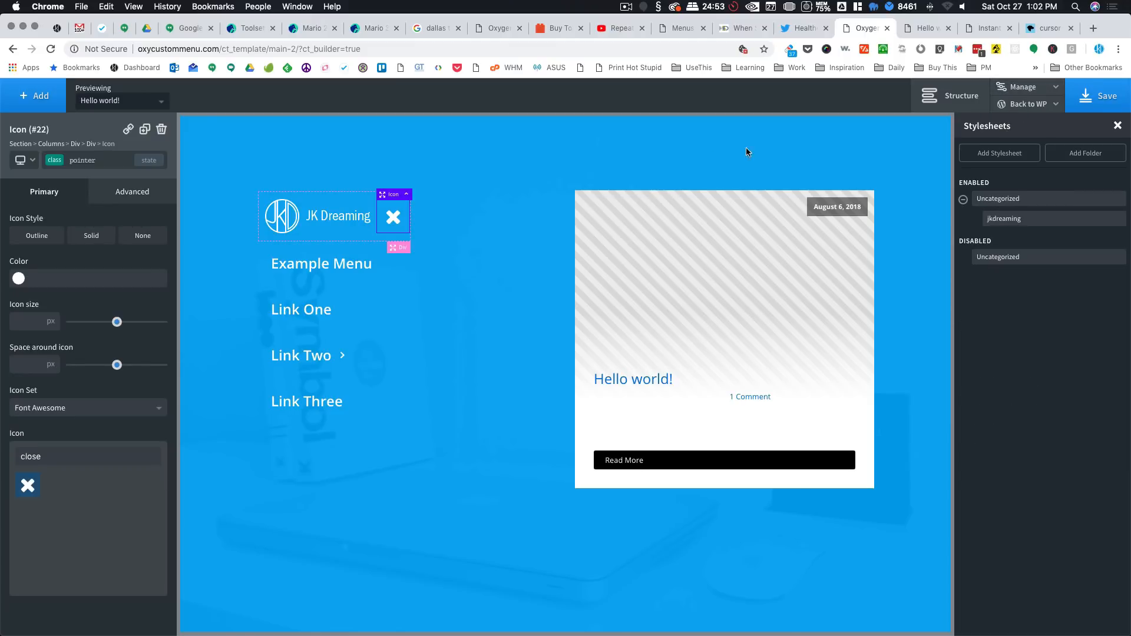
click(1014, 219)
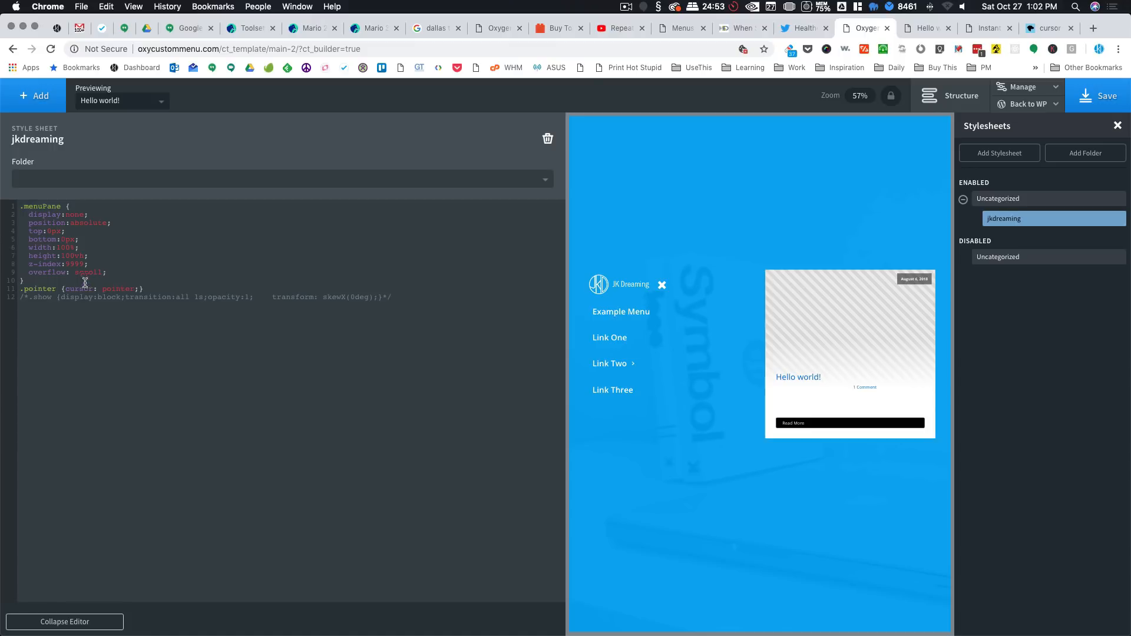
Step: Reload the Hello world! frontend page and test opening and closing the menu twice with its icons
click(928, 28)
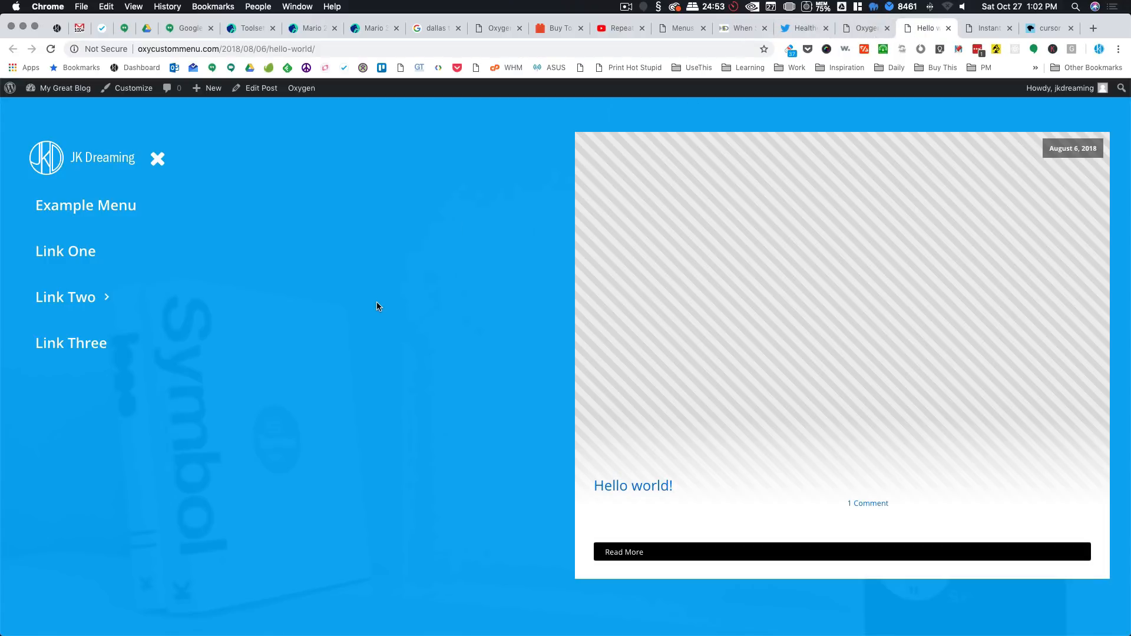
key(super+r)
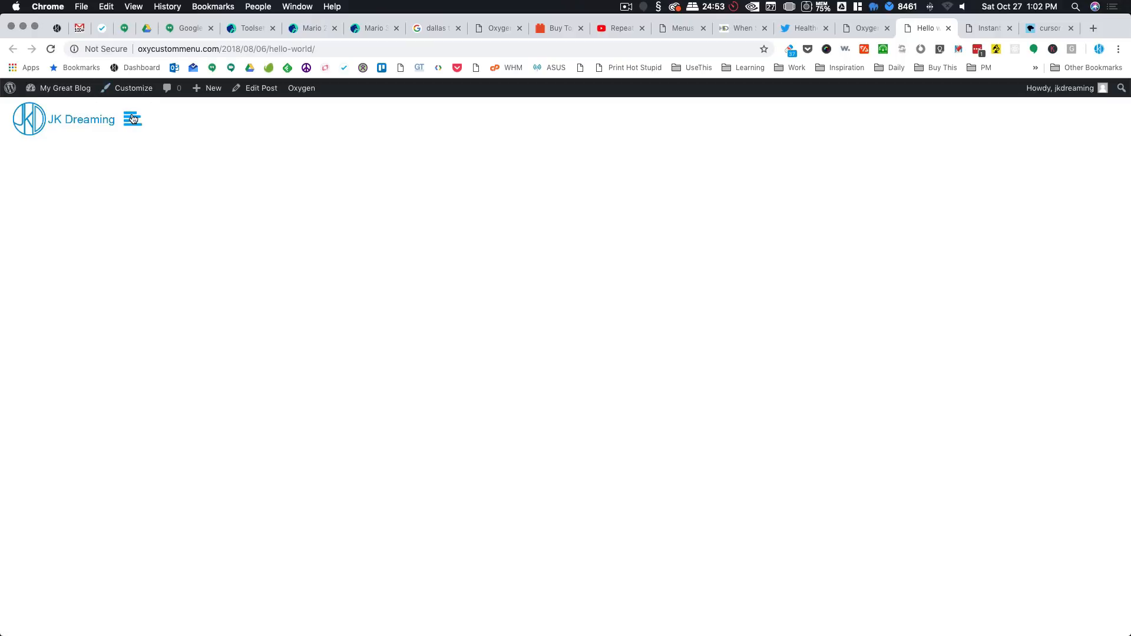
click(132, 119)
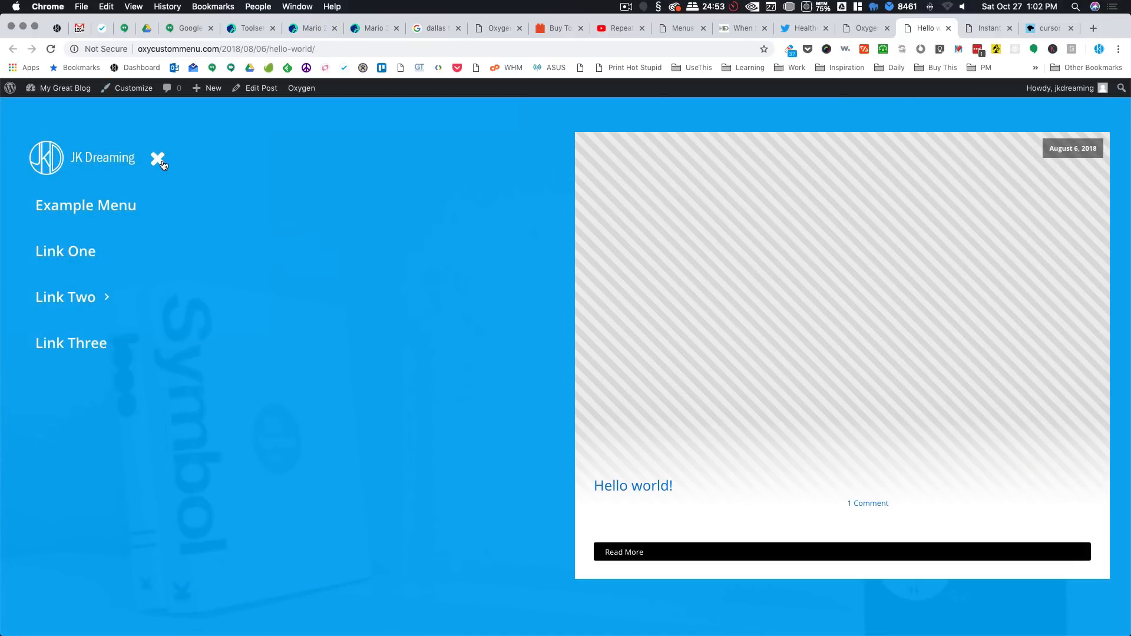
click(158, 161)
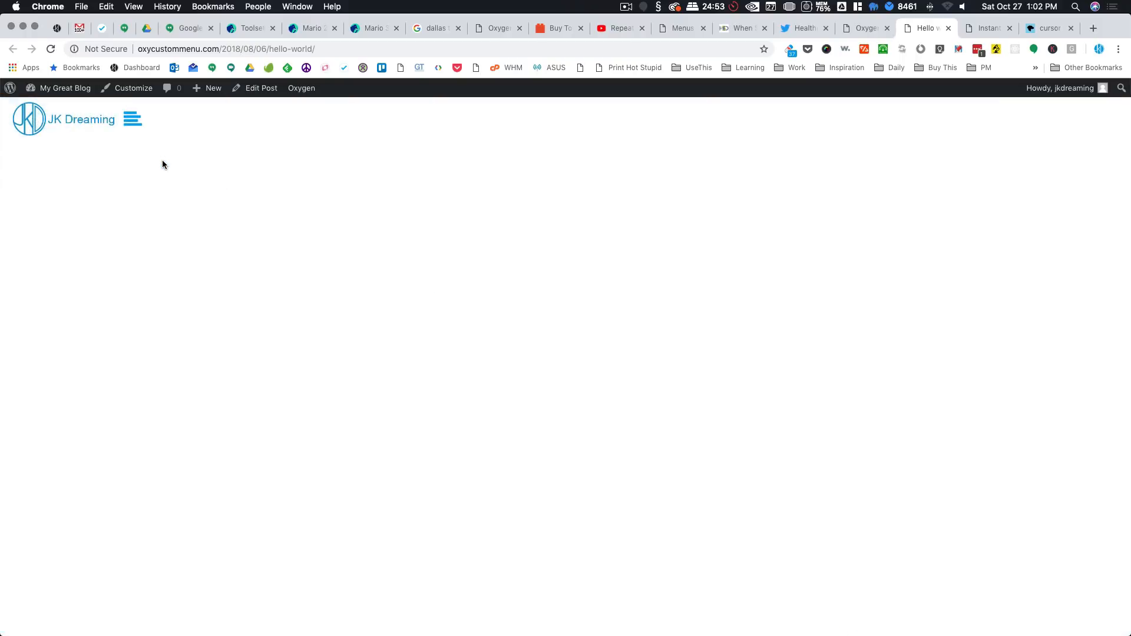
click(133, 119)
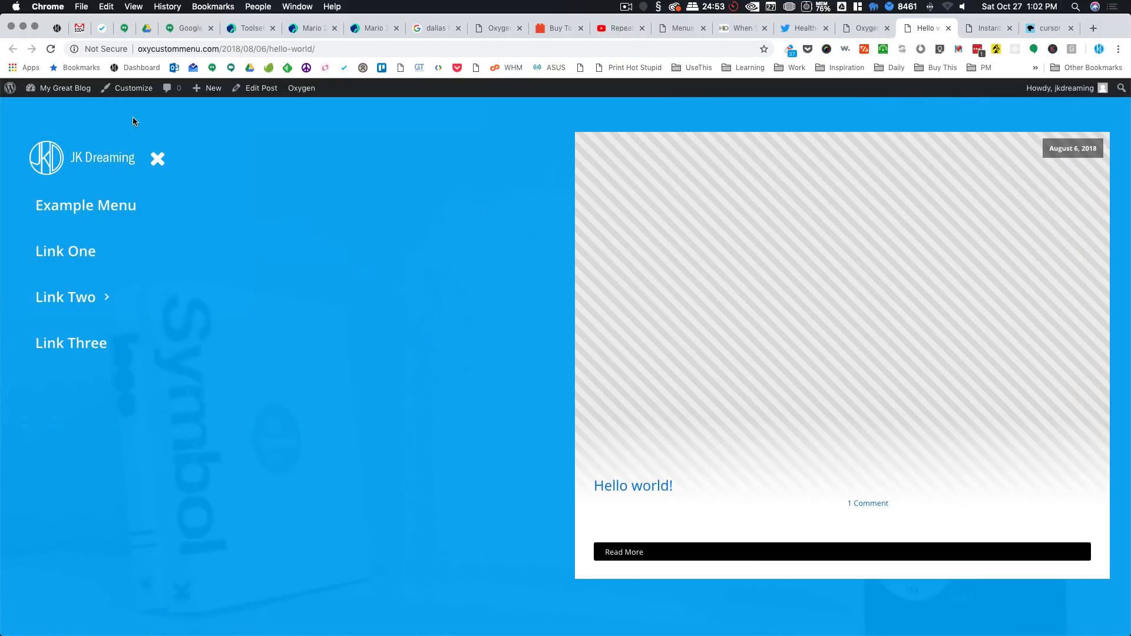
click(157, 158)
Step: Inspect the page in the responsive device view at 768 px width and test opening and closing the menu
right_click(355, 228)
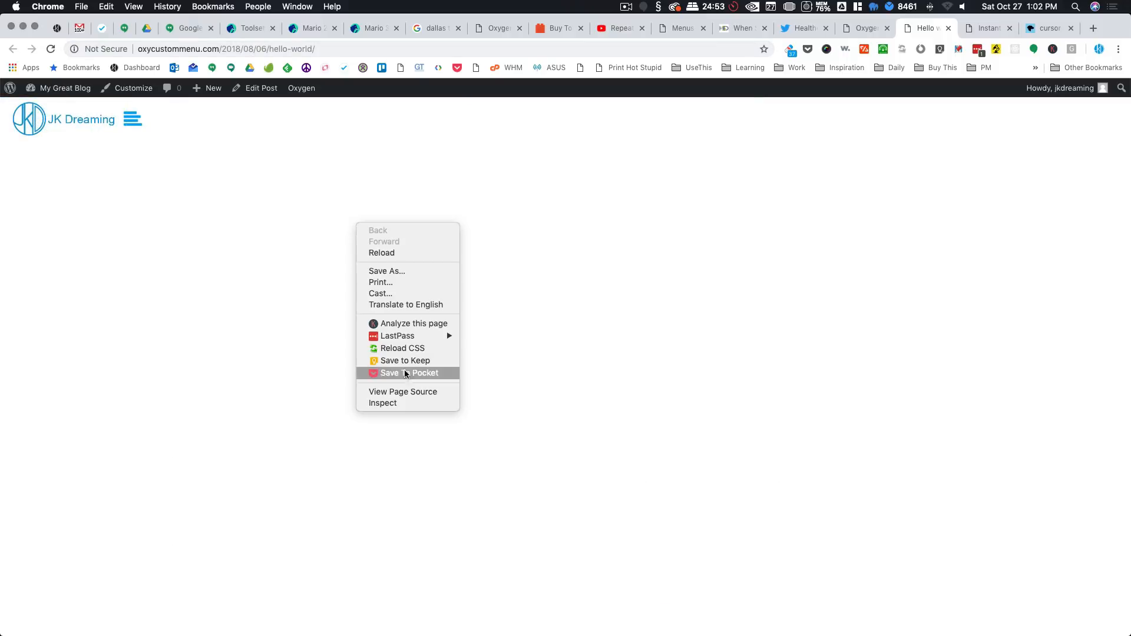
click(397, 404)
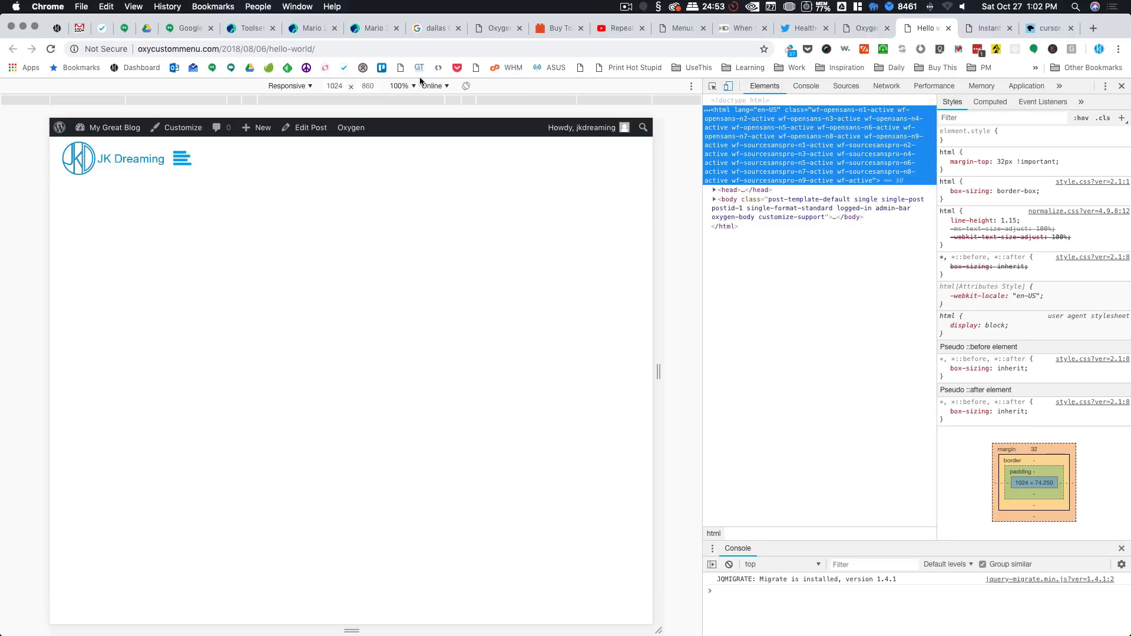
click(288, 86)
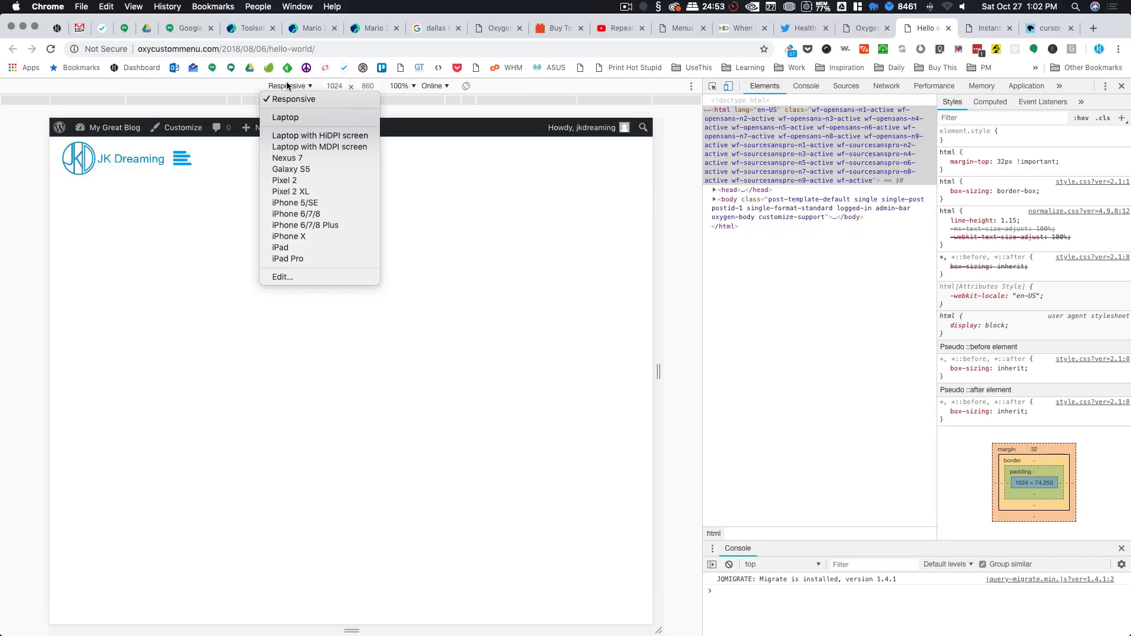
click(545, 100)
click(545, 98)
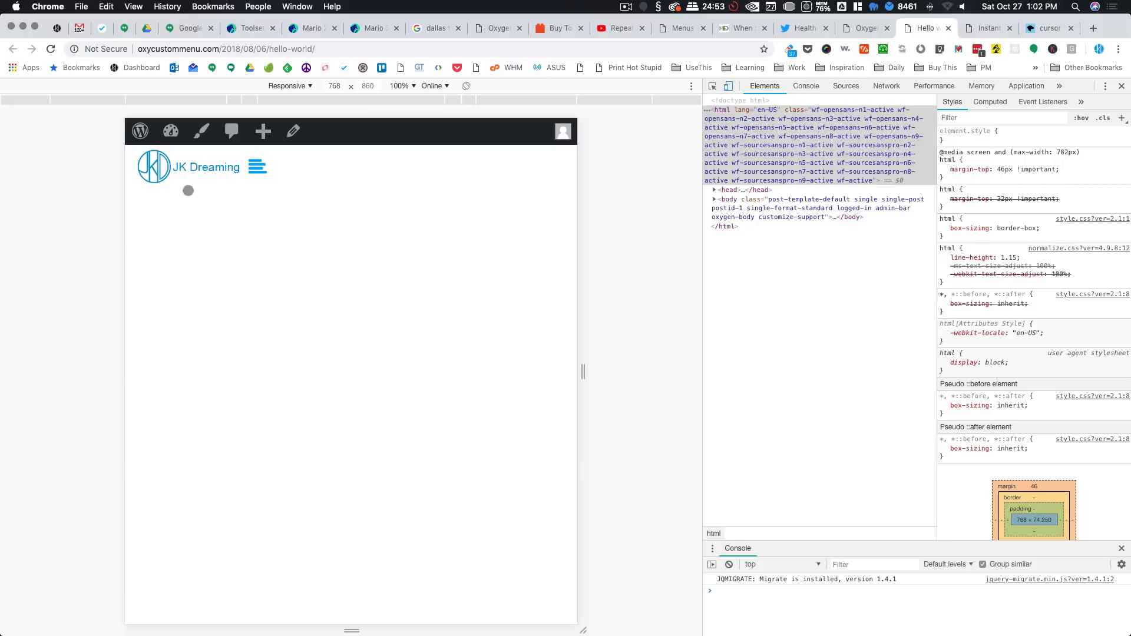
click(259, 167)
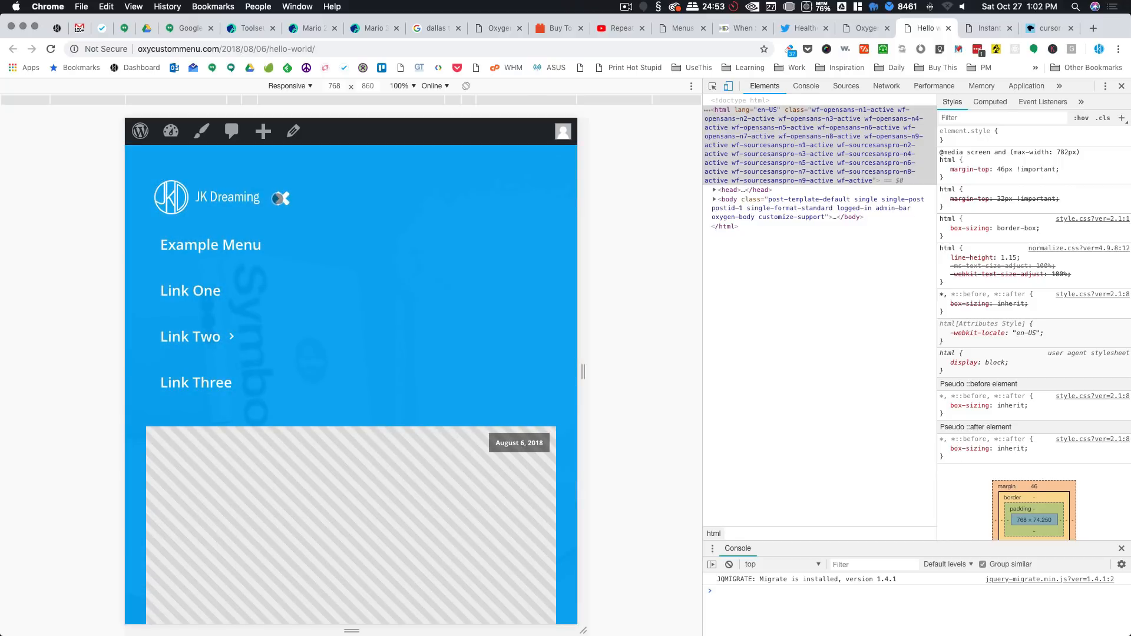
click(284, 195)
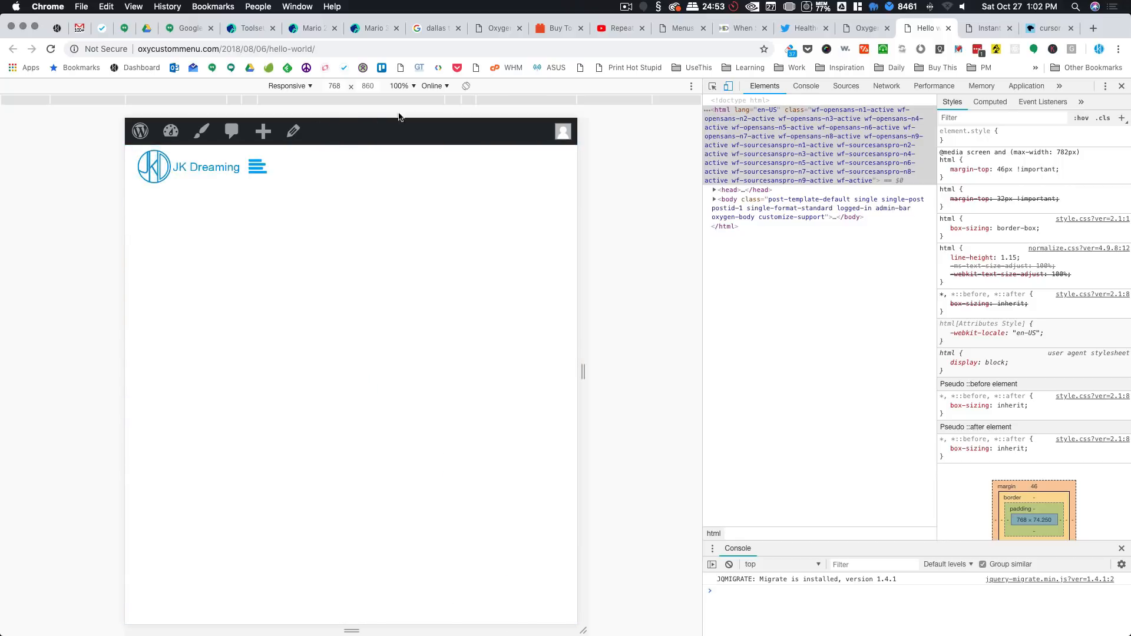
Step: Preview the page at 425 px width, open the menu and check that its content scrolls
click(463, 101)
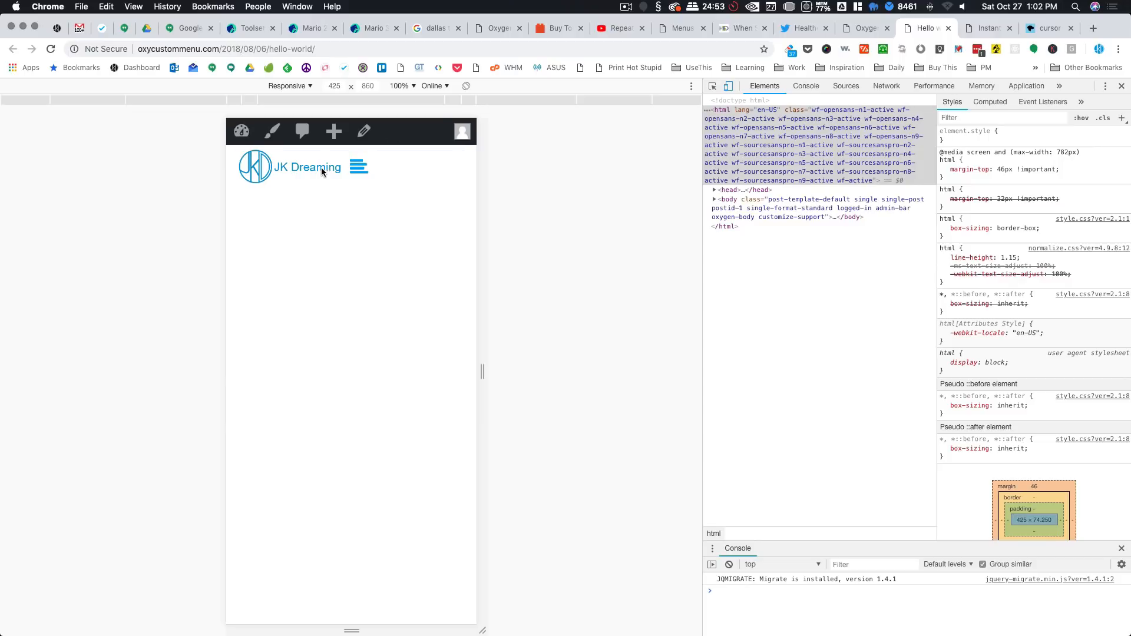
click(354, 169)
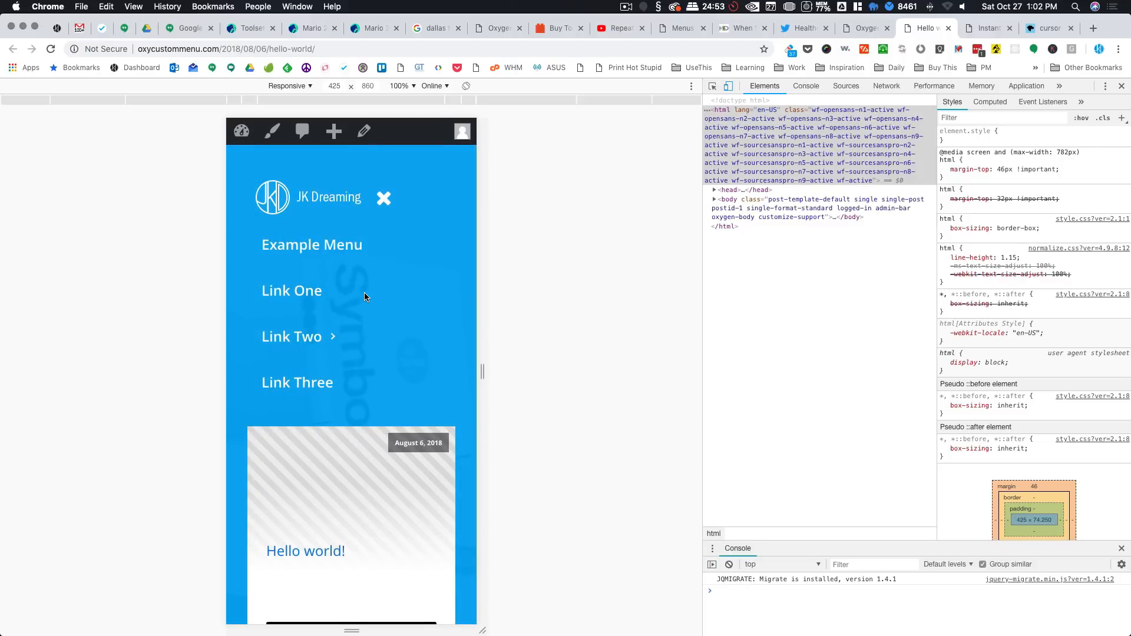
scroll(365, 297, down, 1)
scroll(365, 297, up, 1)
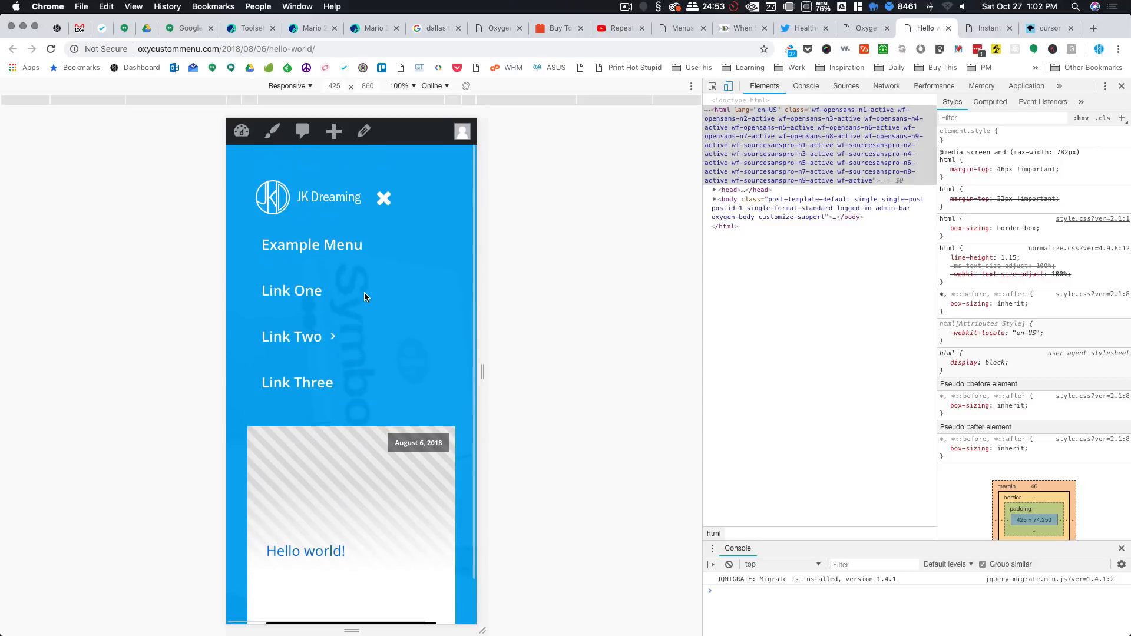
Step: Preview the page at 320 px width, close and reopen the menu, and check its layout and scrolling
click(416, 101)
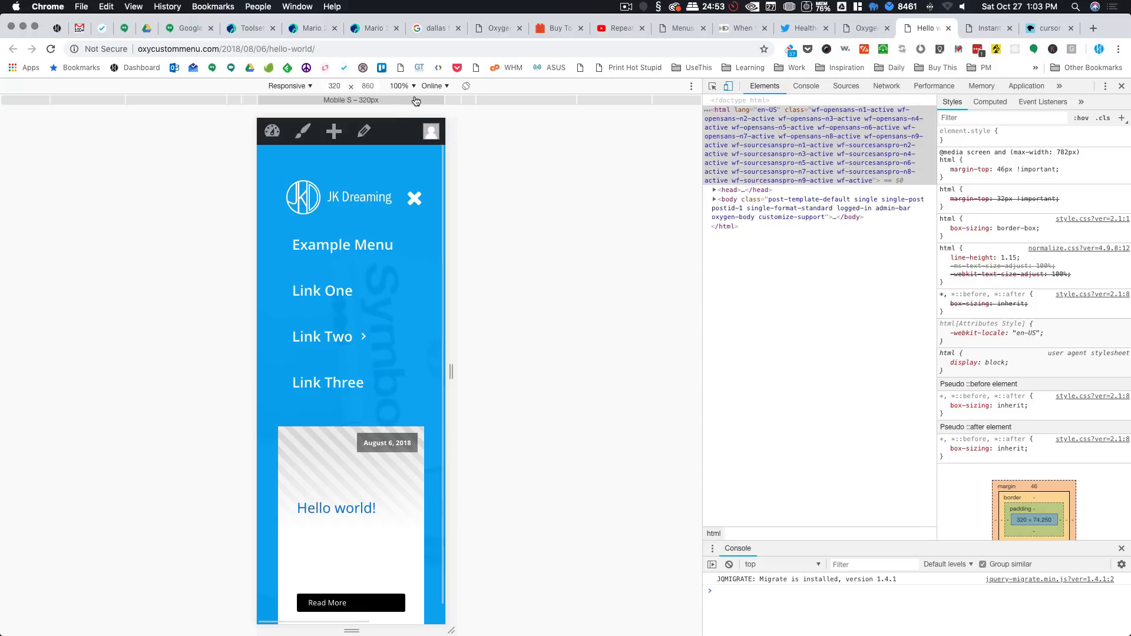
click(415, 198)
click(387, 165)
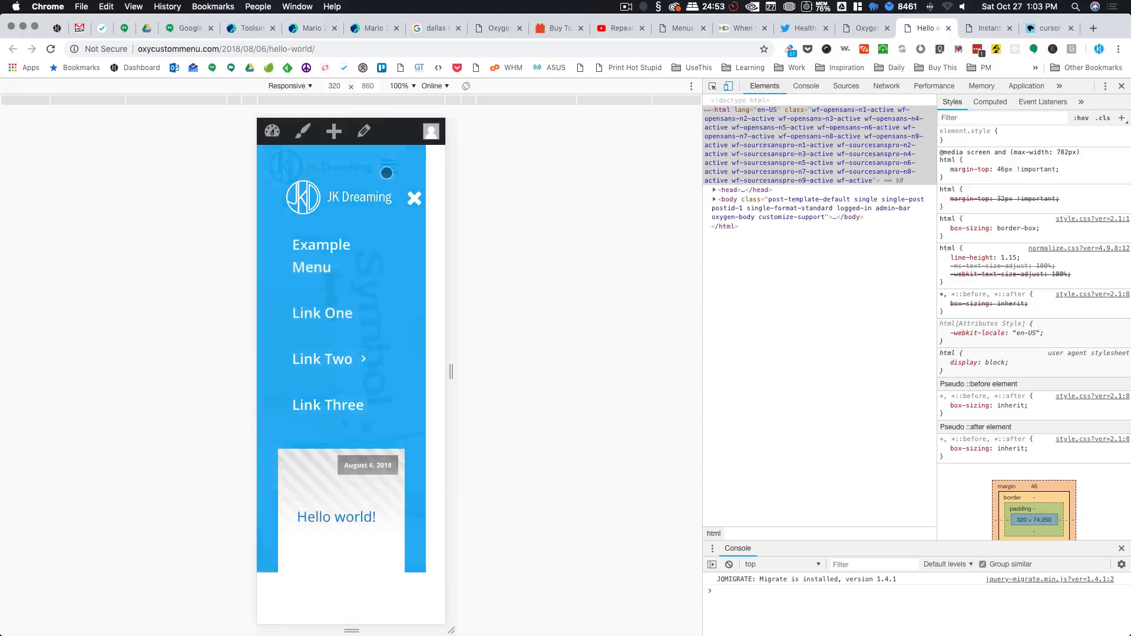
scroll(367, 253, down, 1)
scroll(366, 254, up, 1)
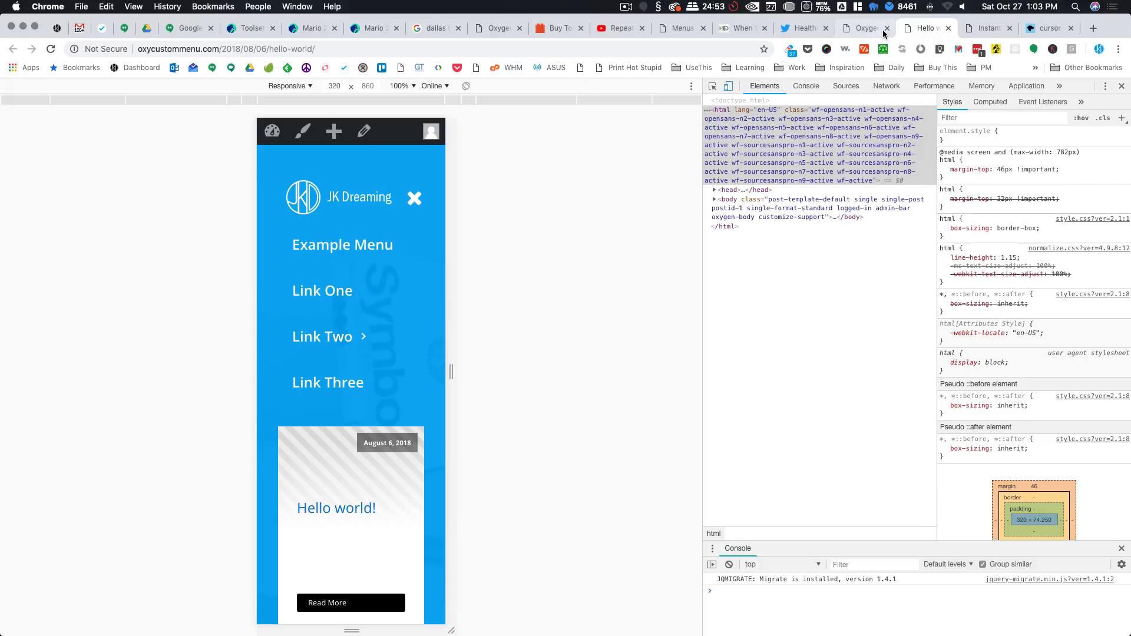
Step: Return to the Oxygen builder, collapse the stylesheet editor, select the close icon and reload the builder page
click(859, 29)
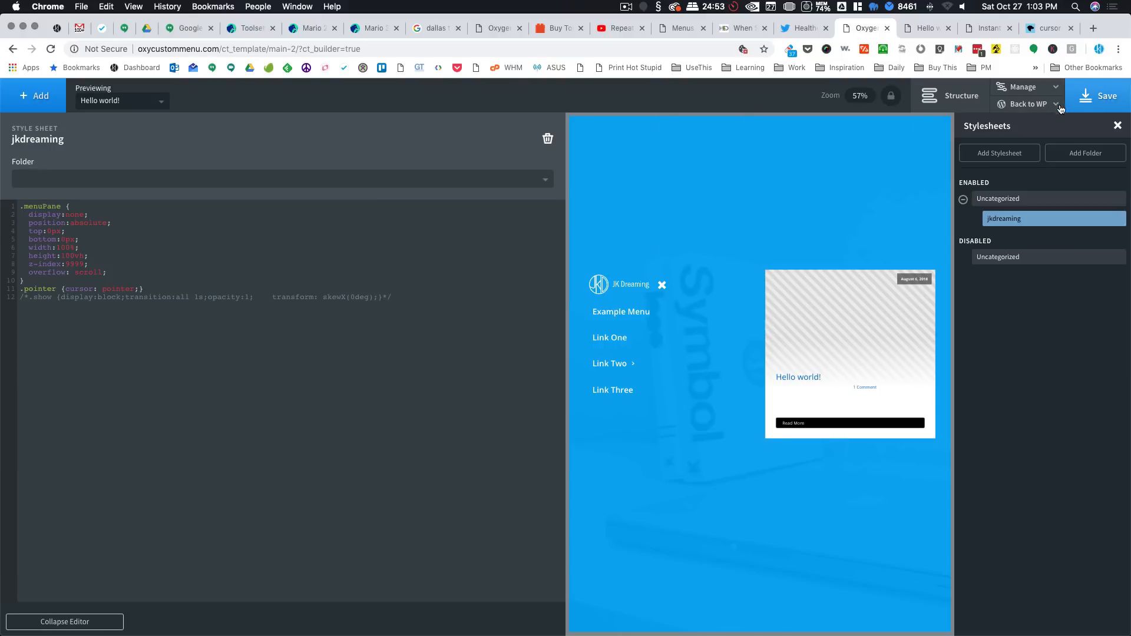
click(85, 623)
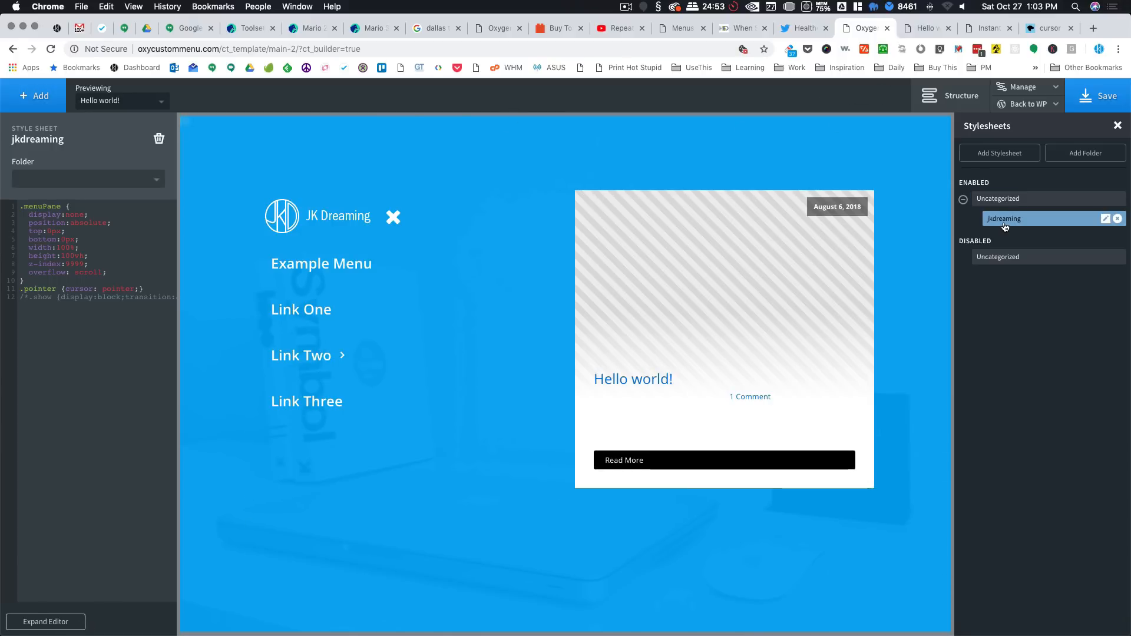
click(407, 219)
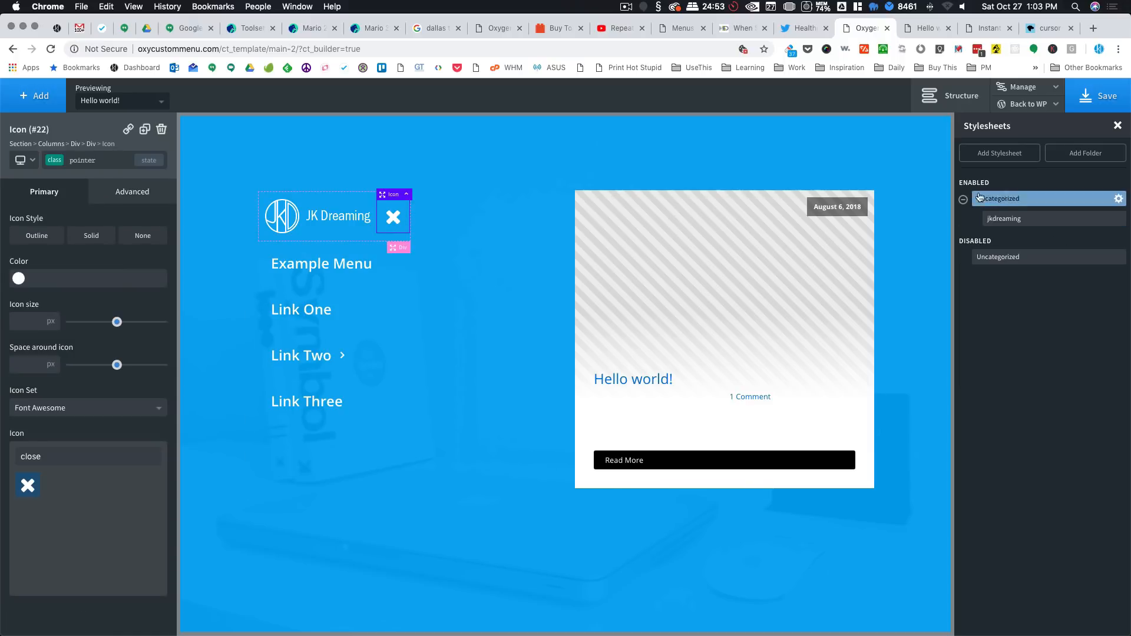
click(51, 49)
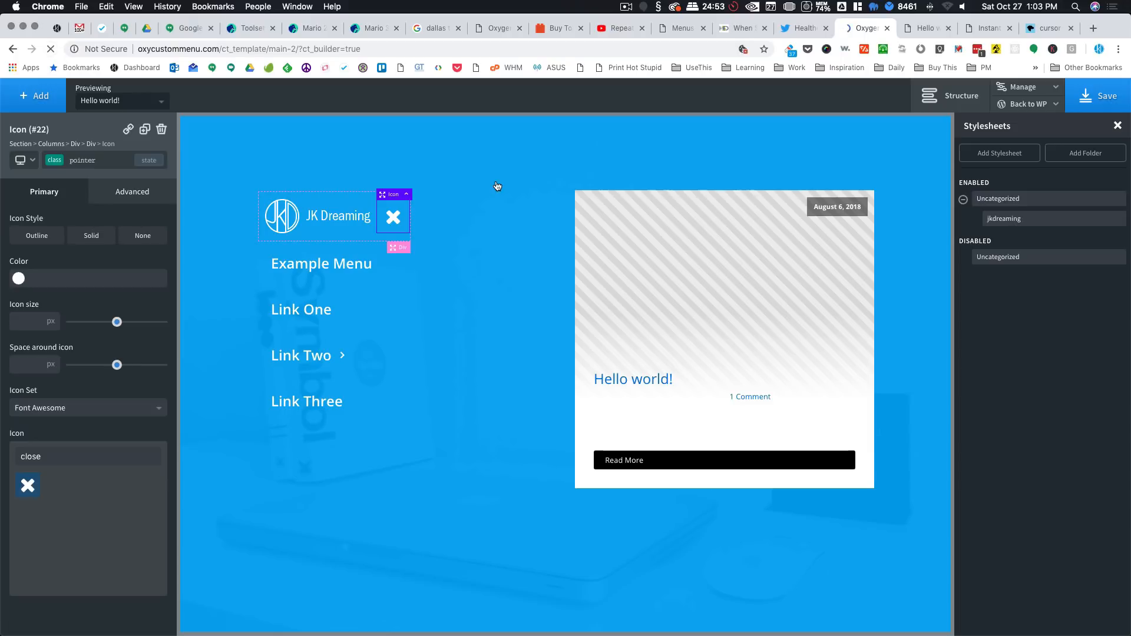